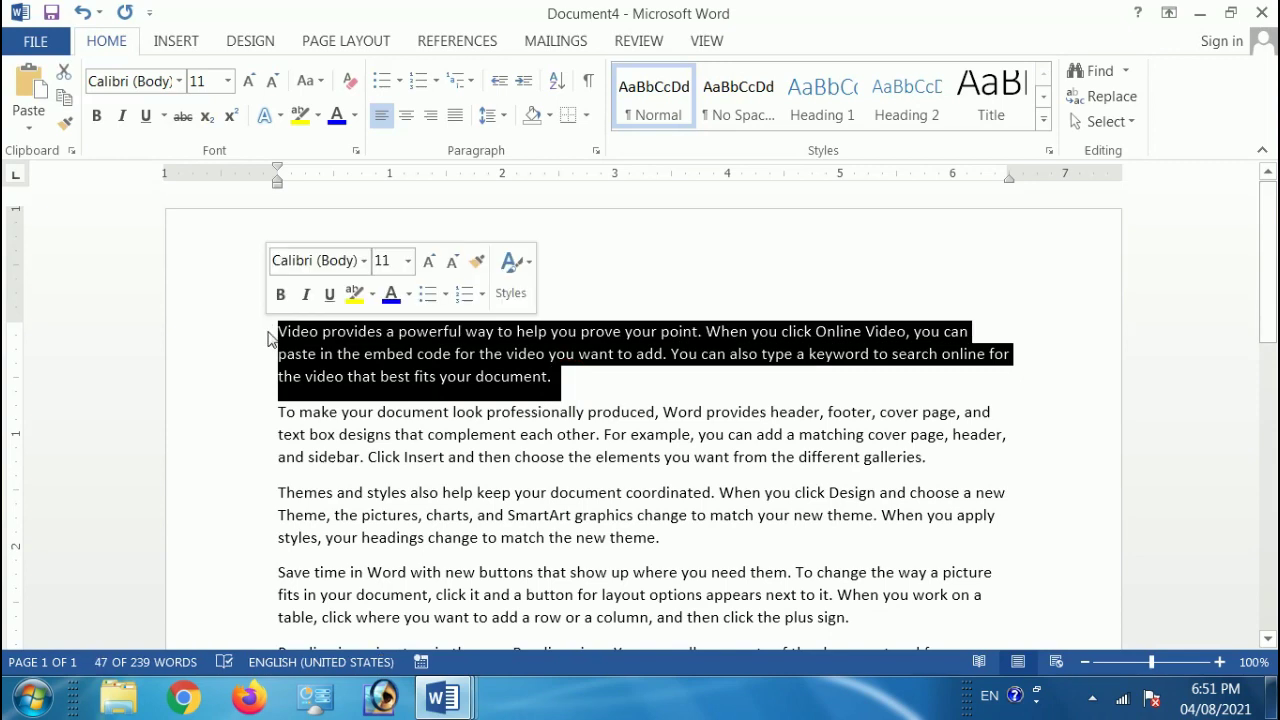
Step: Apply centred, right and finally justified alignment to the first paragraph, then clear the selection
key(ctrl+e)
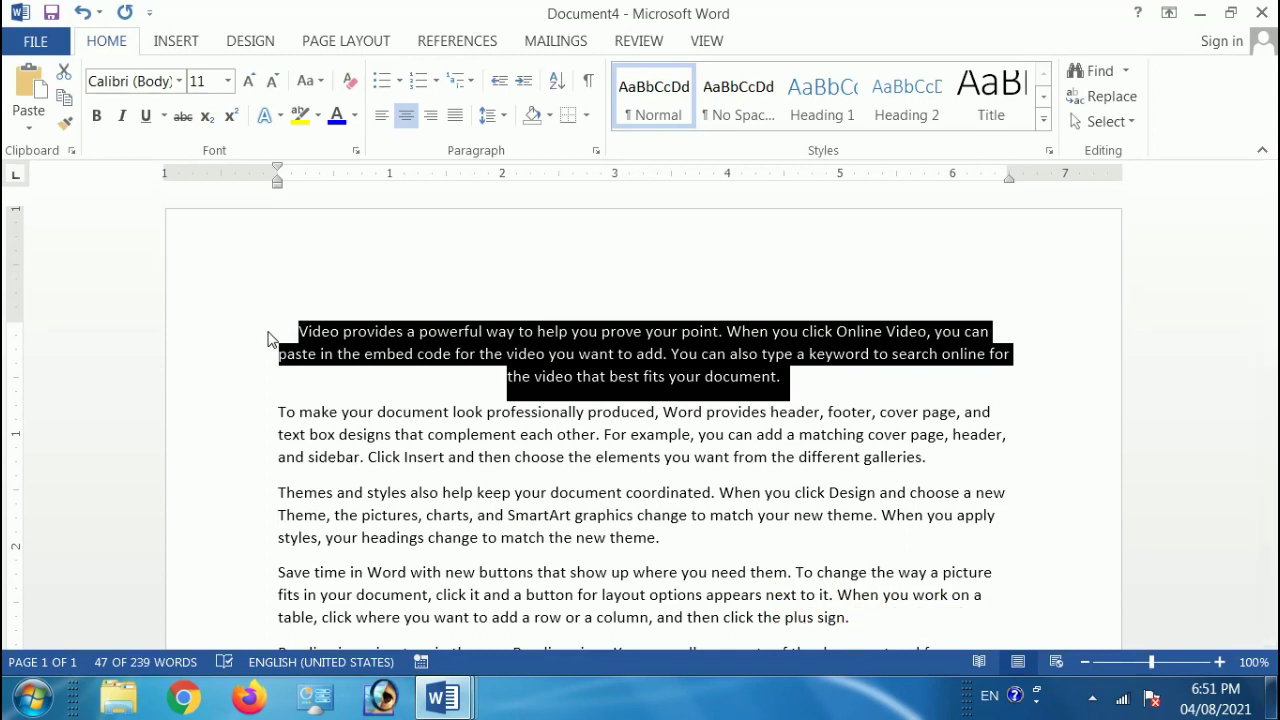
key(ctrl+r)
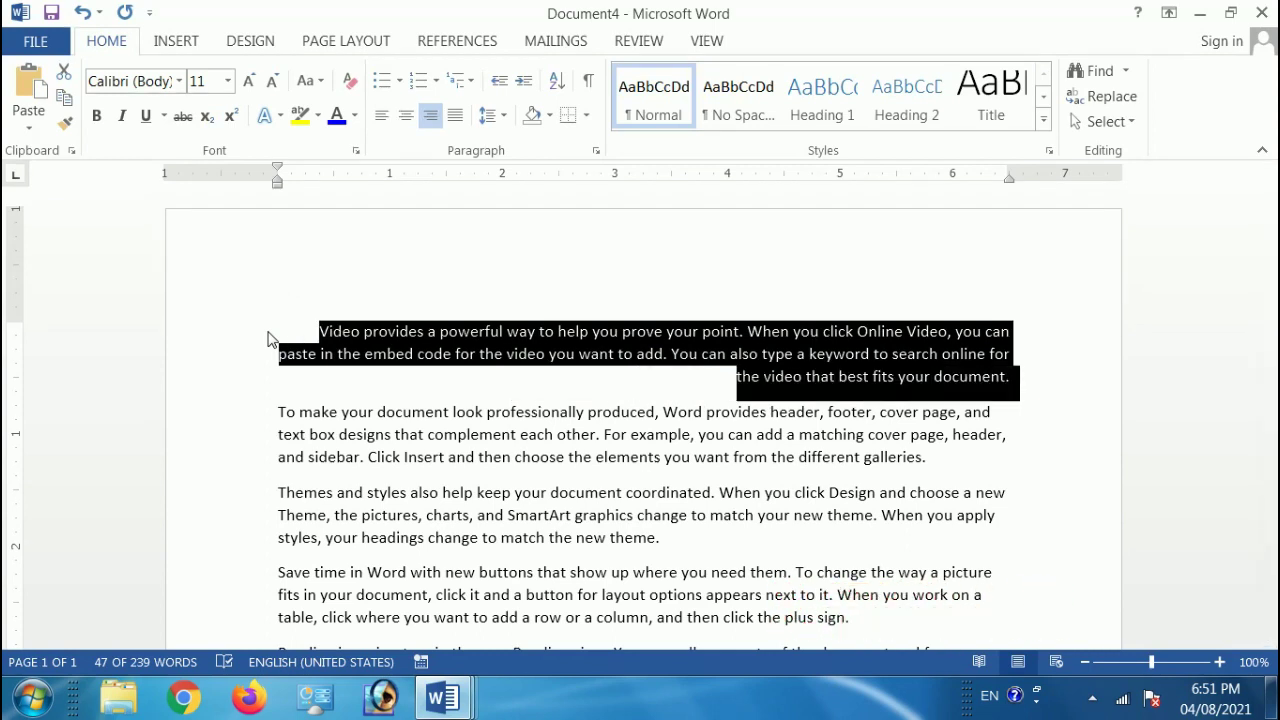
key(ctrl+j)
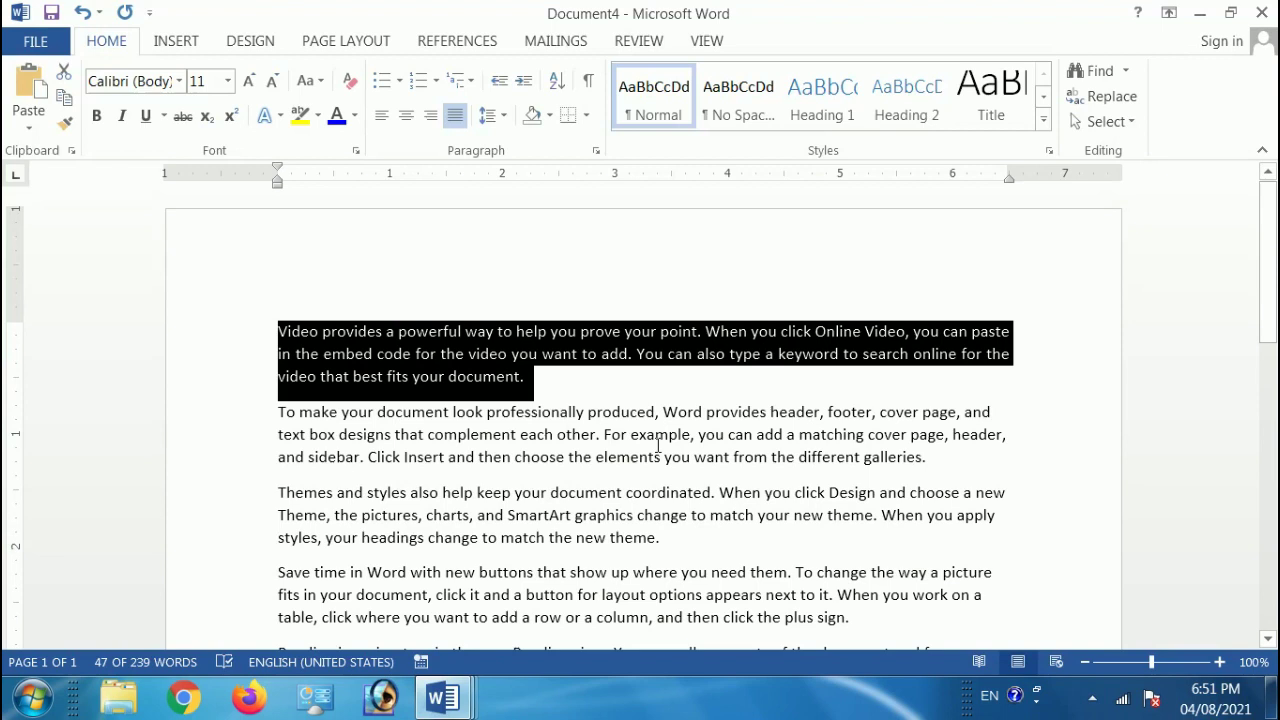
key(Left)
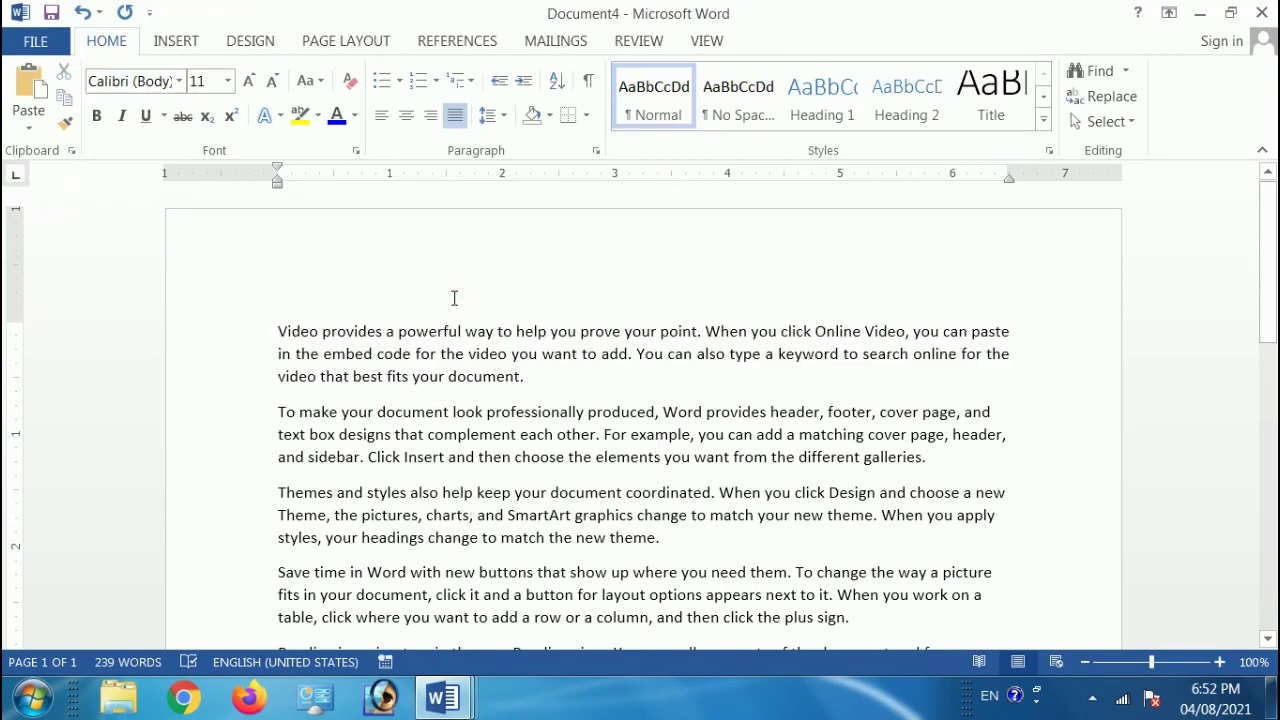
Step: Insert a new line reading "BACKSPACE" above the first paragraph
key(Return)
text(B)
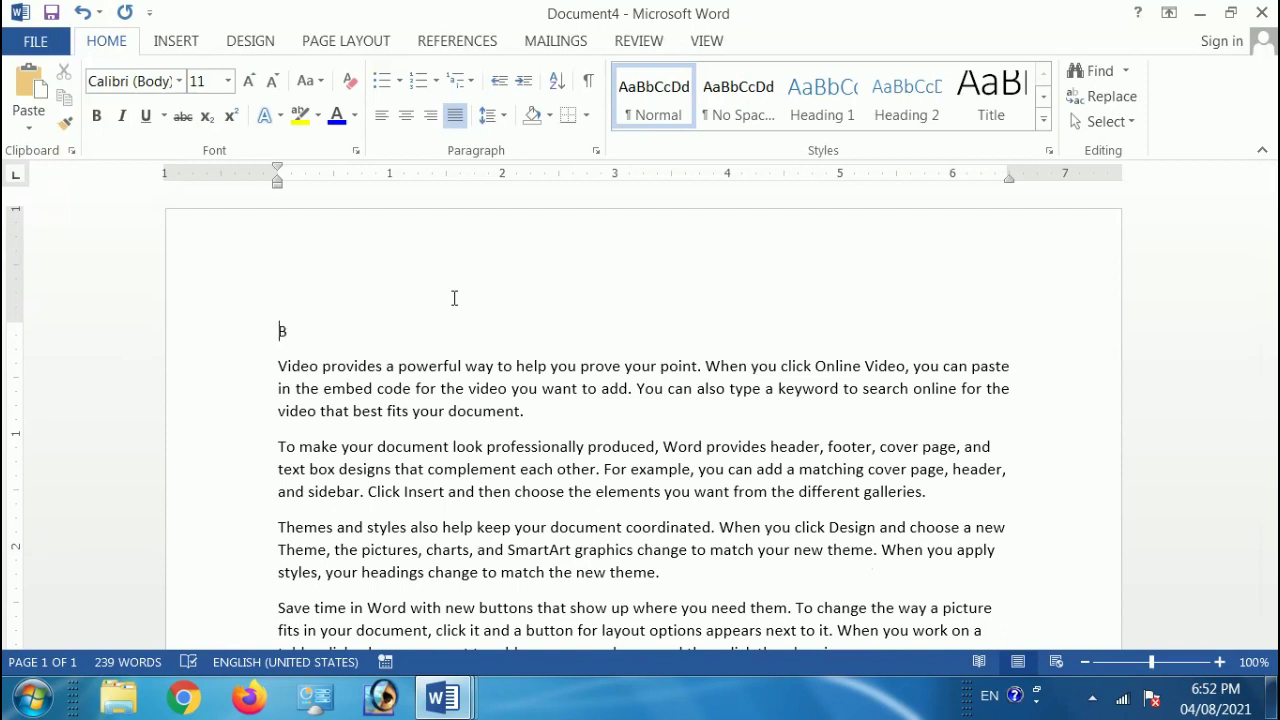
text(ACKSPACE)
Step: Add a second line reading "Ctrl + Backspace" directly below the BACKSPACE line
key(Down)
key(Right)
key(Right)
key(Right)
key(Return)
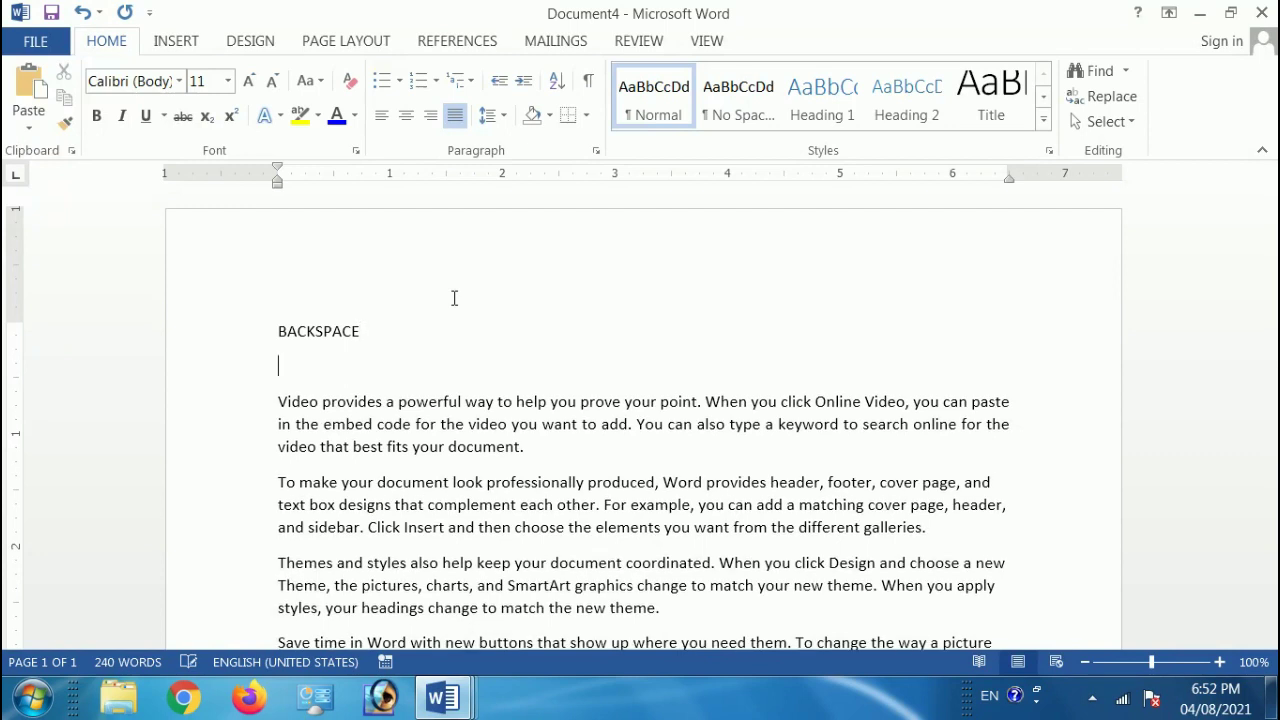
text(Ctrl + Backsppace)
Step: Delete the whole word "BACKSPACE" from its line and the word "prove" from the first paragraph
key(Up)
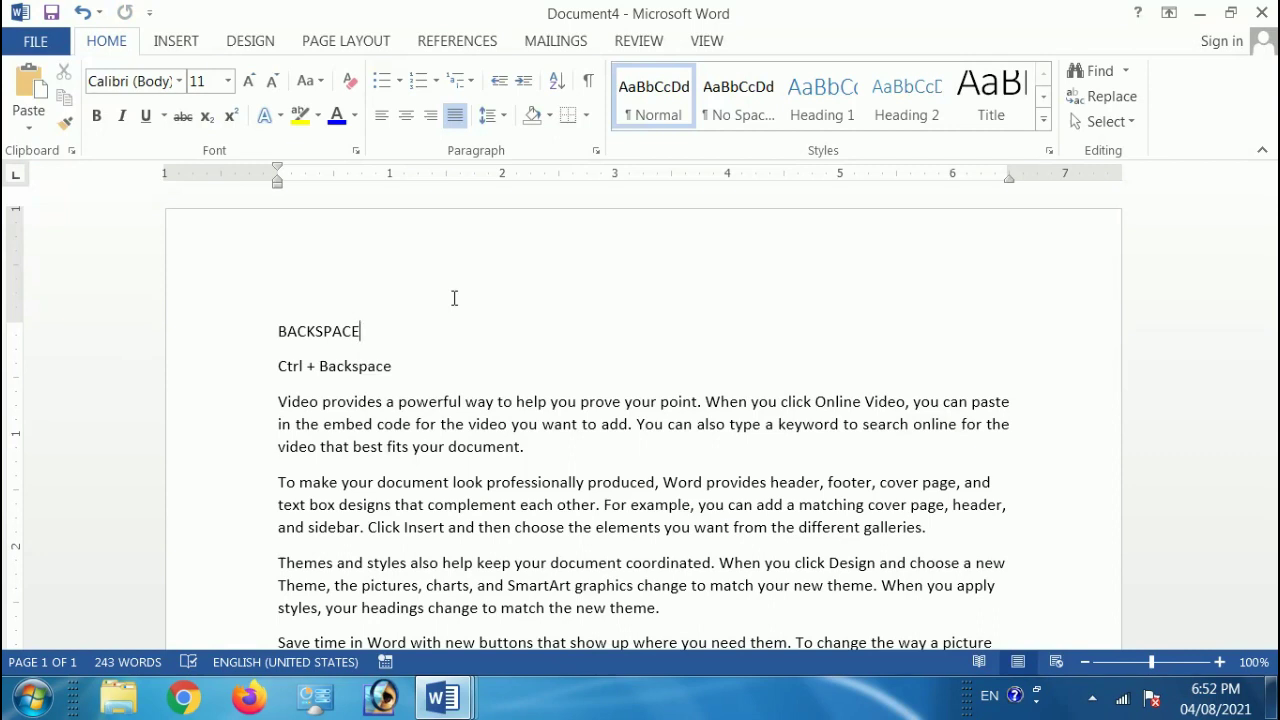
key(ctrl+BackSpace)
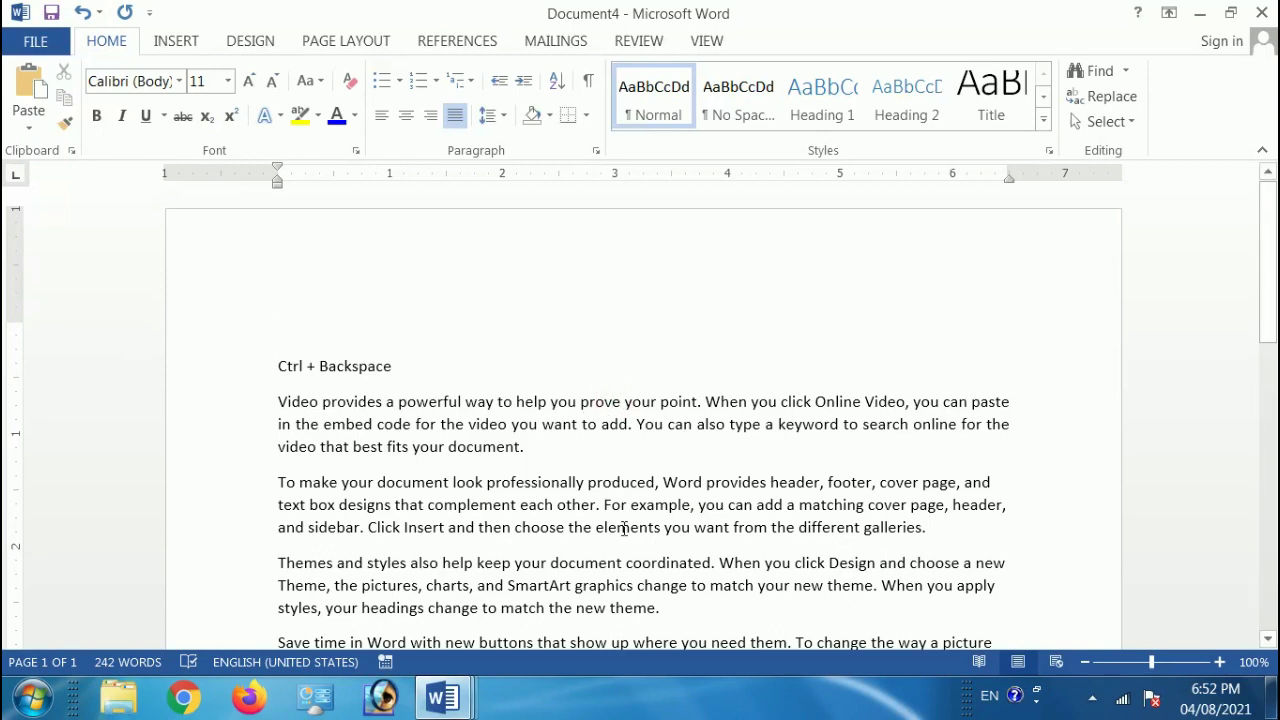
key(ctrl+BackSpace)
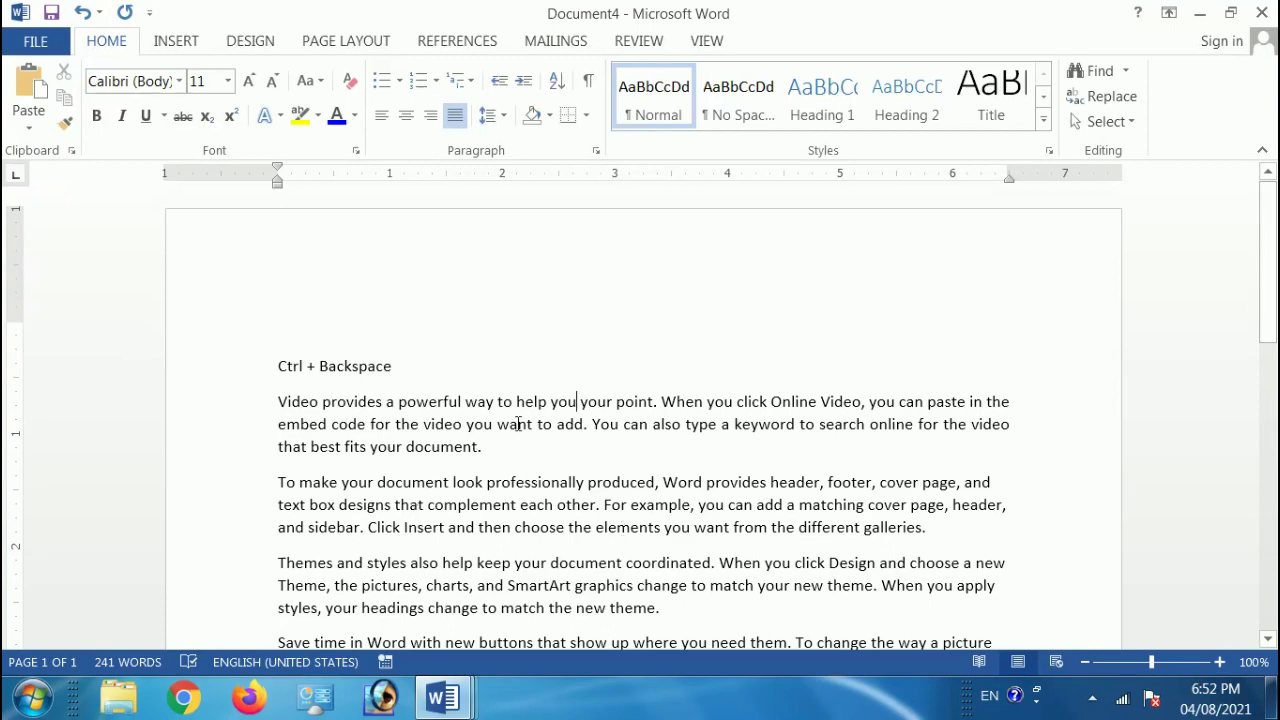
Step: Select the first line of the paragraph starting "To make your document", then select that whole paragraph and clear the selection
scroll(396, 435, down, 2)
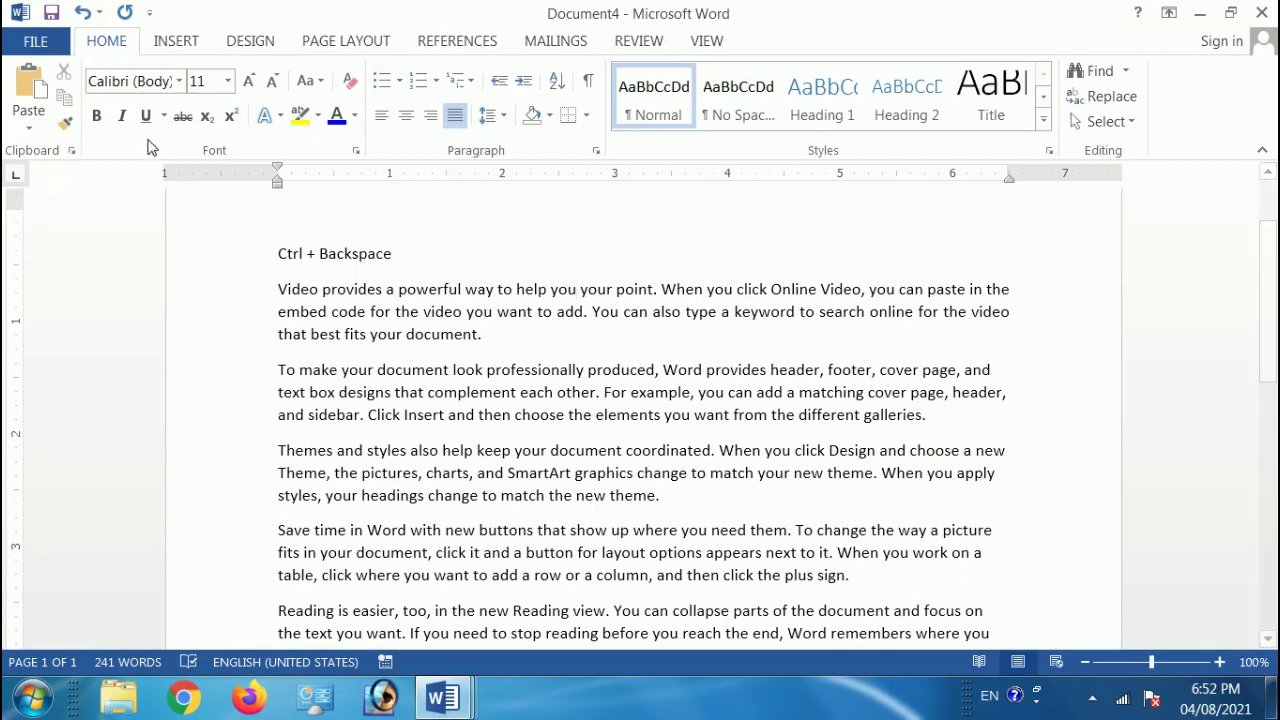
click(196, 382)
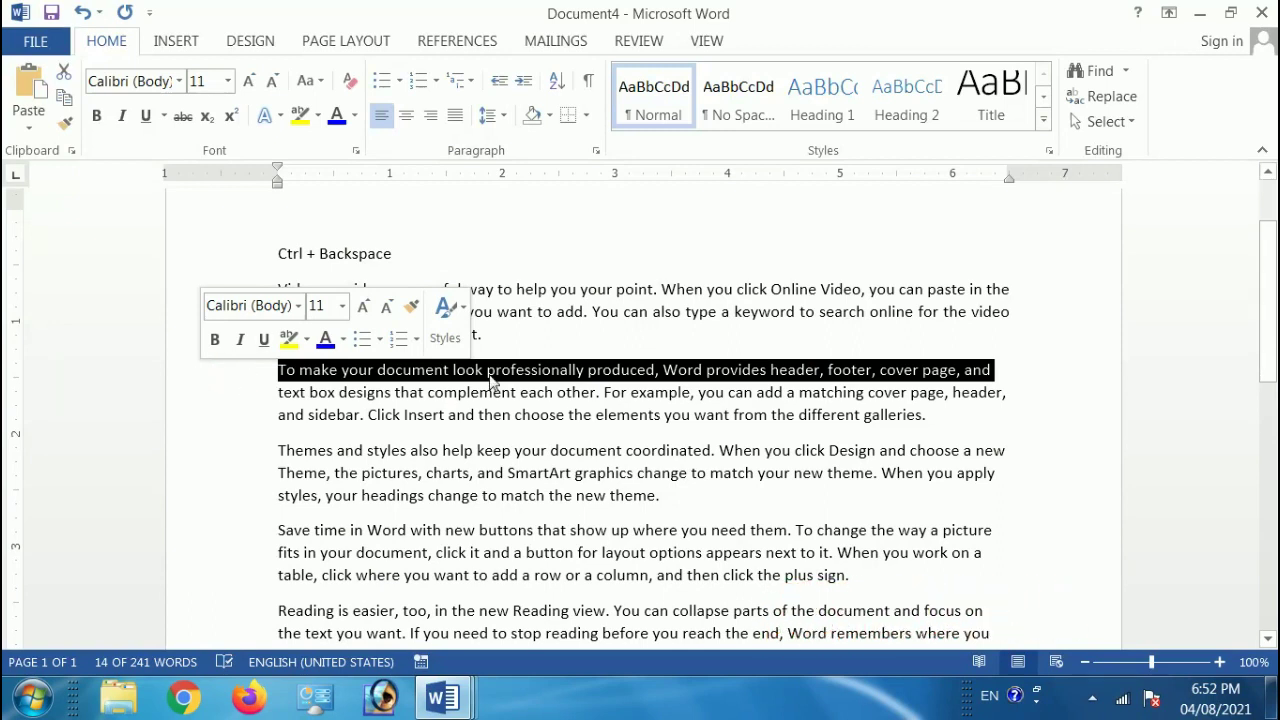
click(555, 392)
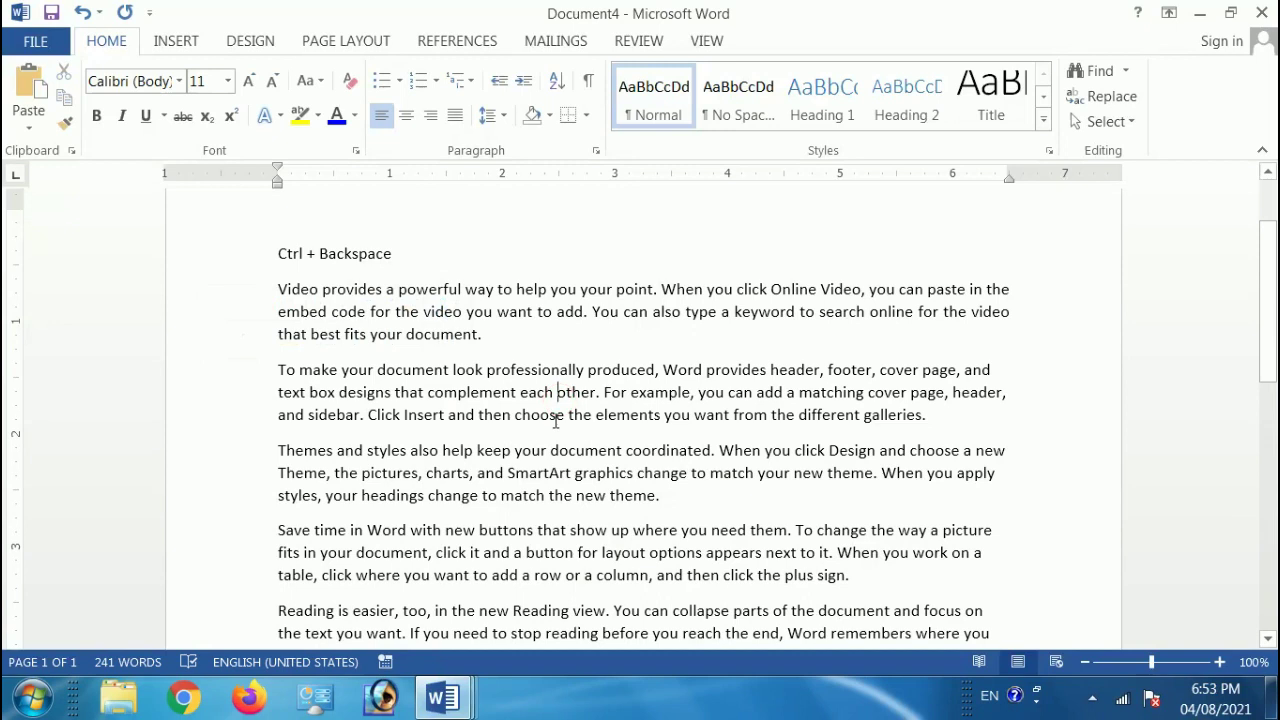
double_click(190, 390)
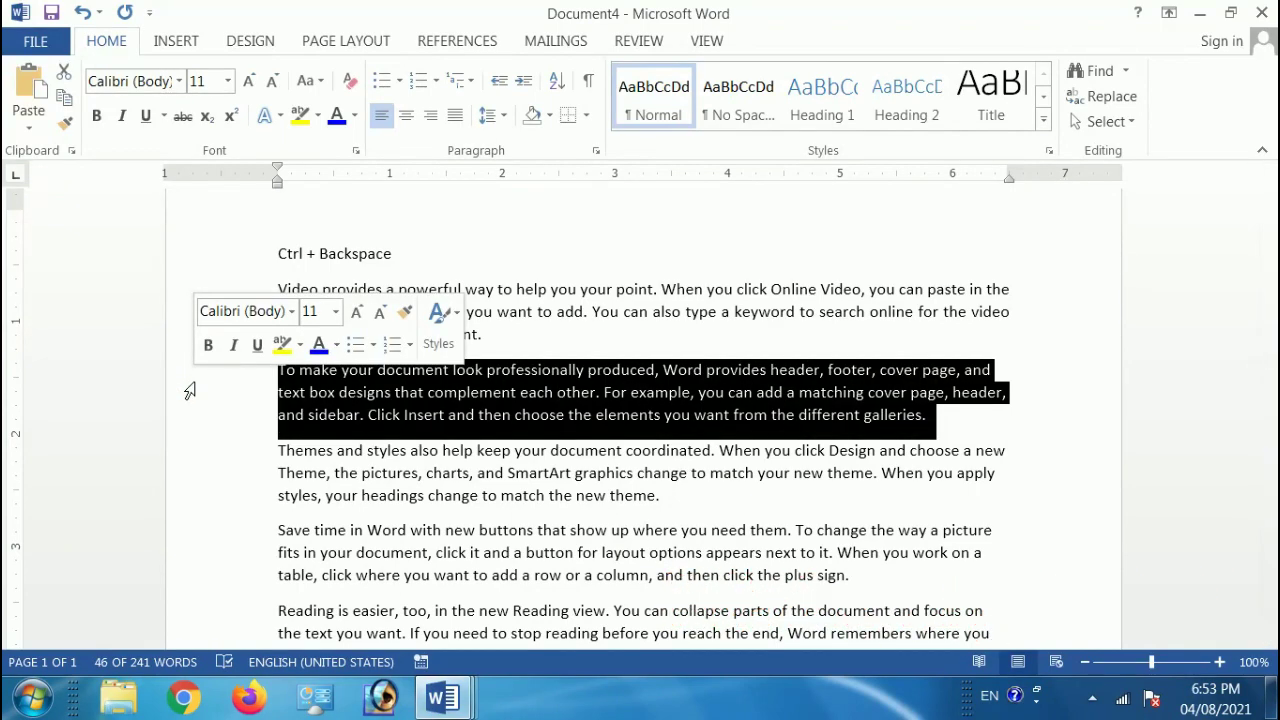
click(506, 334)
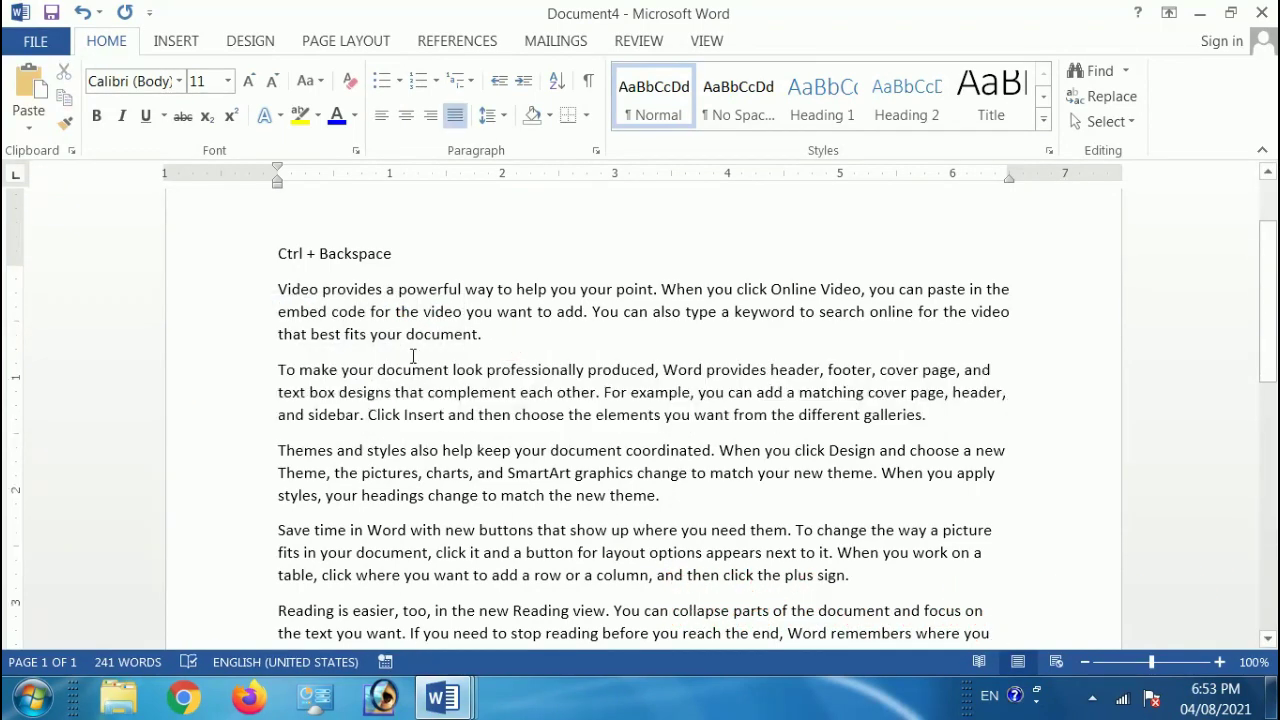
Step: Select the entire document from the page margin, then clear the selection
scroll(413, 356, up, 3)
scroll(413, 356, down, 5)
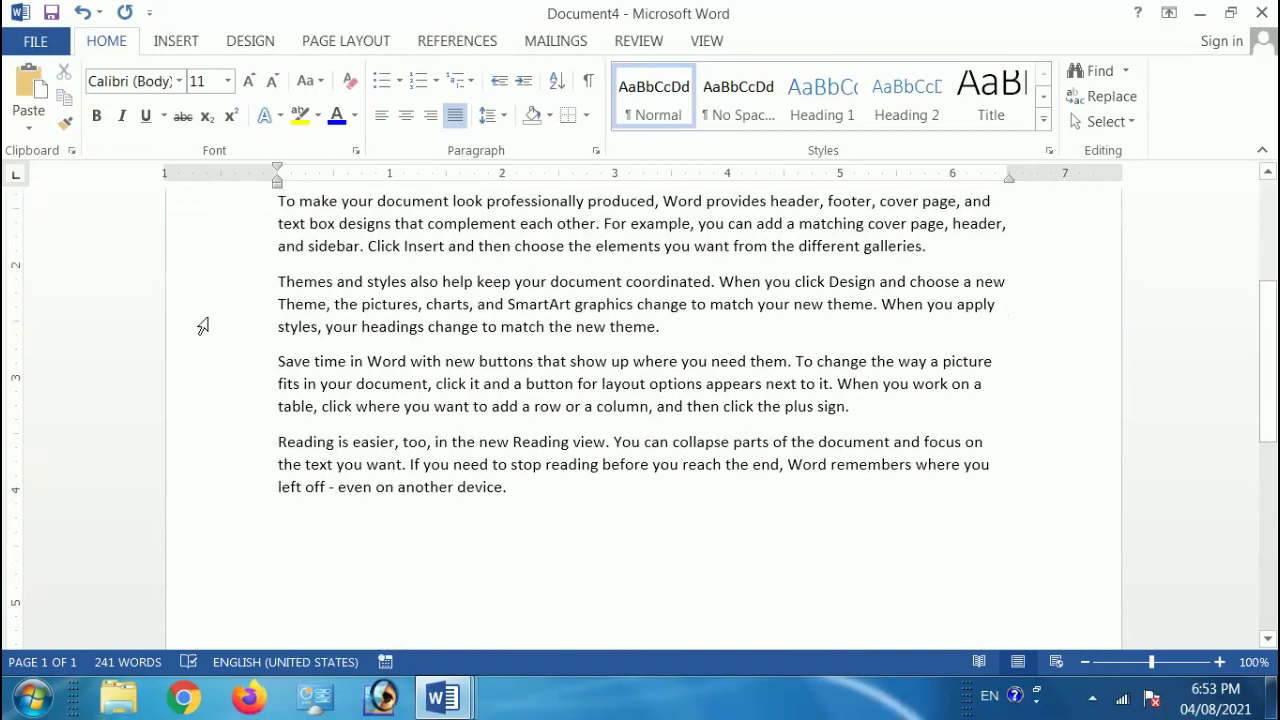
triple_click(207, 286)
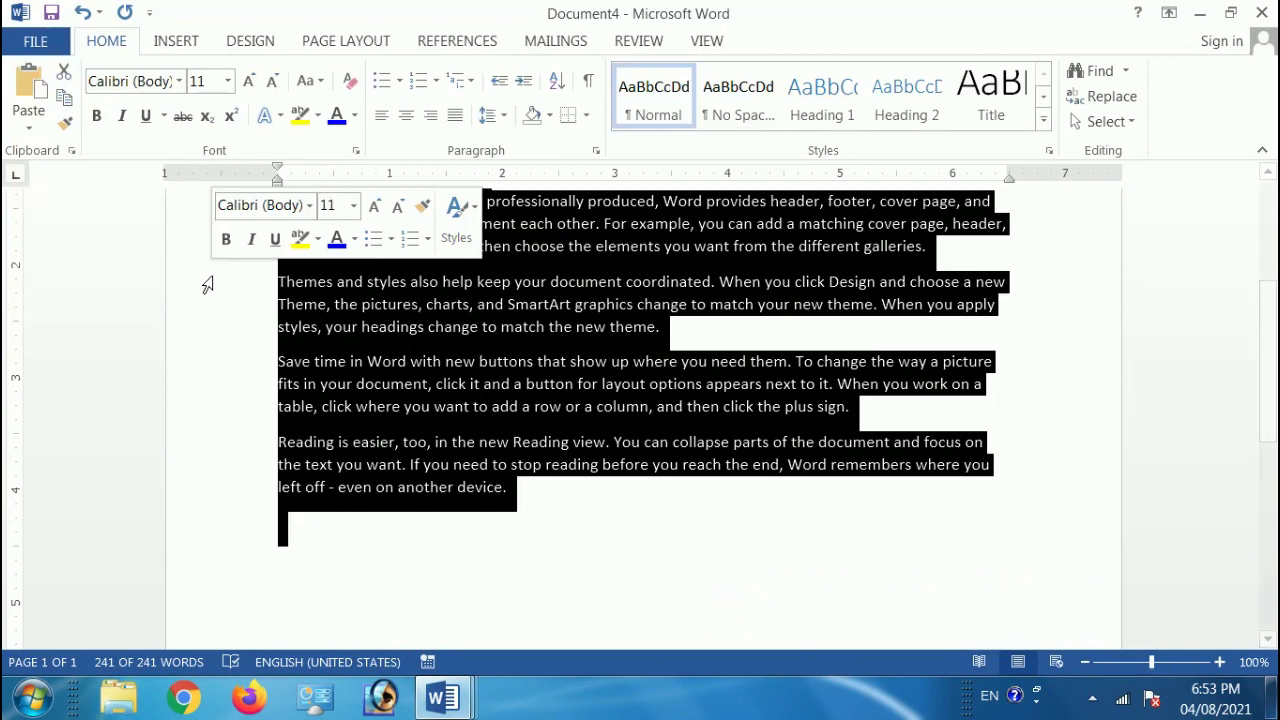
click(572, 304)
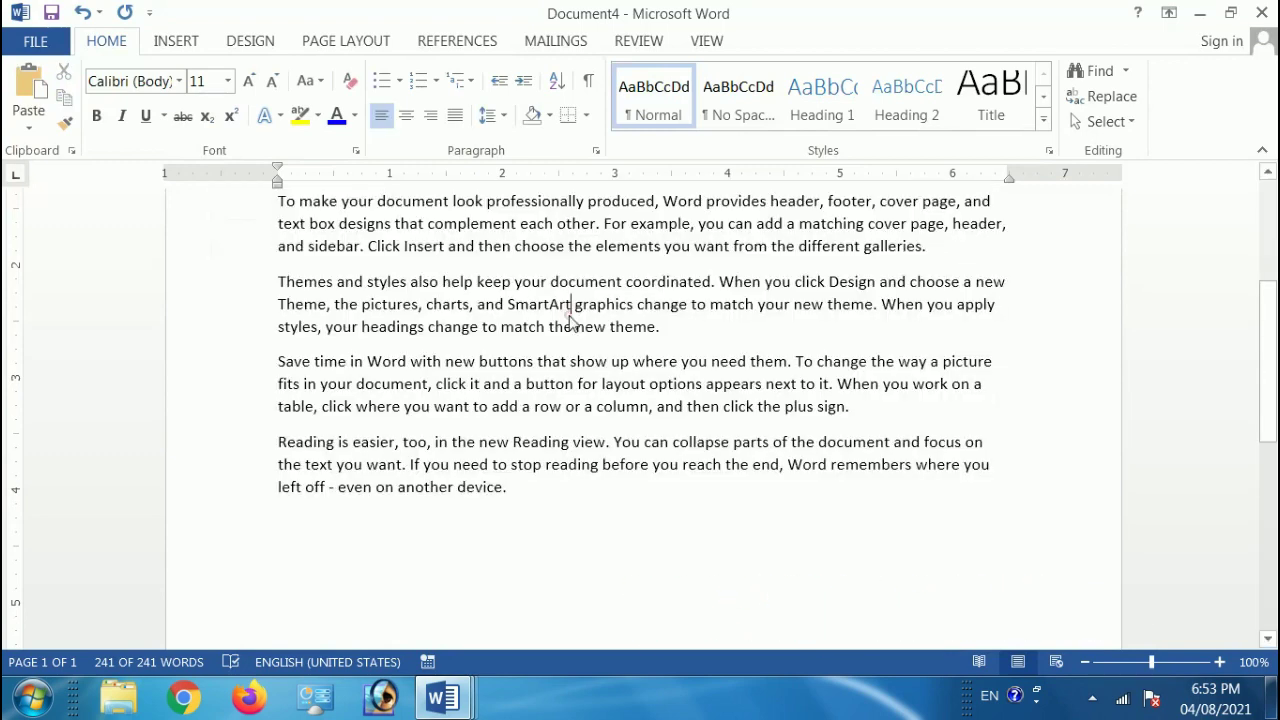
scroll(575, 330, up, 4)
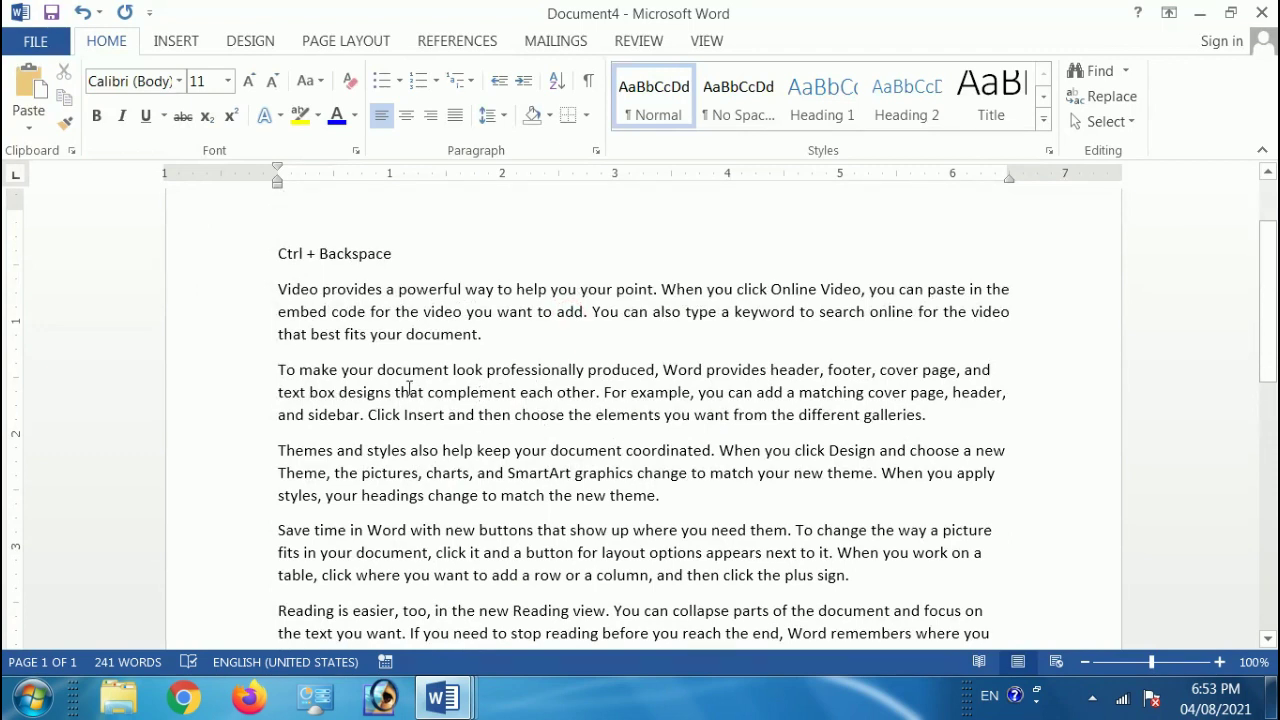
Step: Select the sentence "Video provides a powerful way to help you your point." by sweeping across it, then deselect it
click(278, 288)
click(658, 288)
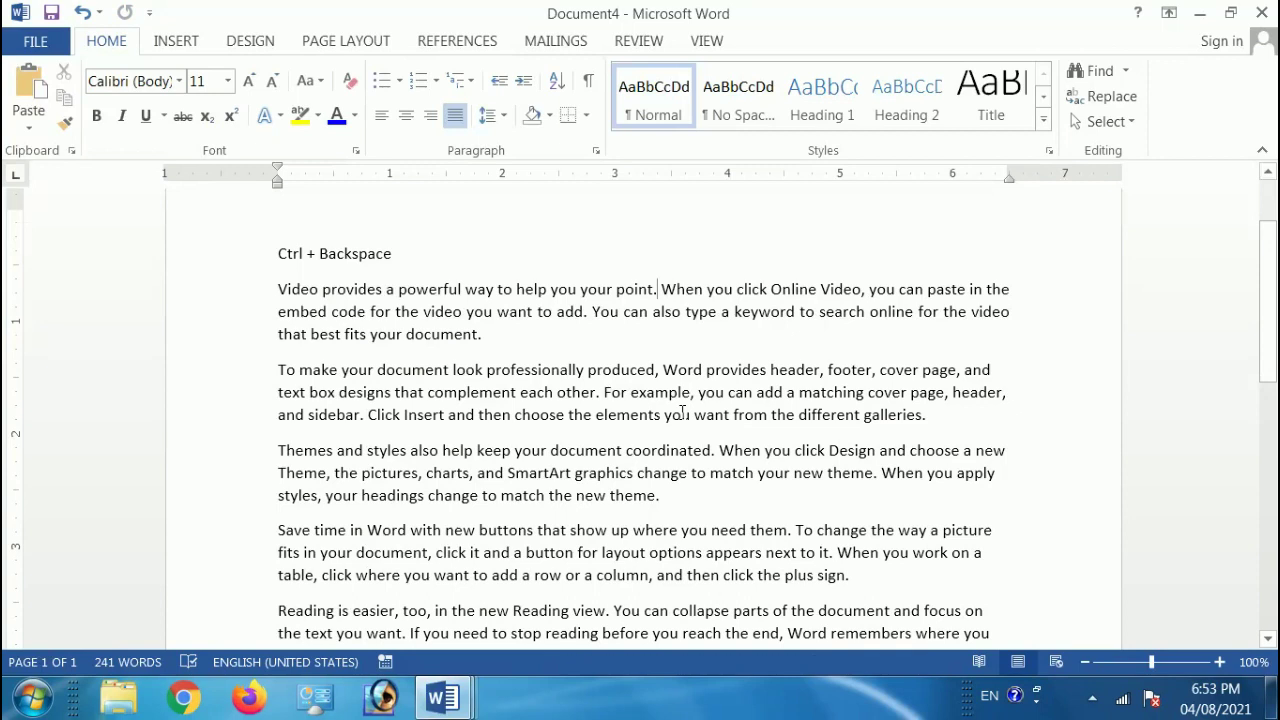
drag(277, 290, 660, 289)
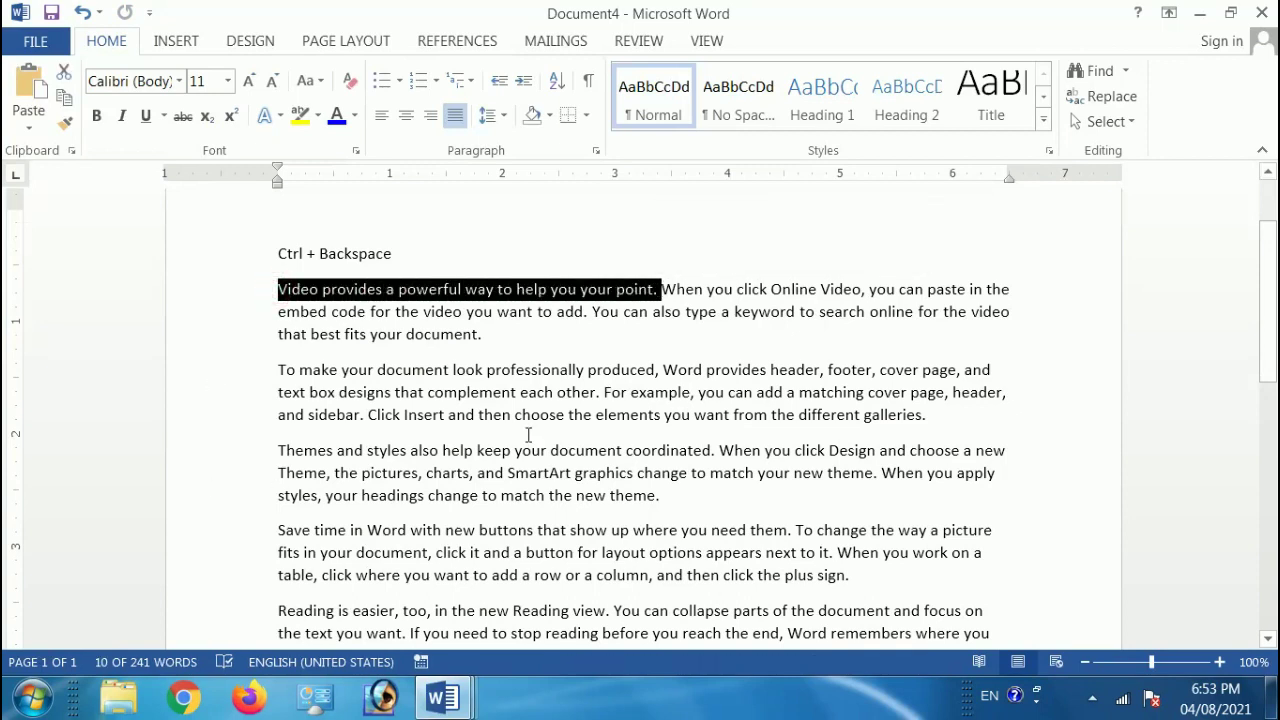
click(498, 302)
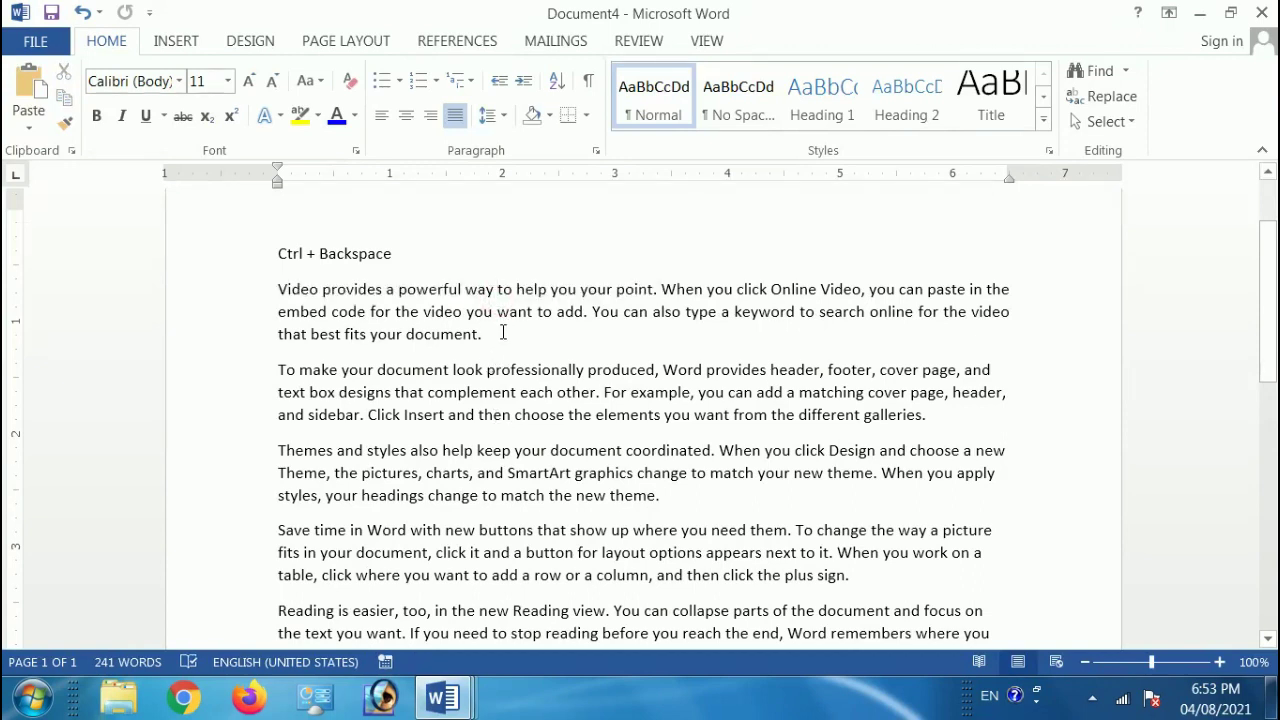
Step: Select the first paragraph's opening sentence in Extend Selection mode, then delete the full stop after "point"
key(F8)
key(F8)
key(F8)
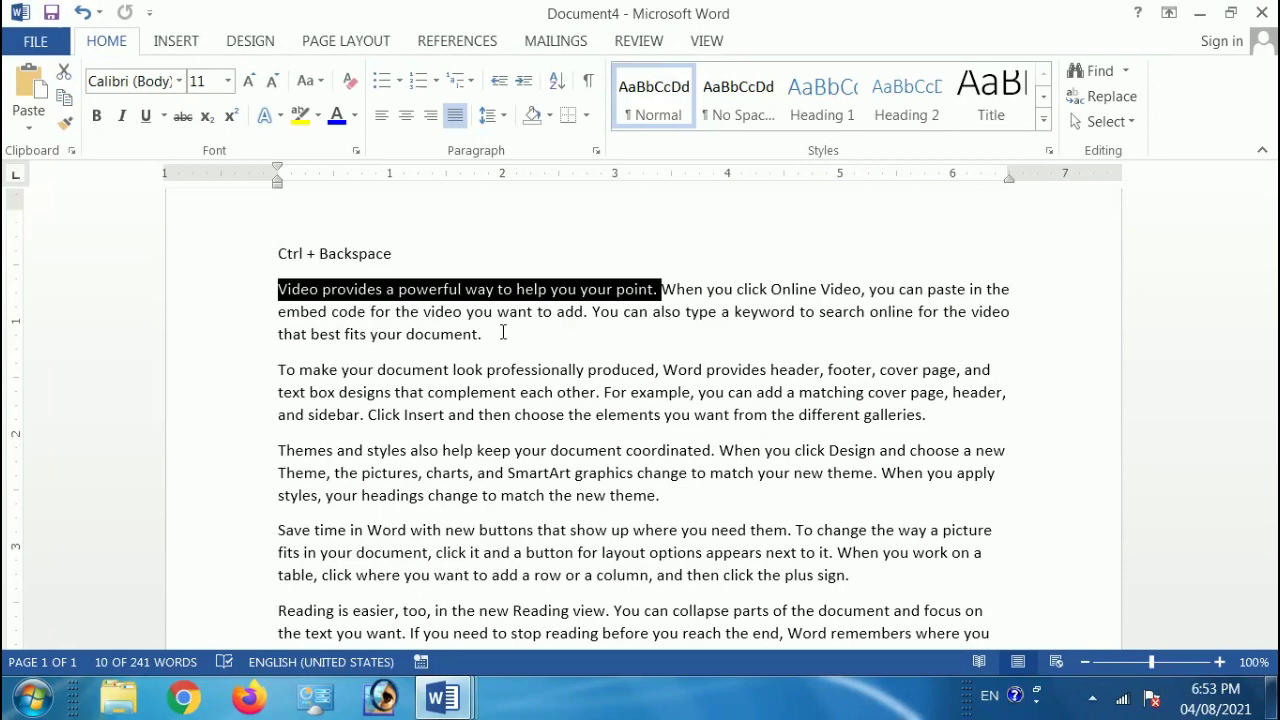
click(661, 289)
key(ctrl+BackSpace)
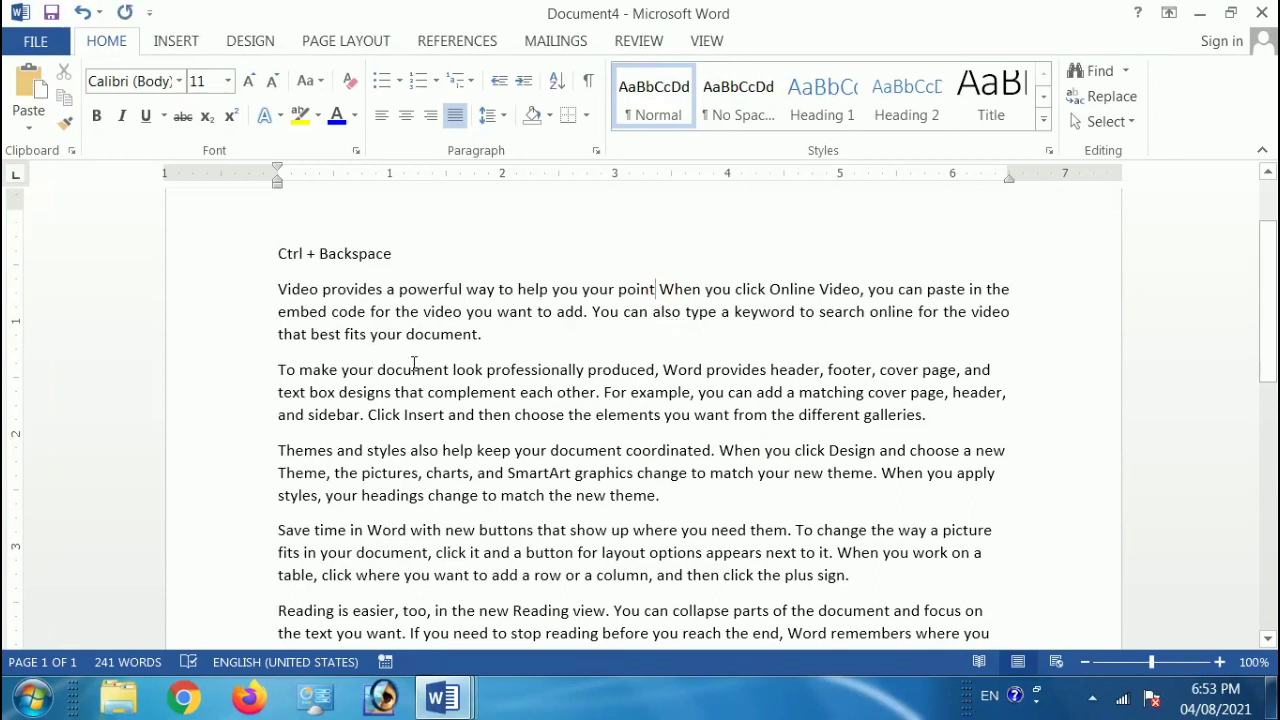
Step: Extend the selection in stages to the whole first paragraph and then the entire document, and clear it
key(F8)
key(F8)
key(F8)
key(F8)
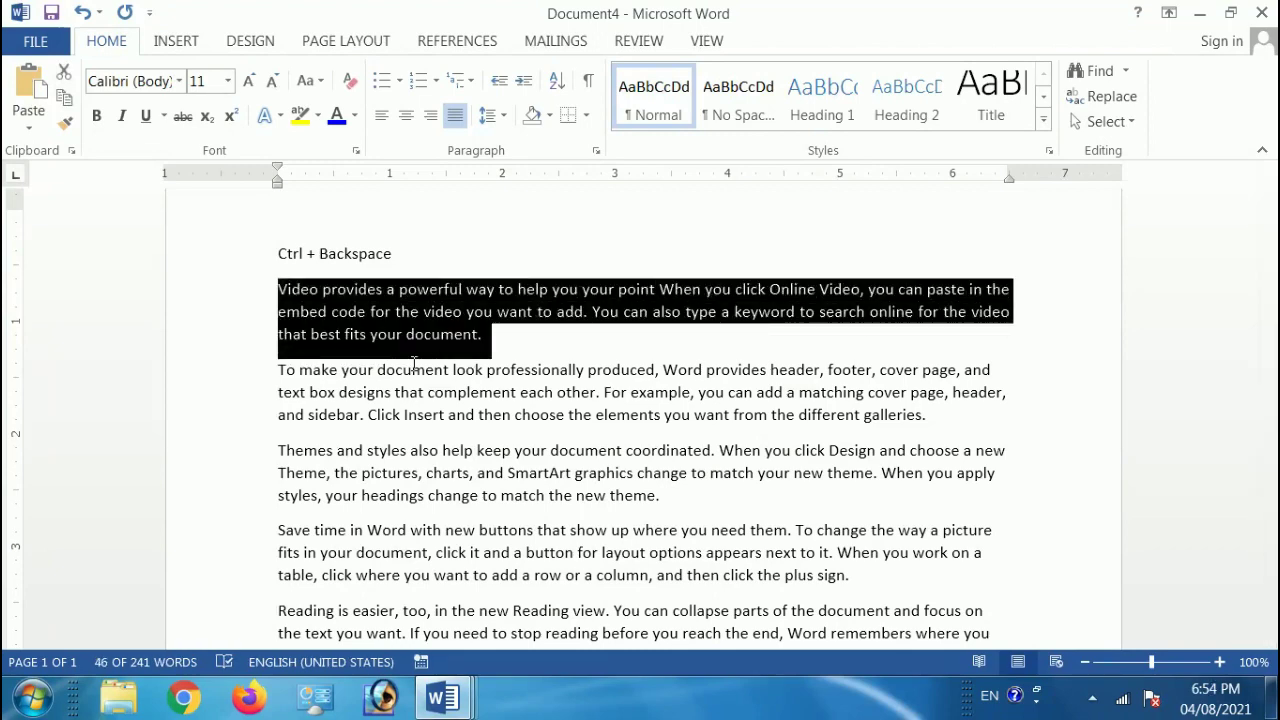
key(F8)
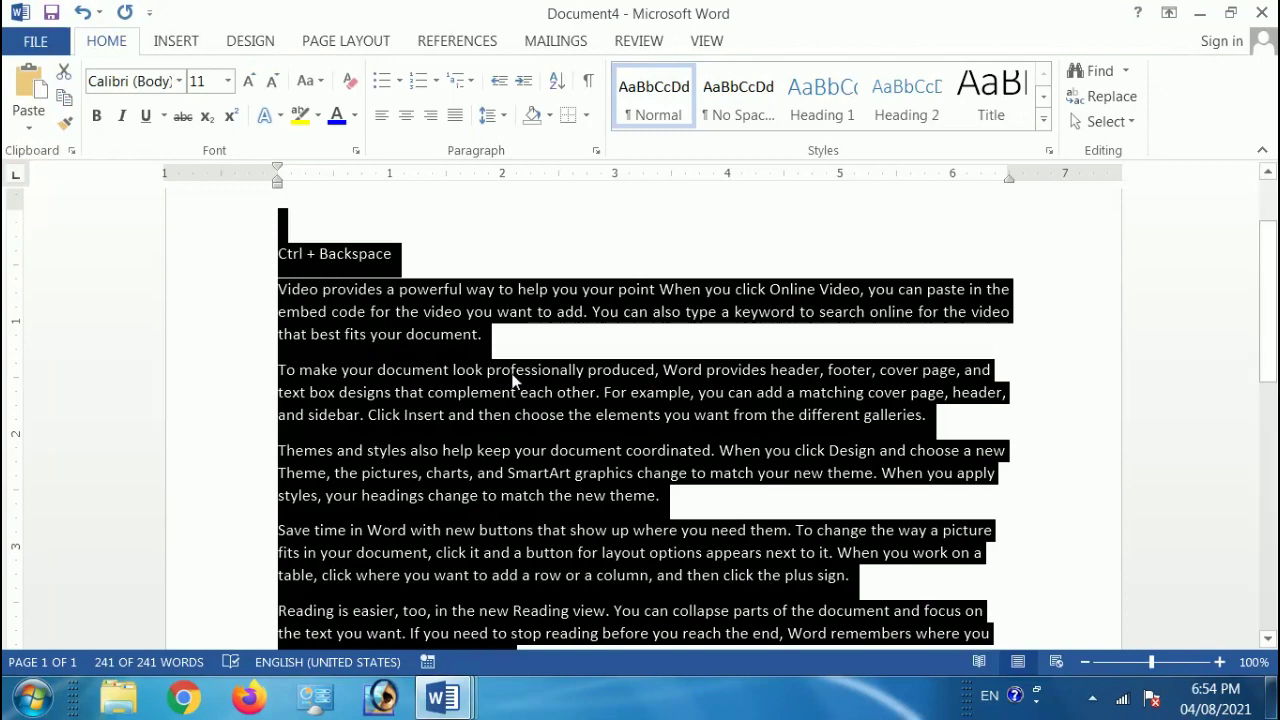
click(518, 345)
Step: Select the second paragraph from its start down to its end, deselect it, and reselect it upward from its end
click(281, 368)
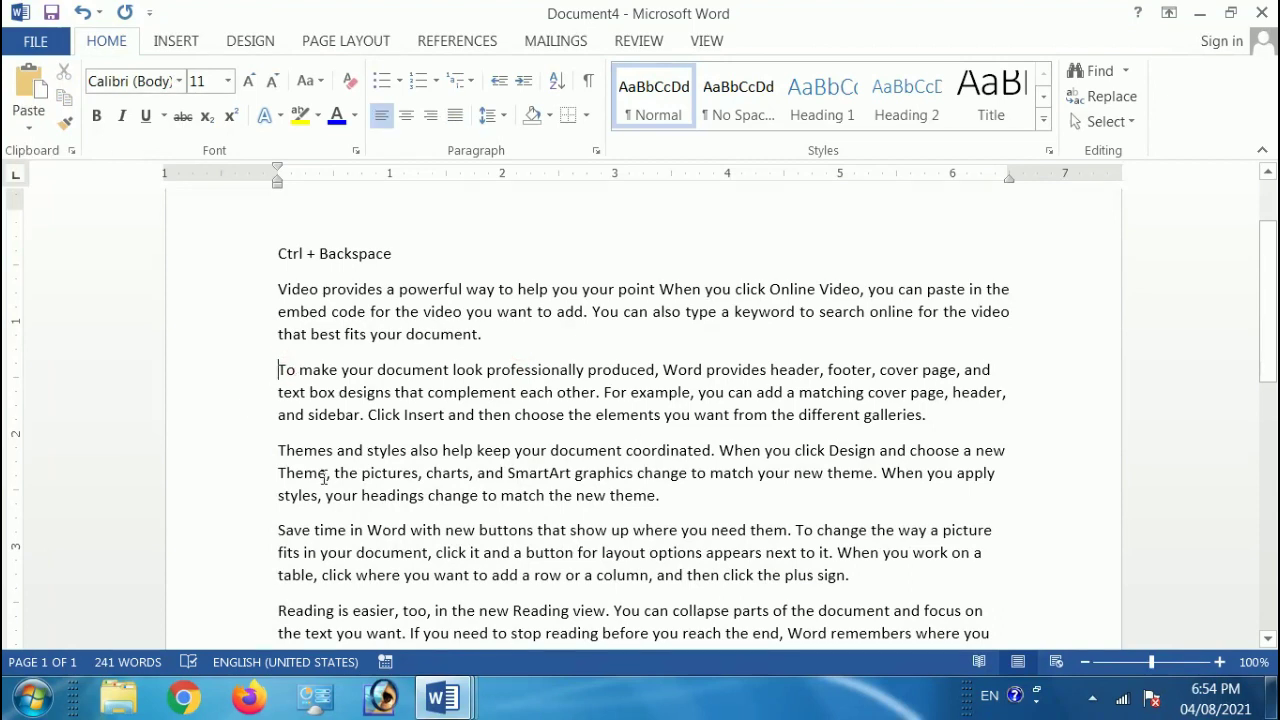
key(ctrl+shift+Down)
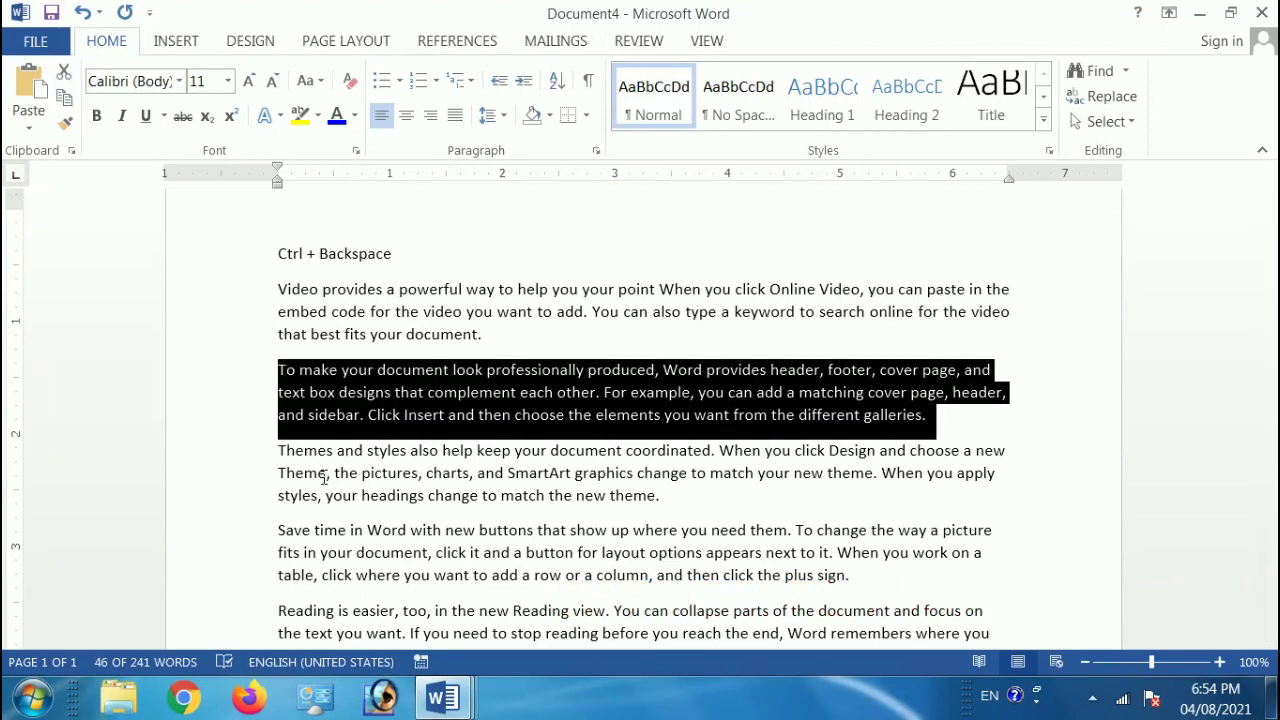
key(Right)
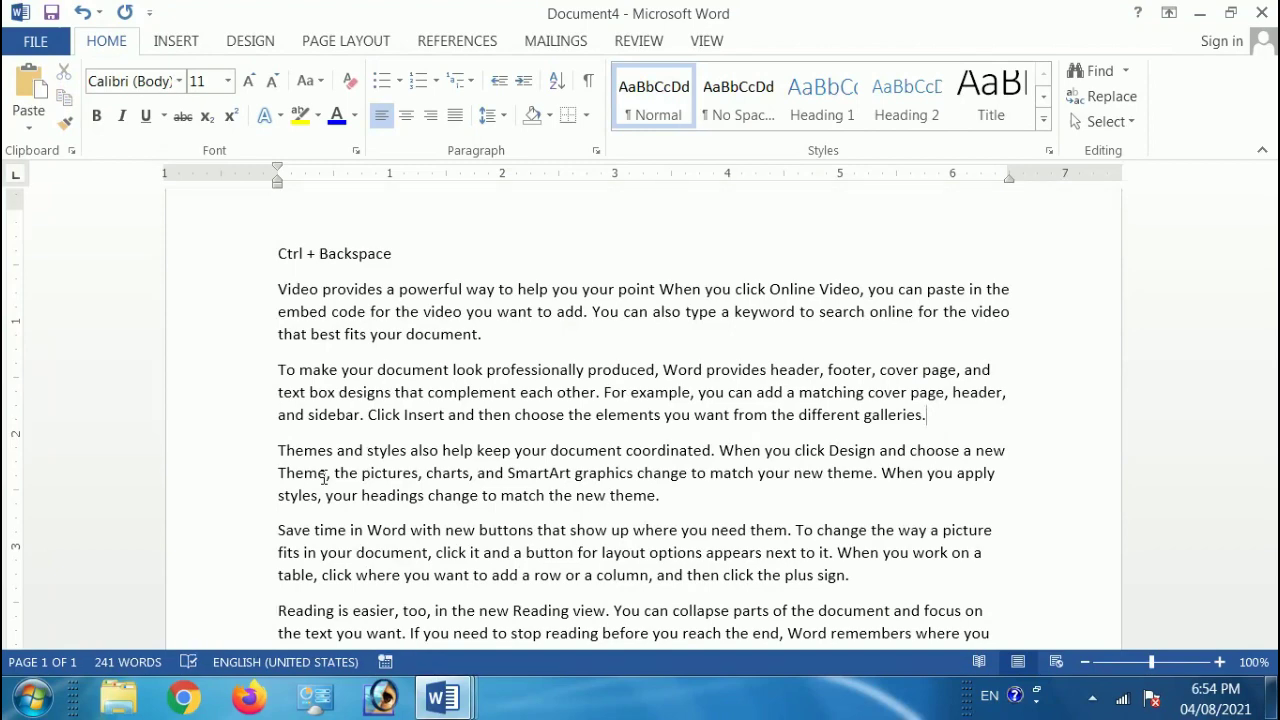
key(ctrl+shift+Up)
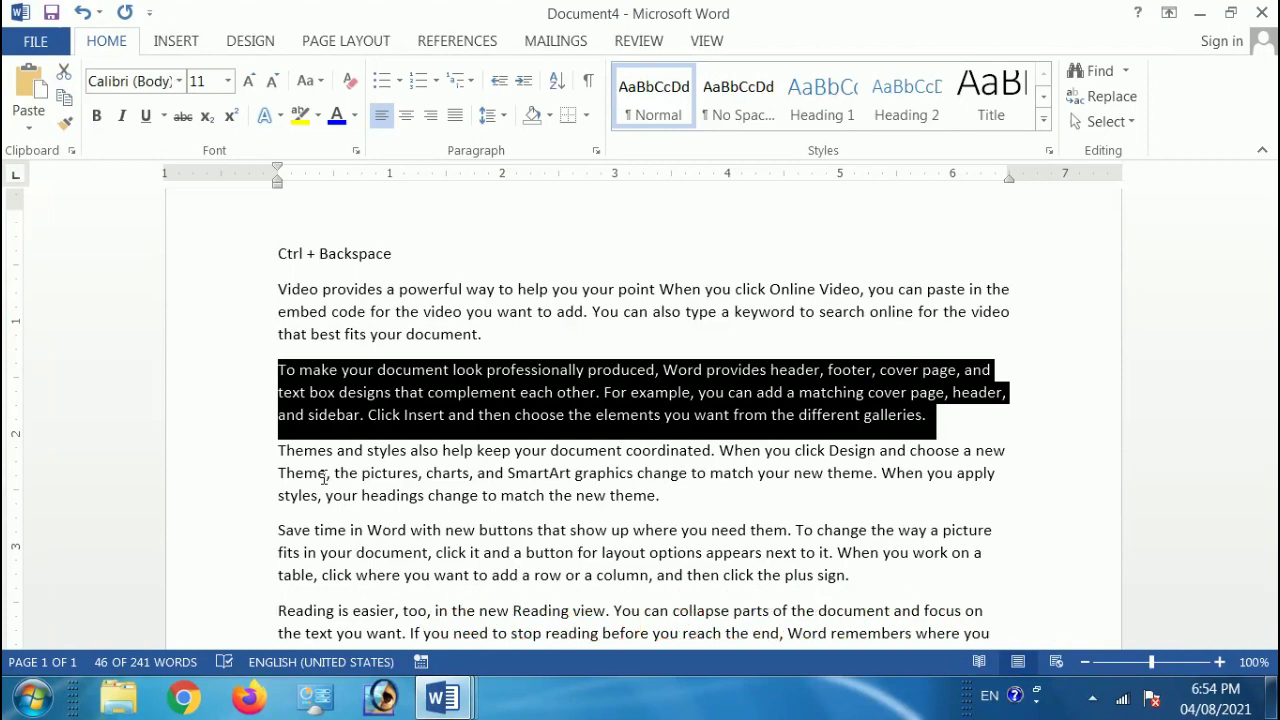
Step: From inside "For" in the second paragraph, select back to the line's start, then forward to the line's end, and clear the selection
click(657, 392)
click(622, 392)
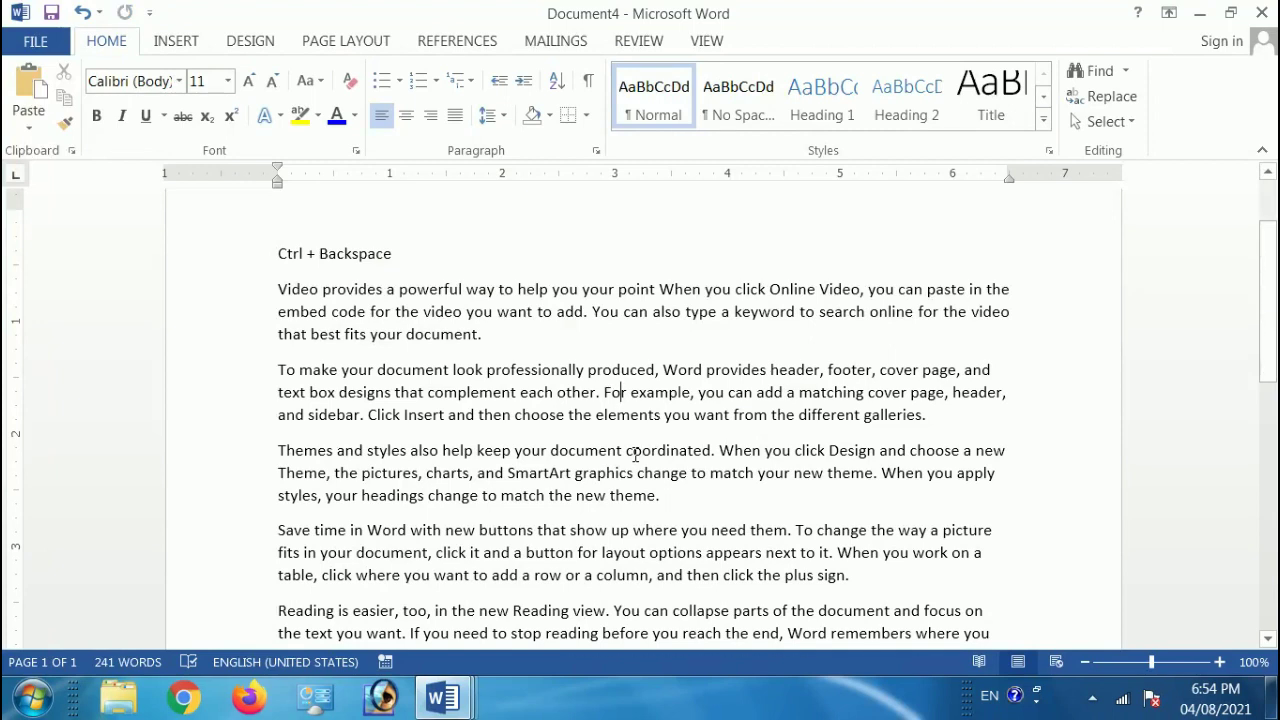
key(shift+Home)
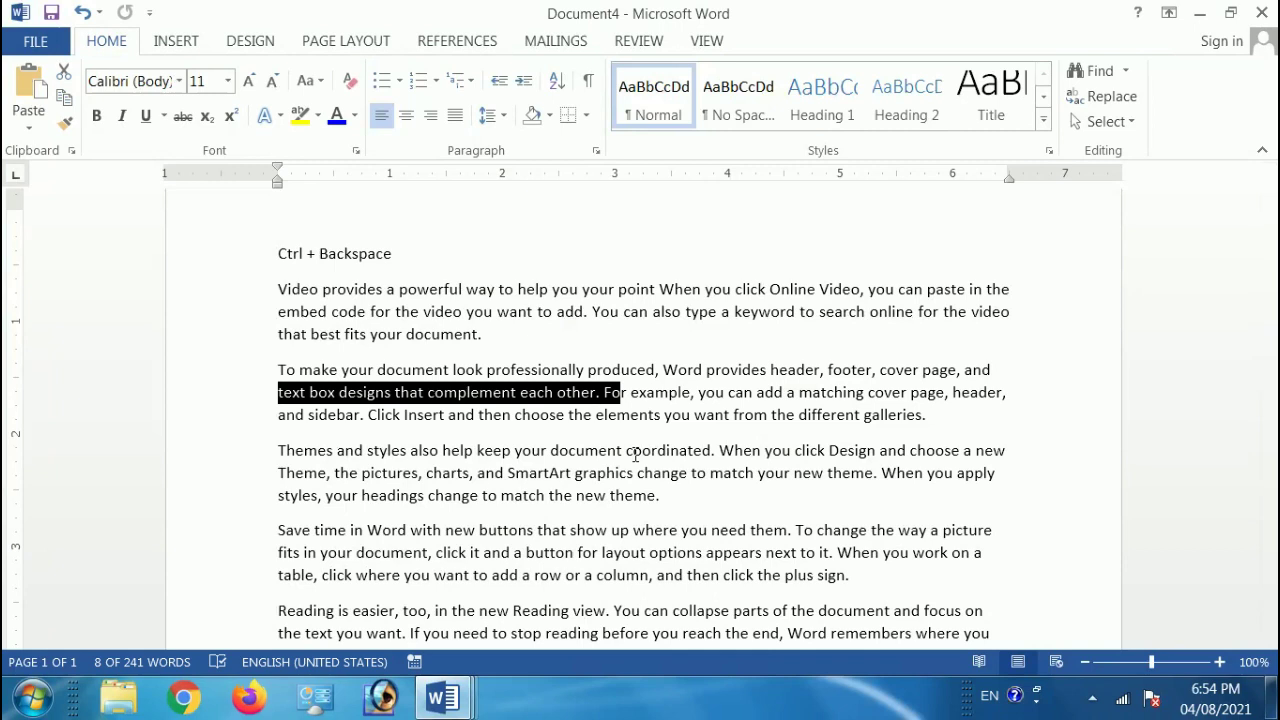
key(Right)
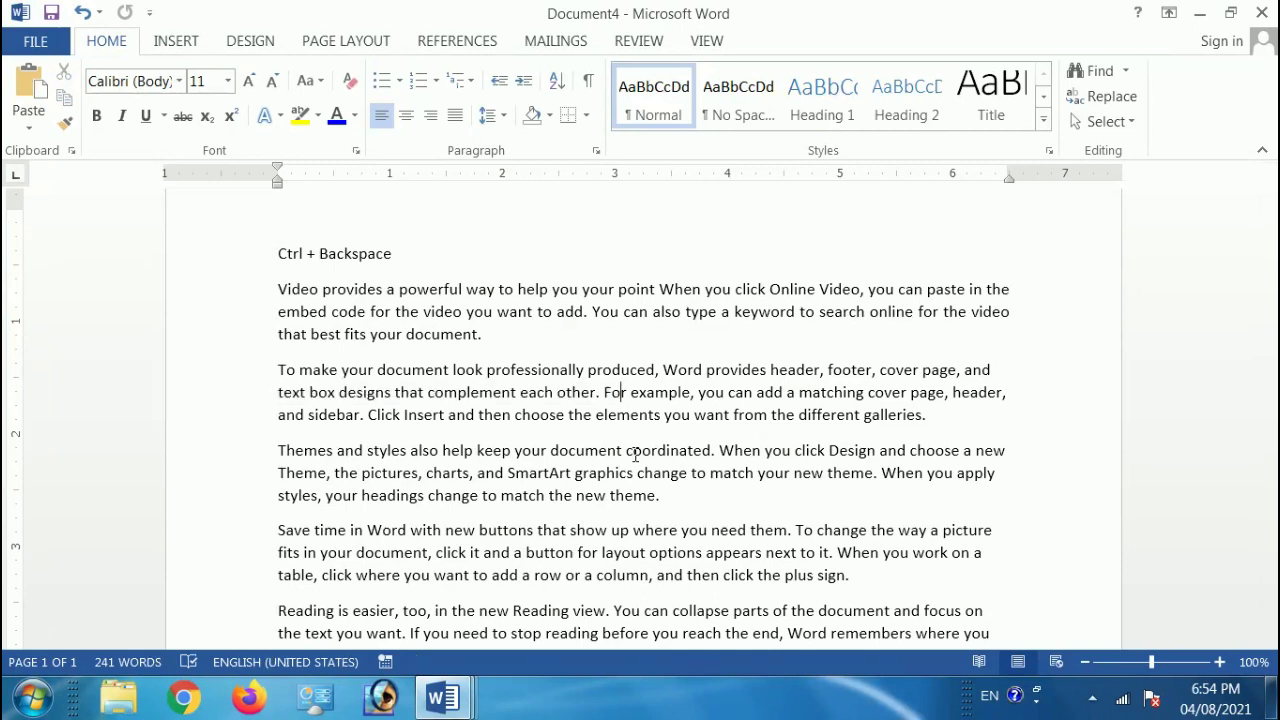
key(shift+End)
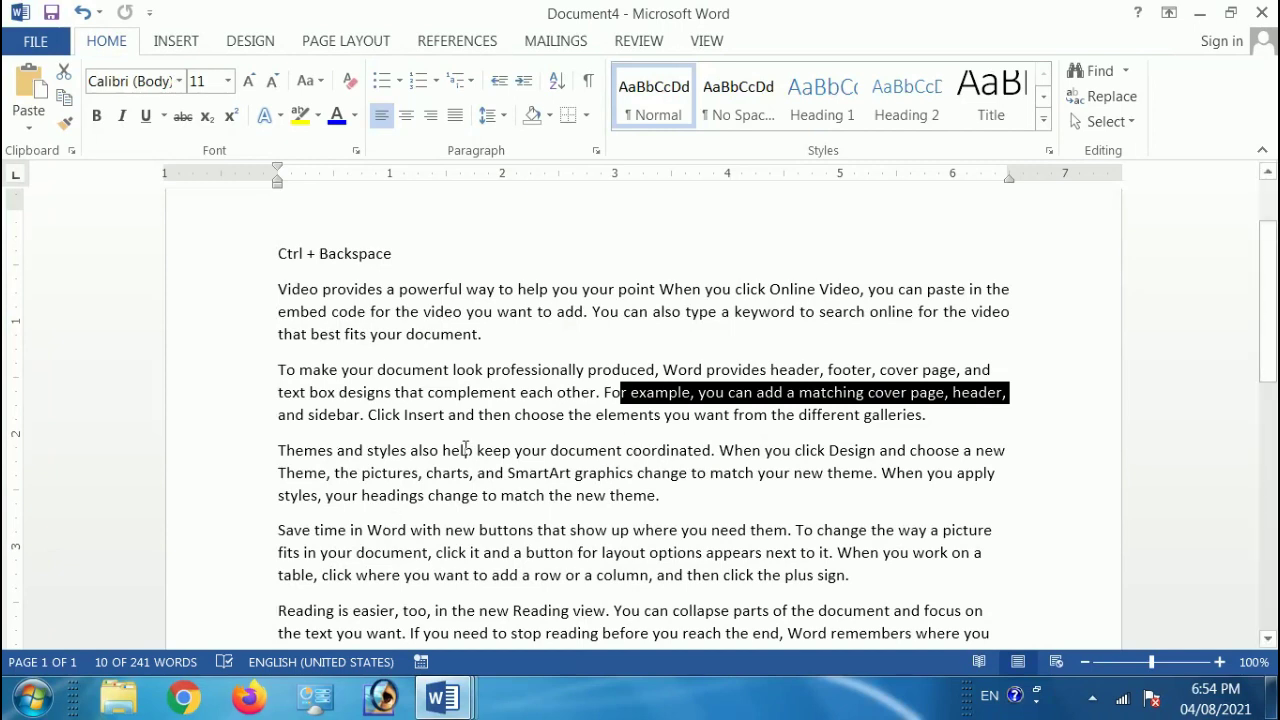
click(518, 398)
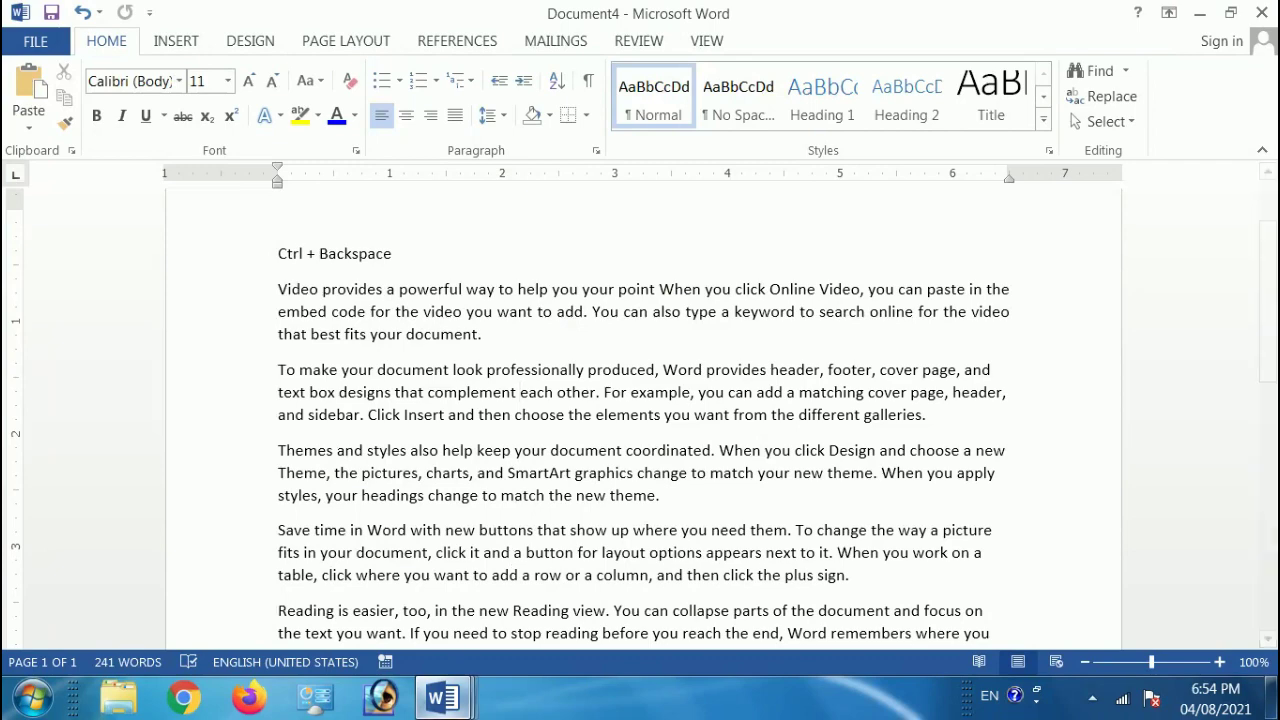
Step: Switch to the Document1 window containing the Gujarati list of Word tricks
mouse_move(443, 697)
click(400, 597)
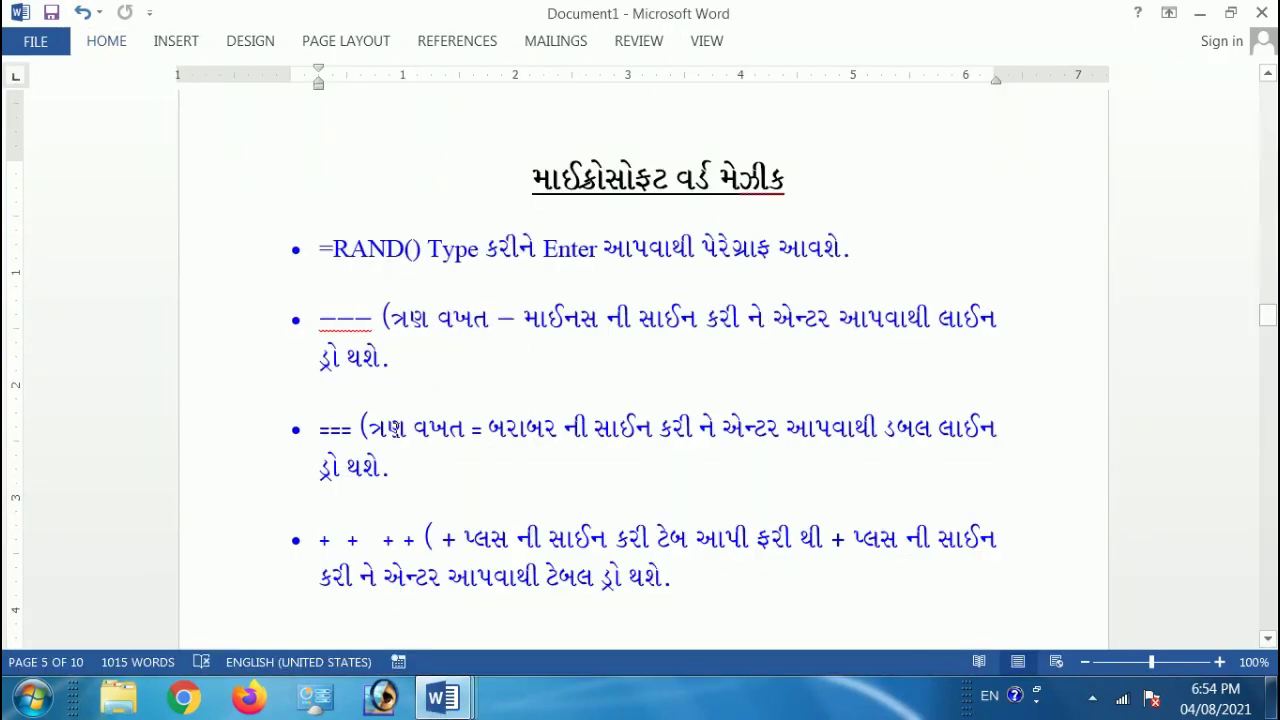
Step: Return to Document4 and add the line "aaliya computer institute" above the "Ctrl + Backspace" line at the document's start
key(alt+Tab)
scroll(498, 325, up, 2)
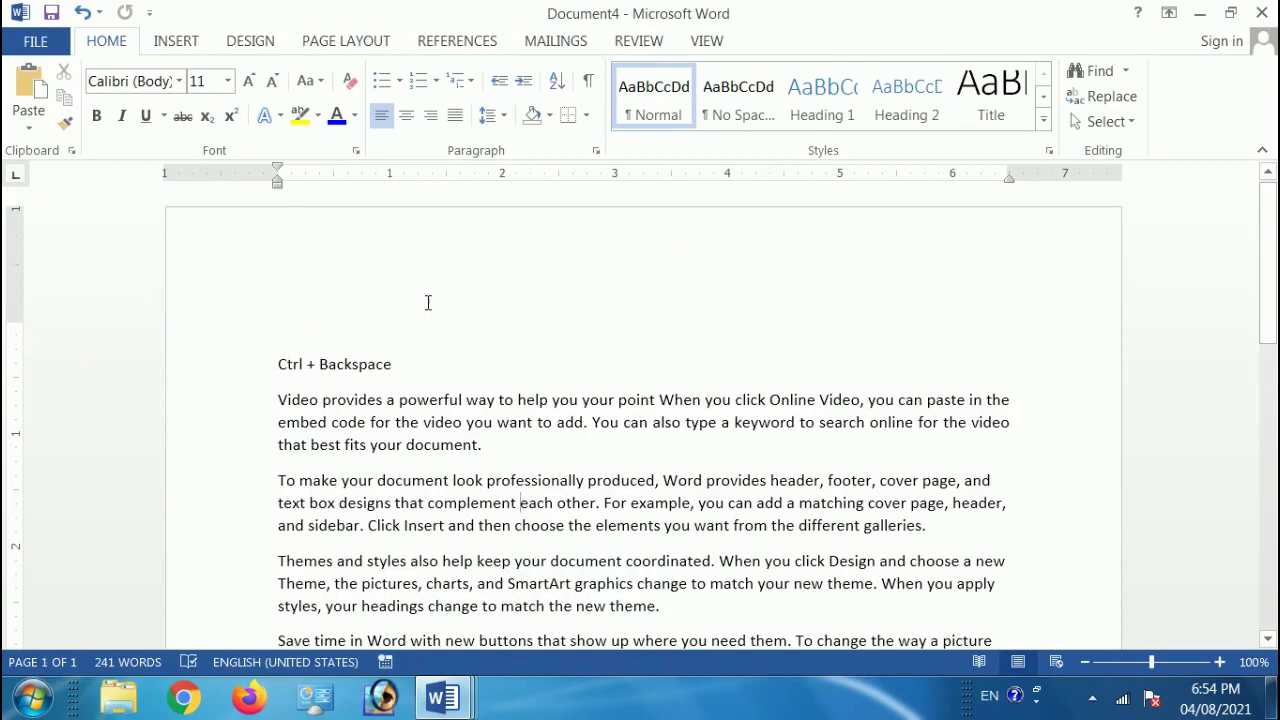
click(447, 393)
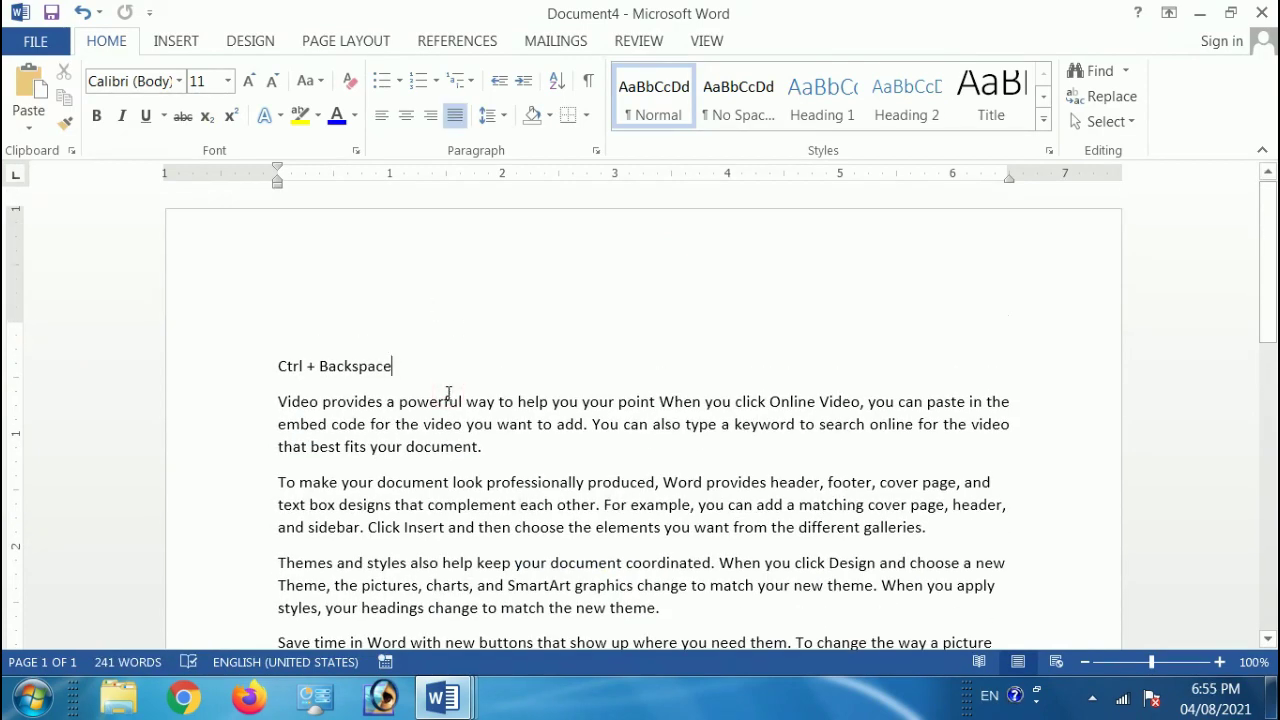
key(ctrl+a)
key(ctrl+Home)
text(aaliy)
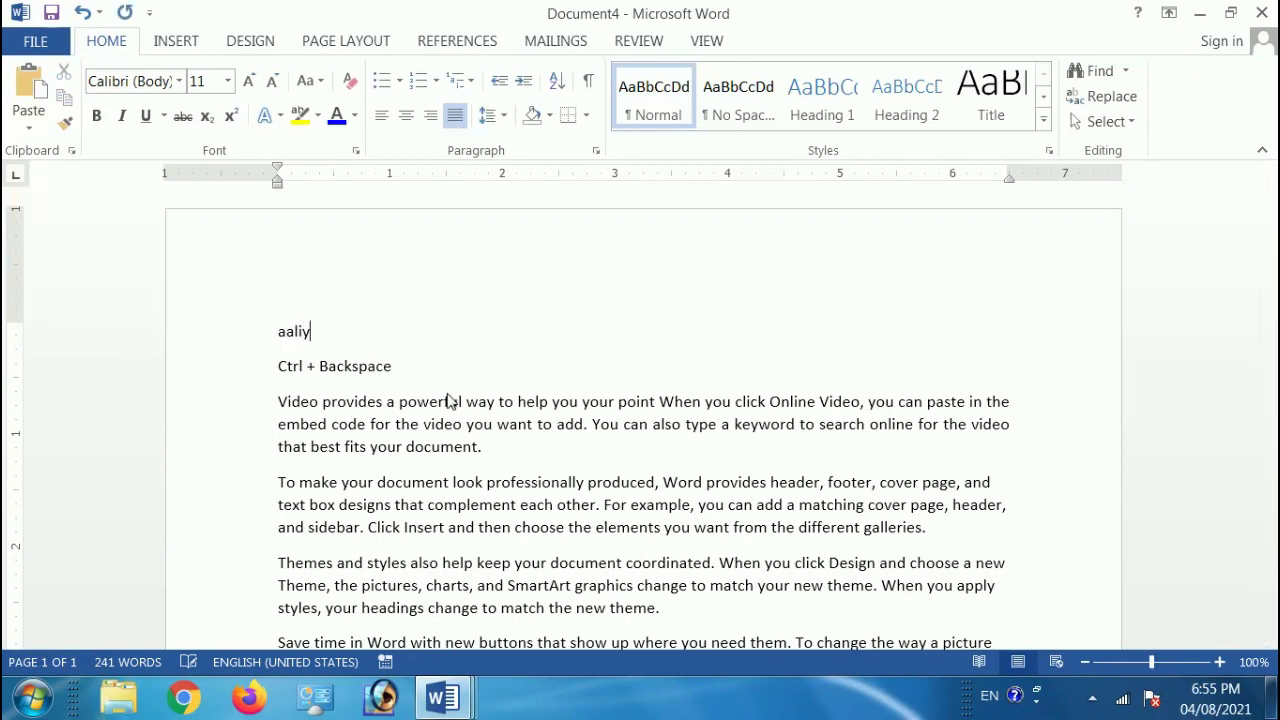
text(a computer institute)
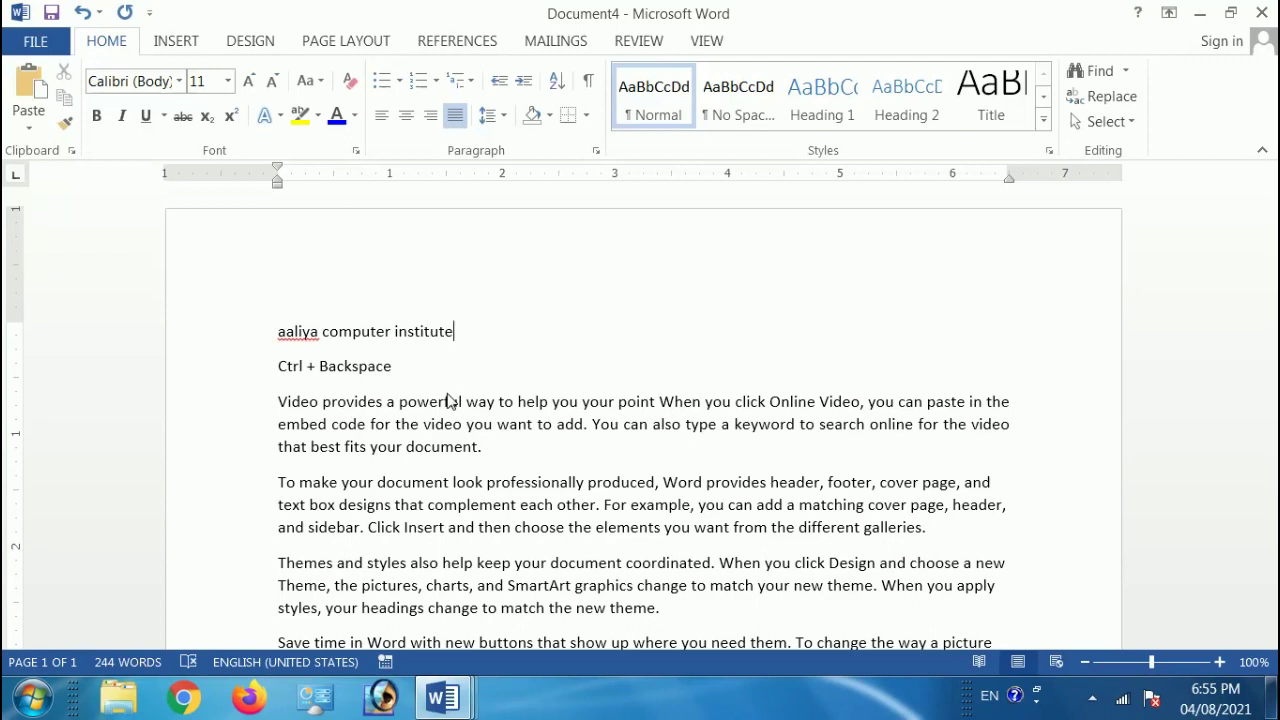
Step: Format the "aaliya computer institute" line in all capitals and center it
key(shift+Home)
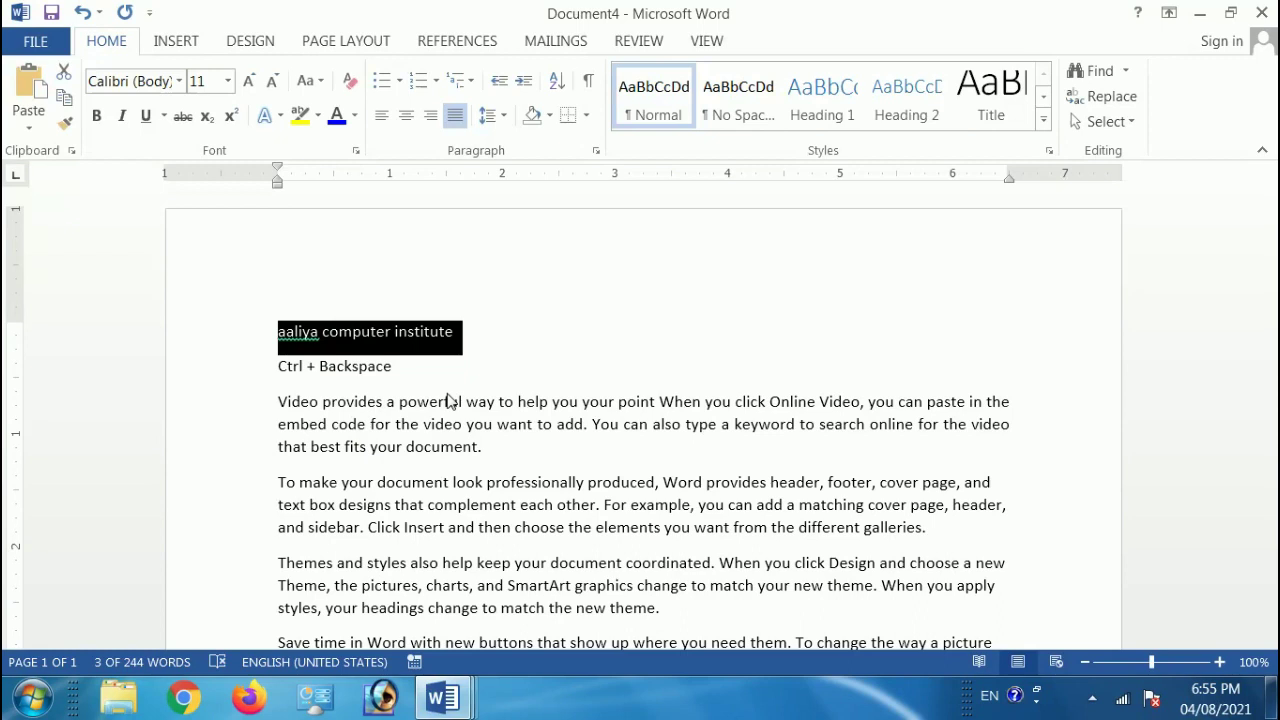
key(ctrl+shift+a)
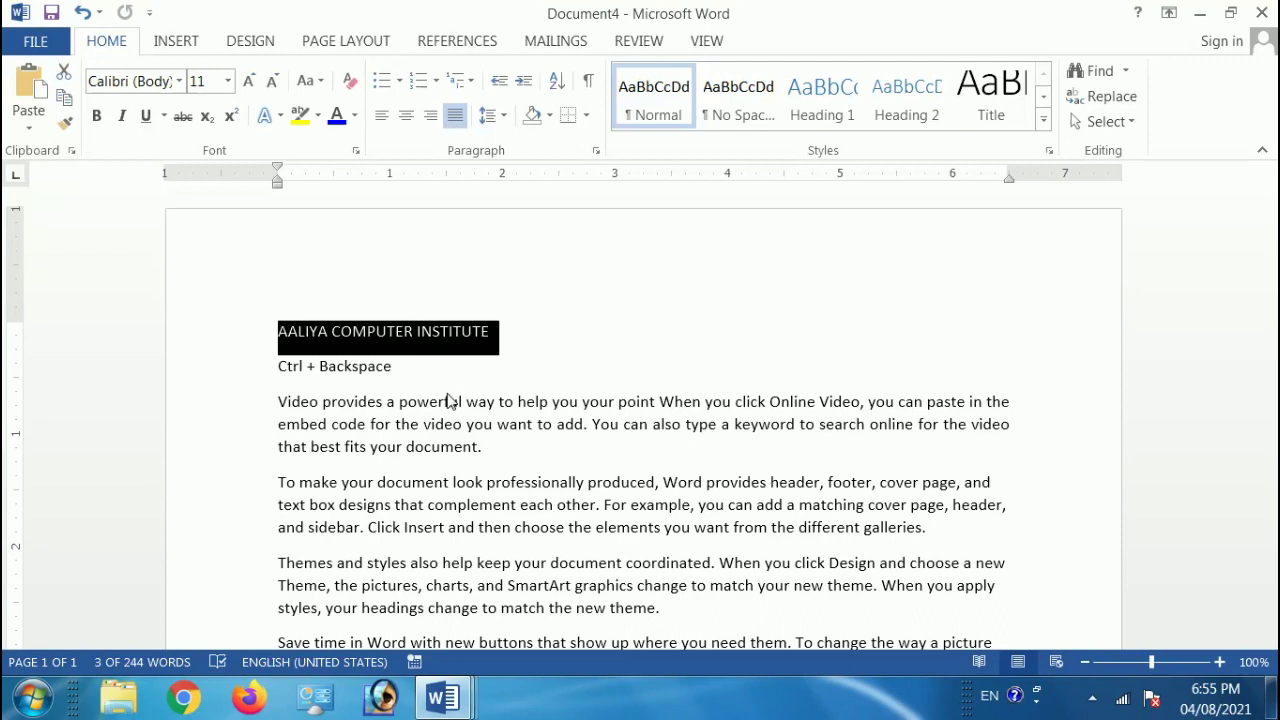
key(ctrl+e)
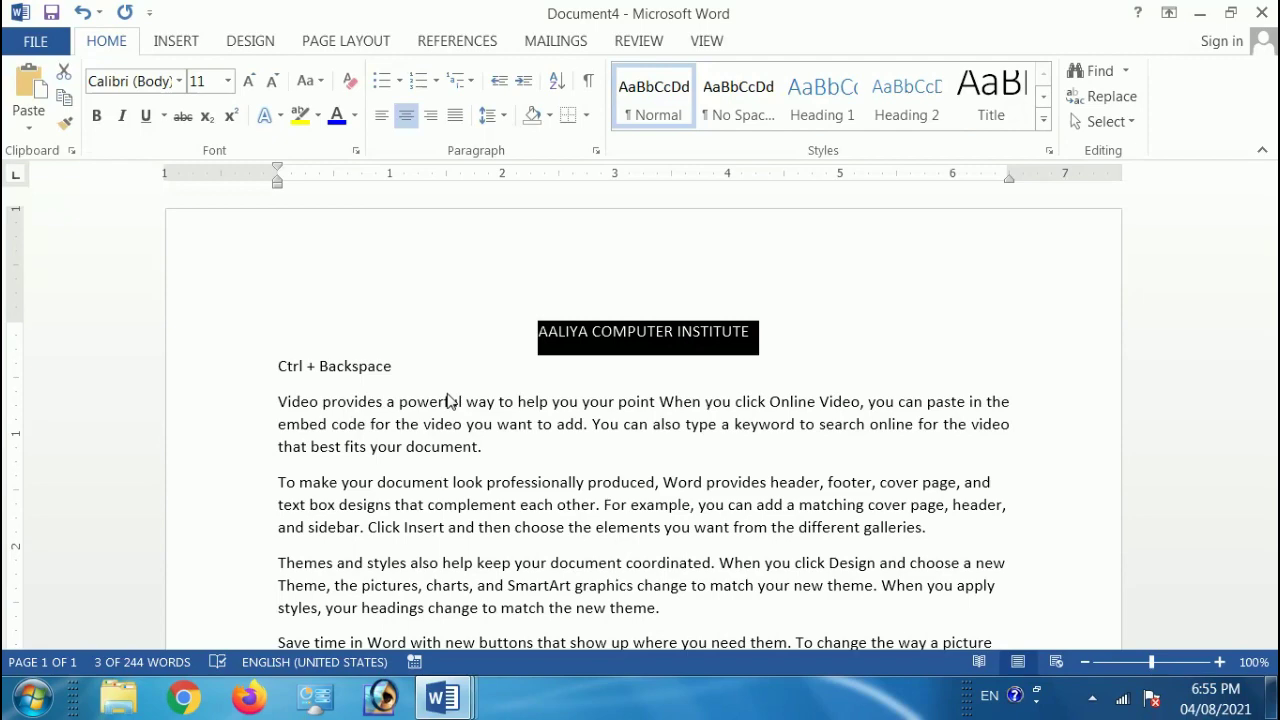
Step: Enlarge the centered institute heading to 36 pt and start an empty line below it
key(ctrl+shift+period)
key(ctrl+shift+period)
key(ctrl+shift+period)
key(ctrl+shift+period)
key(ctrl+shift+period)
key(ctrl+shift+period)
key(ctrl+shift+period)
key(ctrl+shift+period)
key(ctrl+shift+period)
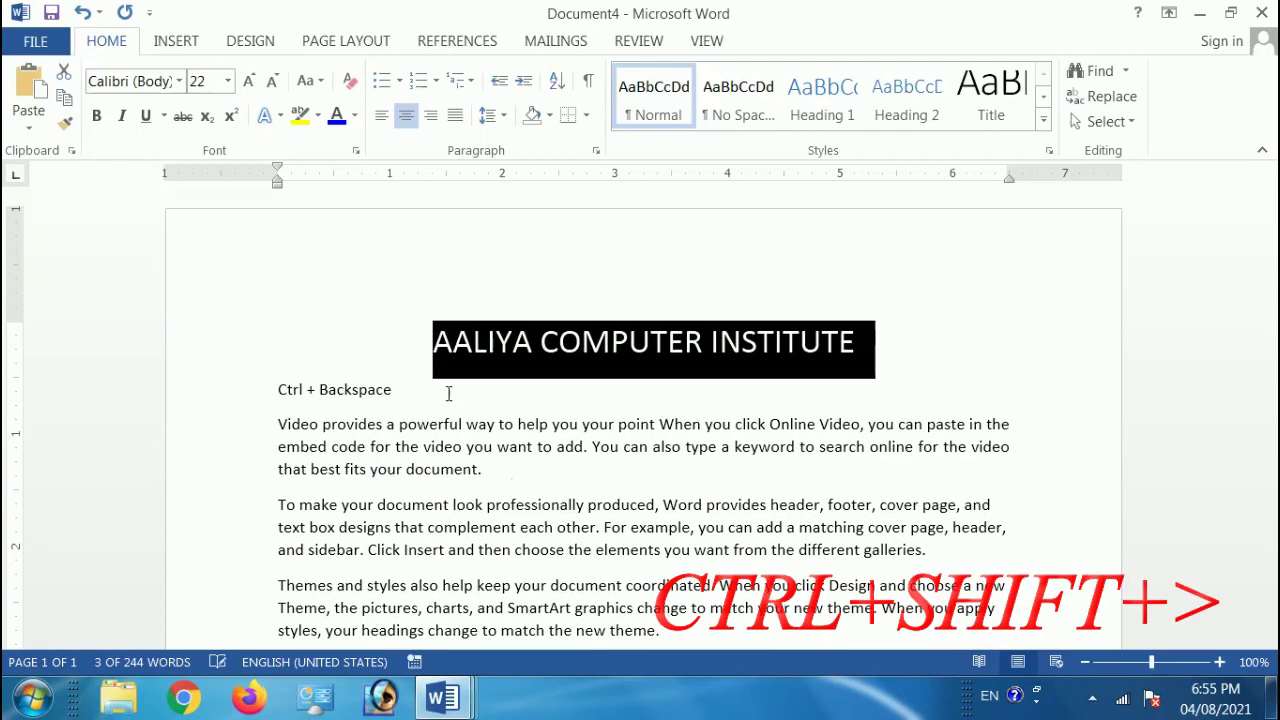
key(ctrl+shift+period)
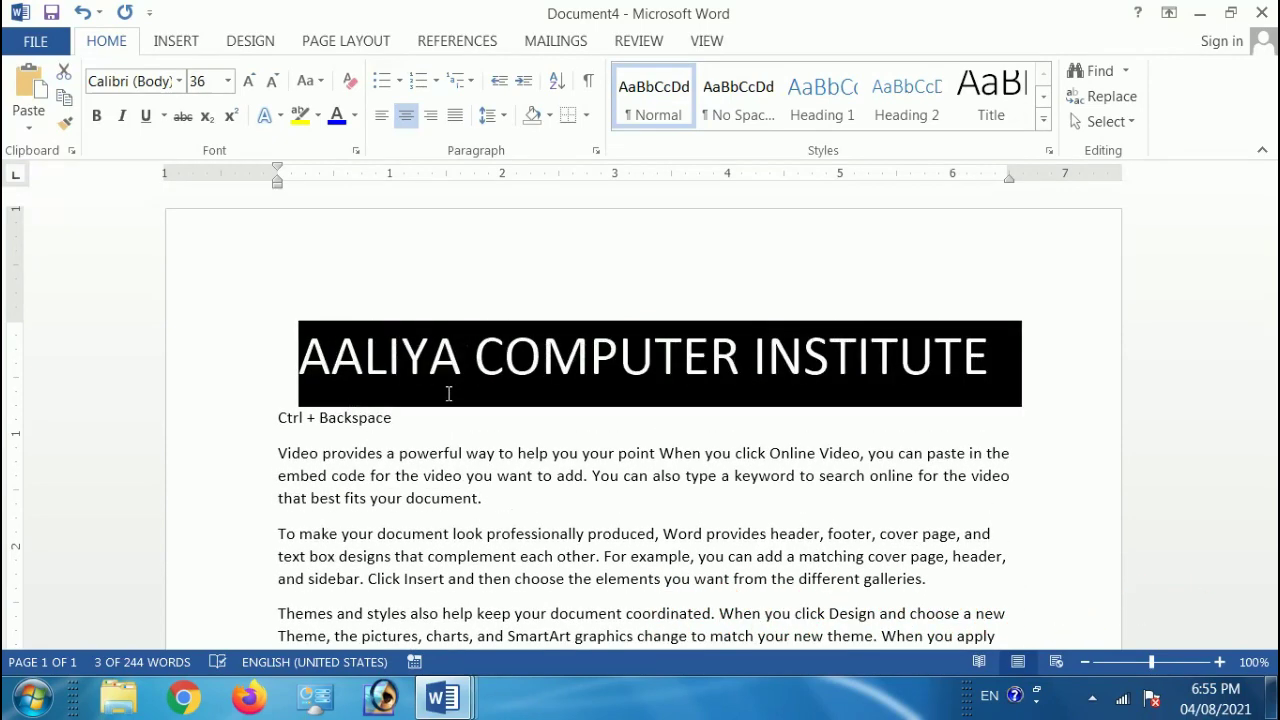
key(Home)
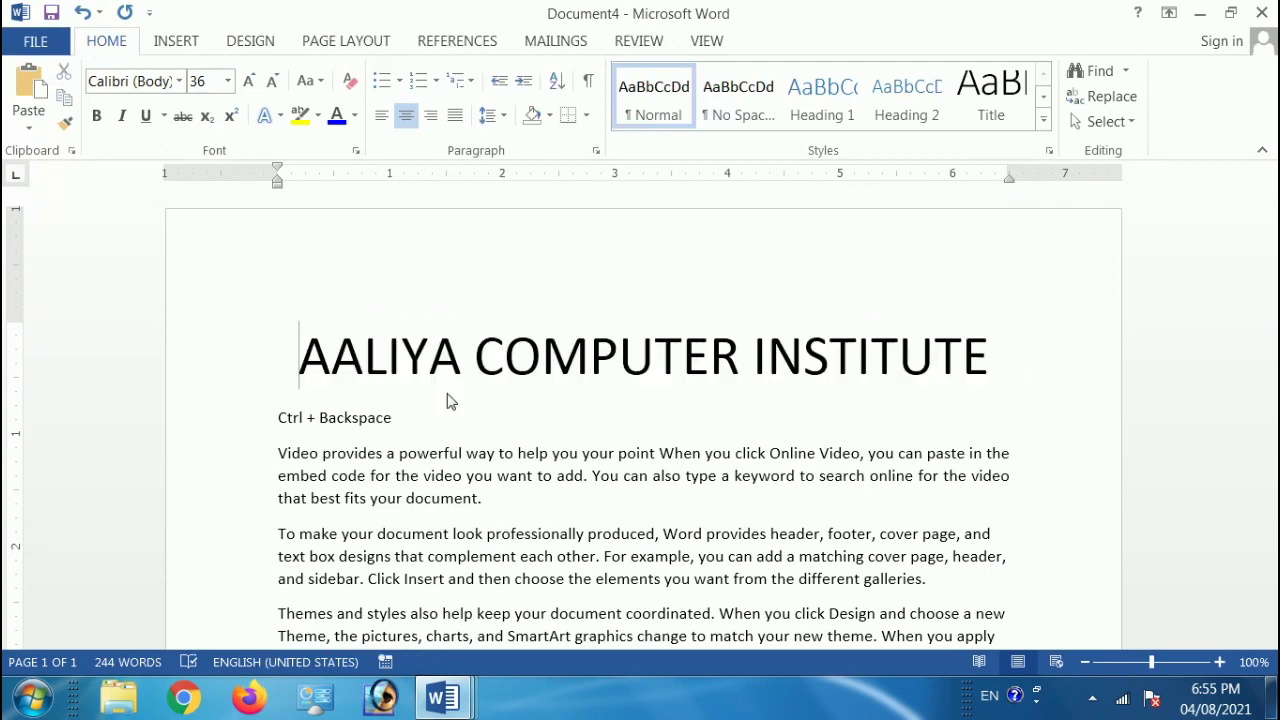
key(End)
key(Return)
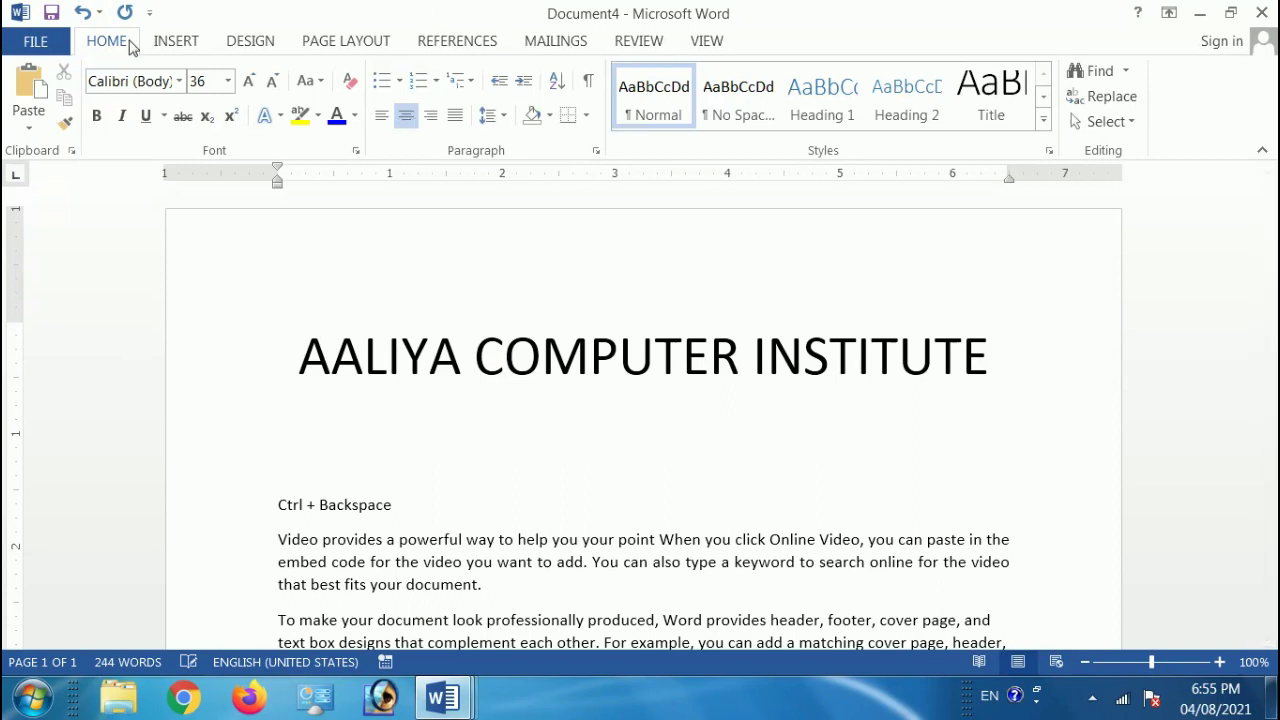
Step: Draw a straight horizontal line shape about 6.93" long beneath the heading, and undo it
click(185, 49)
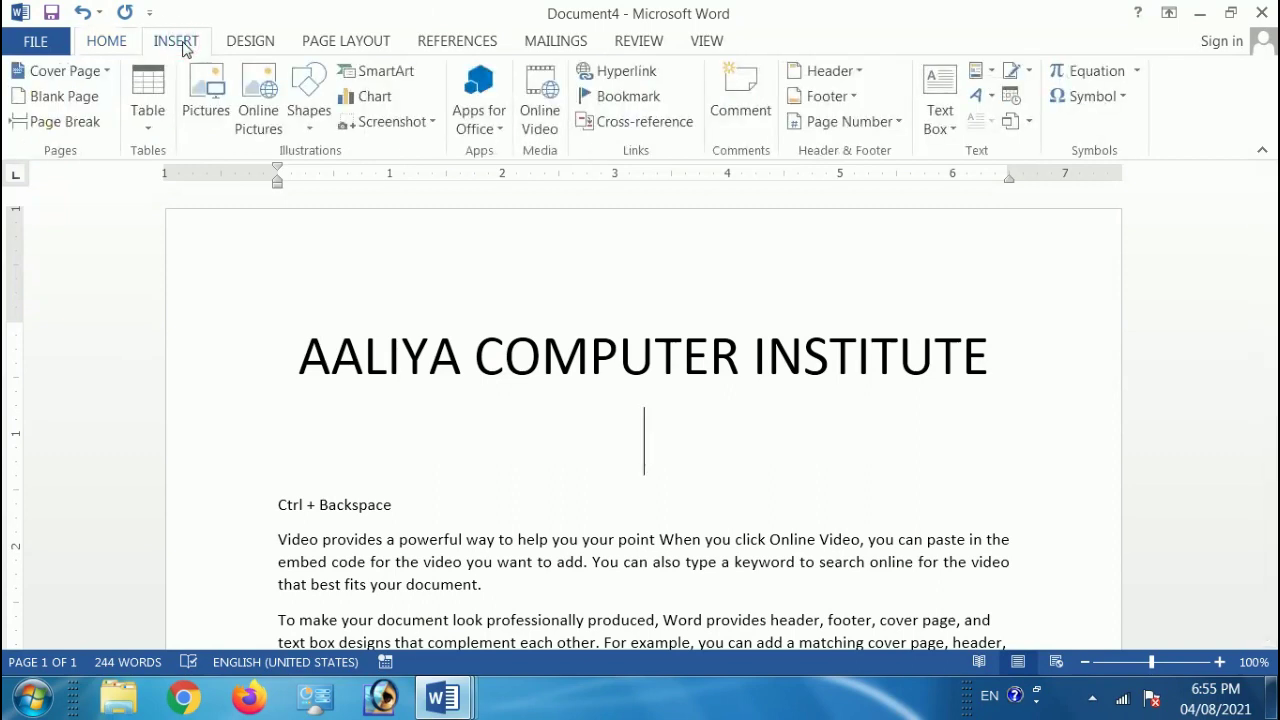
click(307, 138)
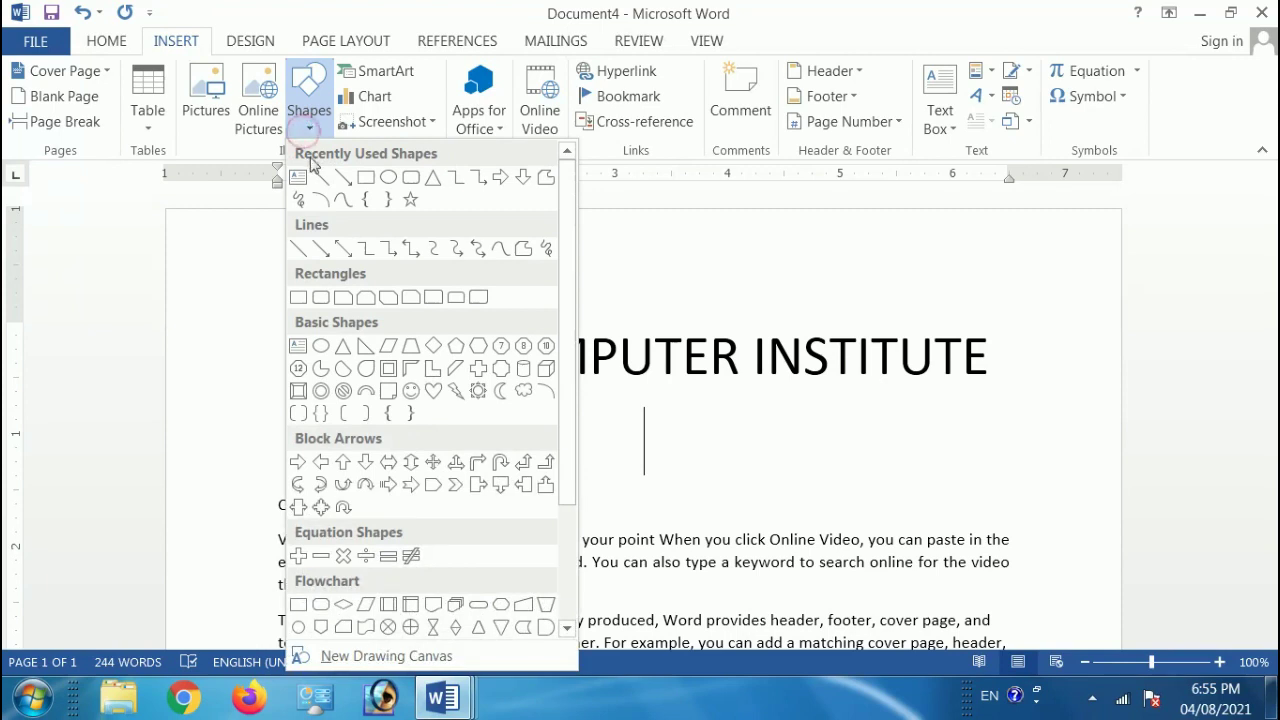
click(318, 173)
drag(263, 402, 1043, 394)
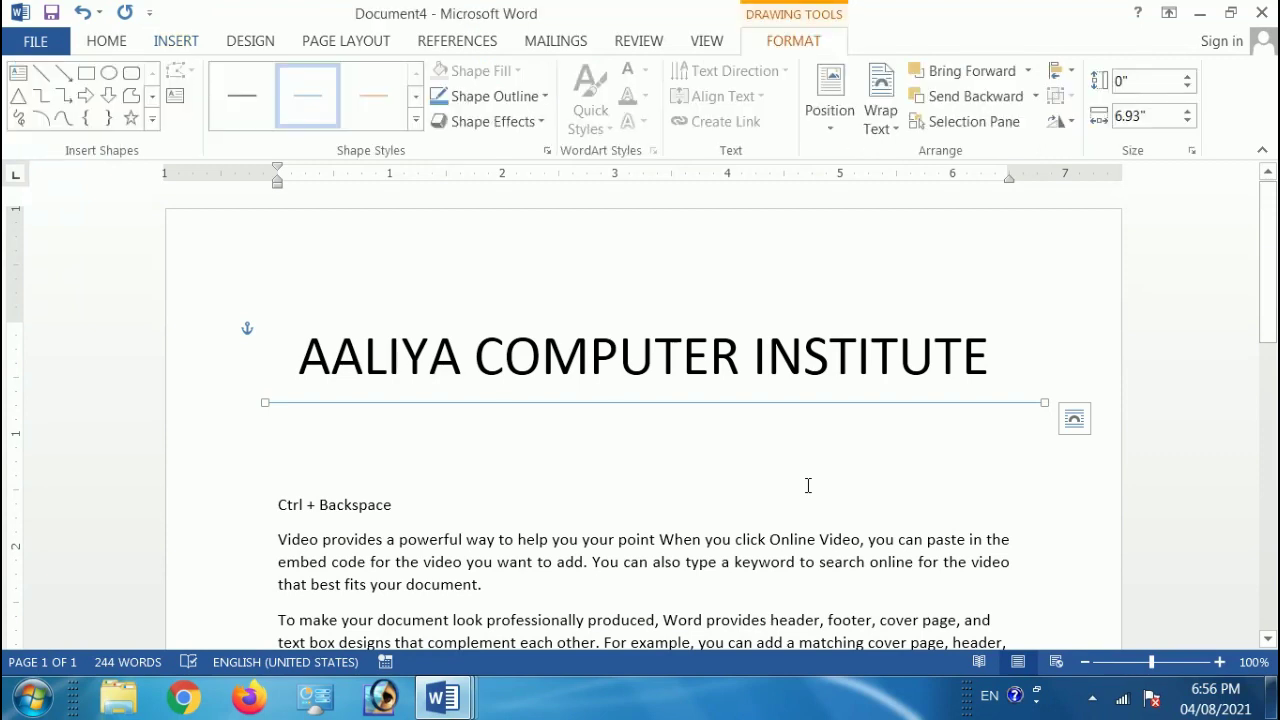
key(ctrl+z)
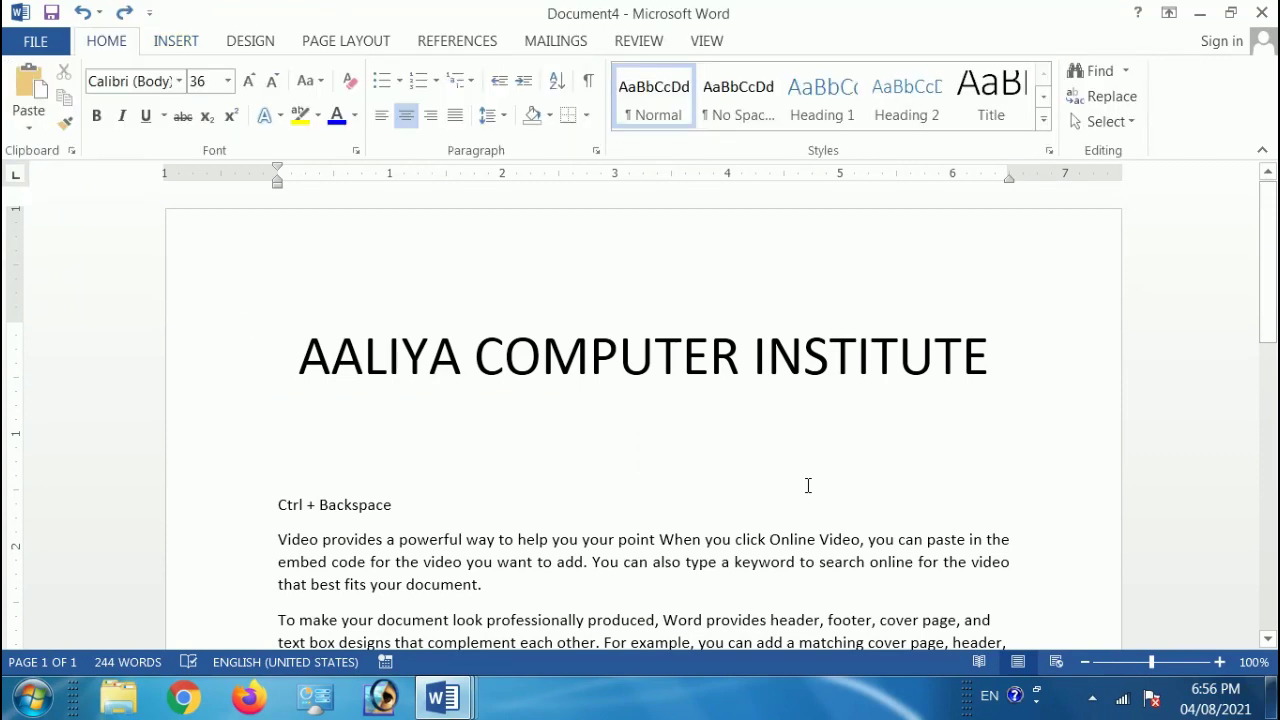
Step: Create a single border line from "---" beneath the heading and a double border line from "===" below it
text(---)
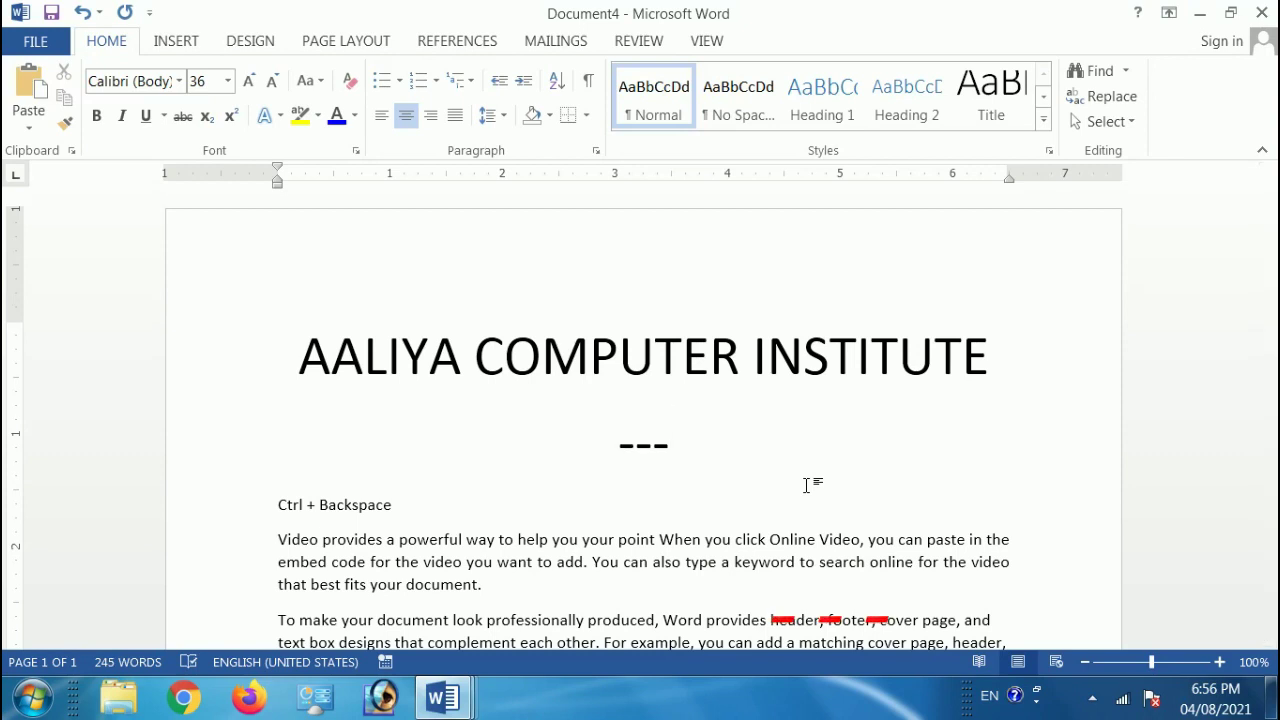
key(Return)
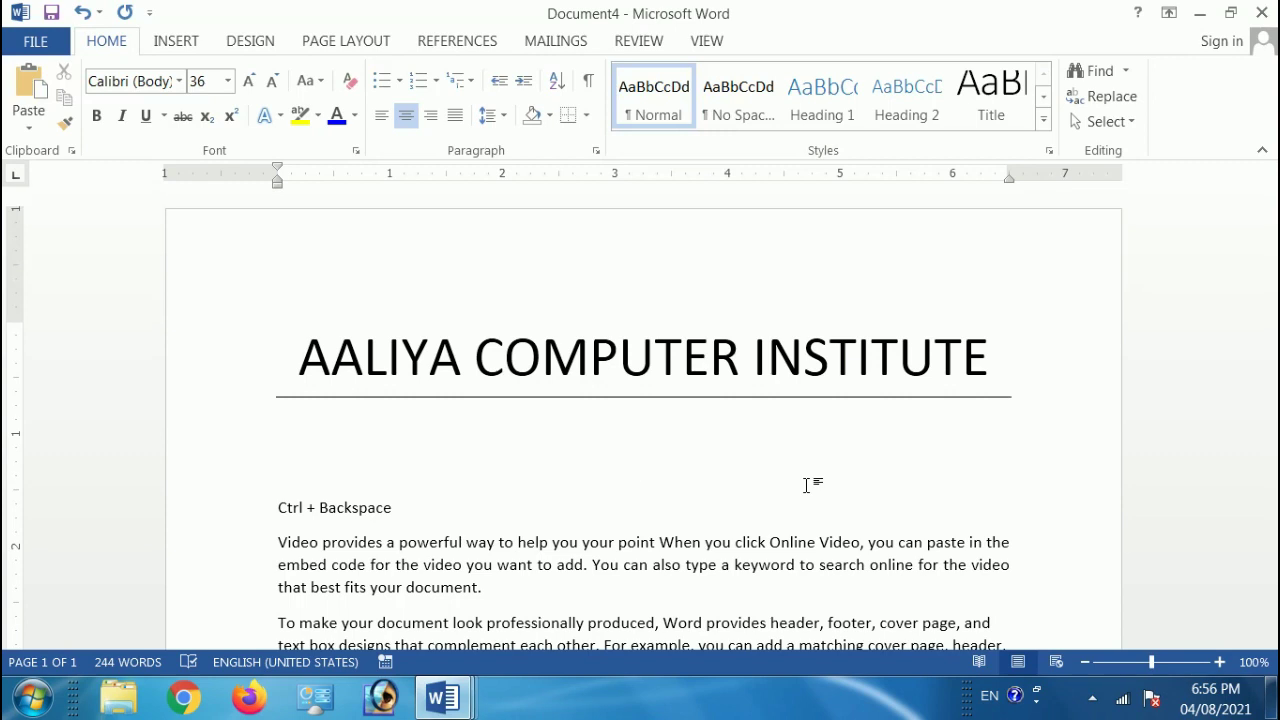
text(===)
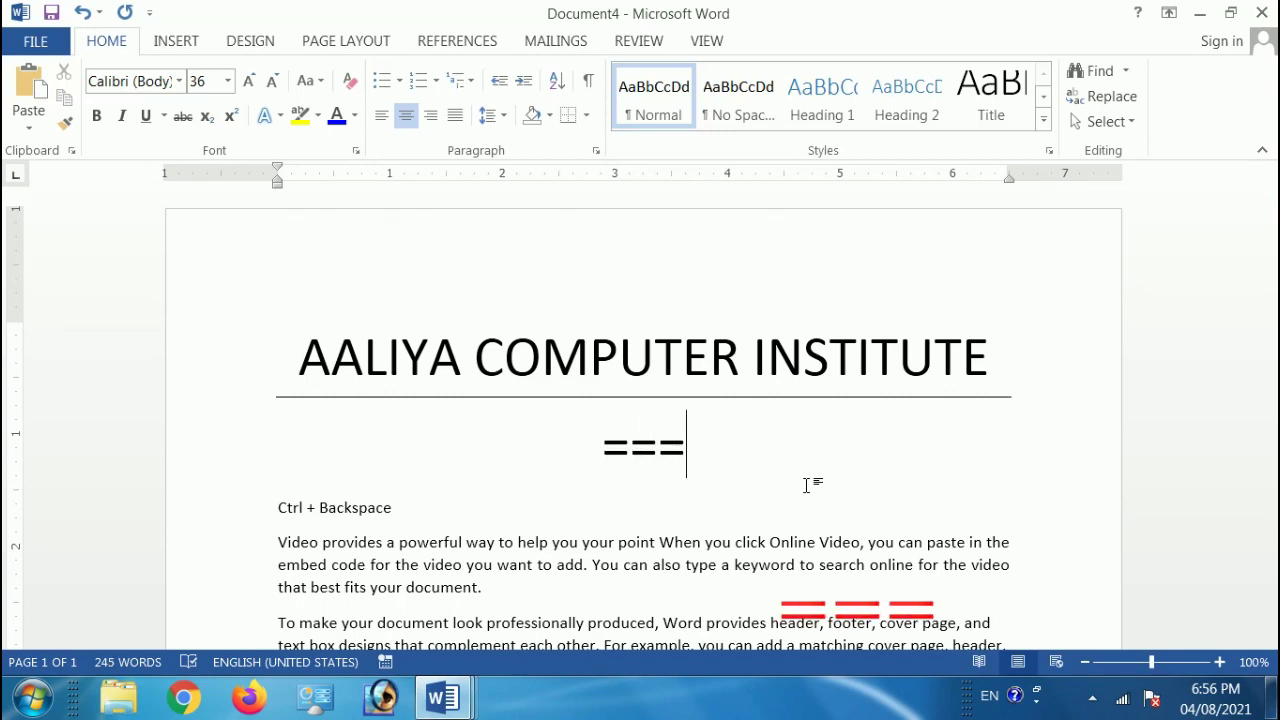
key(Return)
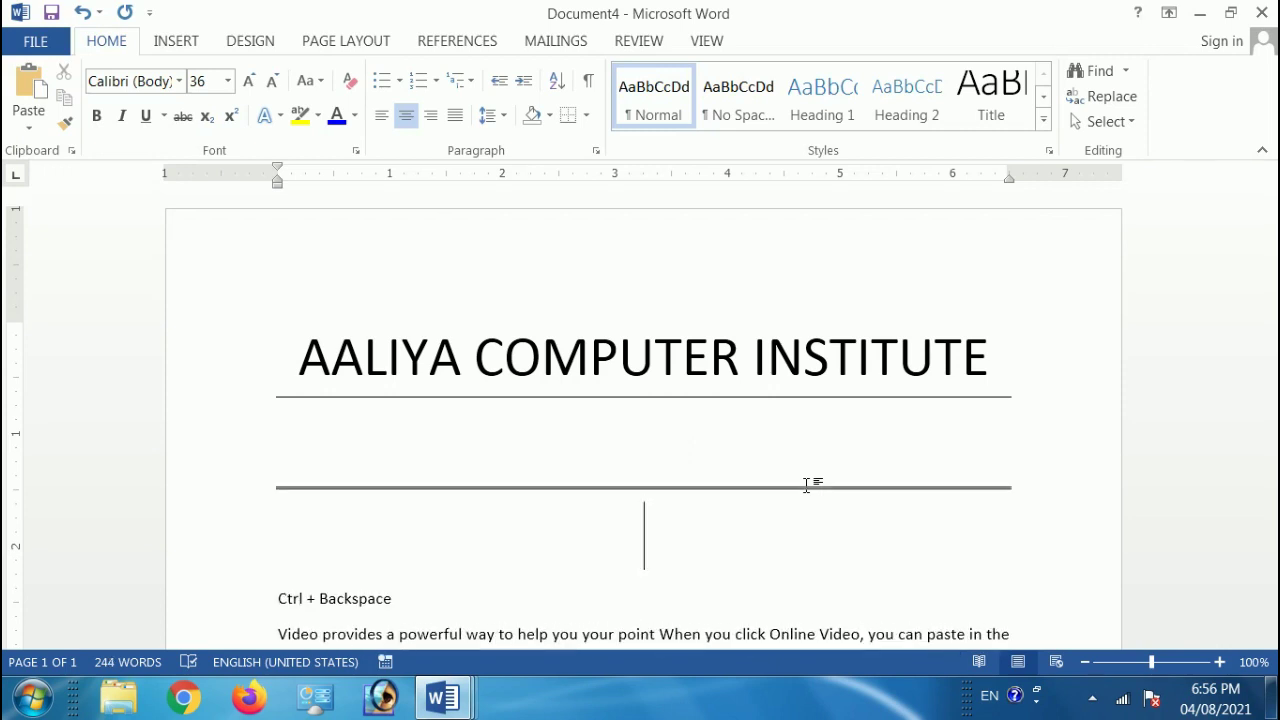
Step: Add a wavy border line from "~~~" and a thick triple border line from "###" below the double line
text(~~~)
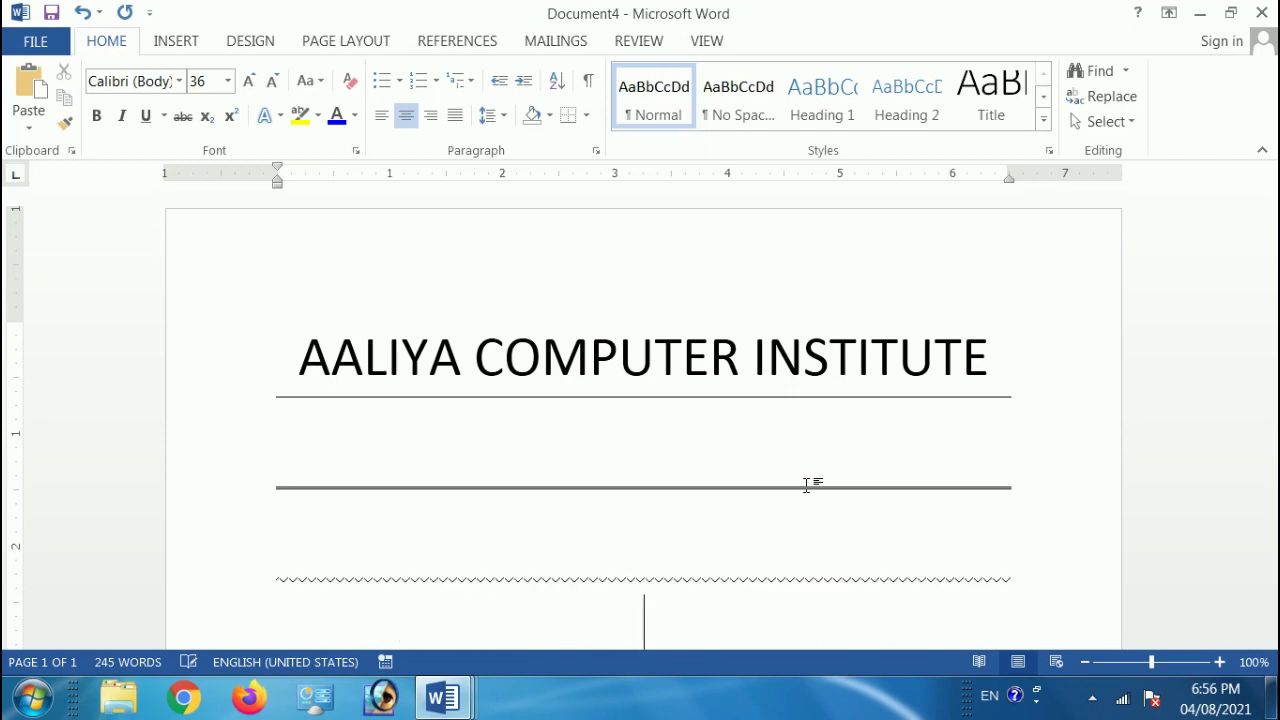
key(Return)
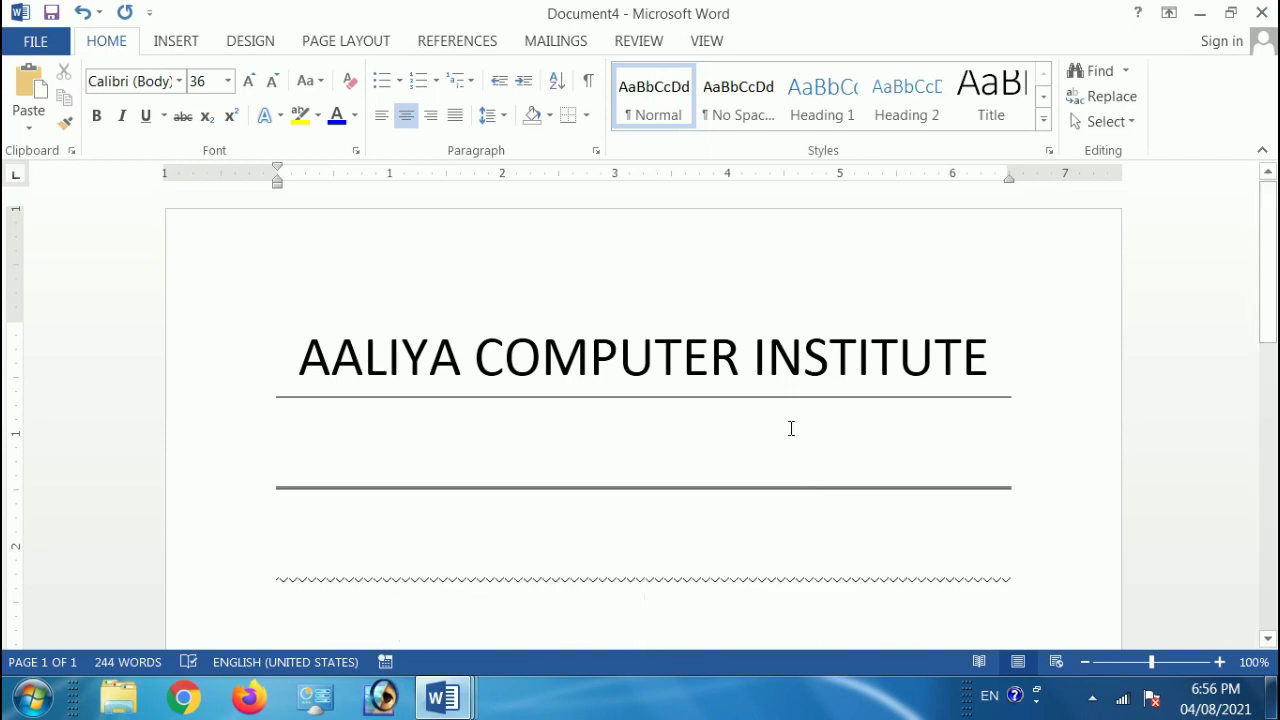
scroll(788, 436, down, 2)
text(###)
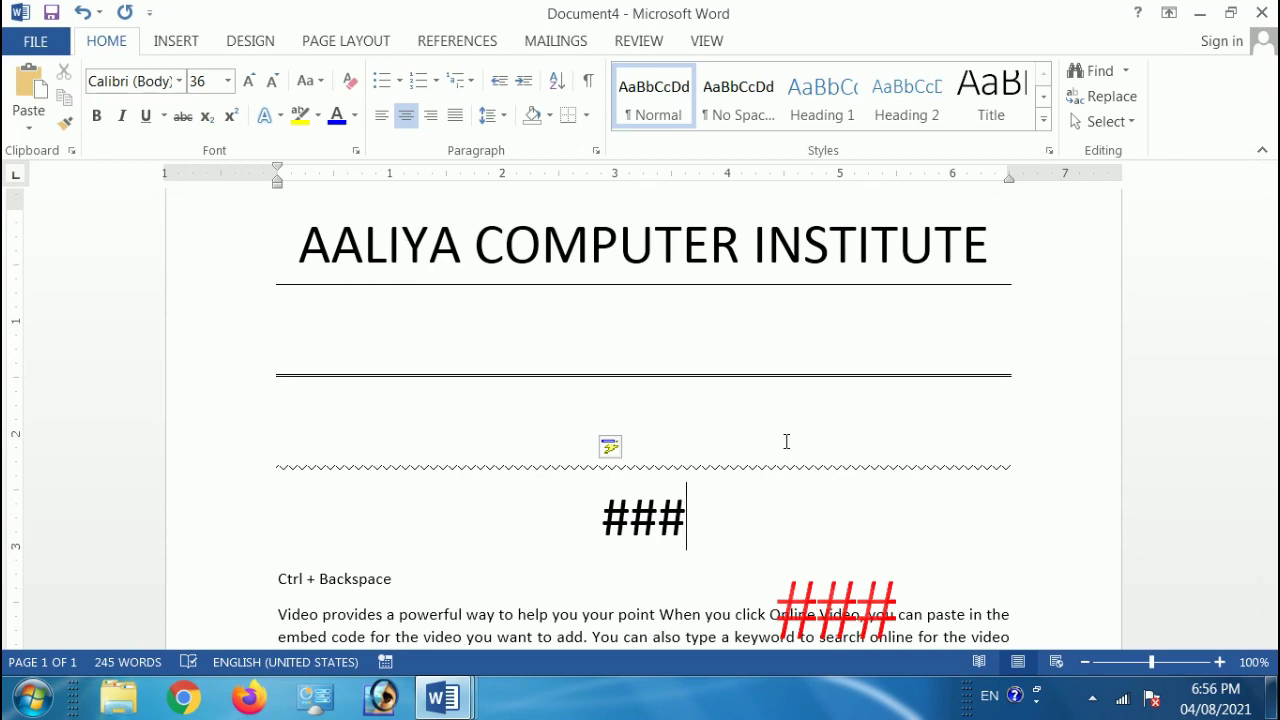
key(Return)
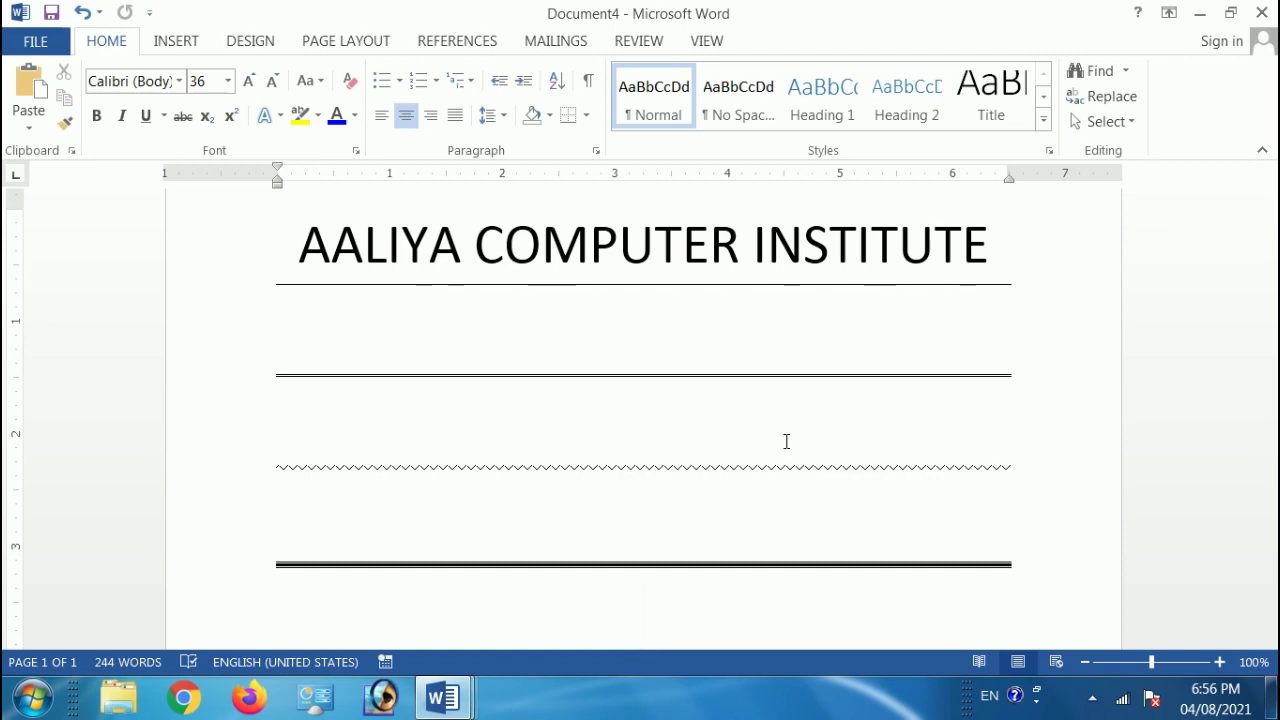
Step: Check the plus-sign table trick in the Document1 list, and return to the area below the border lines in Document4
key(alt+Tab)
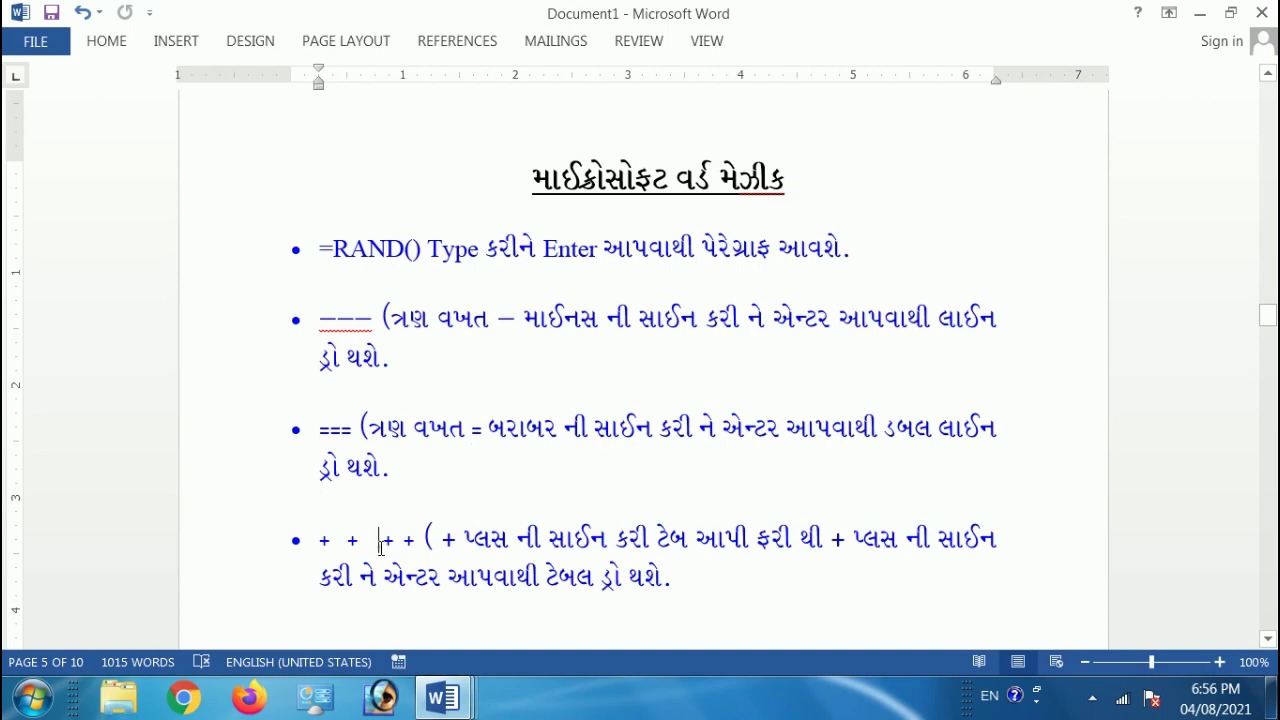
key(alt+Tab)
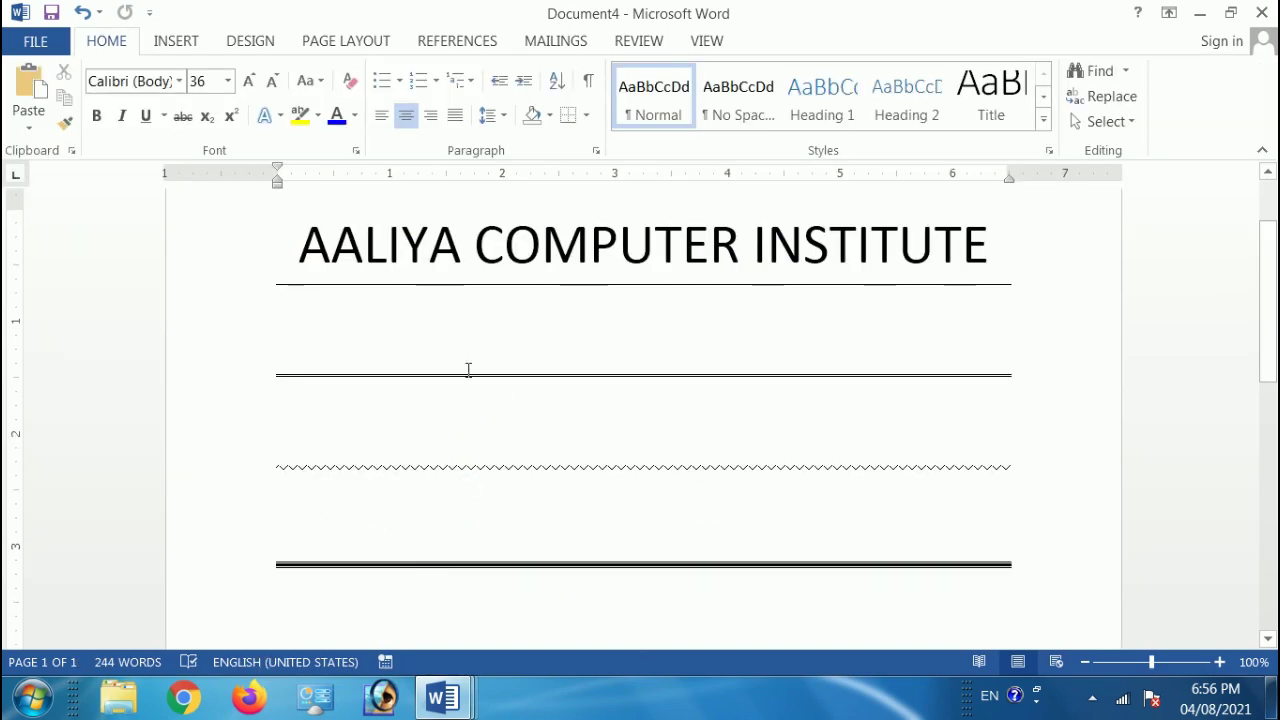
scroll(429, 371, up, 2)
scroll(429, 400, down, 5)
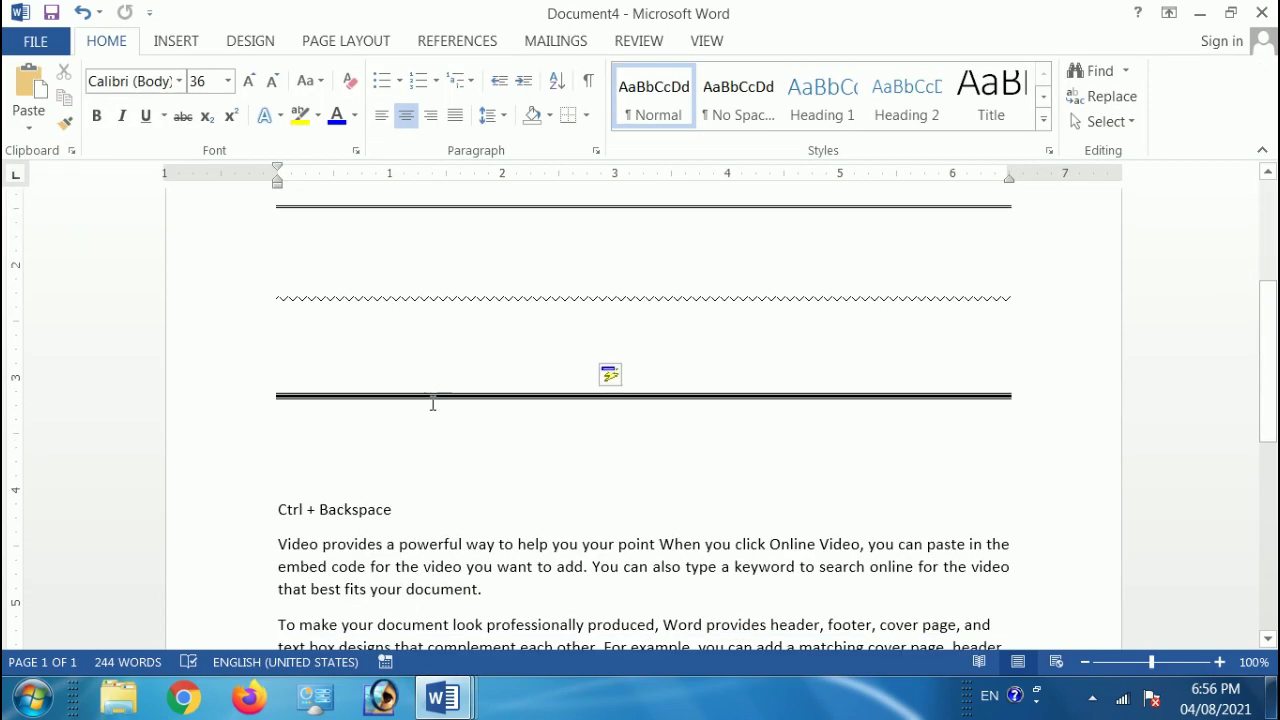
Step: Add a tab-separated line reading Sr, Name, Course, City above "Ctrl + Backspace", leaving a blank line beneath it
click(365, 450)
key(Down)
key(Home)
key(Return)
key(Up)
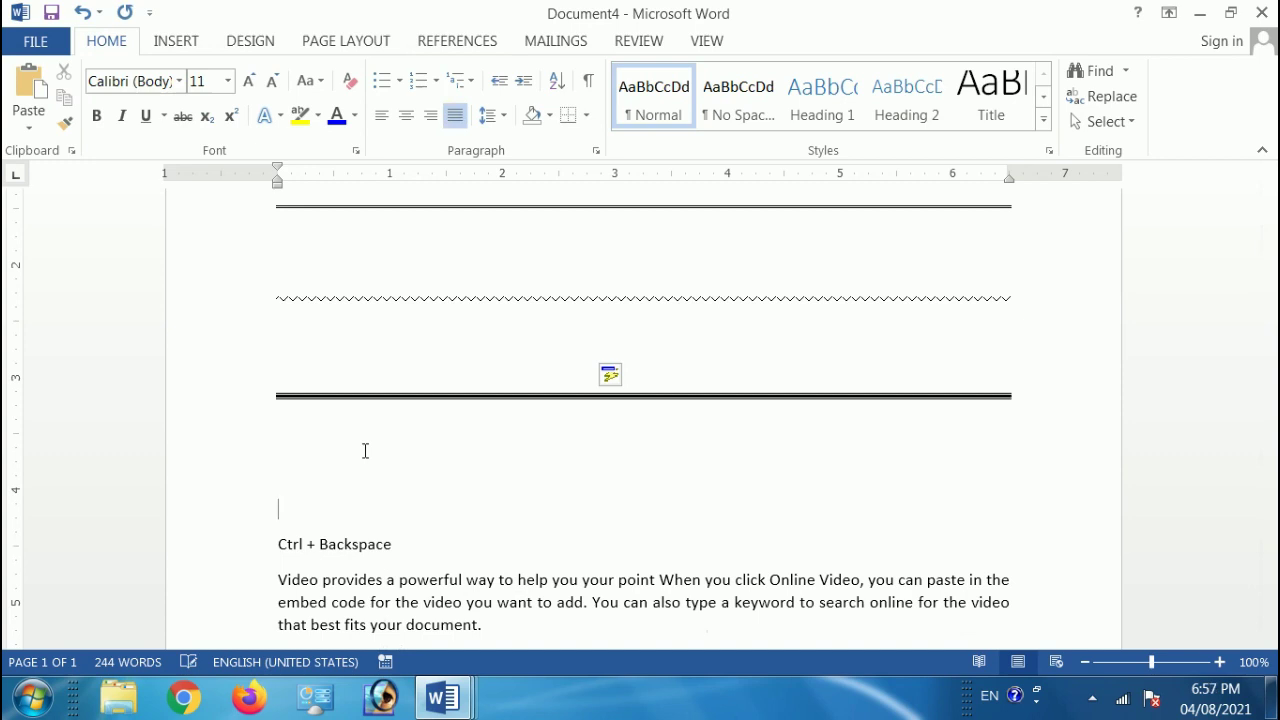
text(Sr	Name)
key(Tab)
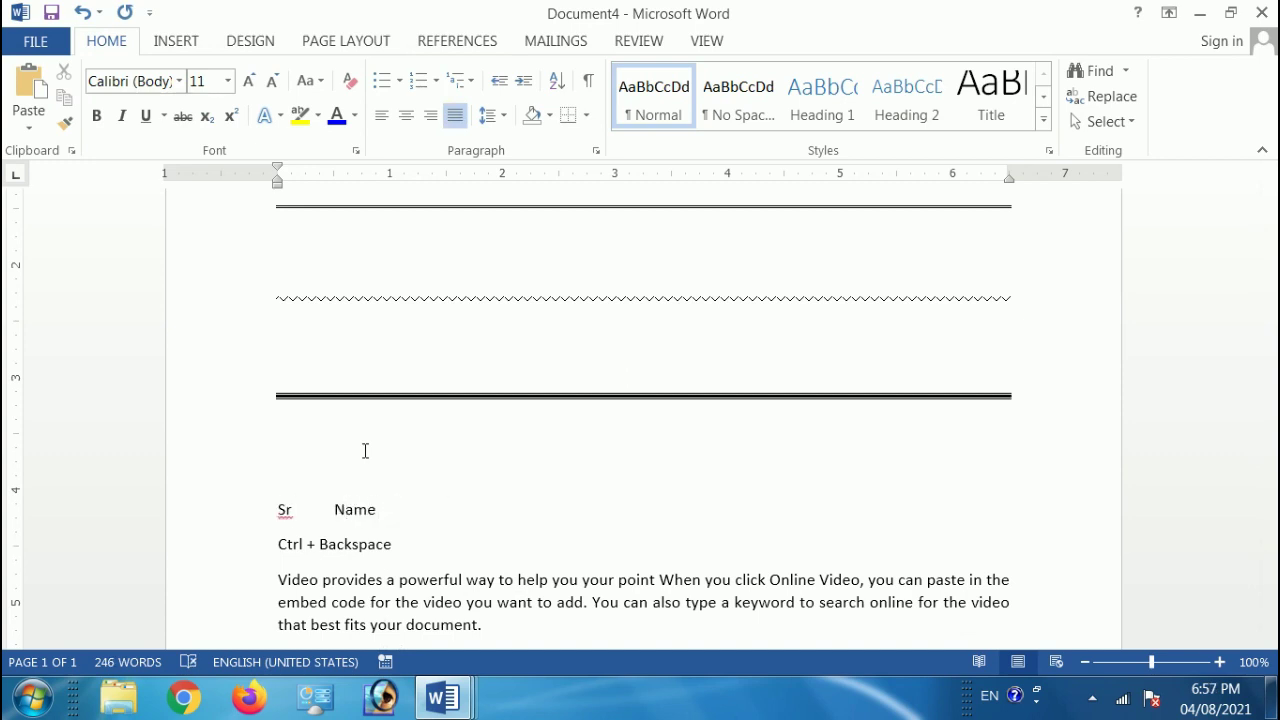
text(Course)
key(Tab)
text(City)
key(Return)
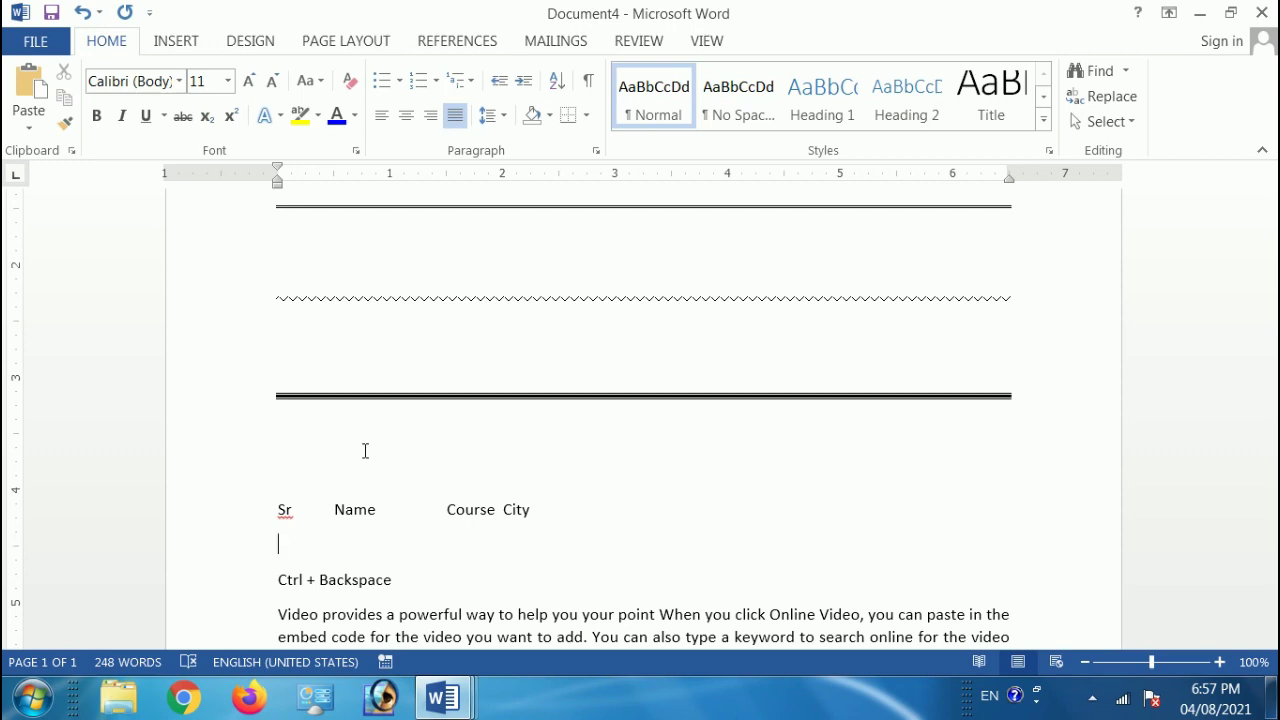
key(Return)
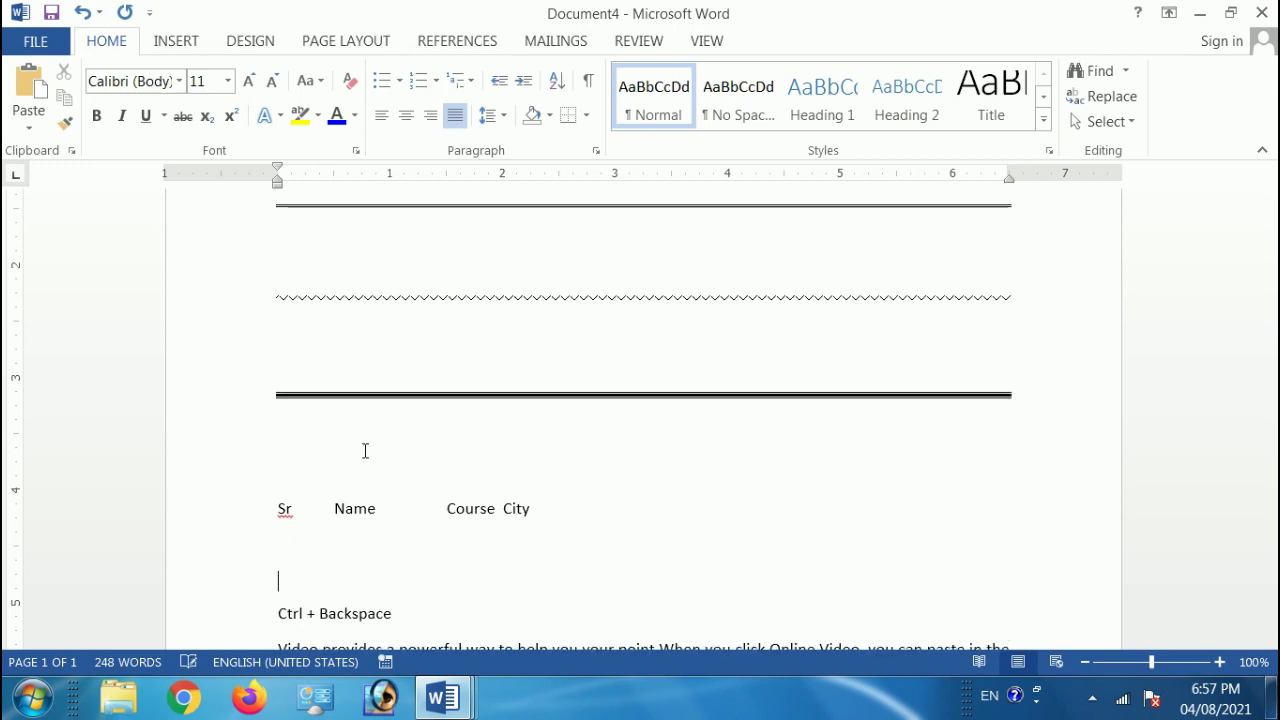
Step: Create a one-row, four-column table below the Sr, Name, Course, City line from five tab-separated plus signs
text(+	)
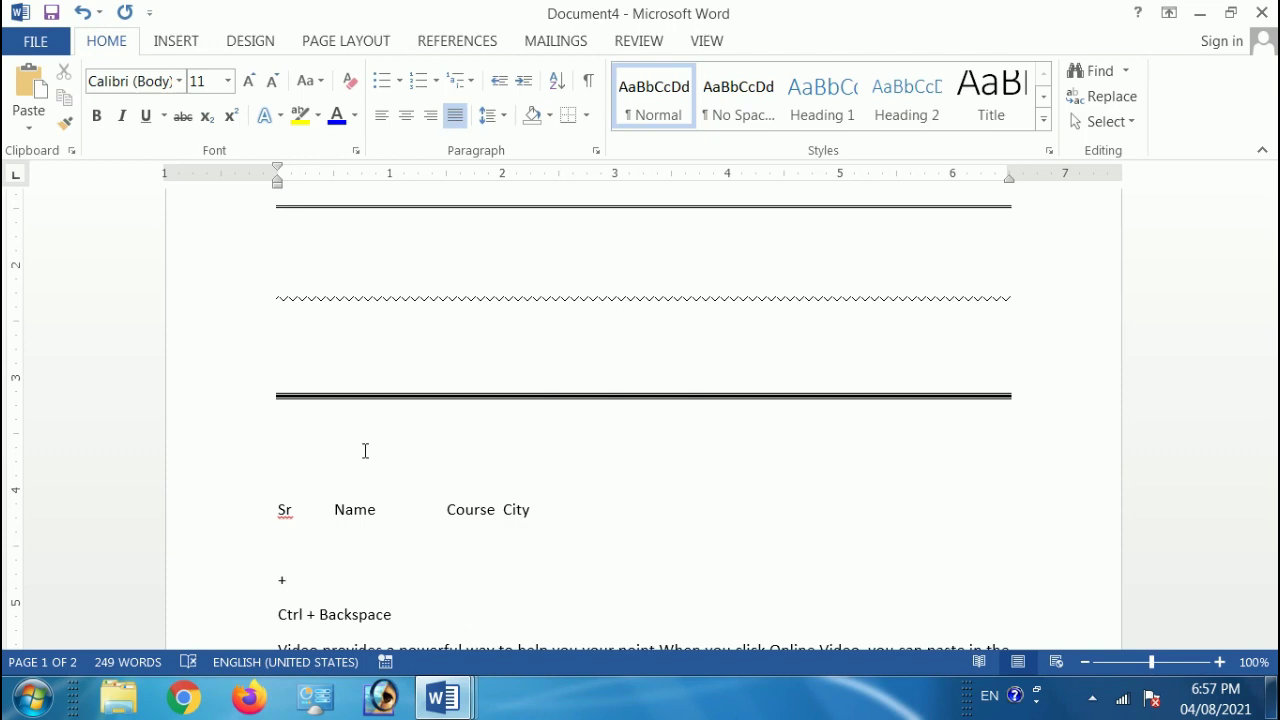
text(+)
key(Tab)
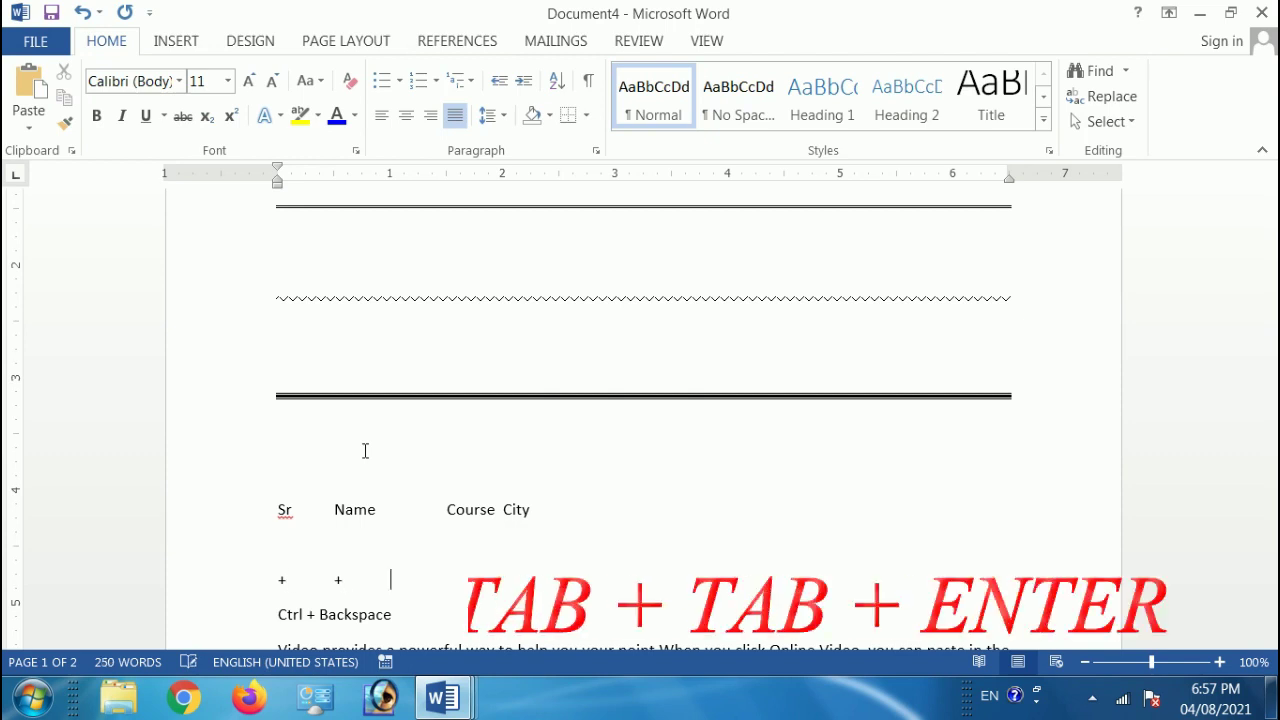
text(+)
key(Tab)
text(+)
key(Tab)
text(+)
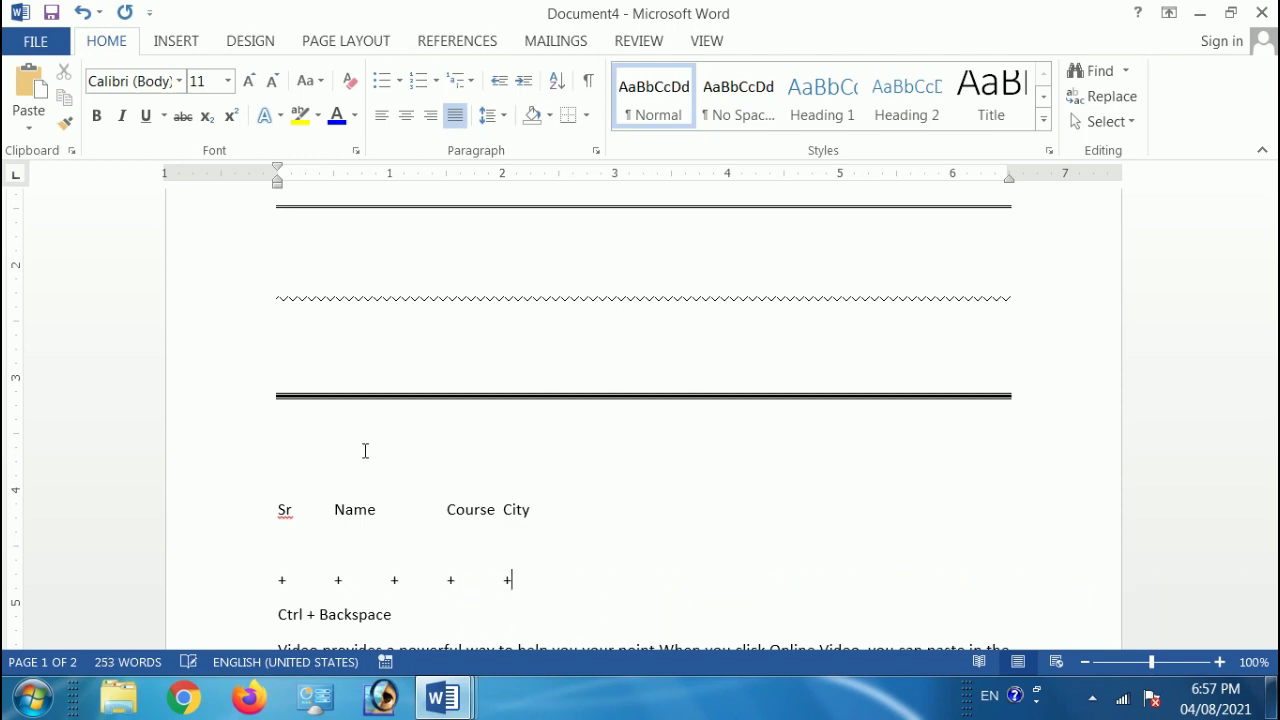
key(Tab)
text(+)
key(BackSpace)
key(BackSpace)
key(Return)
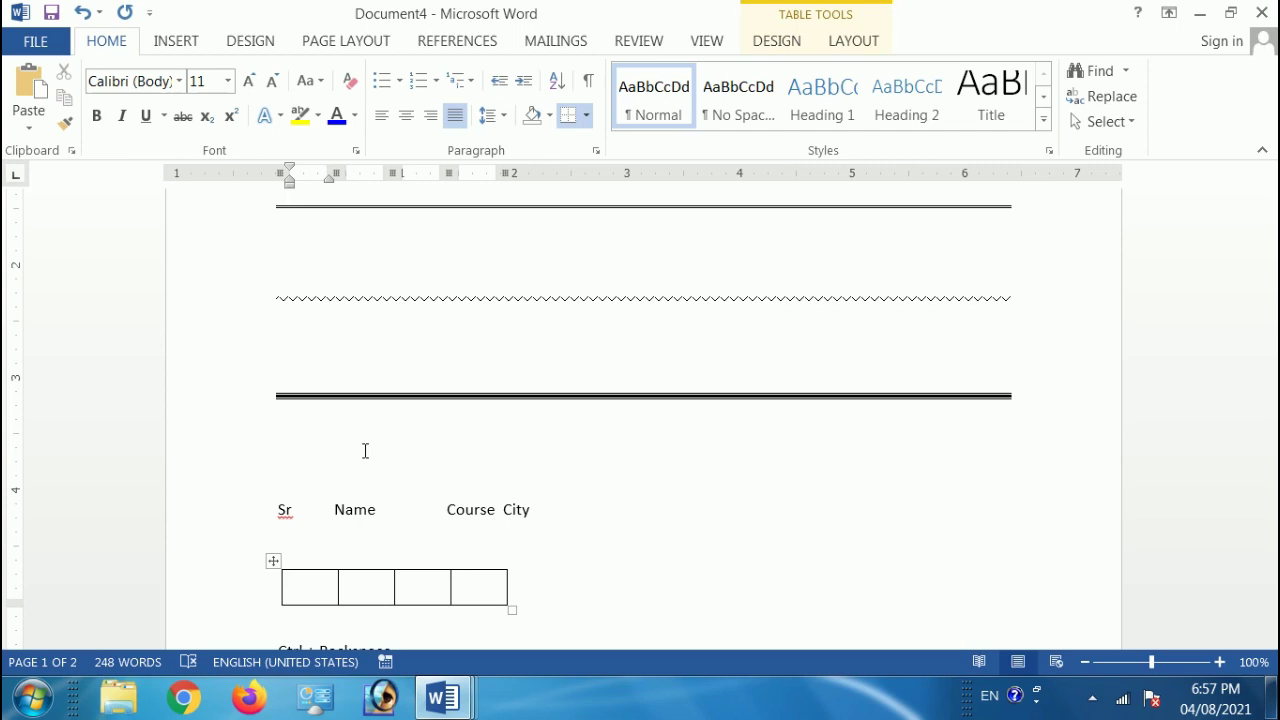
Step: Extend the four-column table with several empty rows by moving through its cells past the last one
key(Tab)
key(Tab)
key(Tab)
key(Tab)
key(Tab)
key(Tab)
key(Tab)
key(Tab)
key(Tab)
key(Tab)
key(Tab)
key(Tab)
key(Tab)
key(Tab)
key(Tab)
key(Tab)
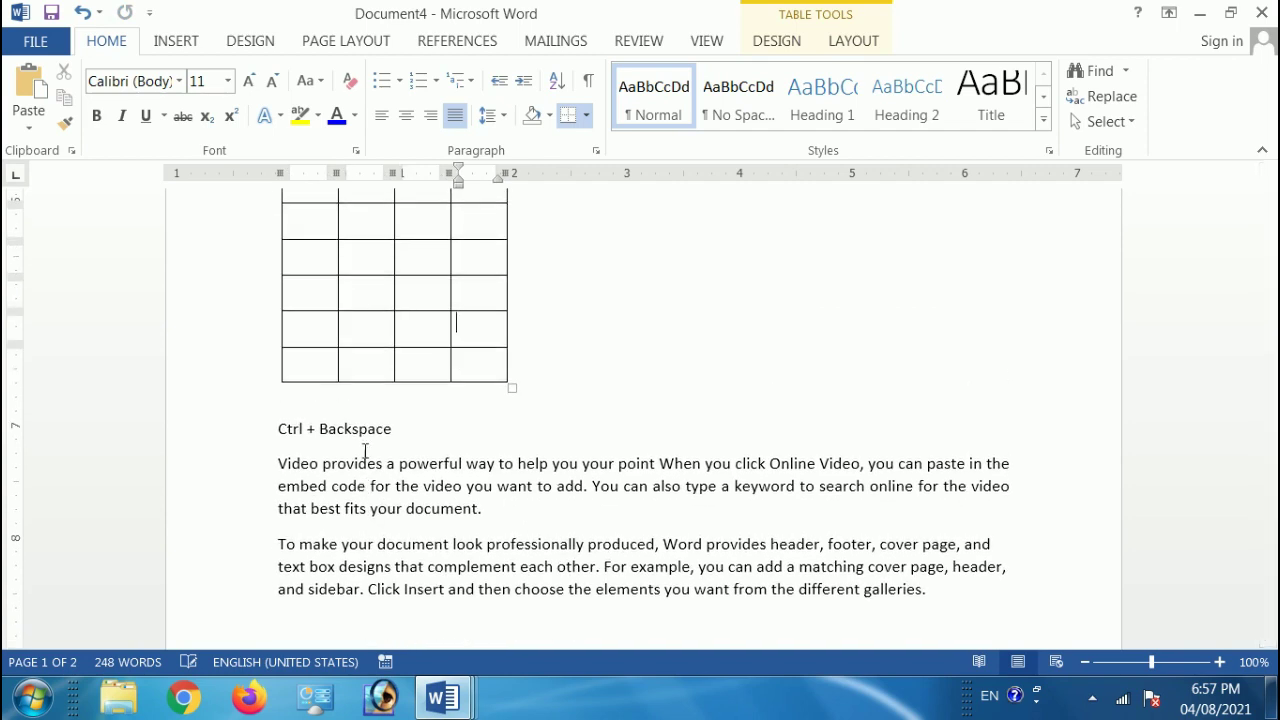
Step: Add two more empty rows to the bottom of the four-column table, moving on into the newest row
key(Tab)
key(Tab)
key(Tab)
key(Tab)
key(Tab)
key(Tab)
key(Tab)
key(Tab)
key(Tab)
key(Tab)
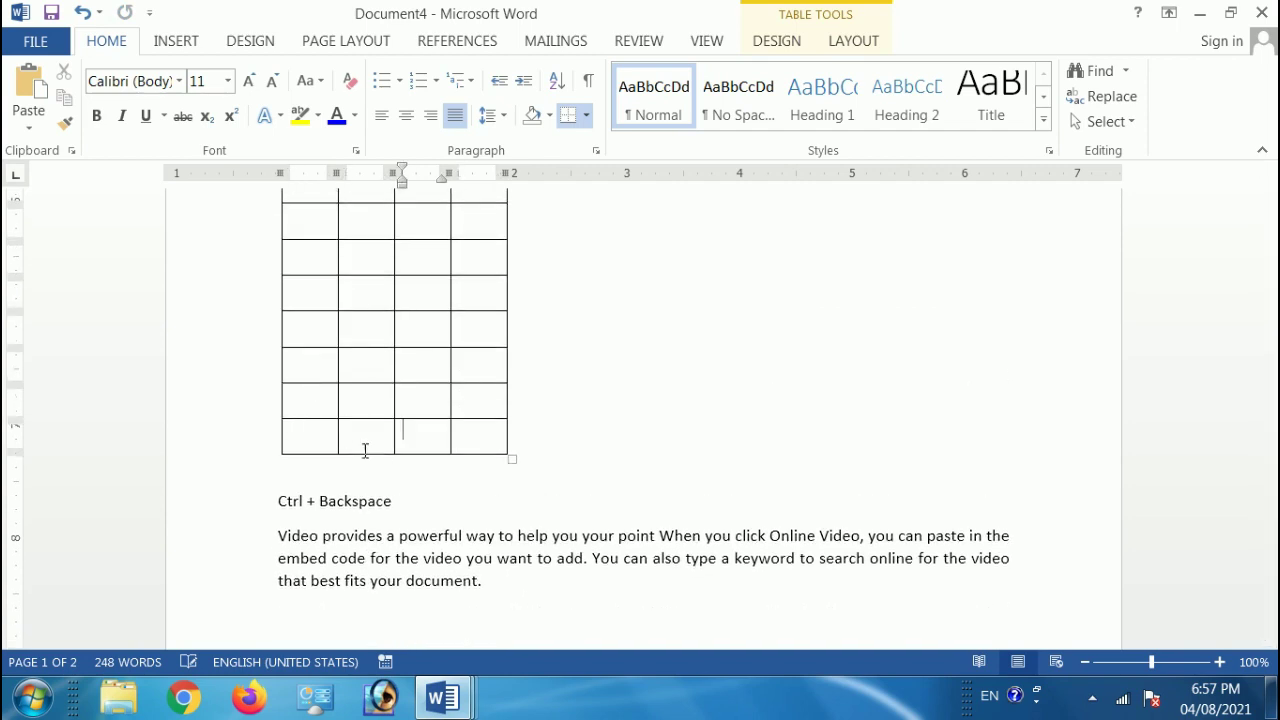
scroll(337, 377, up, 3)
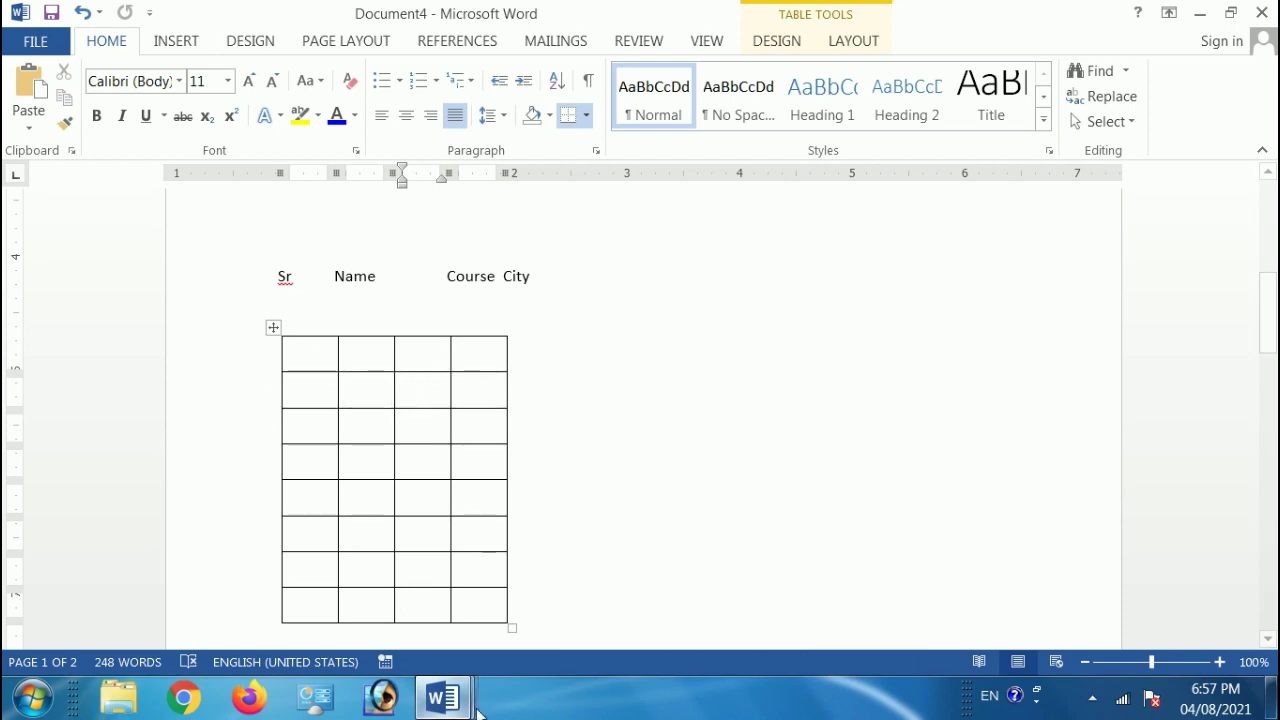
Step: Switch to the shortcut table in Document1 and highlight the Ctrl + Shift + A row
mouse_move(445, 698)
click(378, 583)
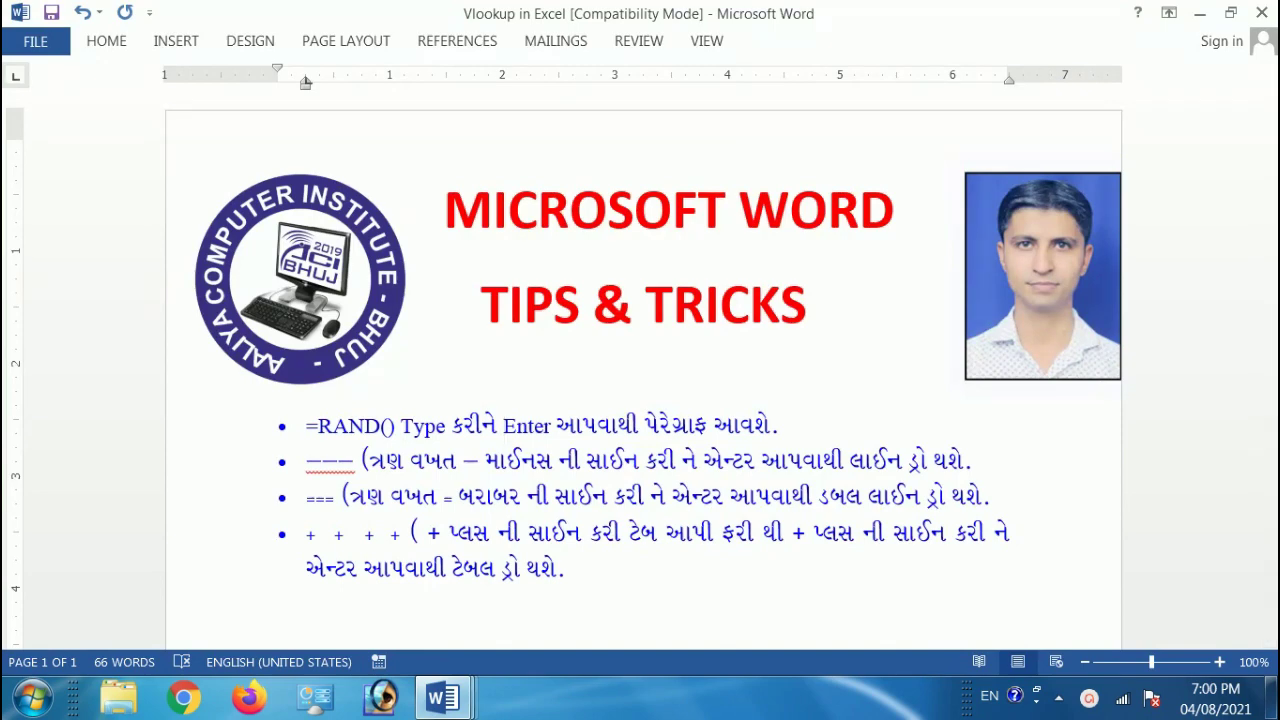
click(442, 697)
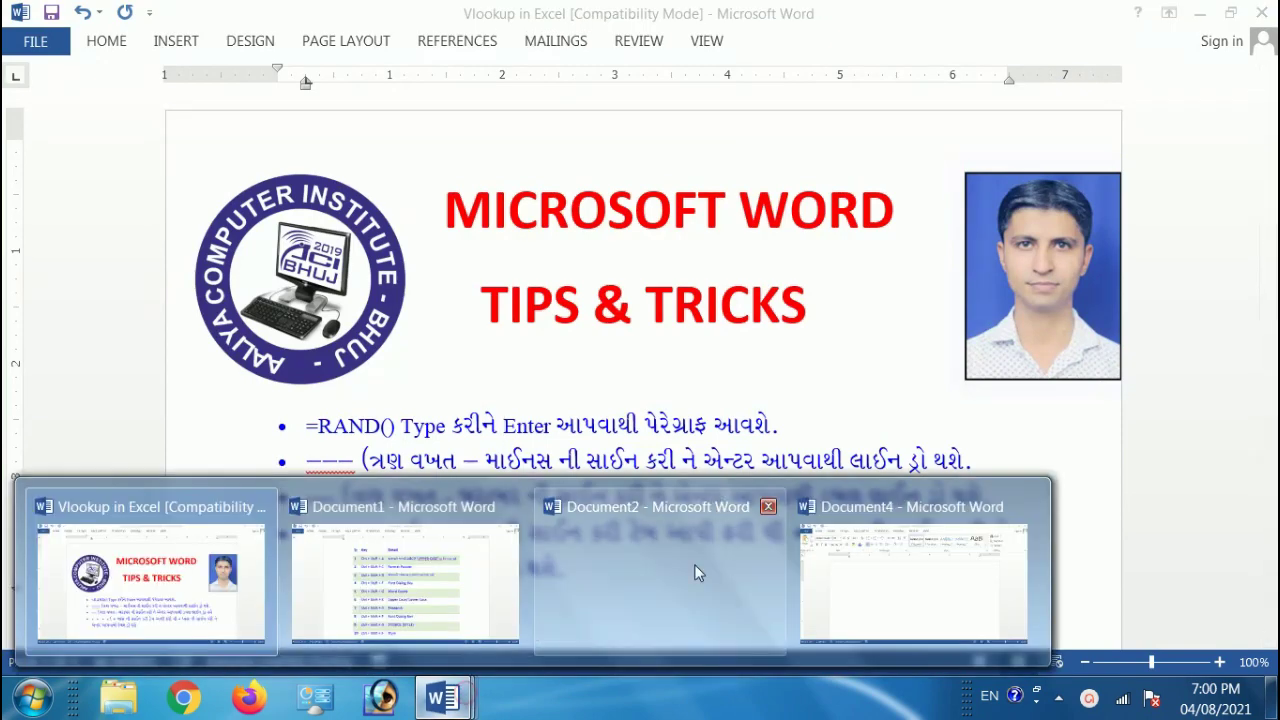
click(463, 568)
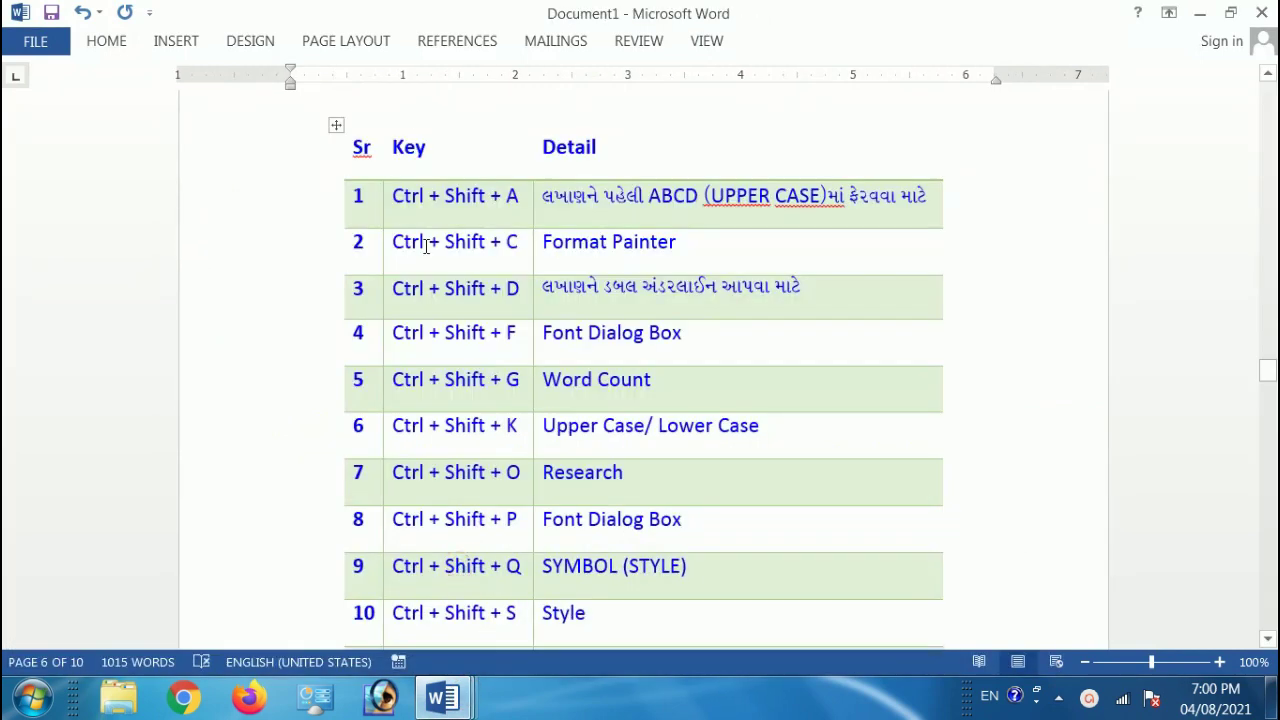
click(313, 200)
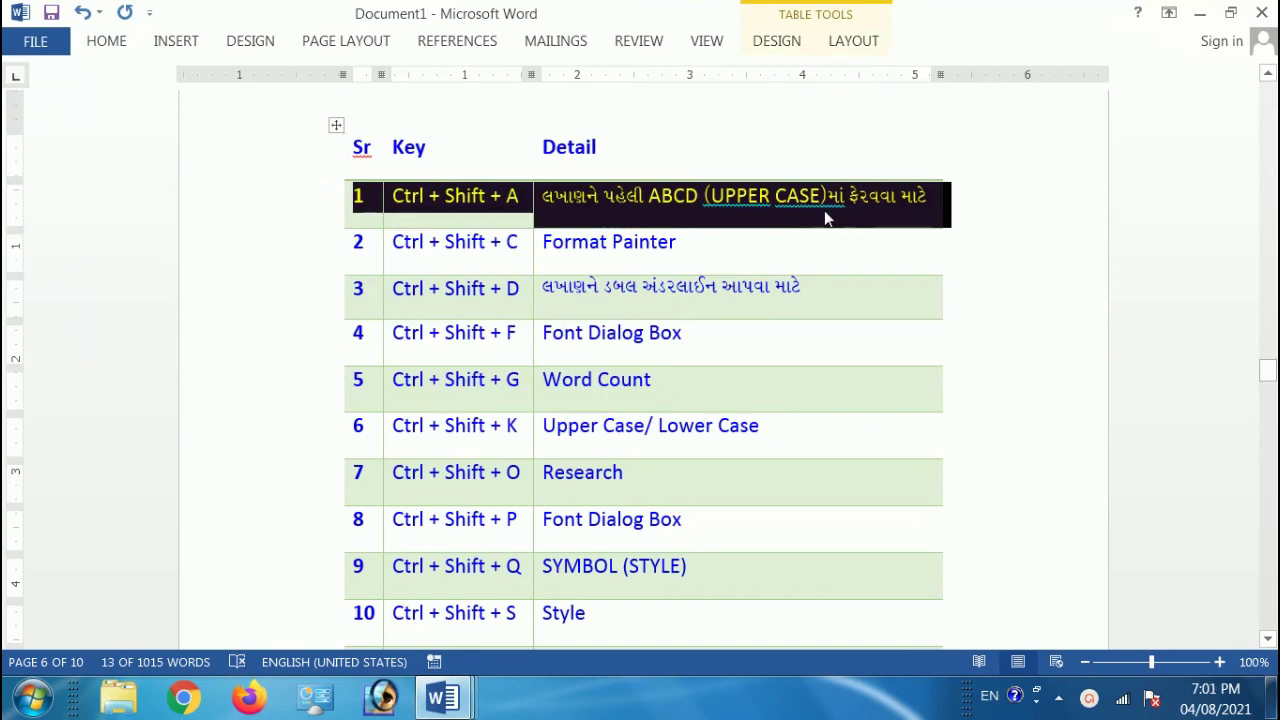
Step: Create a new blank document and fill it with sample paragraphs using =rand()
key(ctrl+n)
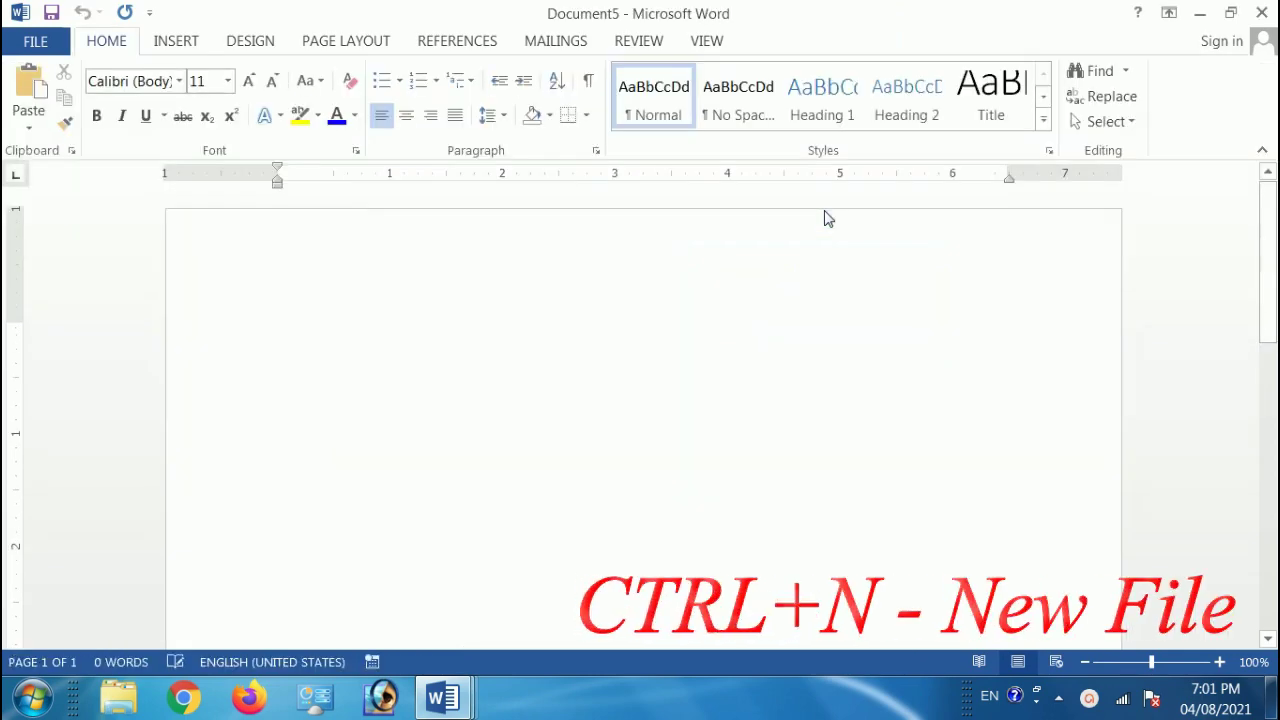
text(=rand())
key(Return)
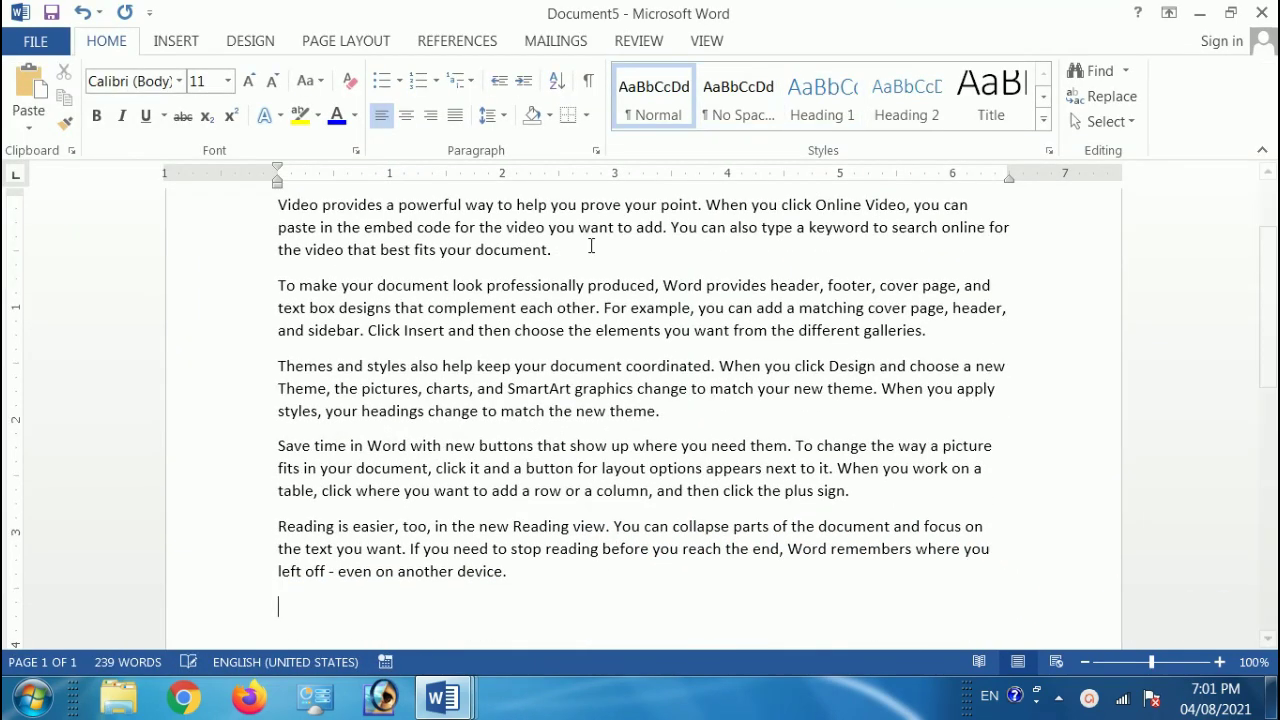
scroll(400, 354, up, 2)
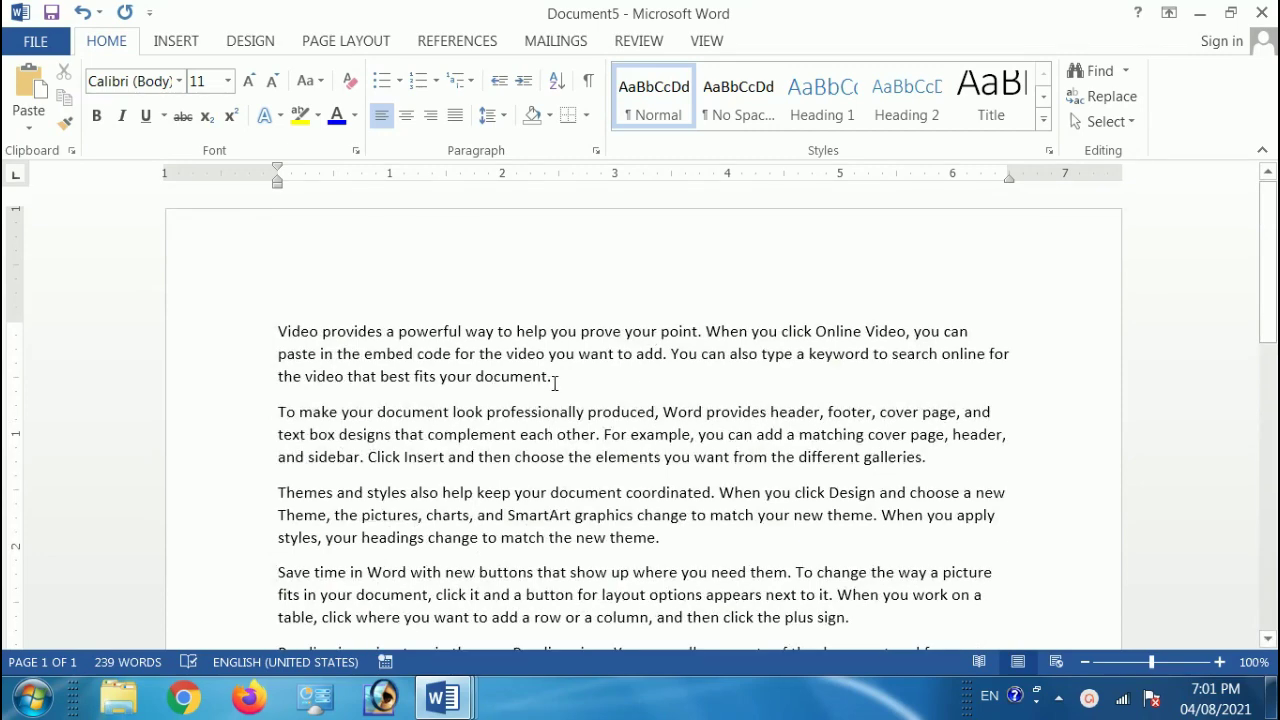
Step: Convert all the sample paragraphs to all capitals, checking the Ctrl + Shift + A row in Document1, and clear the selection
key(ctrl+a)
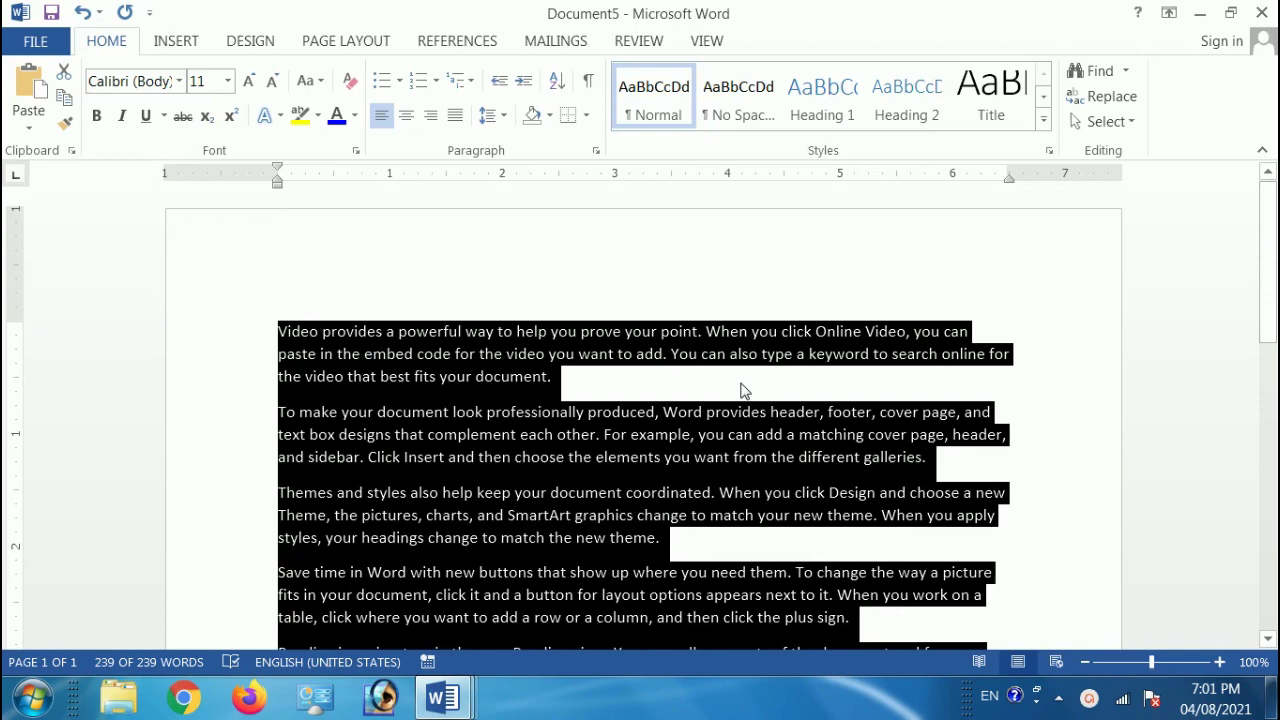
key(ctrl+shift+a)
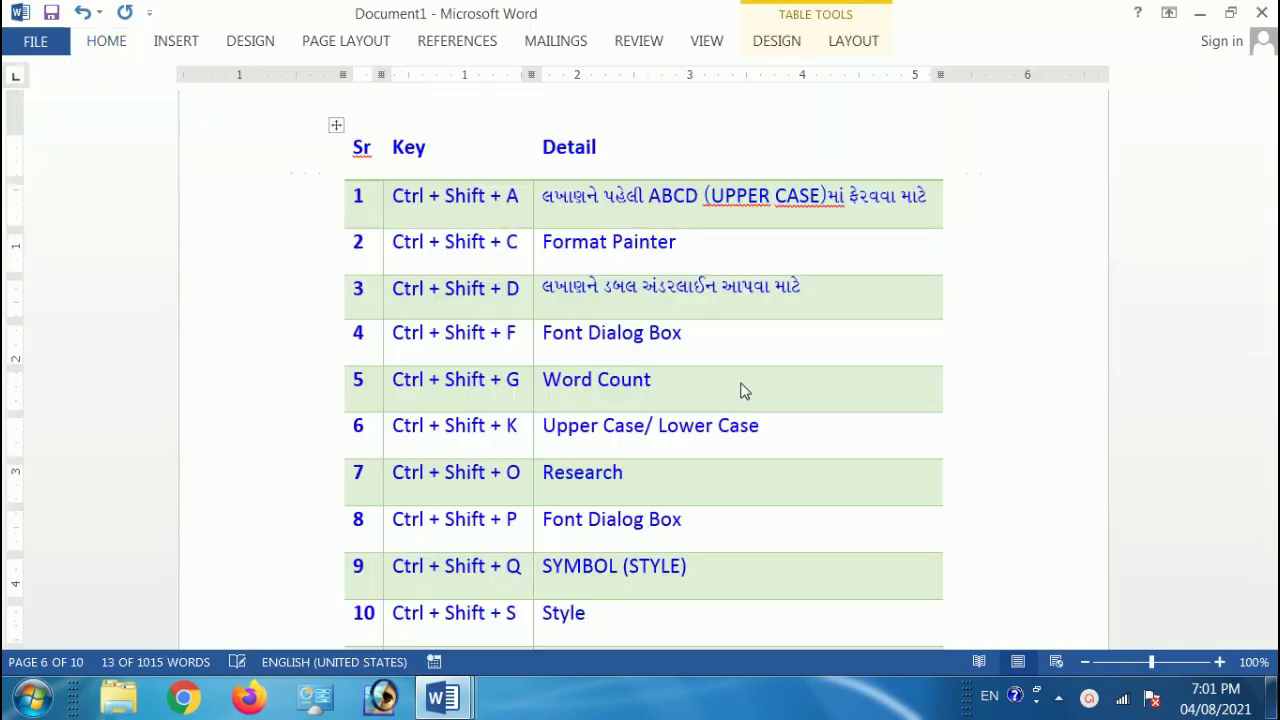
drag(360, 196, 765, 200)
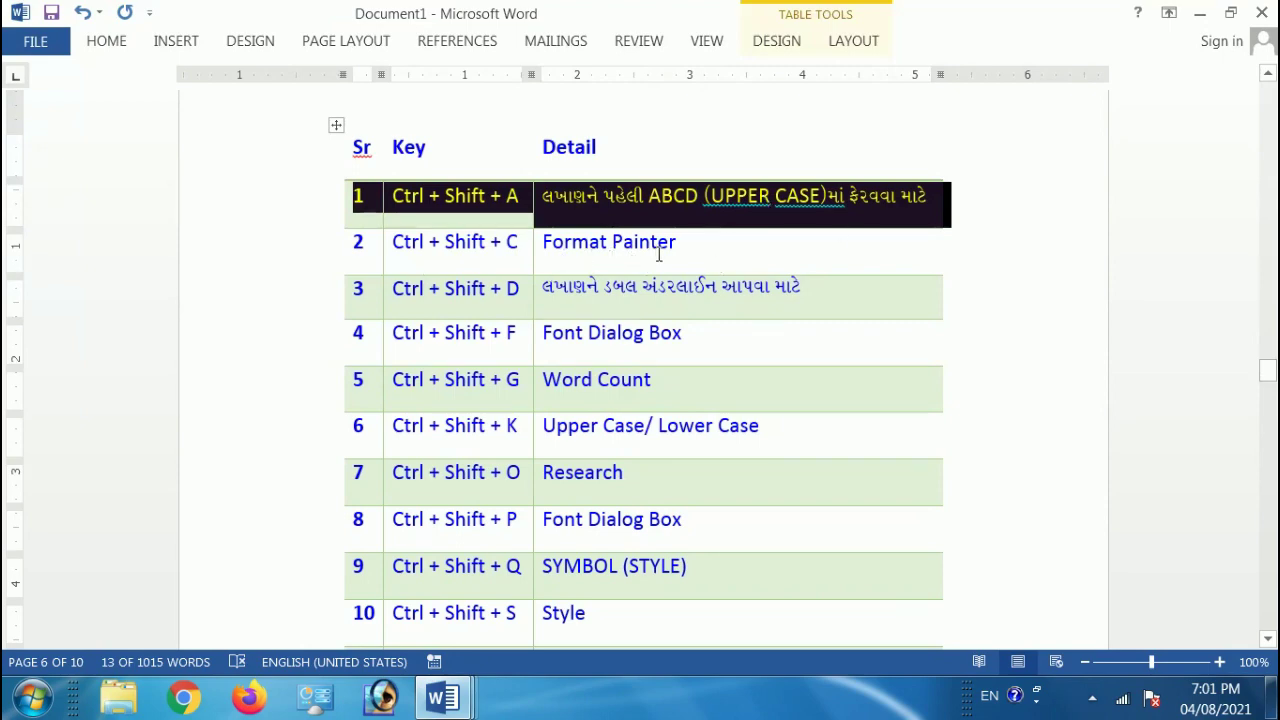
key(ctrl+a)
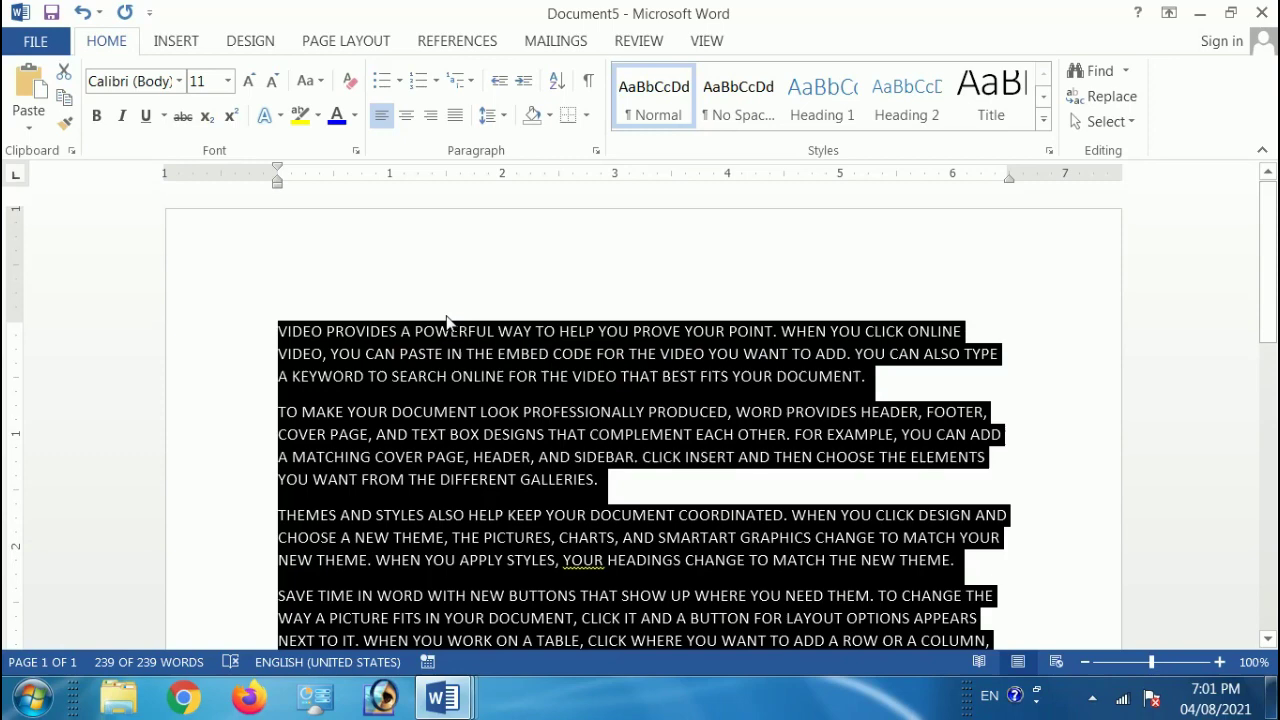
click(514, 299)
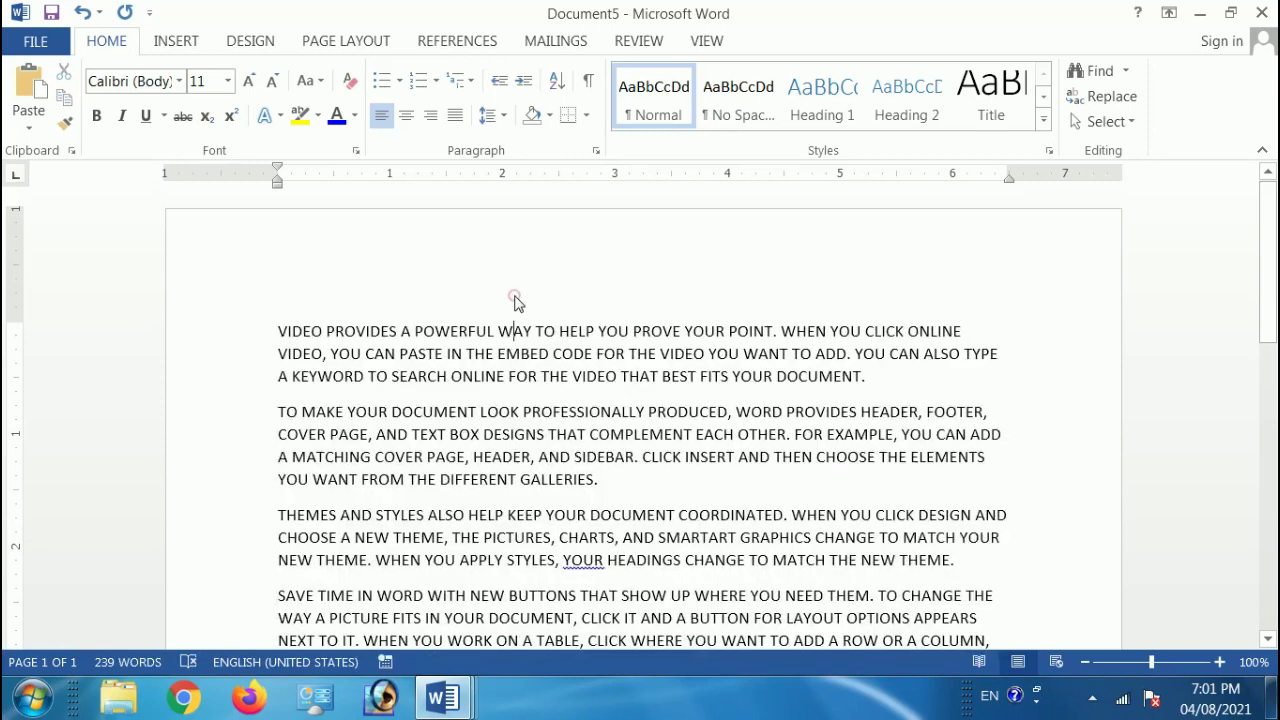
key(Home)
key(Return)
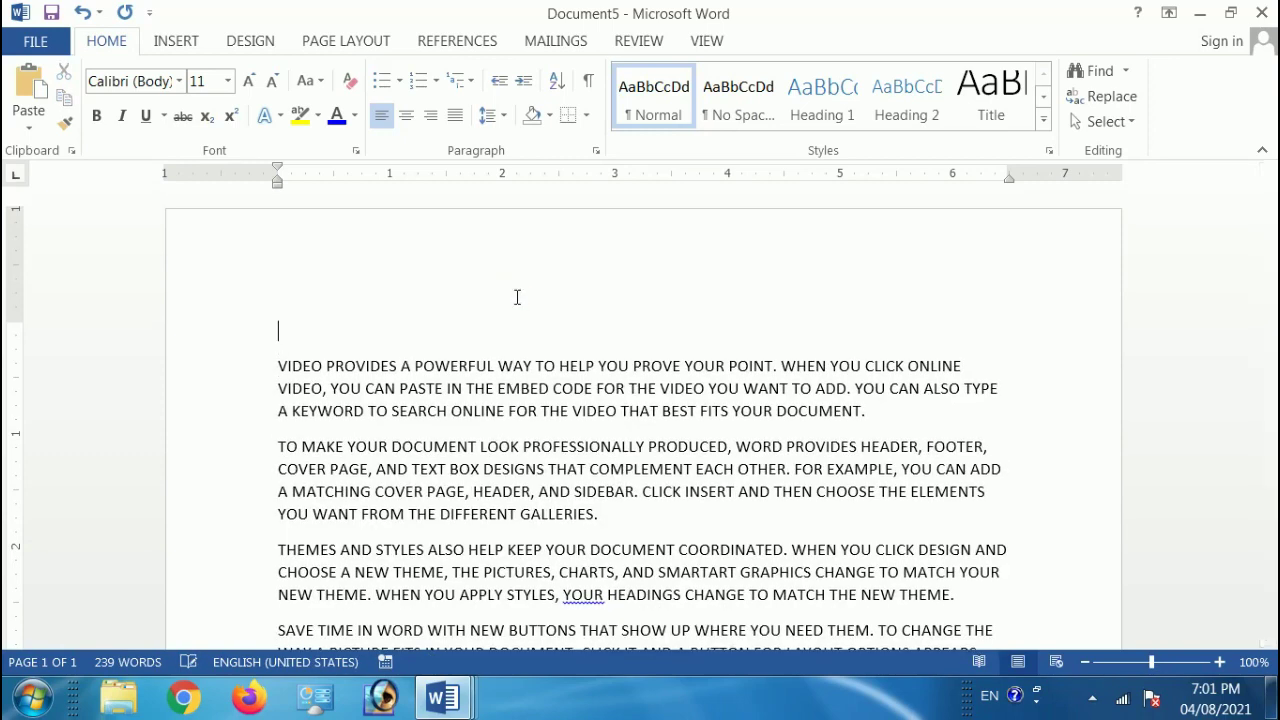
text(HEADI)
key(BackSpace)
key(BackSpace)
key(BackSpace)
key(BackSpace)
Step: Replace the entire document text with the lines Heading -1, Heading – 2 and Heading - 3, separated by one blank line each
key(ctrl+a)
key(Delete)
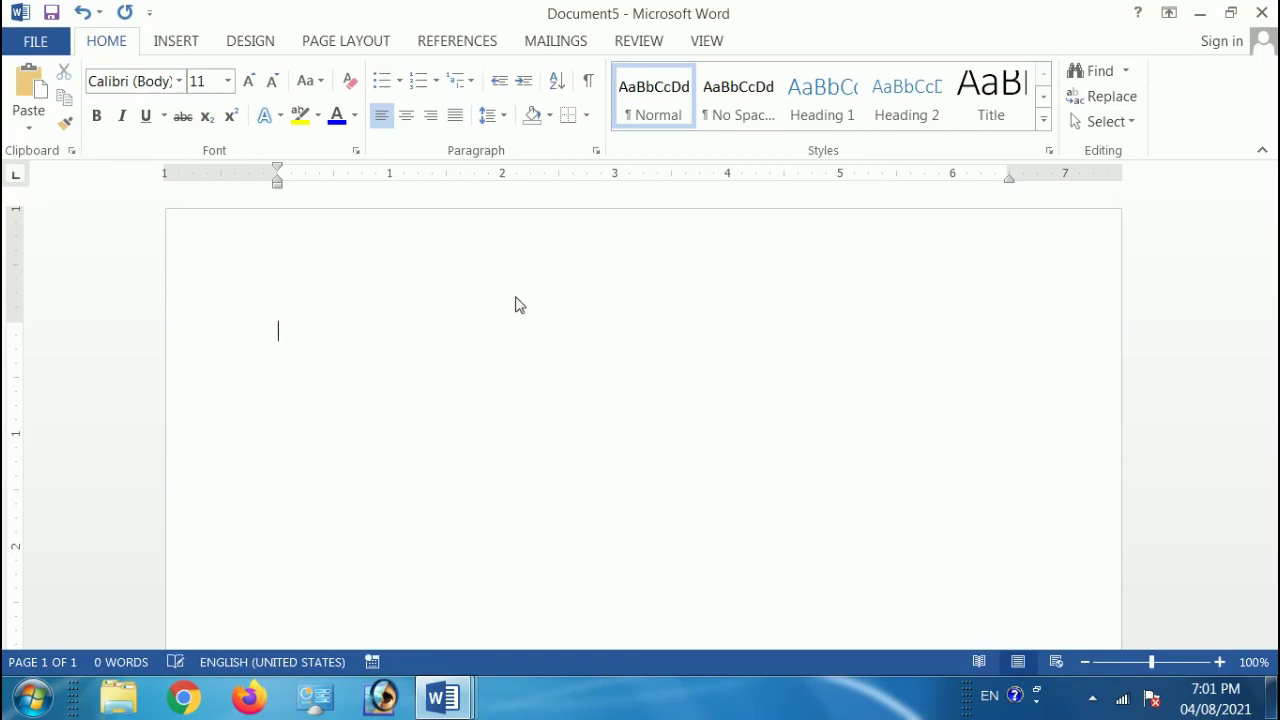
text(Heading -1)
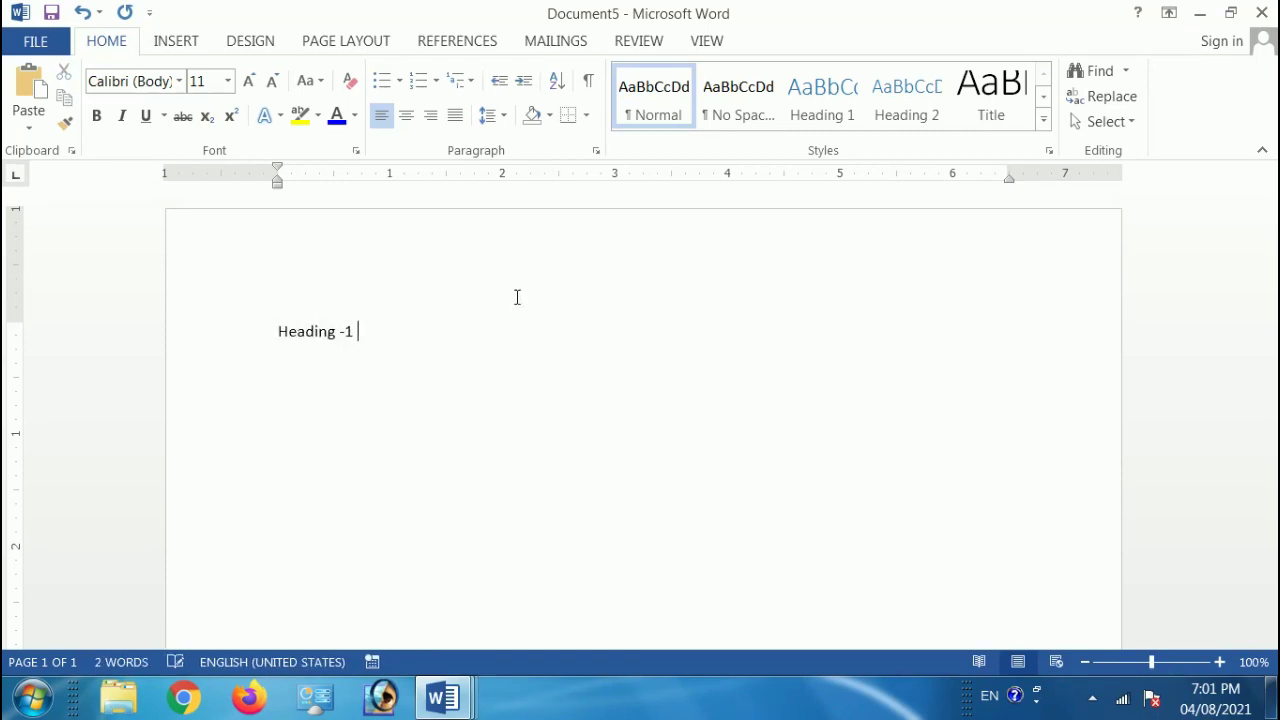
key(Return)
key(Return)
text(Heading - 2)
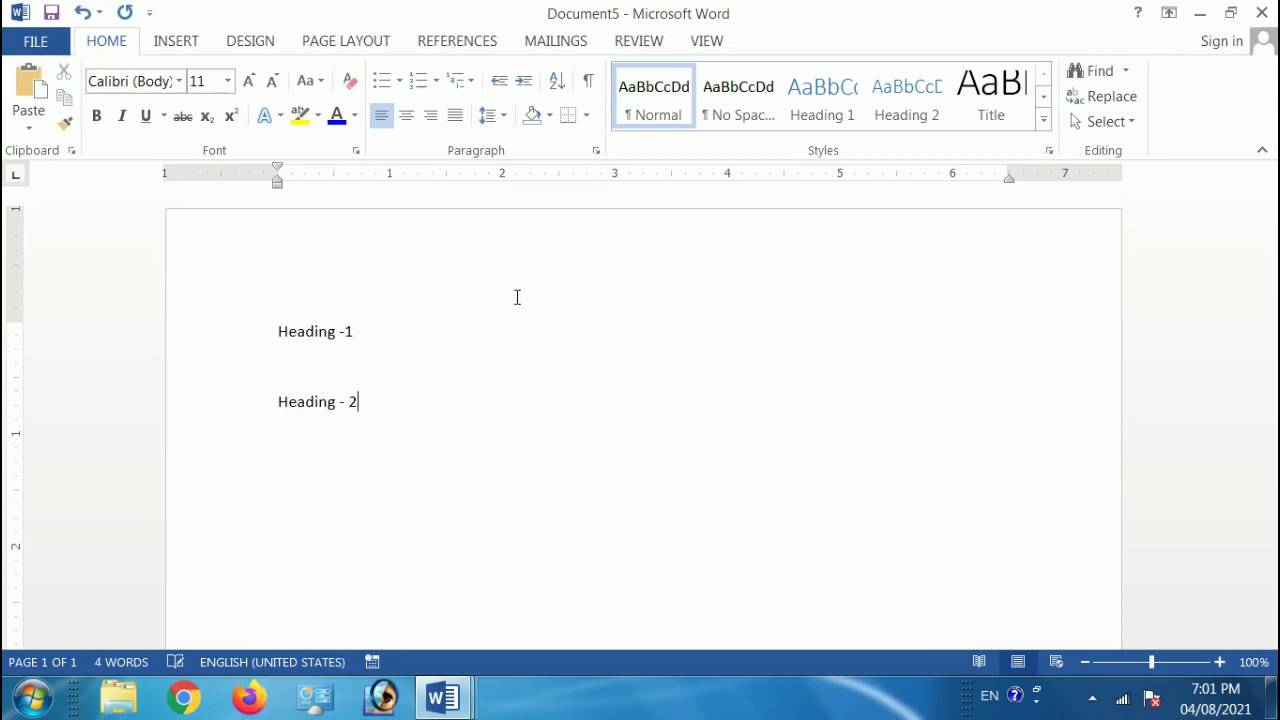
key(Return)
text(Heading - 3)
click(517, 297)
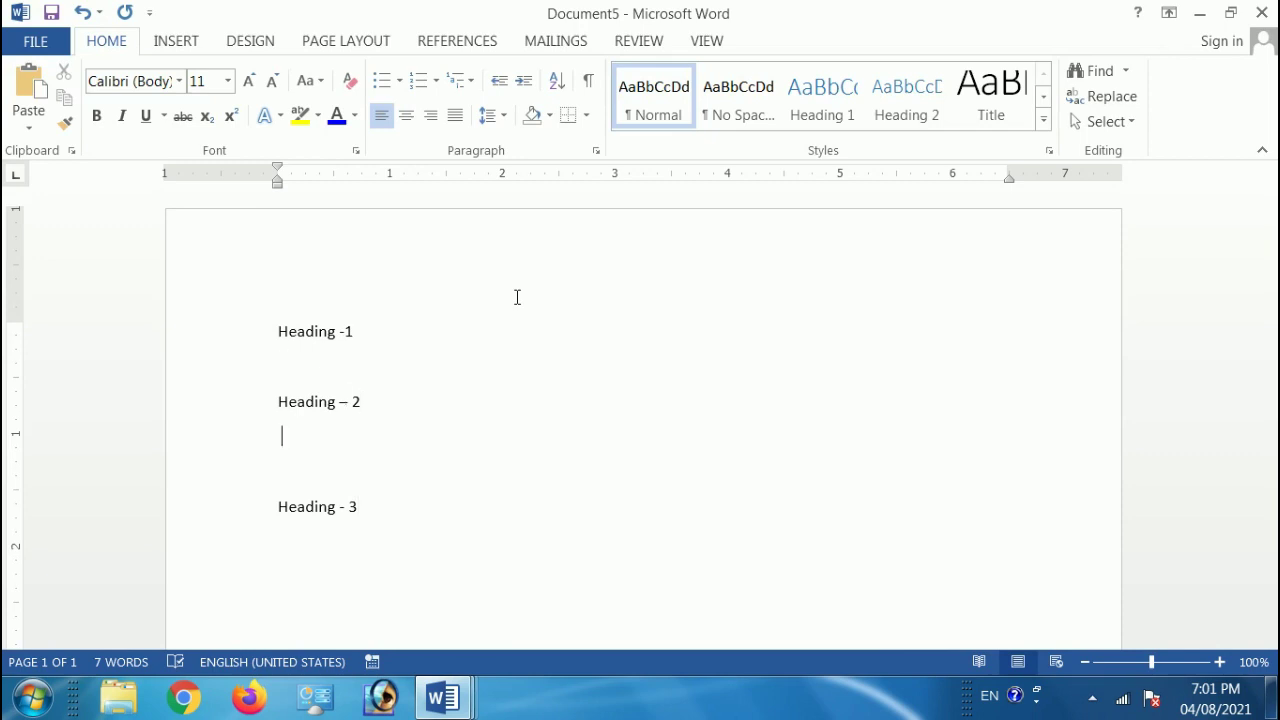
key(Down)
key(Delete)
Step: Make the Heading -1 line bold, italic and underlined, and enlarge its font size to 18
key(Up)
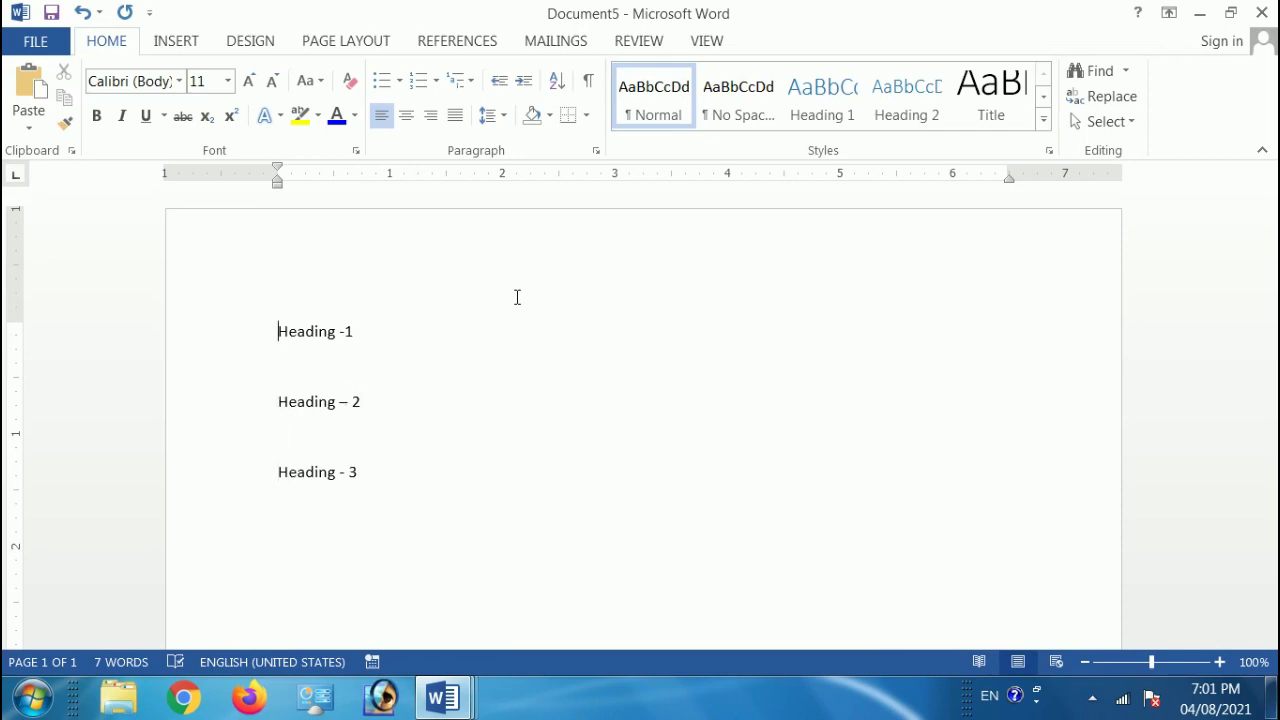
key(shift+Down)
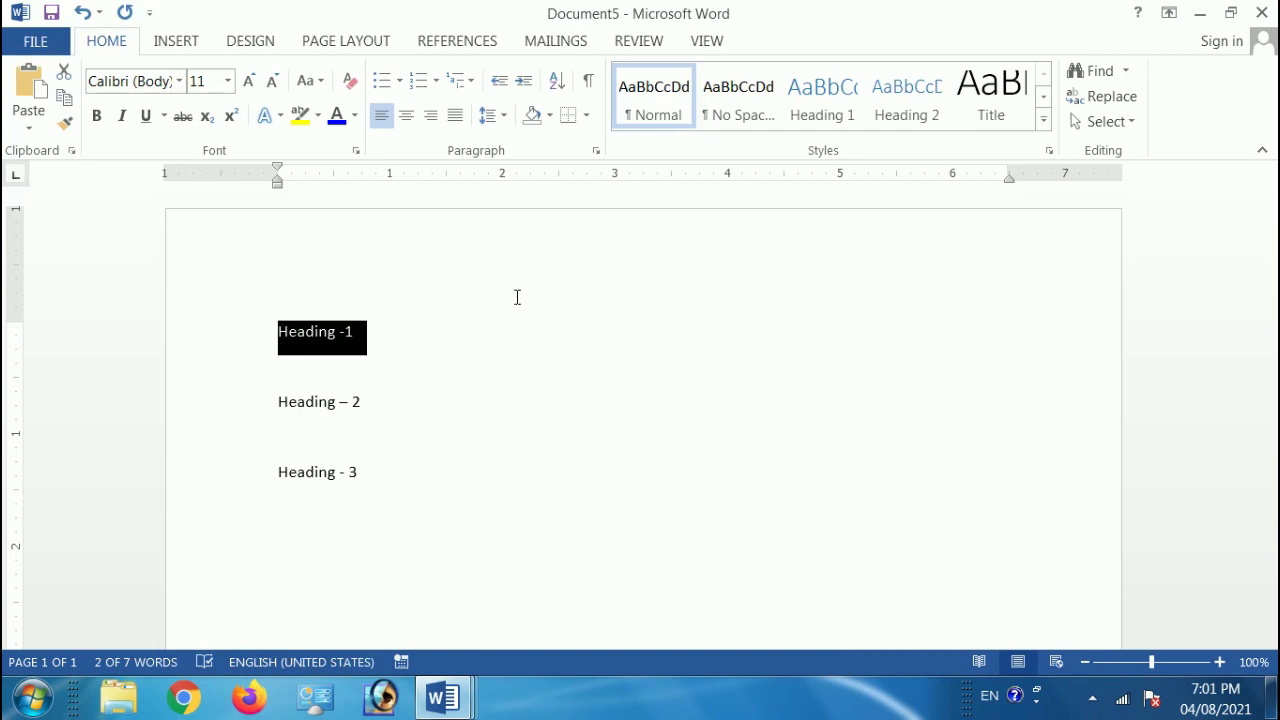
key(ctrl+b)
key(ctrl+i)
key(ctrl+u)
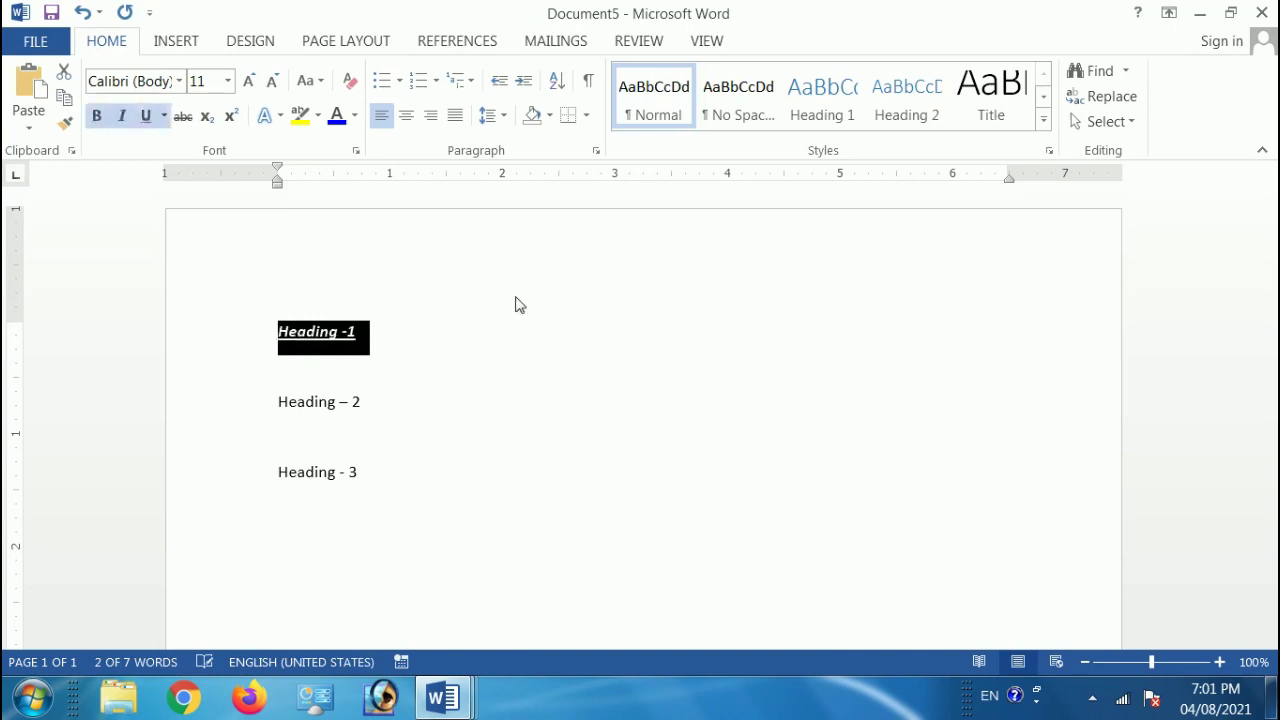
key(ctrl+shift+period)
key(ctrl+shift+period)
key(ctrl+shift+period)
key(ctrl+shift+period)
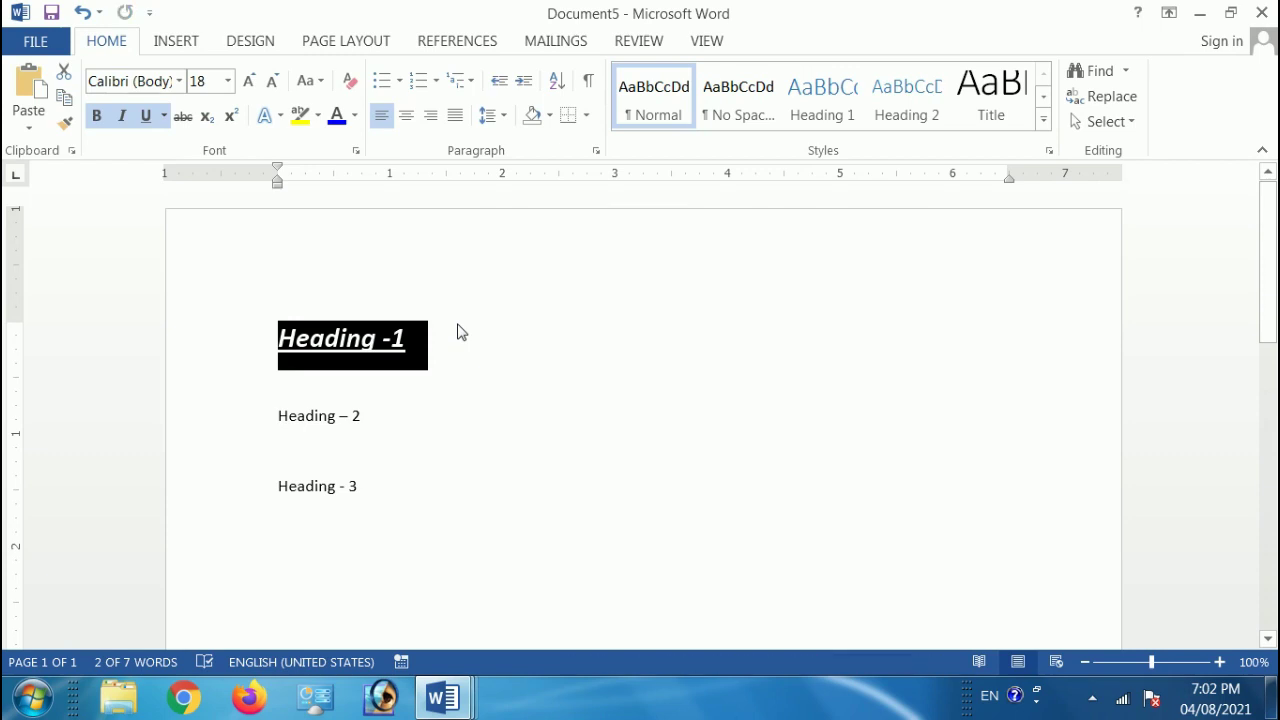
Step: Look up the Format Painter shortcut in the Document1 table
click(317, 428)
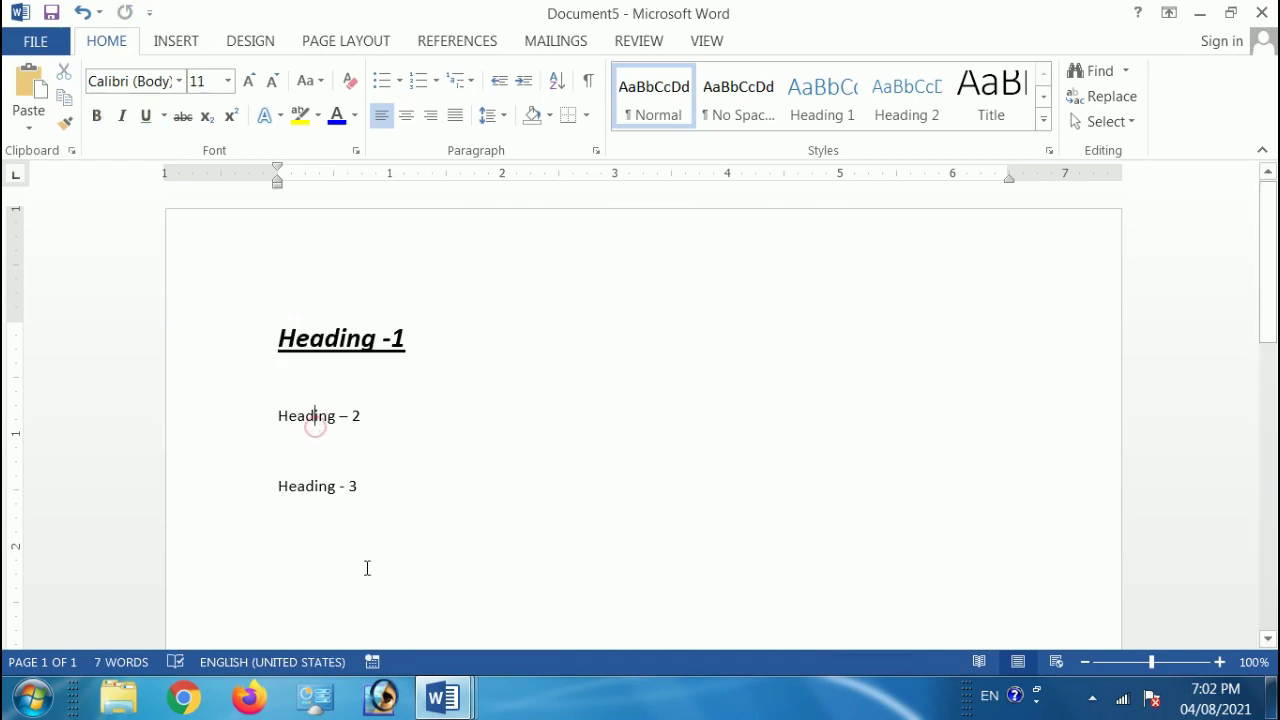
click(311, 472)
key(super+6)
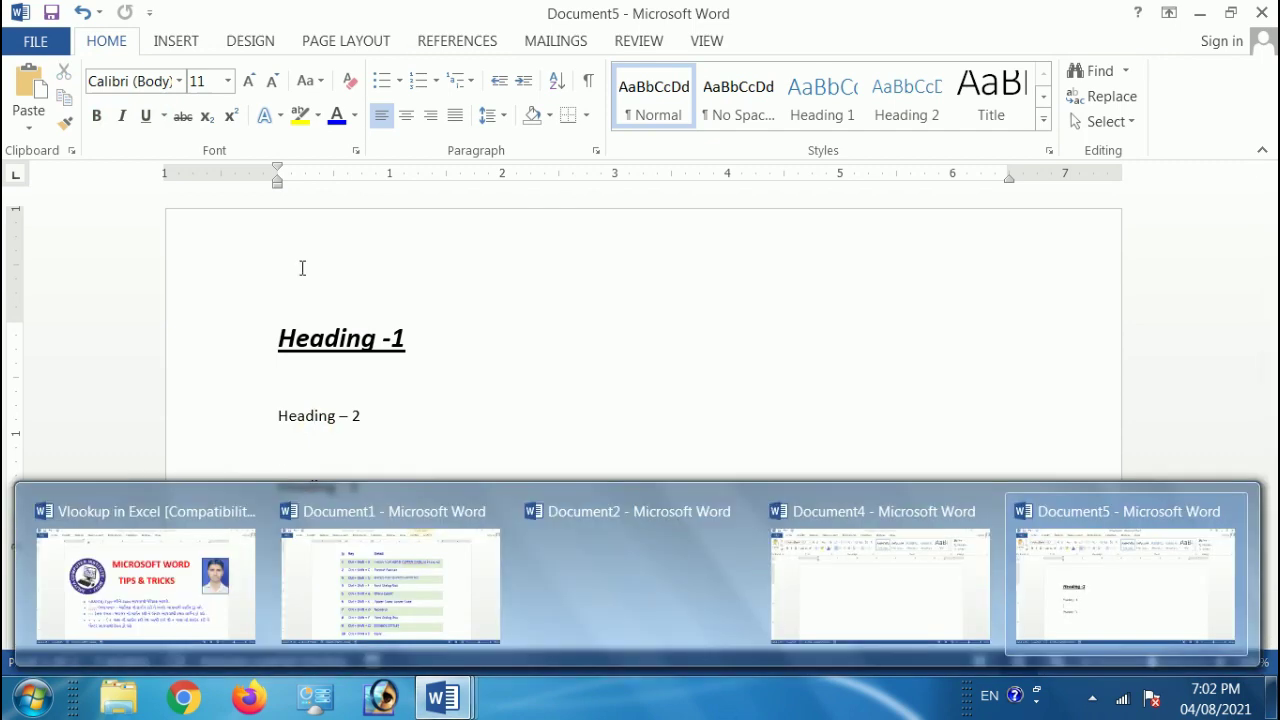
click(430, 427)
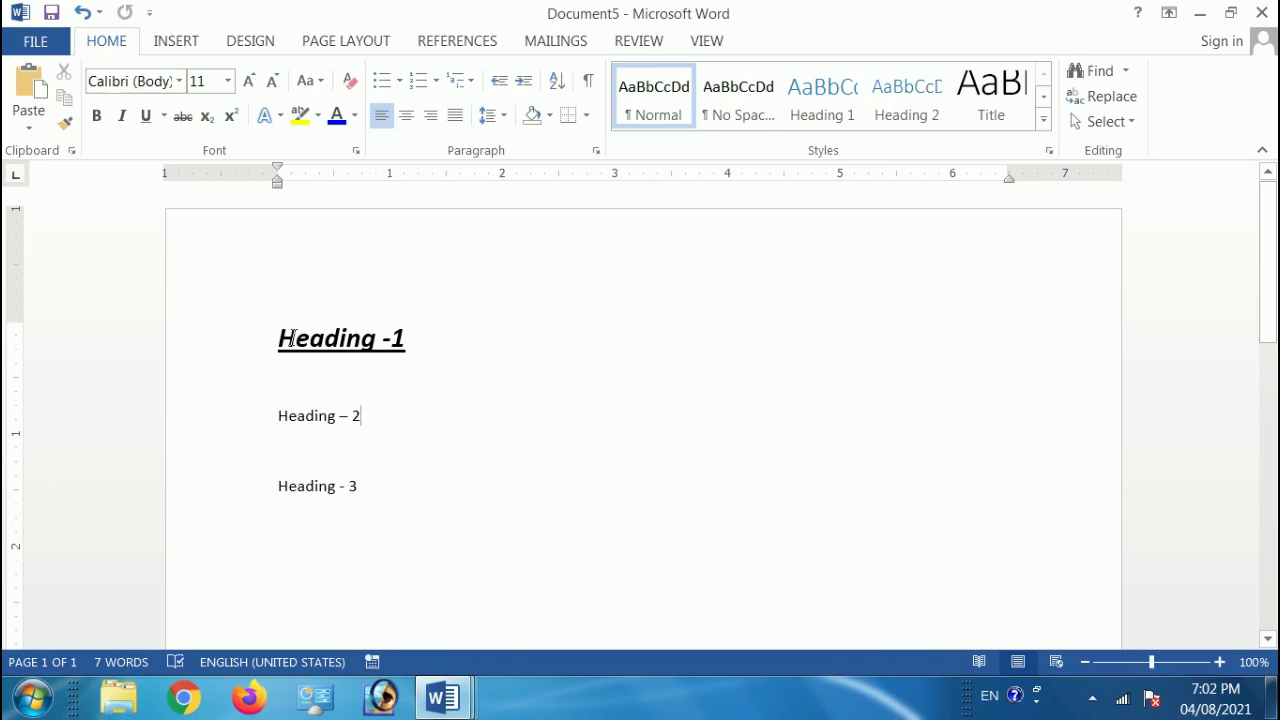
click(442, 698)
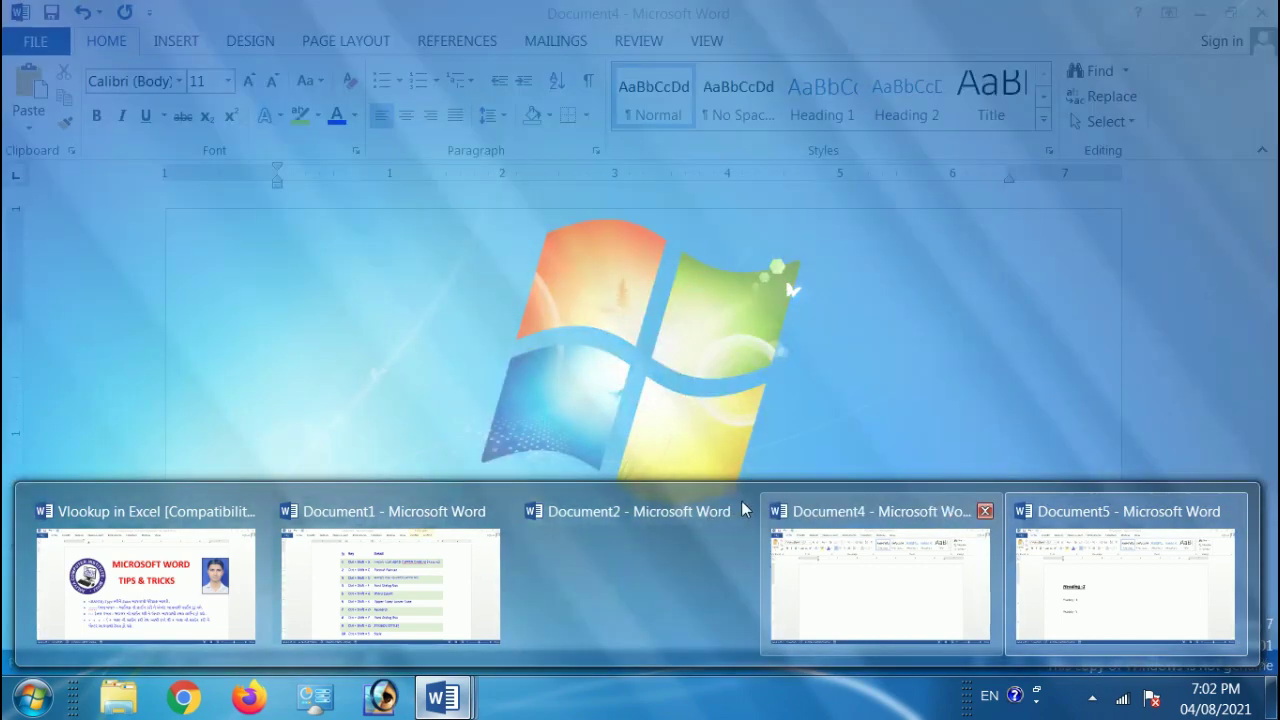
click(738, 508)
click(465, 703)
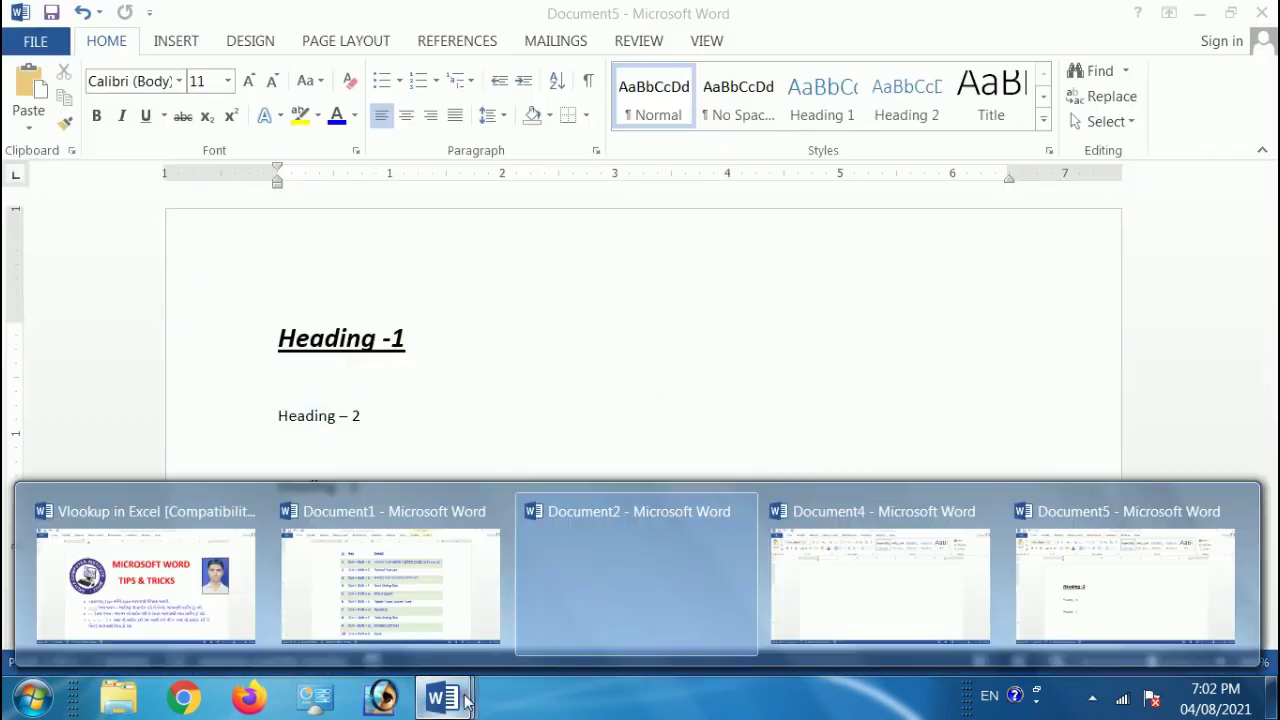
click(443, 578)
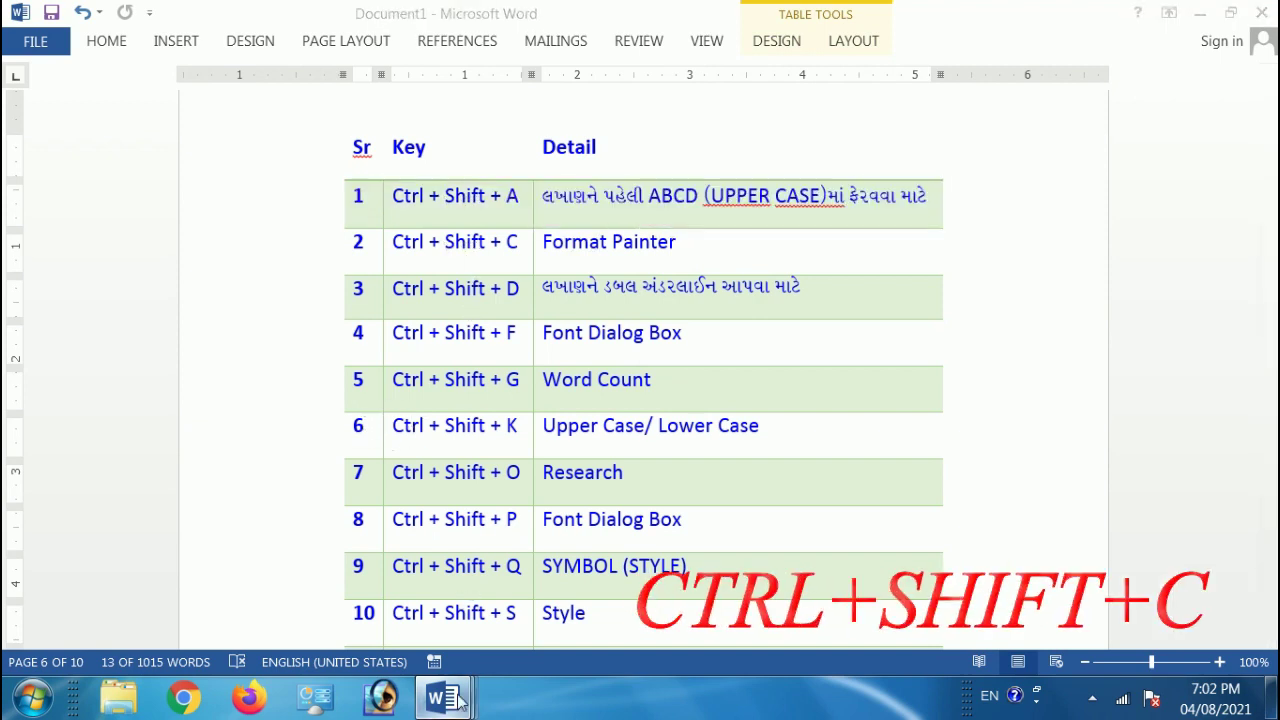
Step: Return to Document5 and select the whole Heading -1 line as the formatting source
mouse_move(458, 703)
click(895, 590)
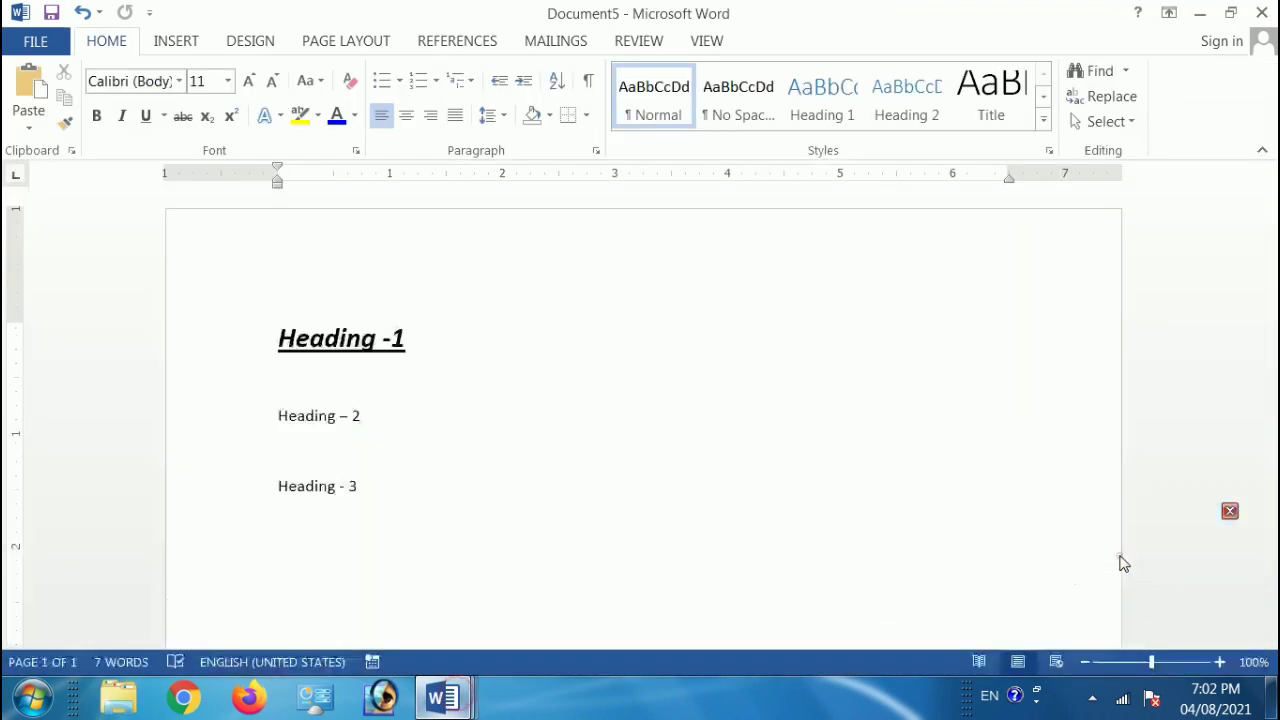
click(242, 346)
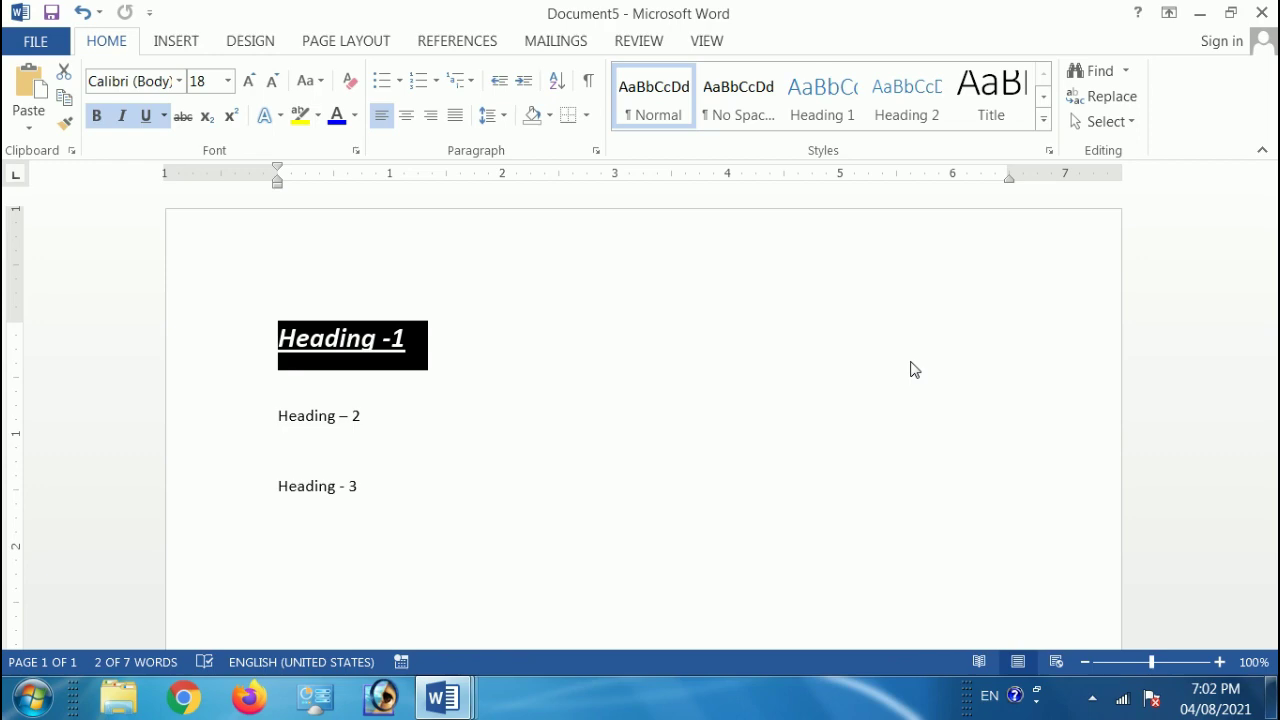
Step: Find and highlight the Paste Format Painter Formats row in the Document1 shortcut table
key(alt+Tab)
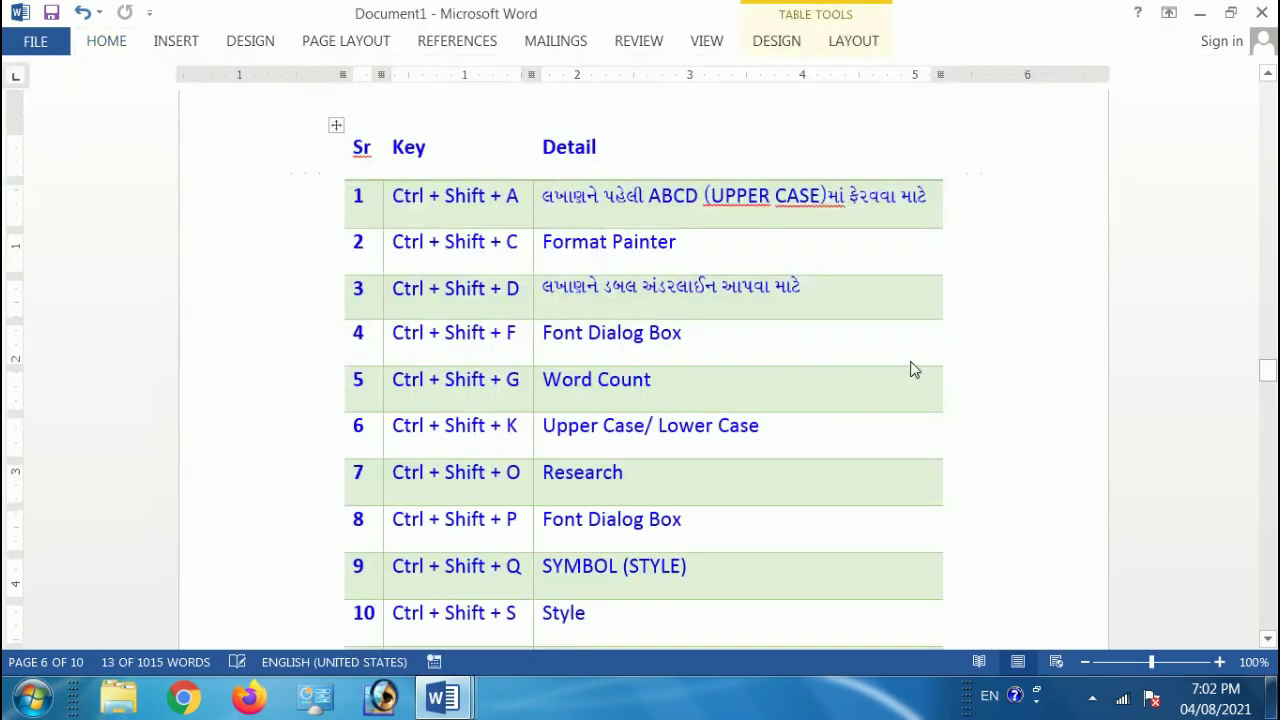
scroll(692, 391, down, 5)
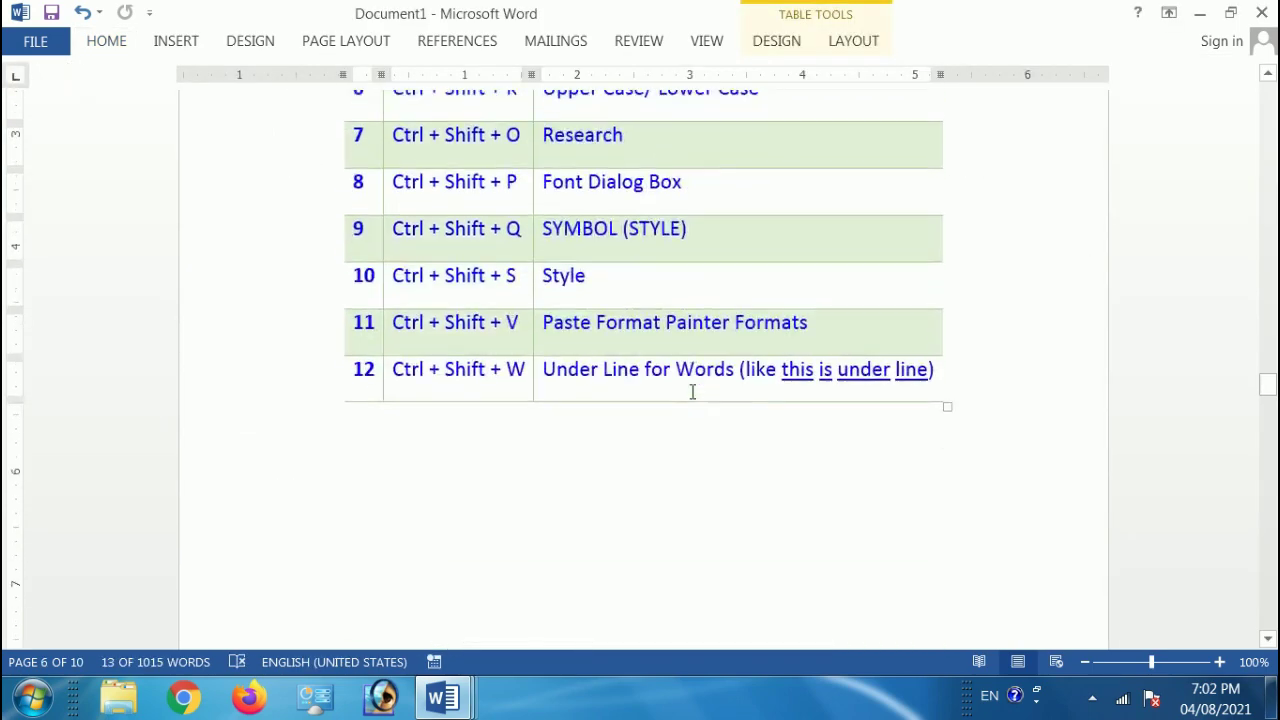
click(295, 328)
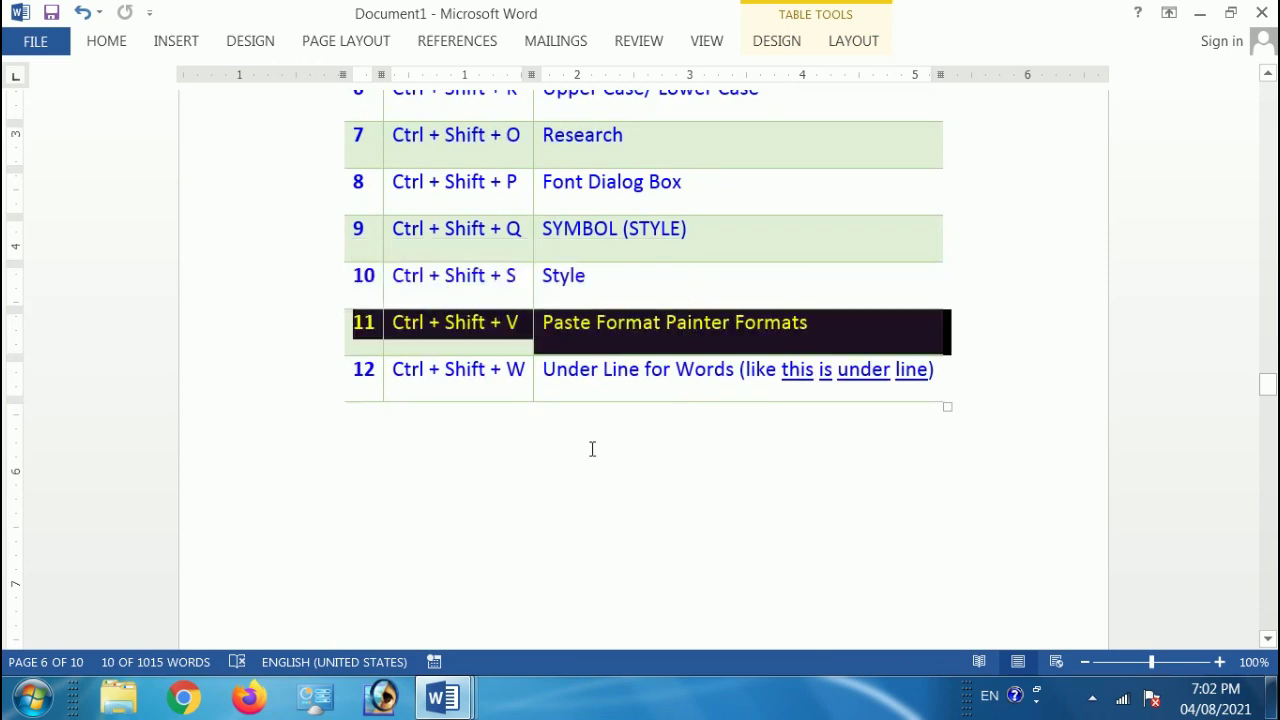
key(ctrl+shift+v)
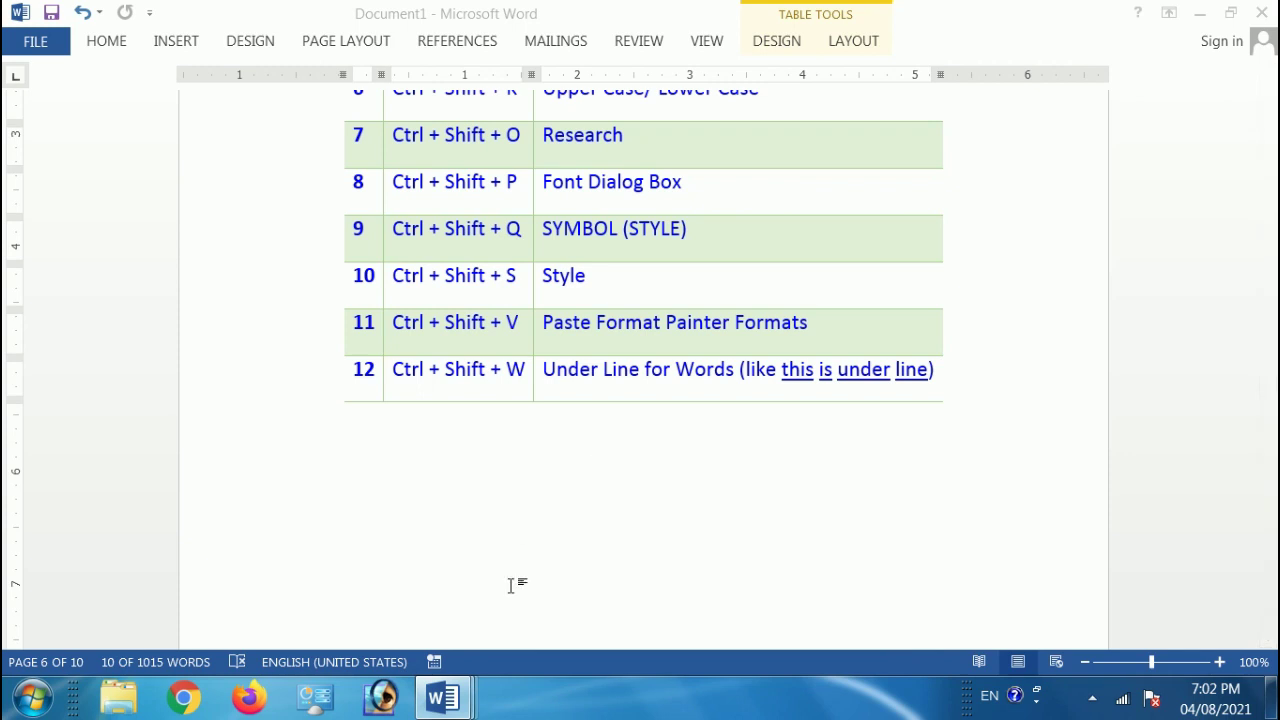
Step: Switch to Document5 and apply the copied Heading -1 formatting to the Heading - 3 line
mouse_move(441, 697)
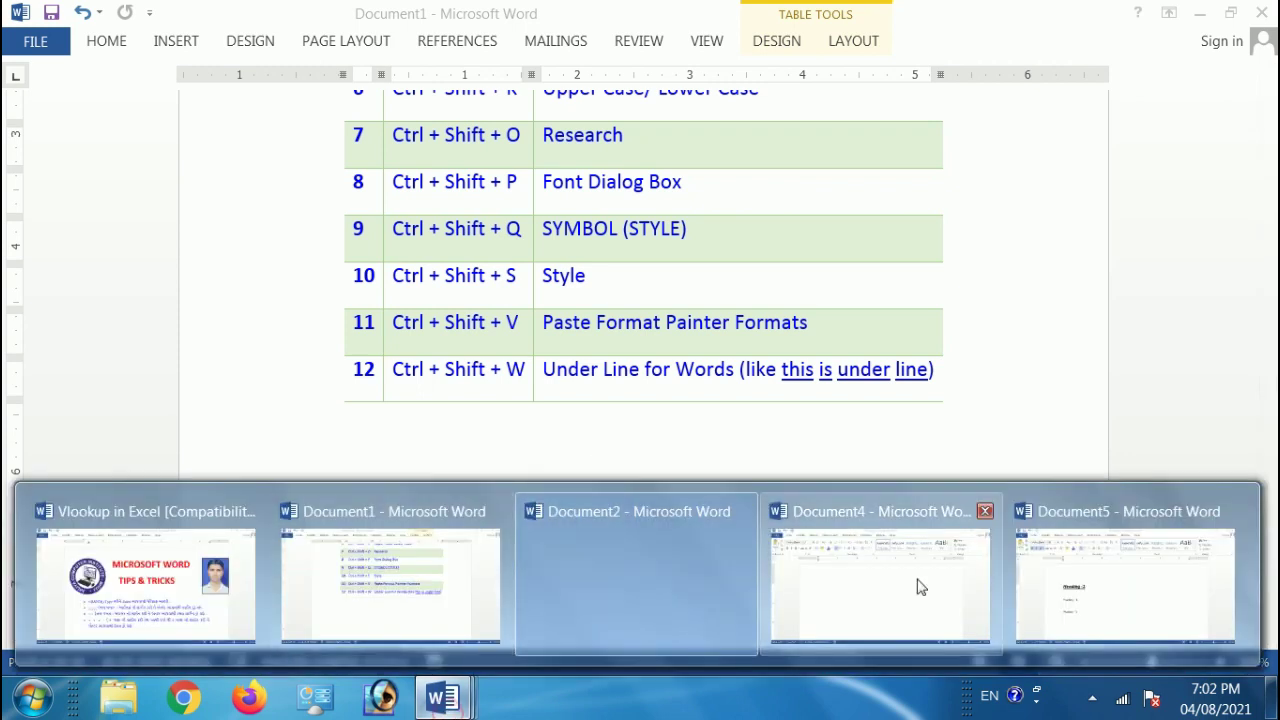
click(1043, 586)
click(250, 502)
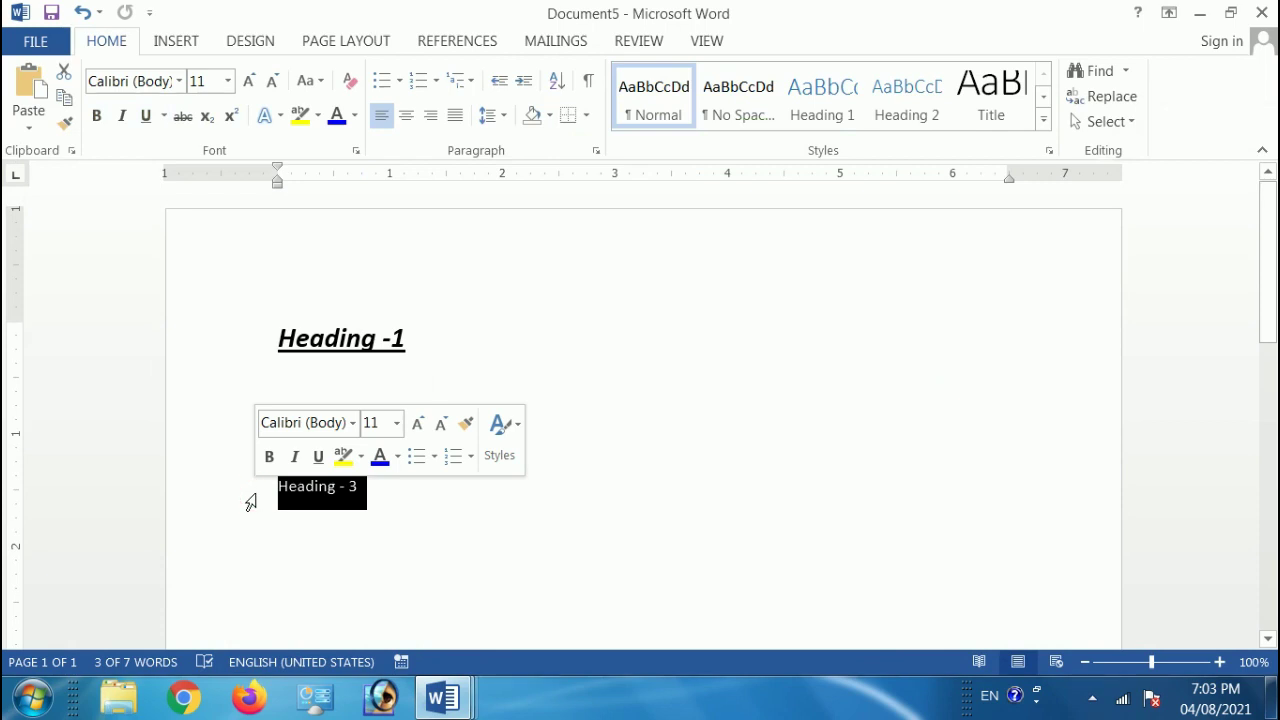
key(ctrl+shift+v)
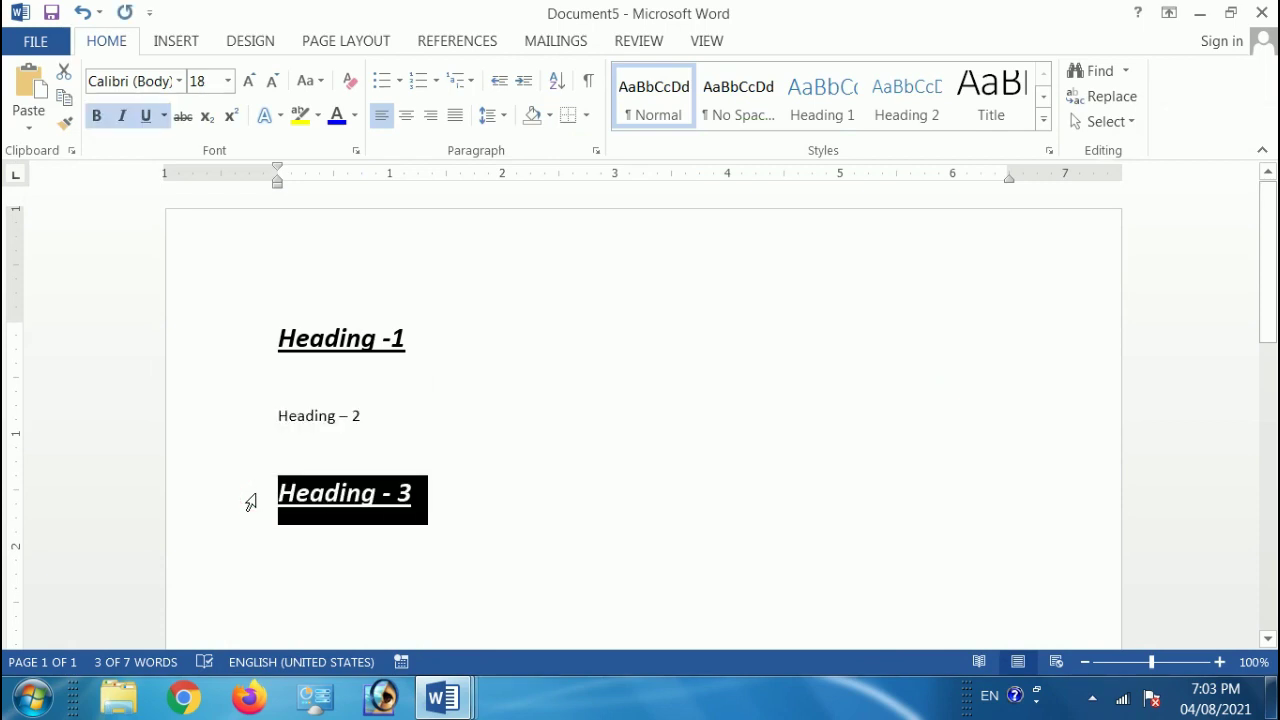
click(232, 358)
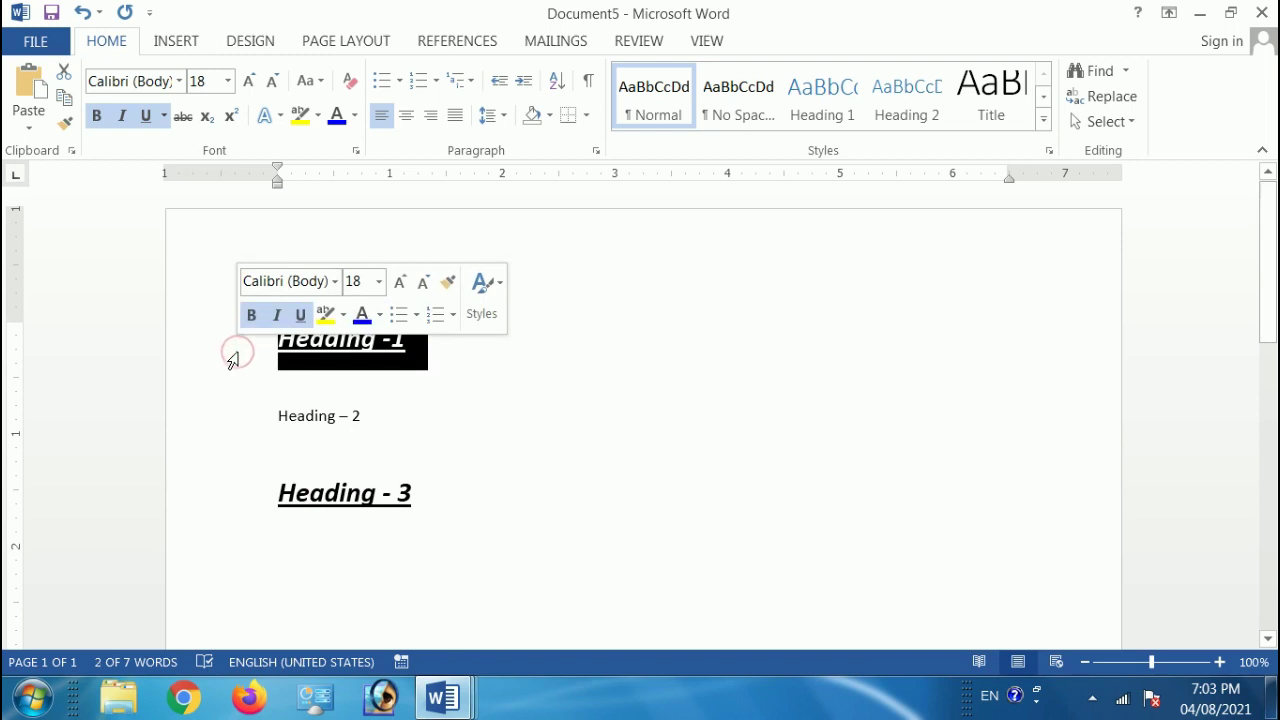
click(234, 506)
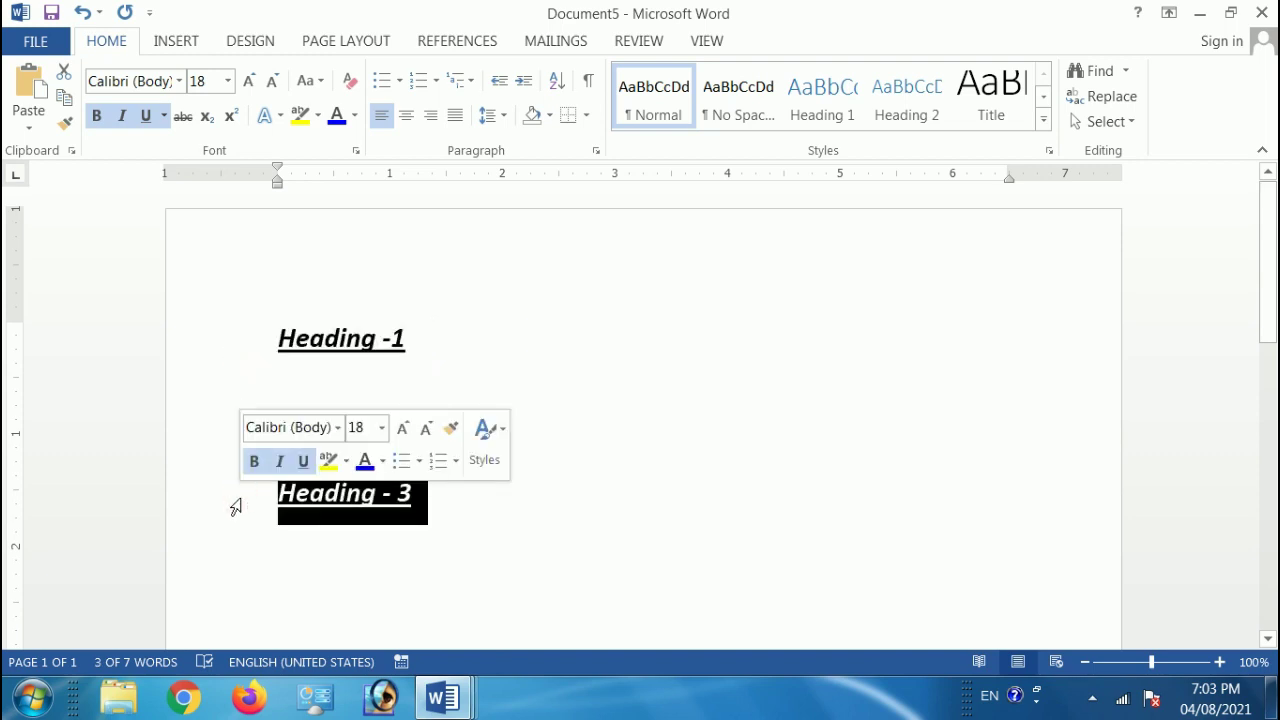
Step: Generate sample paragraphs with =rand() on the empty line between Heading – 2 and Heading - 3
click(674, 449)
key(Down)
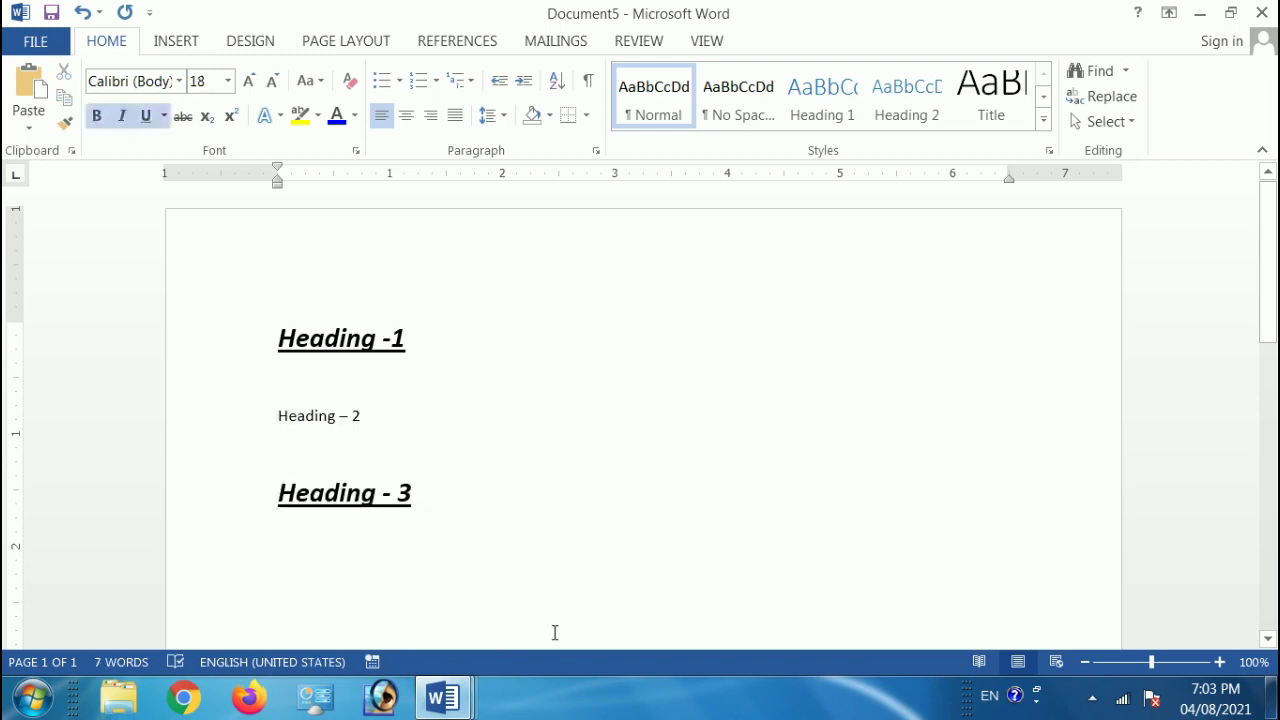
key(Up)
text(=rand())
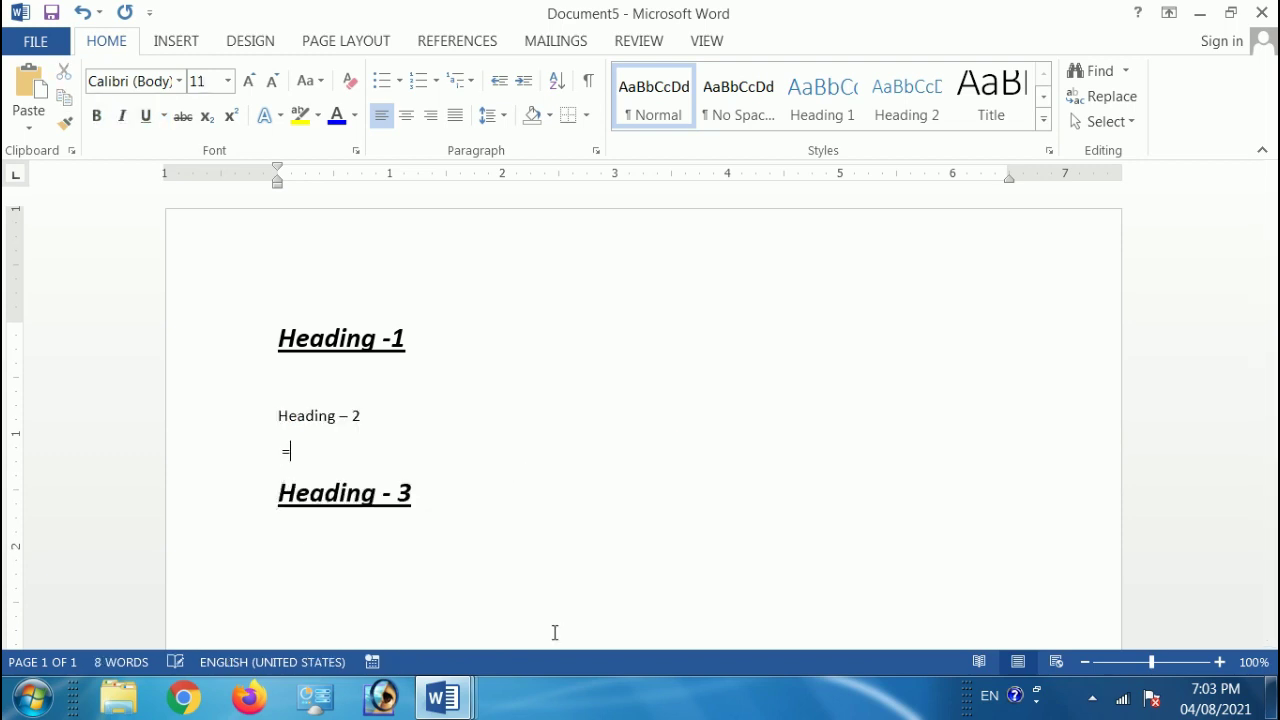
key(Return)
Step: Copy the whole Heading – 2 line above the sample paragraphs
key(Up)
key(Up)
key(Up)
key(Up)
key(Up)
key(Up)
key(Up)
key(Up)
key(Up)
key(Up)
key(Up)
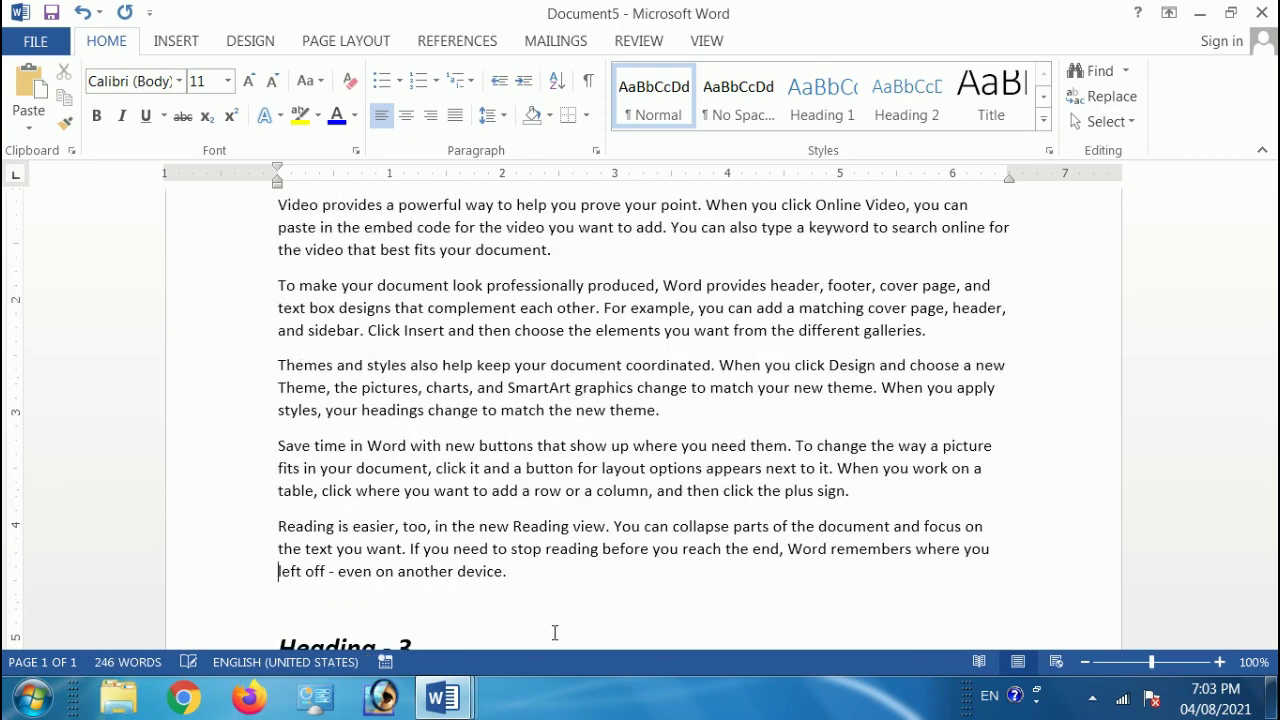
key(Up)
key(Up)
key(Up)
key(Up)
key(Up)
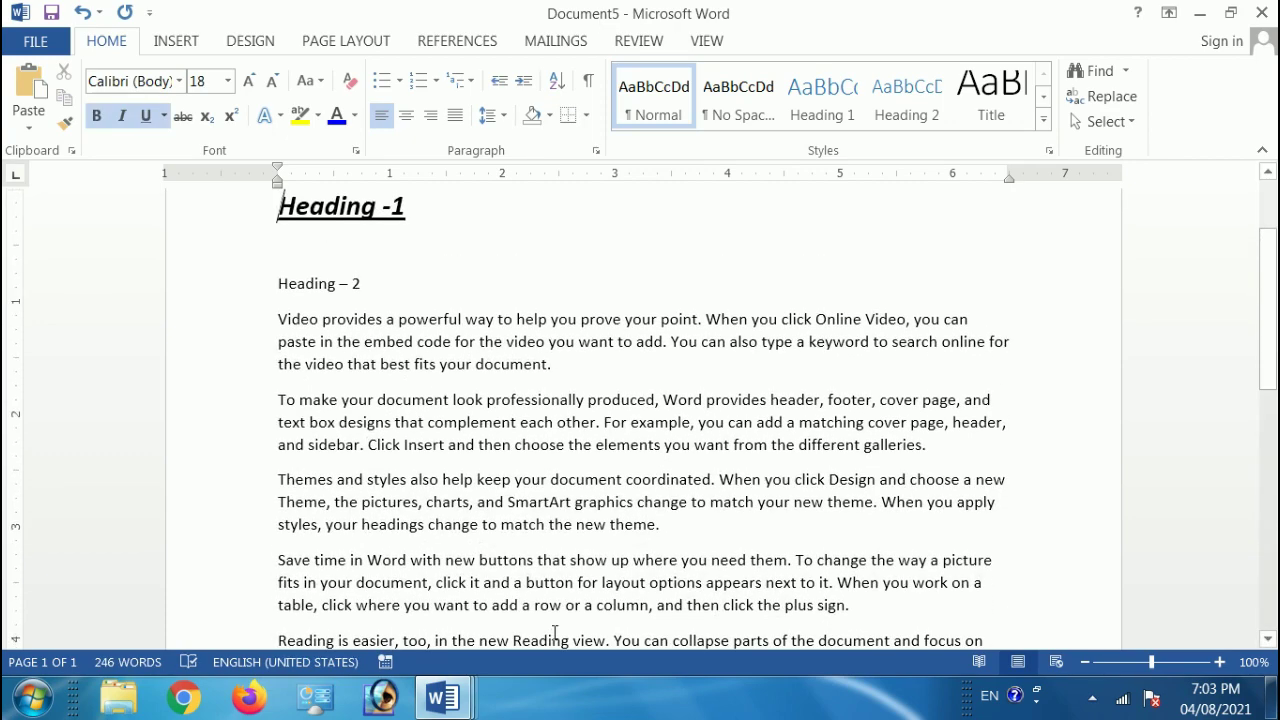
key(shift+Down)
key(ctrl+c)
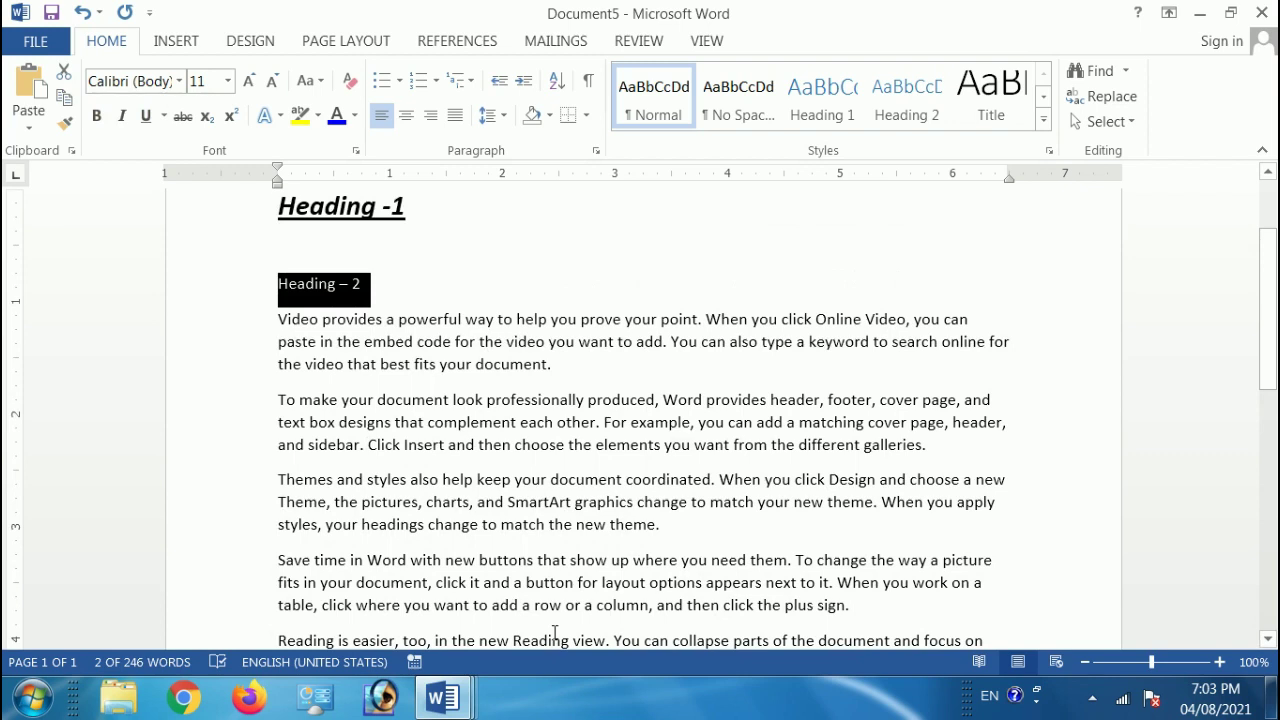
Step: Paste the copied heading on a new line before the second sample paragraph and renumber it as Heading – 3
key(Down)
key(Down)
key(Down)
key(Down)
key(Home)
key(Return)
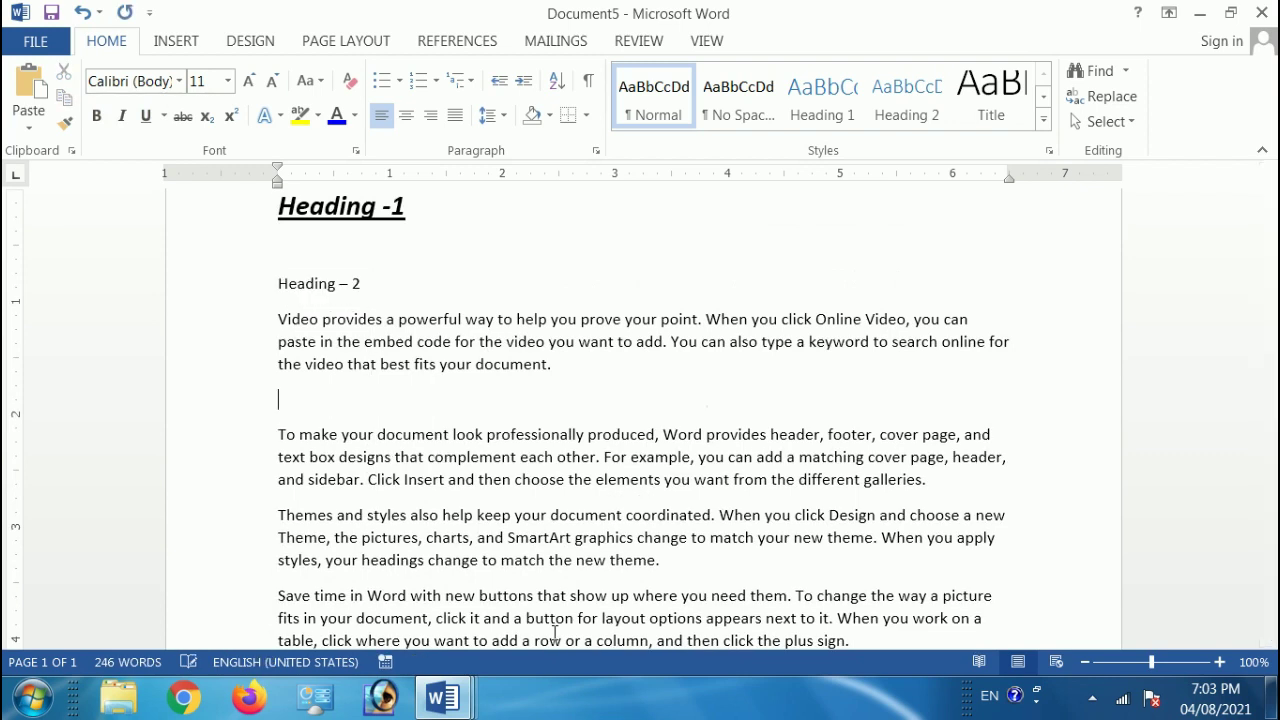
key(ctrl+v)
key(Up)
key(End)
key(shift+Left)
text(3)
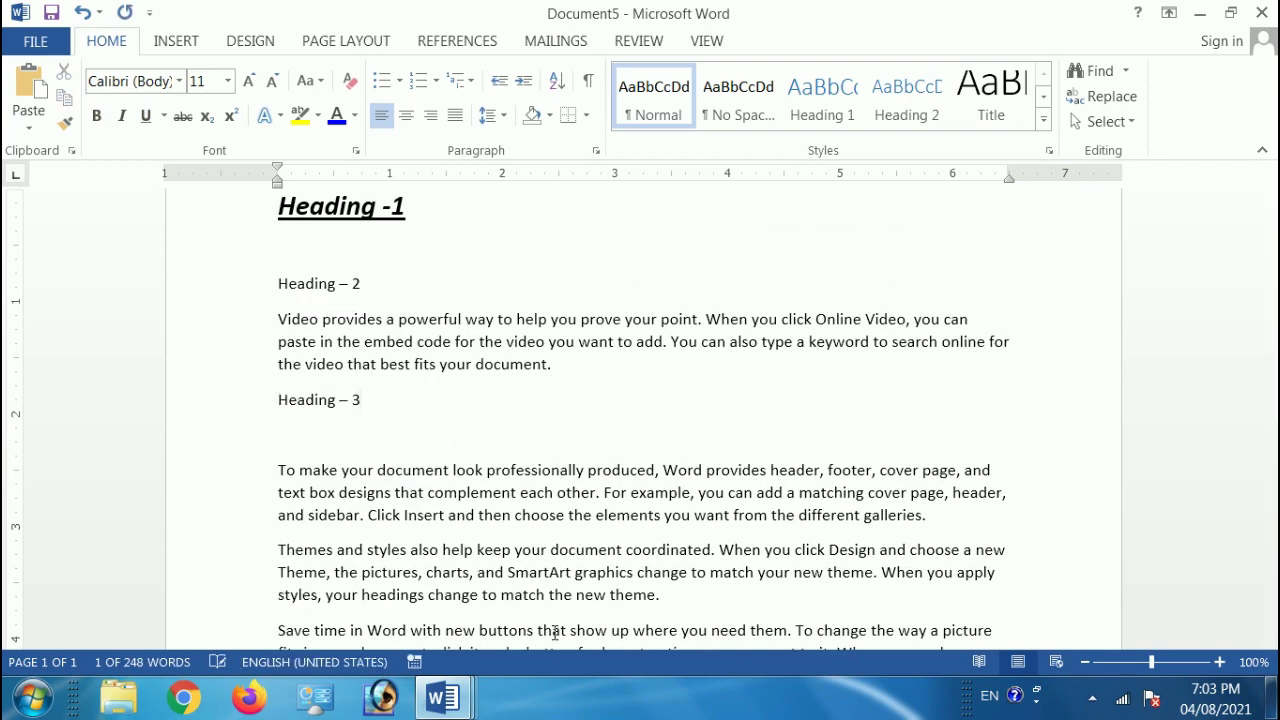
Step: Paste the copied heading before the "Themes and styles" paragraph, renumber it as Heading – 4, and remove the blank line below it
key(Down)
key(Down)
key(Down)
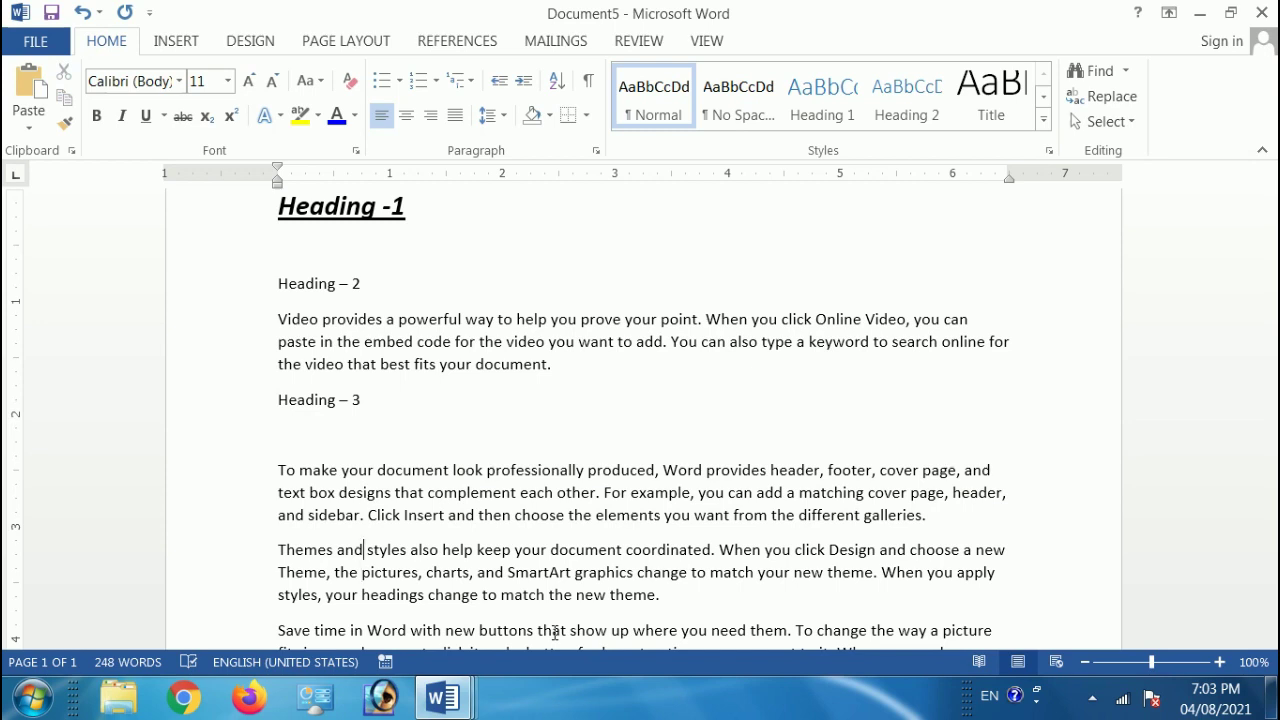
key(Home)
key(Return)
key(Up)
key(ctrl+v)
key(Up)
key(Up)
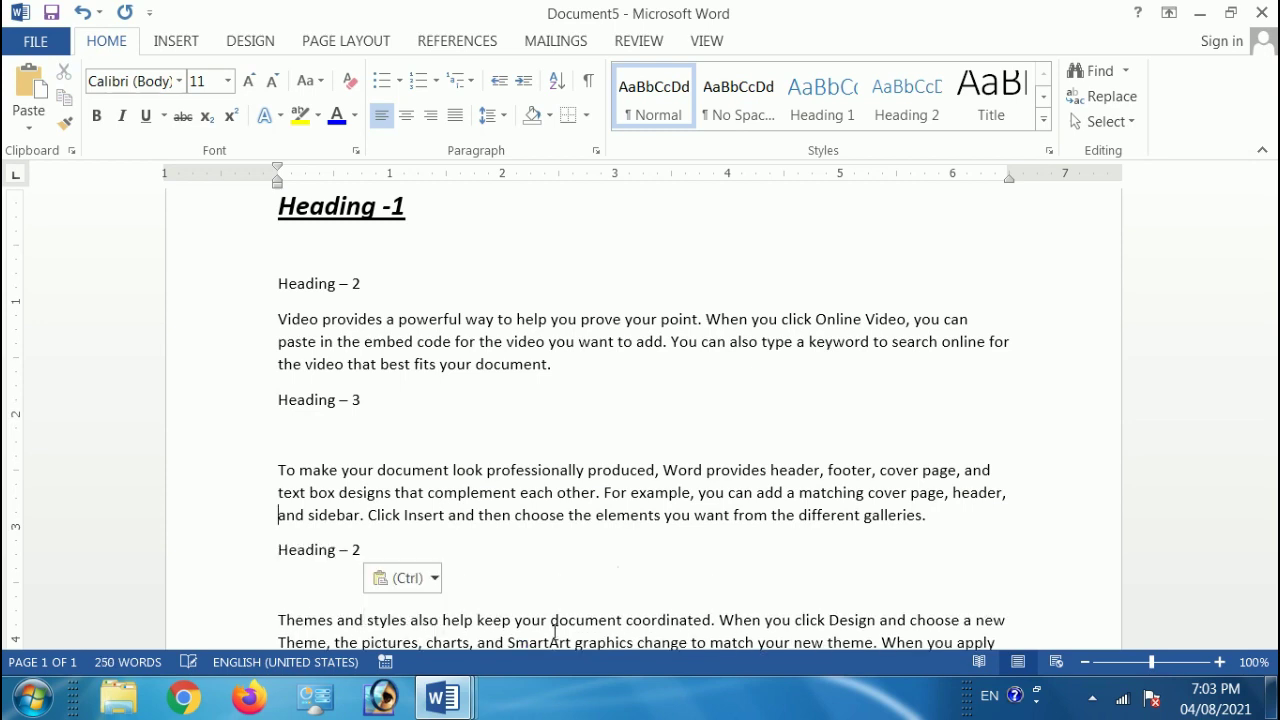
key(End)
key(shift+Left)
key(Down)
key(BackSpace)
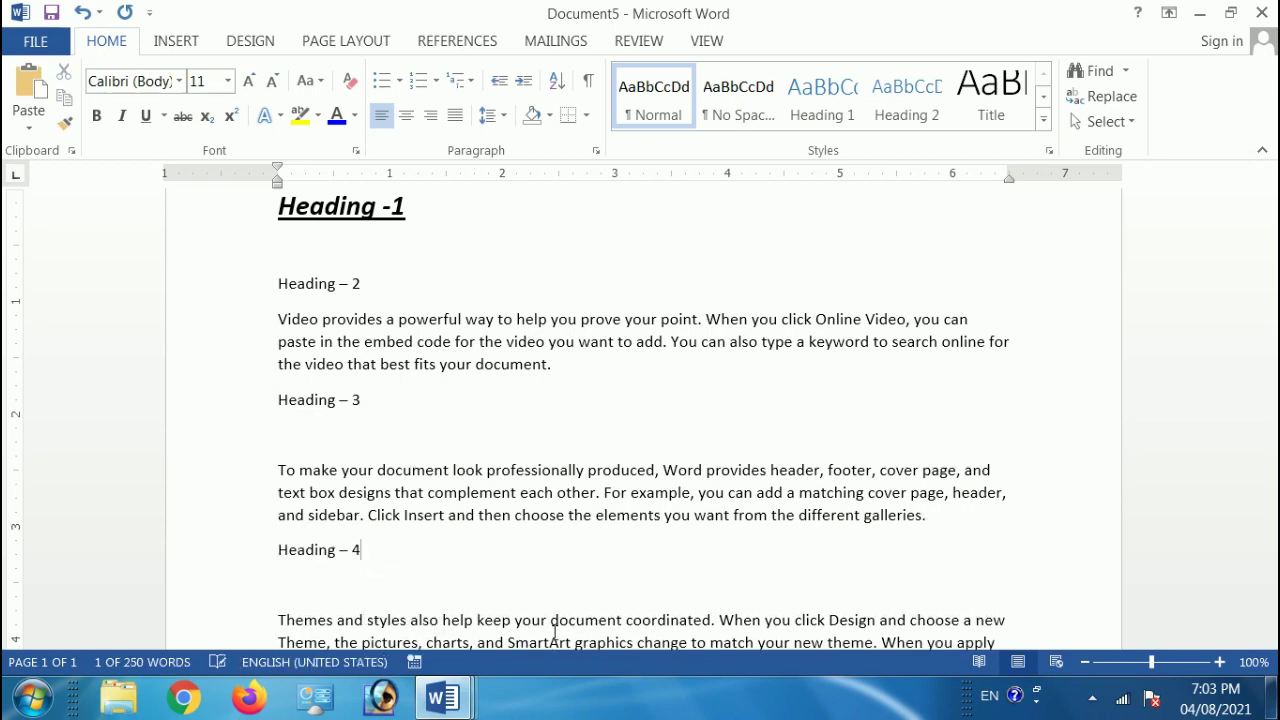
text(4)
key(Down)
key(Delete)
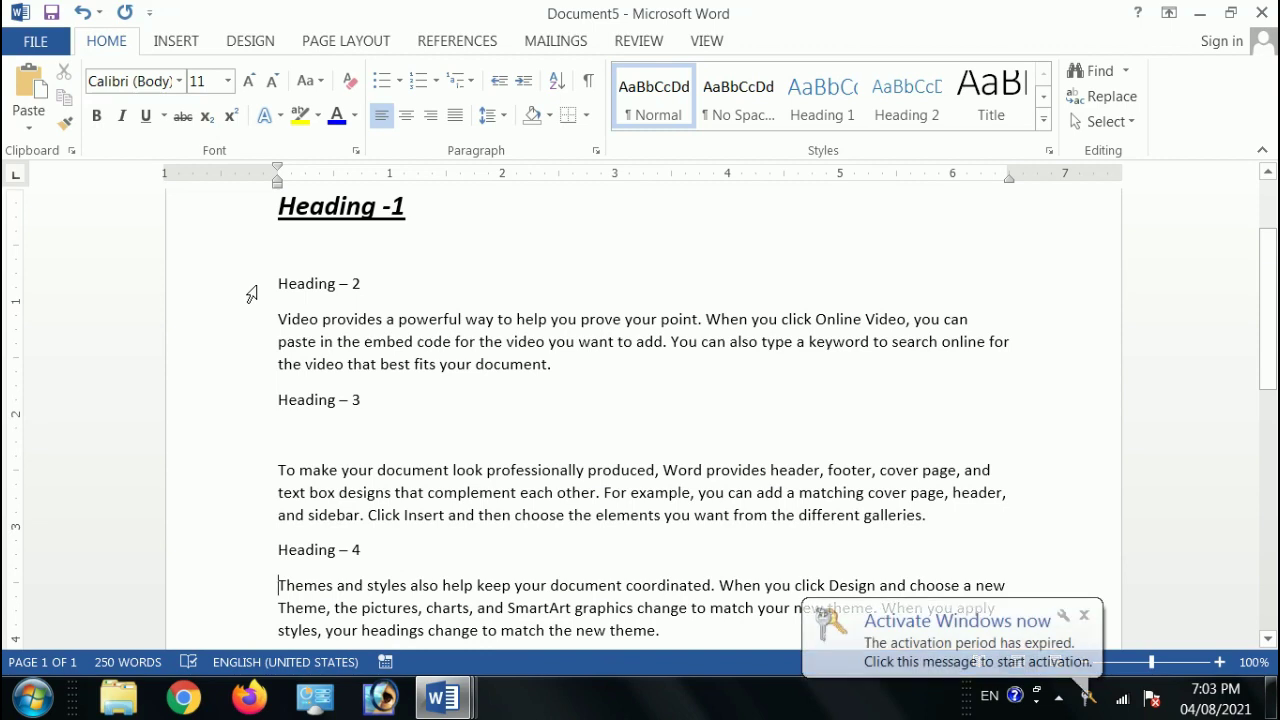
drag(270, 284, 467, 428)
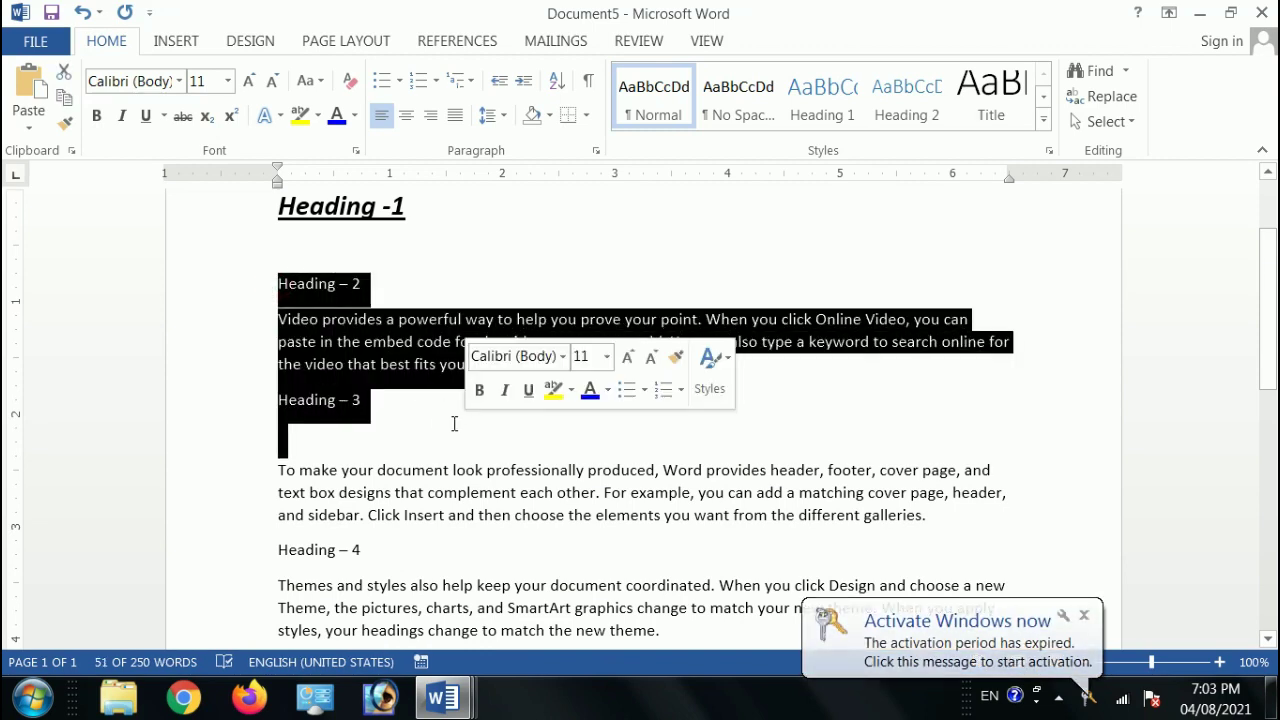
click(426, 415)
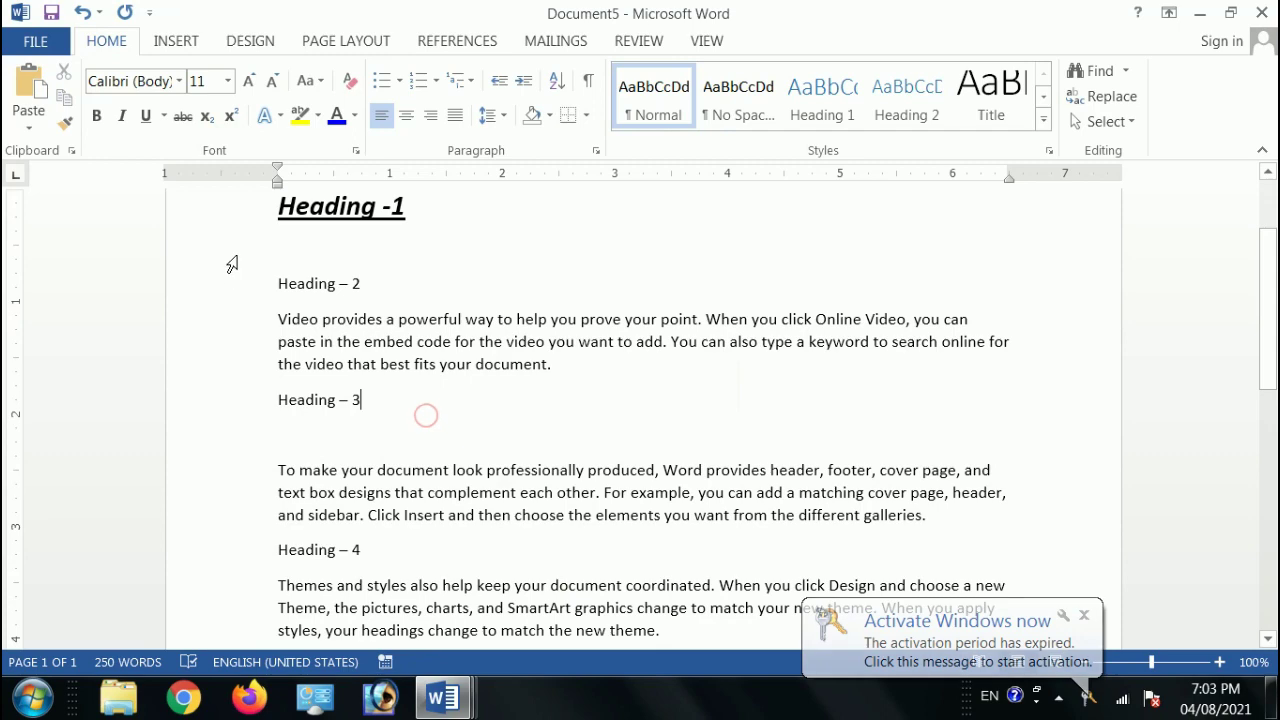
triple_click(205, 300)
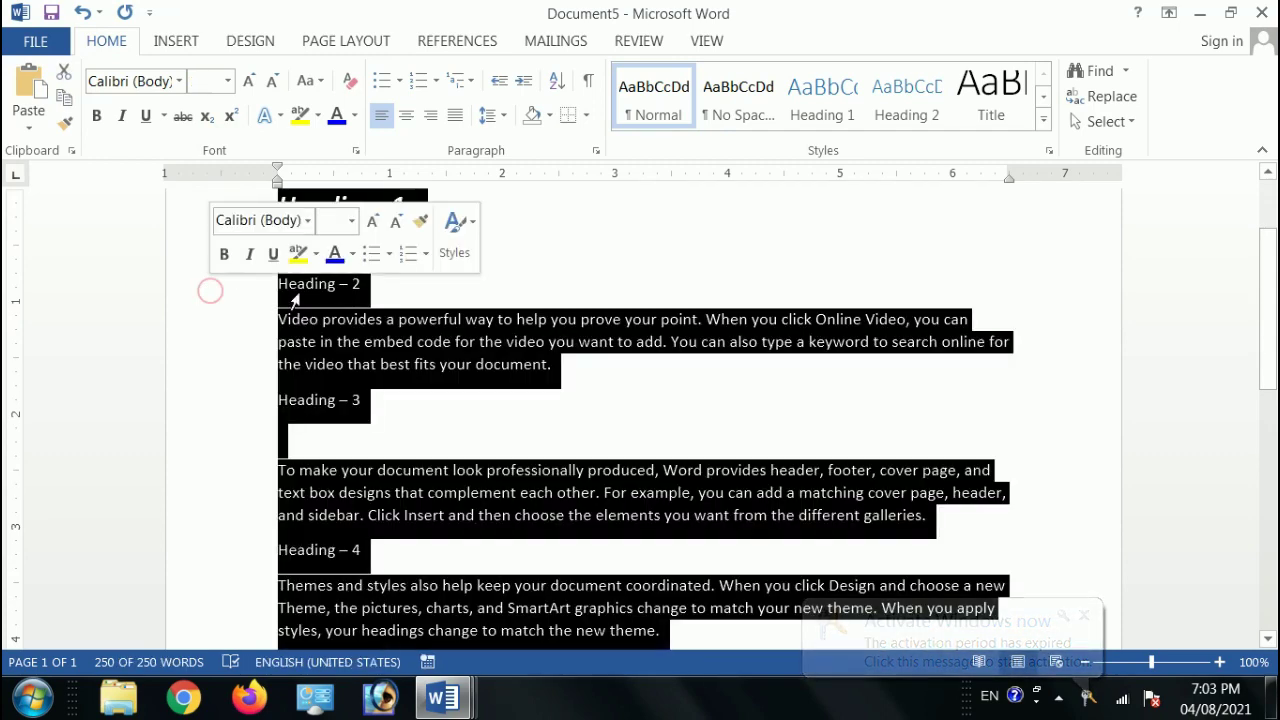
click(587, 293)
Step: Select the Heading – 2, Heading – 3 and Heading – 4 lines together and apply the copied Heading -1 formatting to them
click(214, 291)
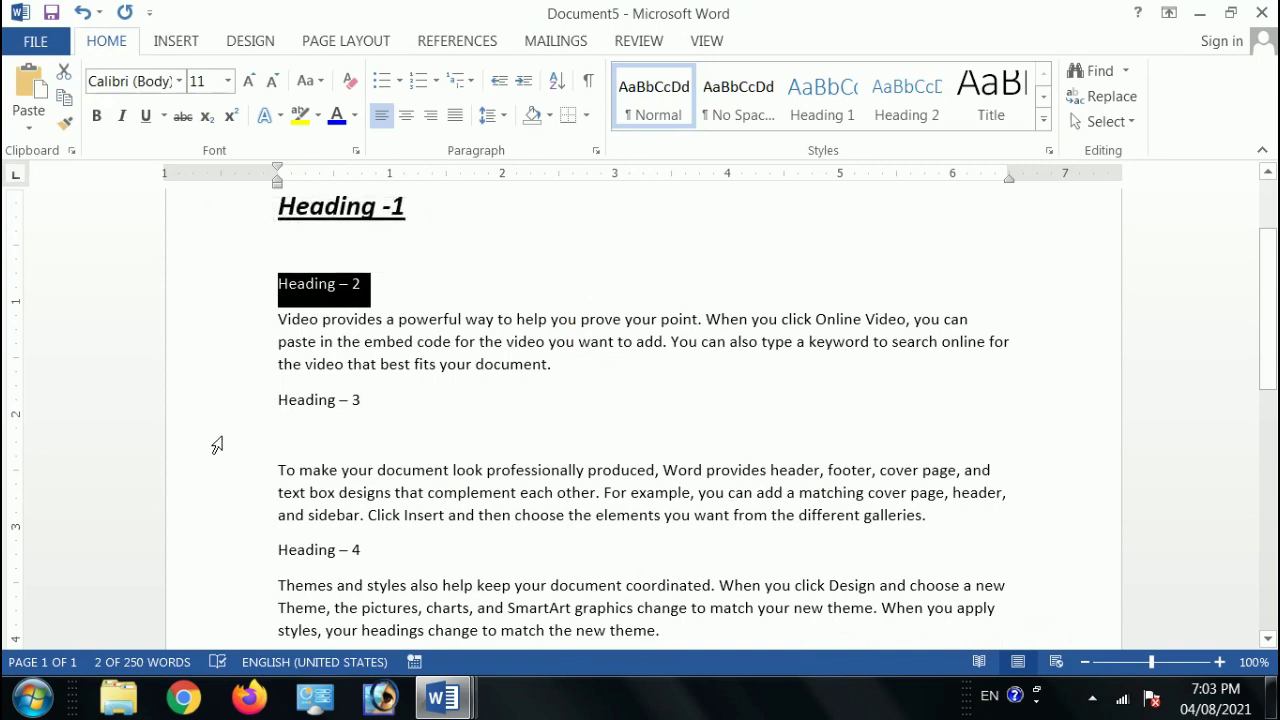
ctrl+click(196, 406)
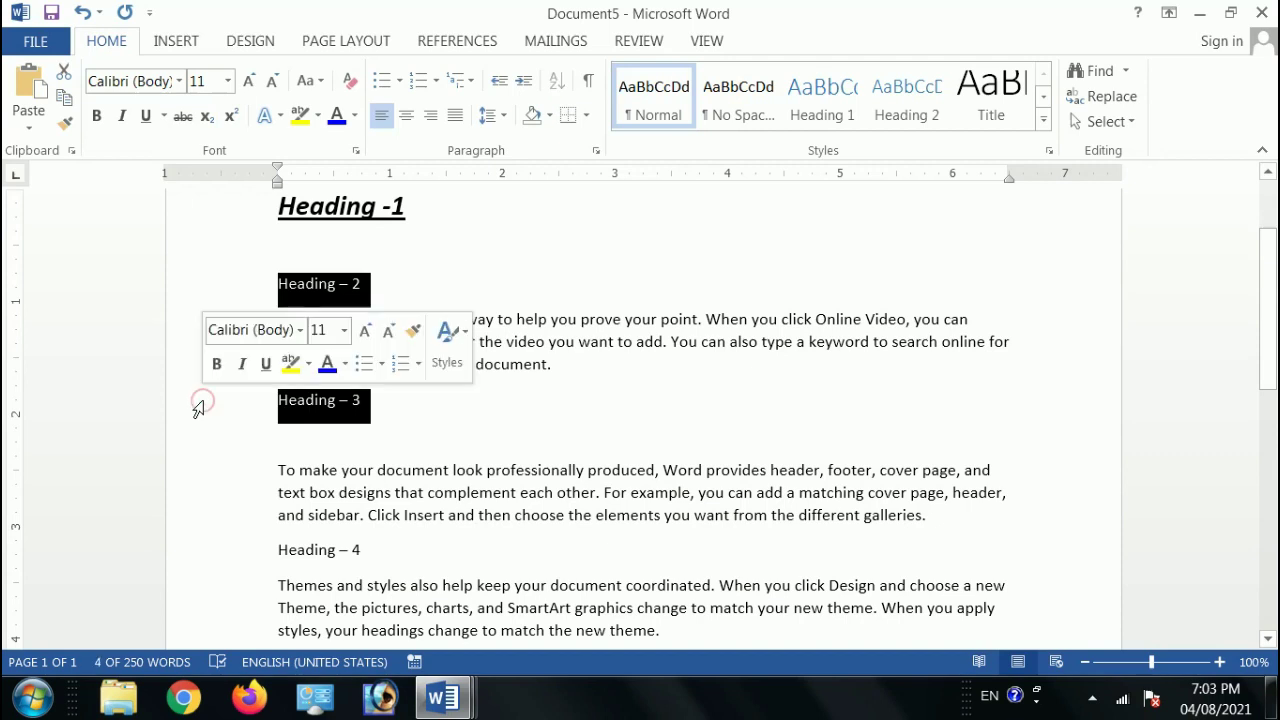
scroll(230, 450, down, 1)
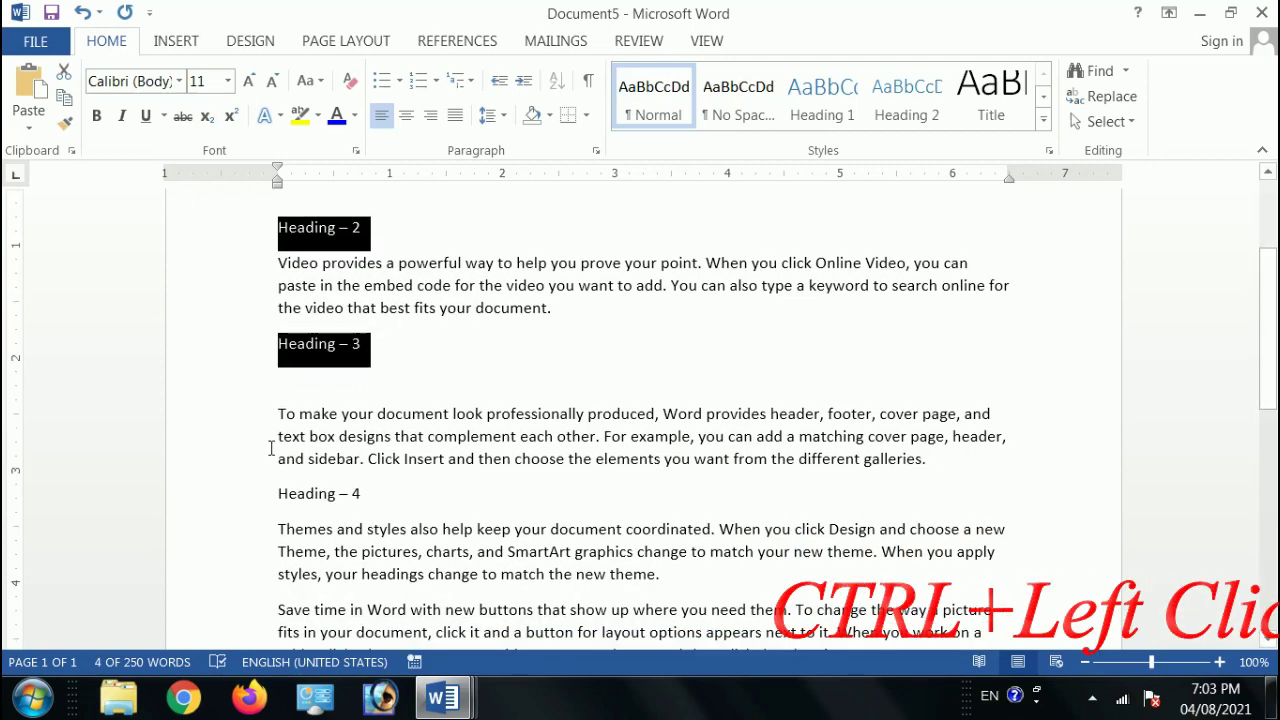
ctrl+click(208, 503)
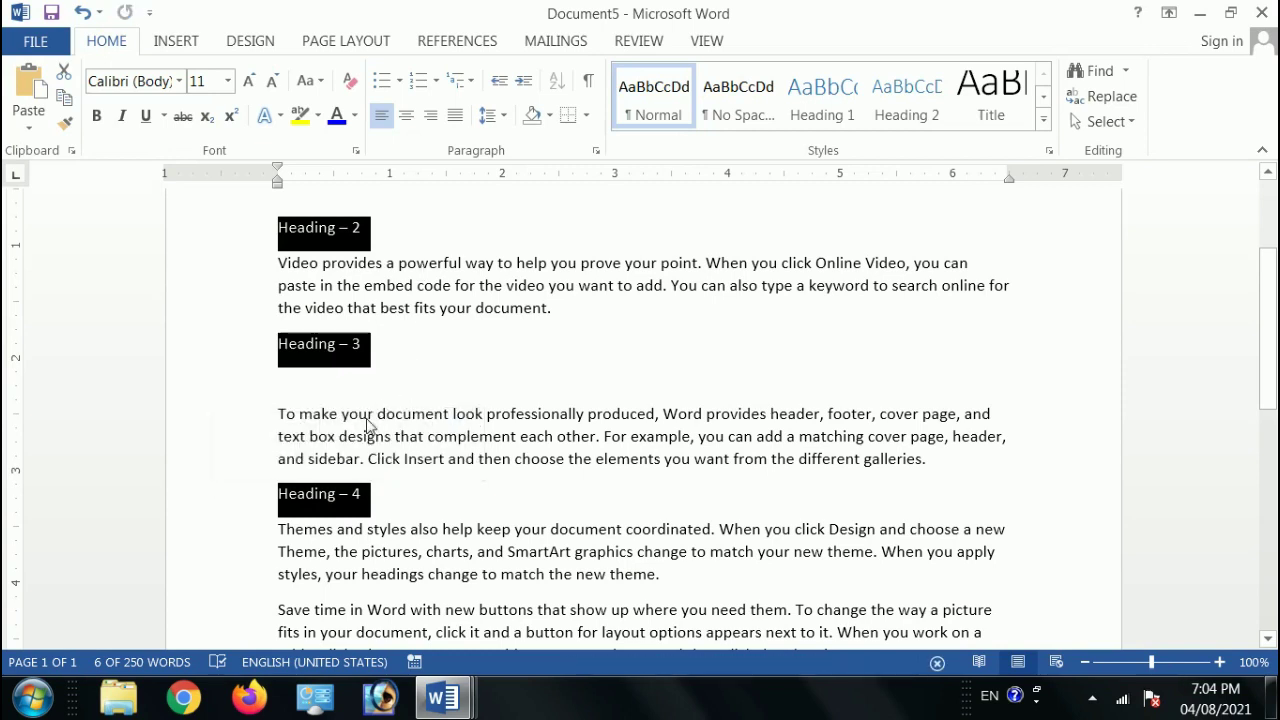
scroll(484, 381, up, 2)
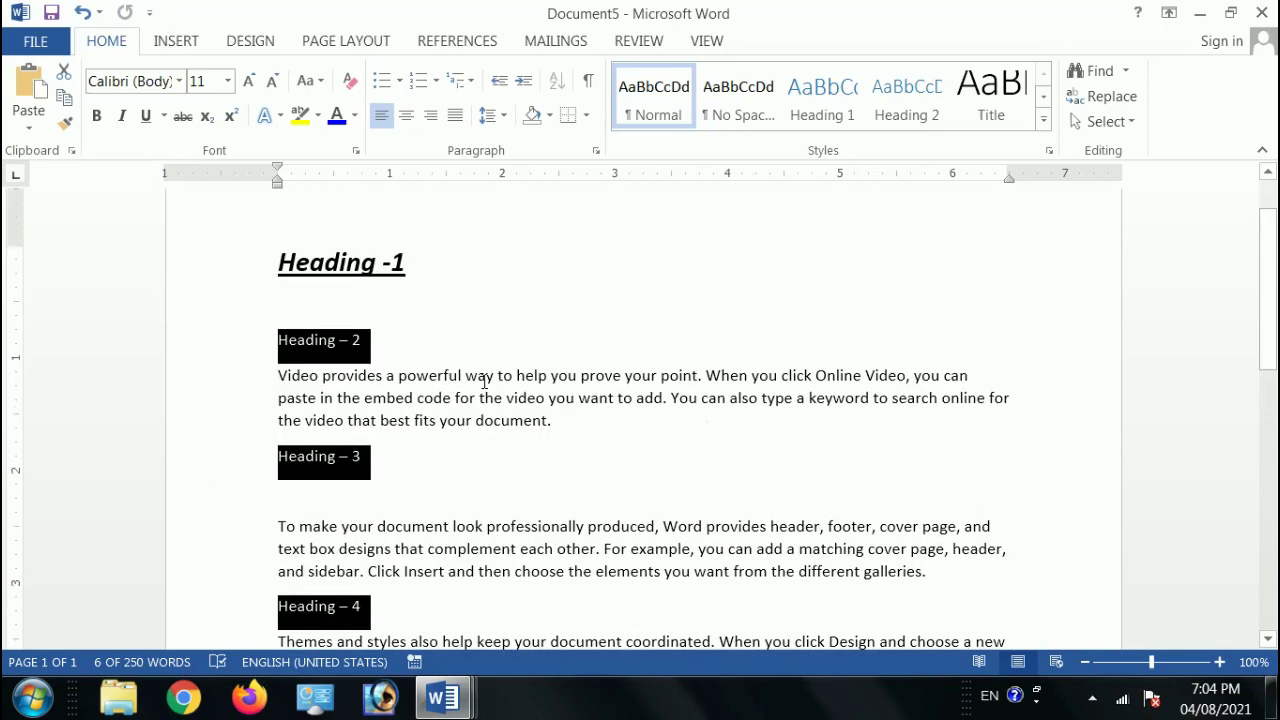
key(ctrl+shift+v)
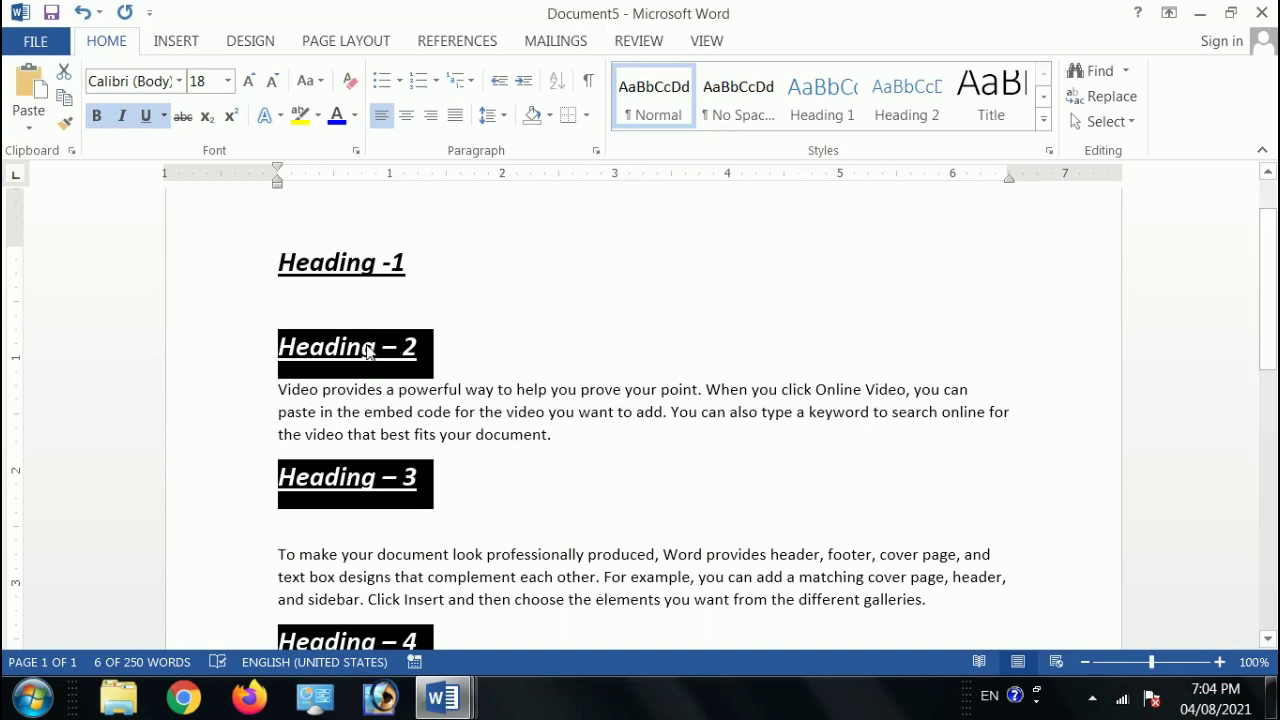
scroll(553, 387, down, 1)
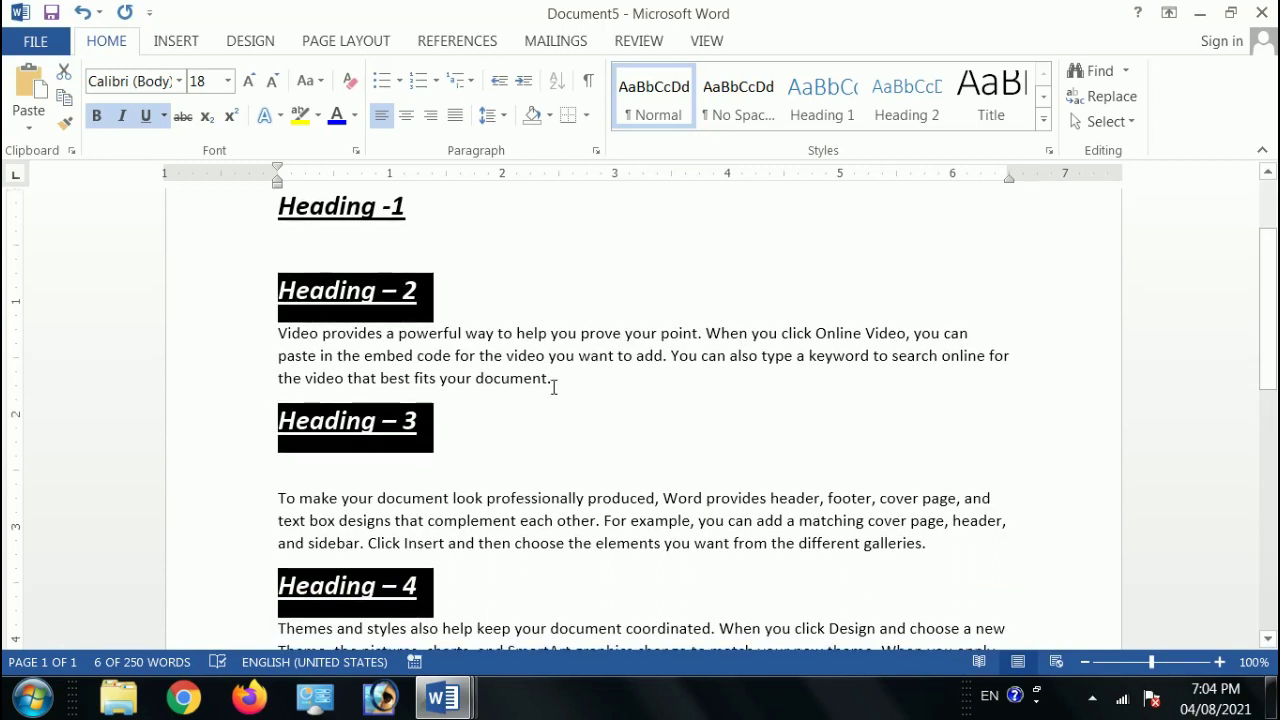
click(528, 467)
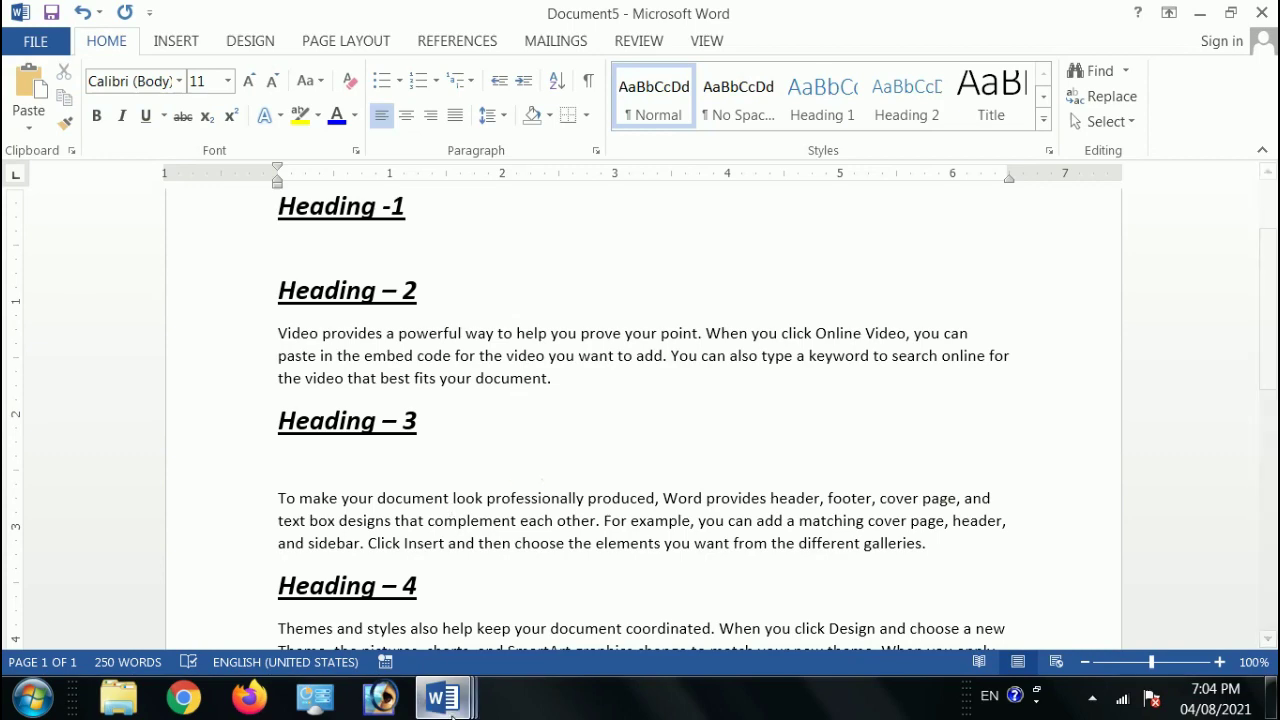
Step: Look up the Ctrl + Shift + D row in the Document1 shortcut table
mouse_move(443, 697)
click(404, 594)
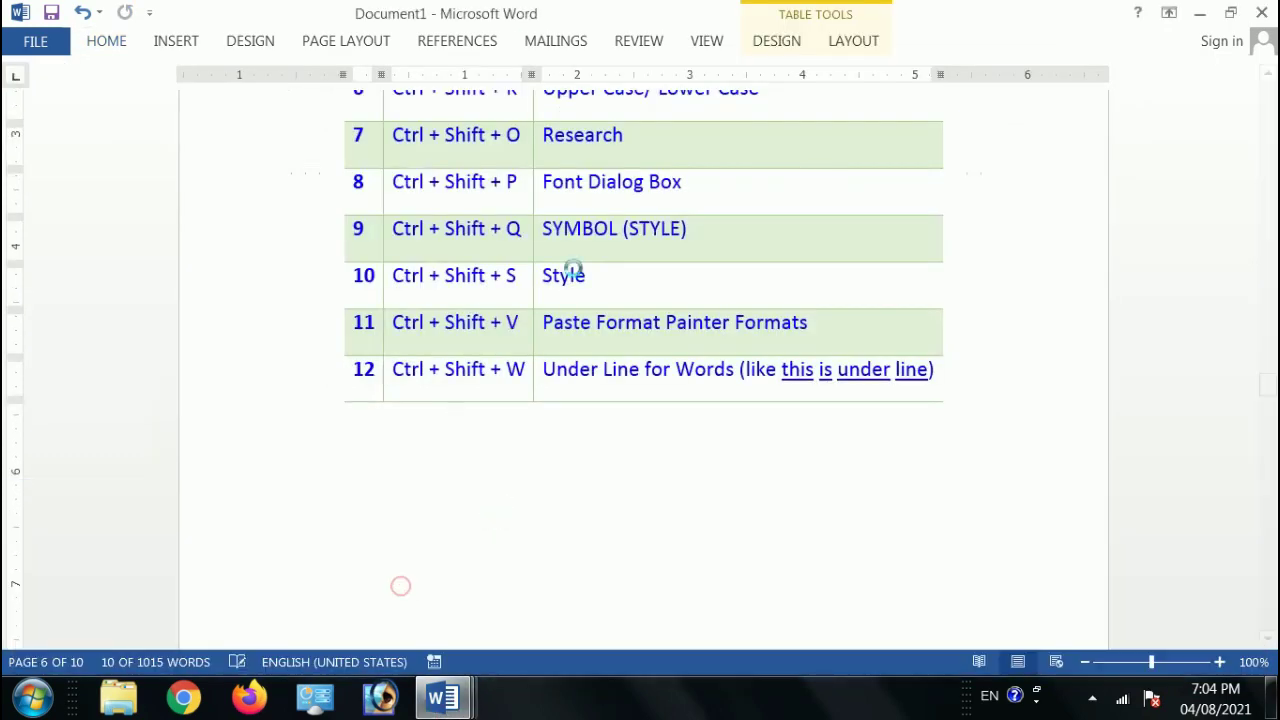
scroll(665, 275, up, 8)
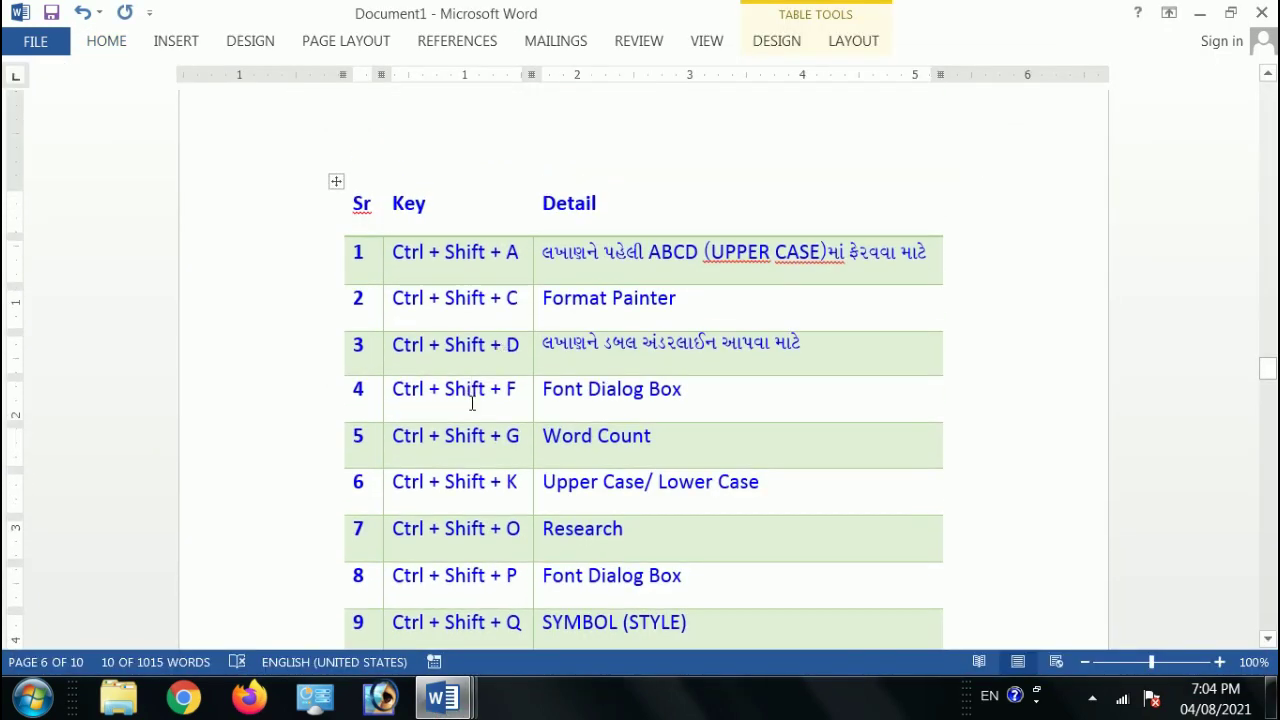
click(593, 355)
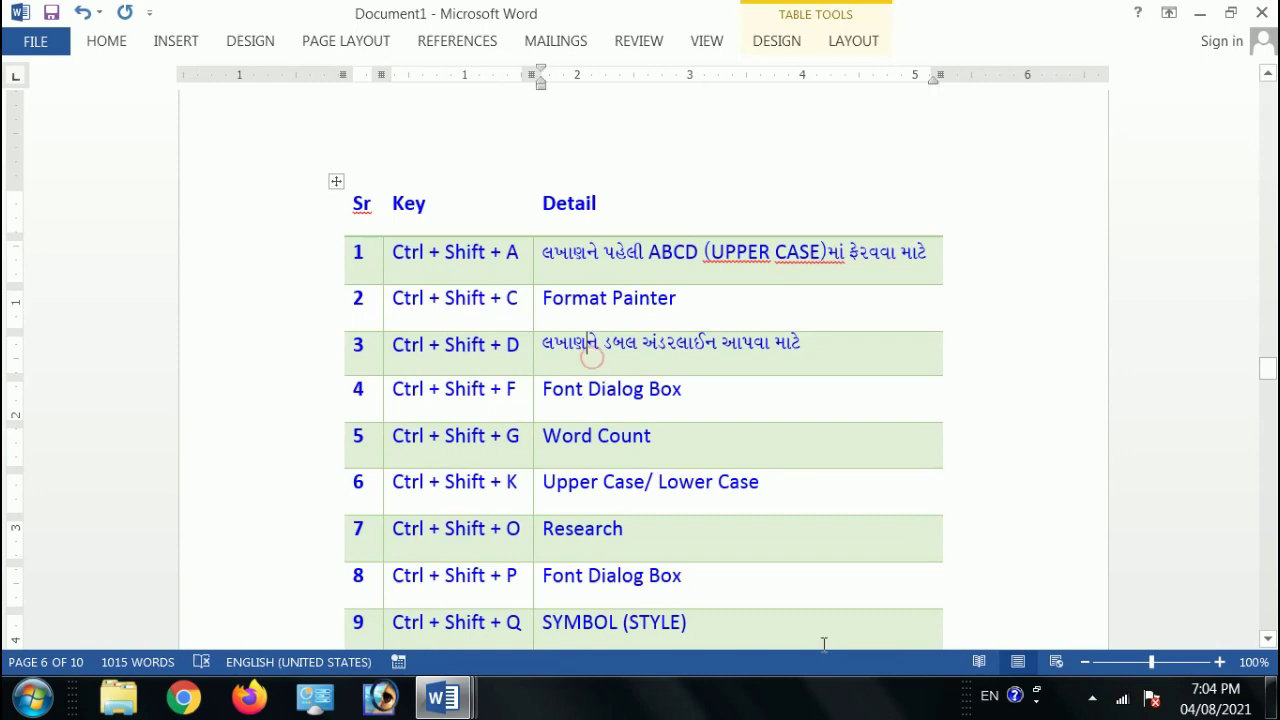
Step: Return to Document5 and delete all of its contents
key(alt+Tab)
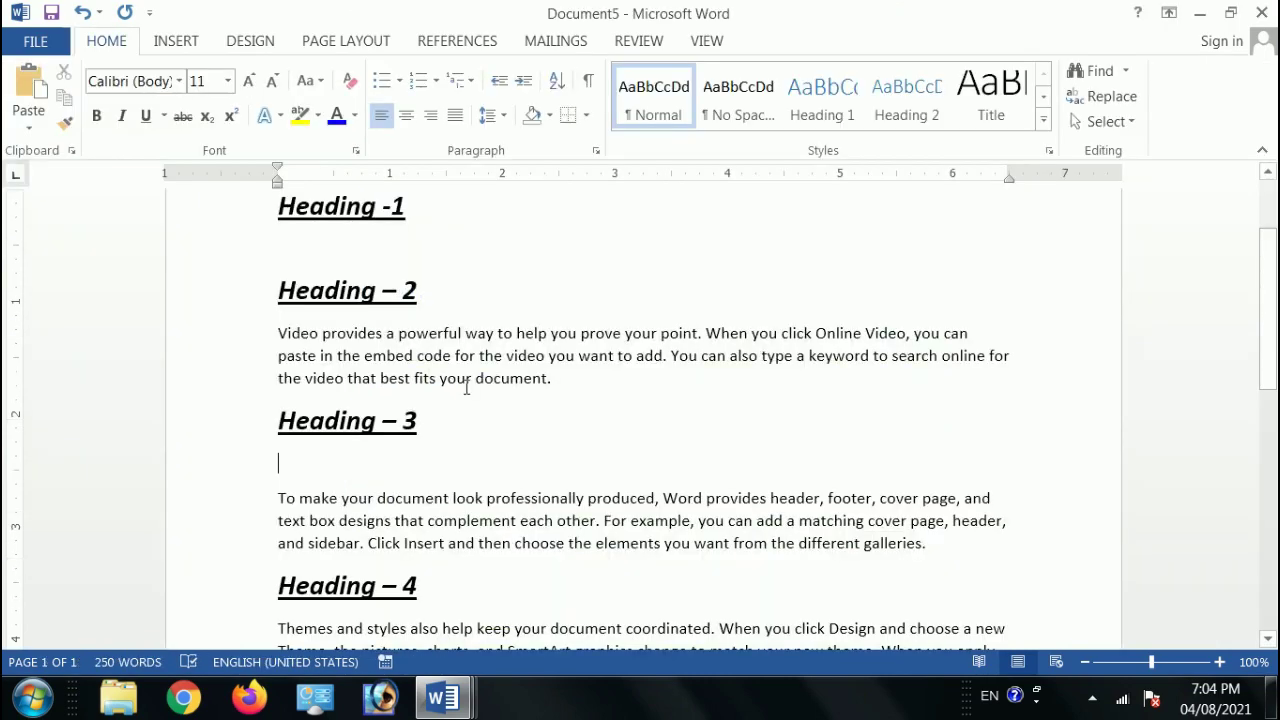
key(ctrl+a)
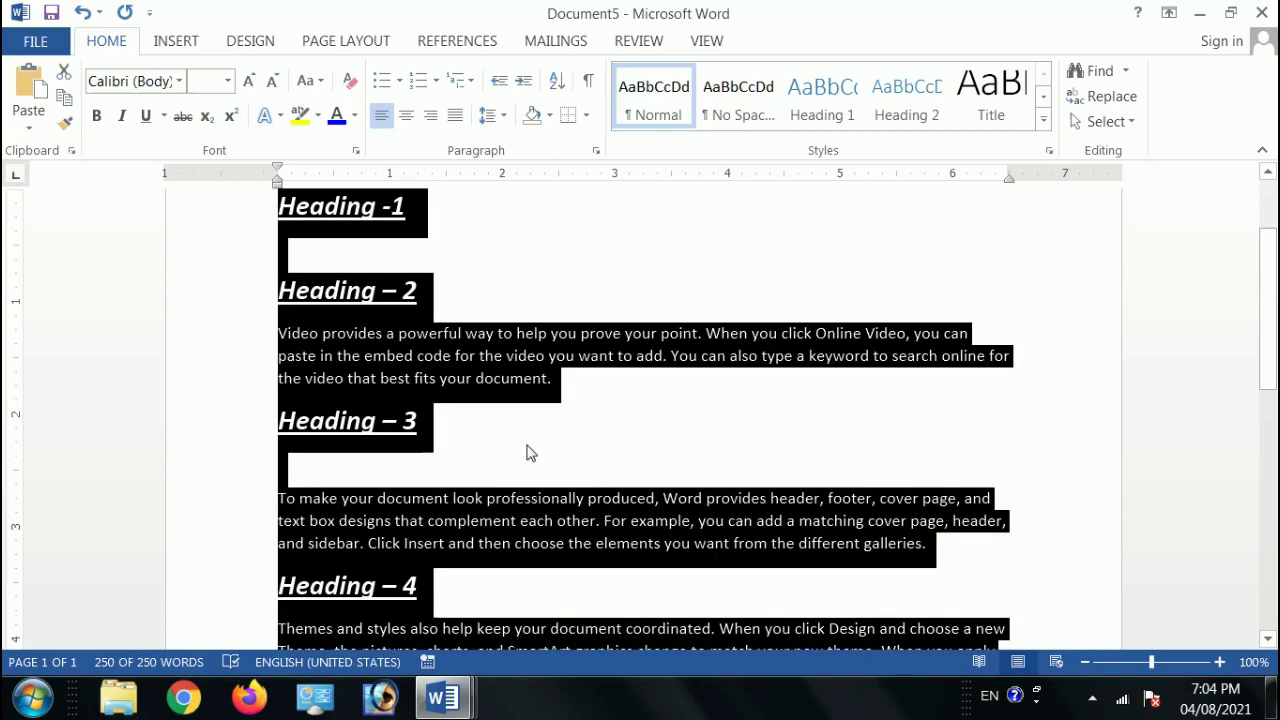
key(Delete)
Step: Insert a table with five columns and two rows into the empty document
key(alt+a)
key(i)
key(t)
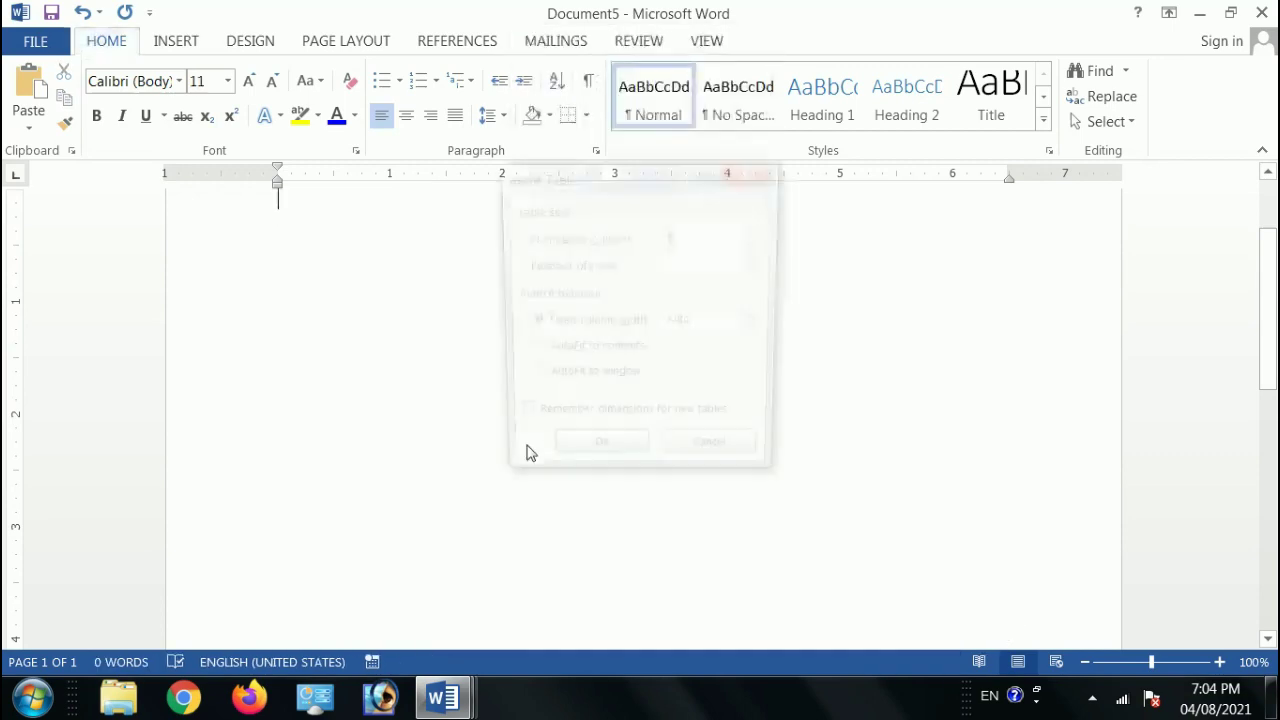
key(Return)
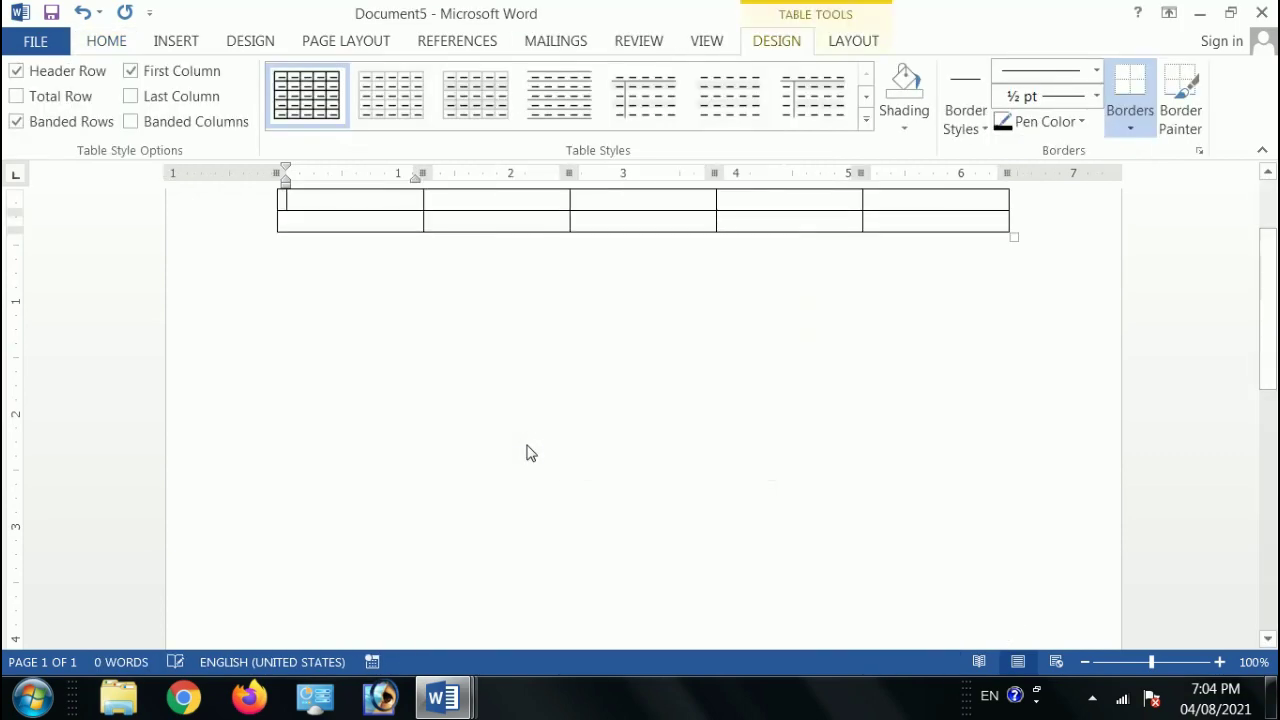
Step: Fill the table's header row with sr, item, qty, rate and total
text(sr)
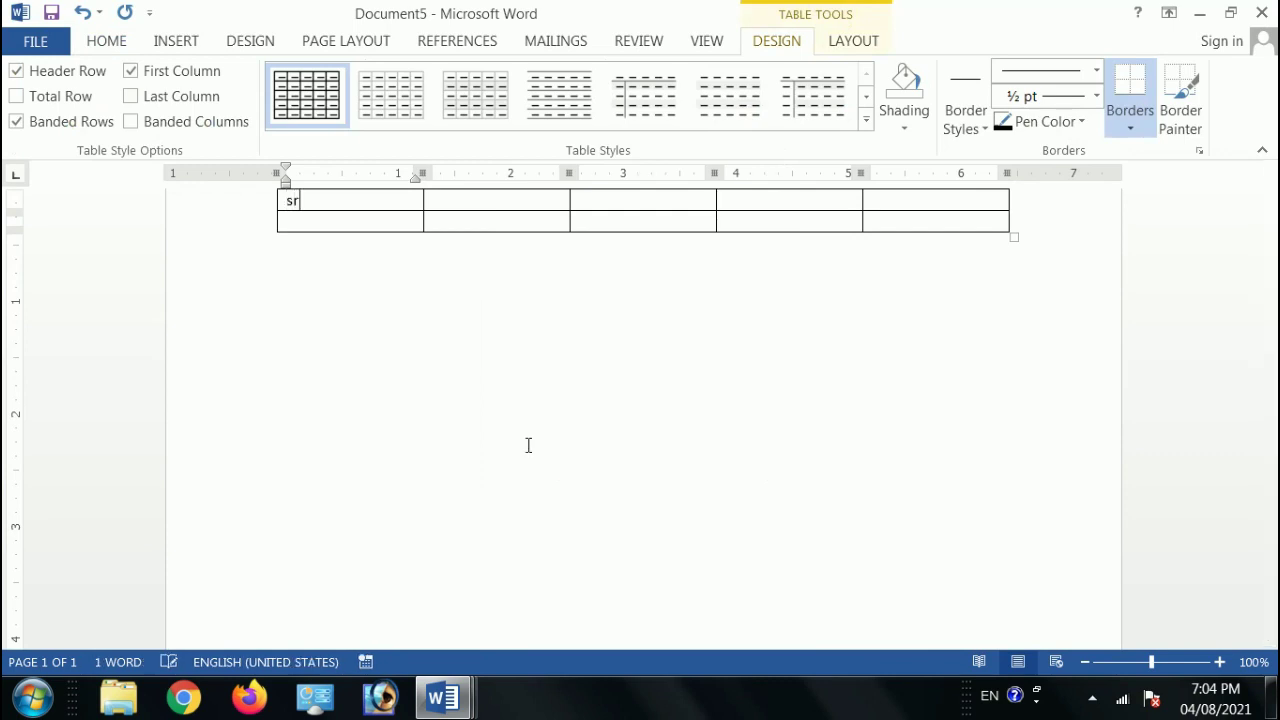
key(Tab)
text(item)
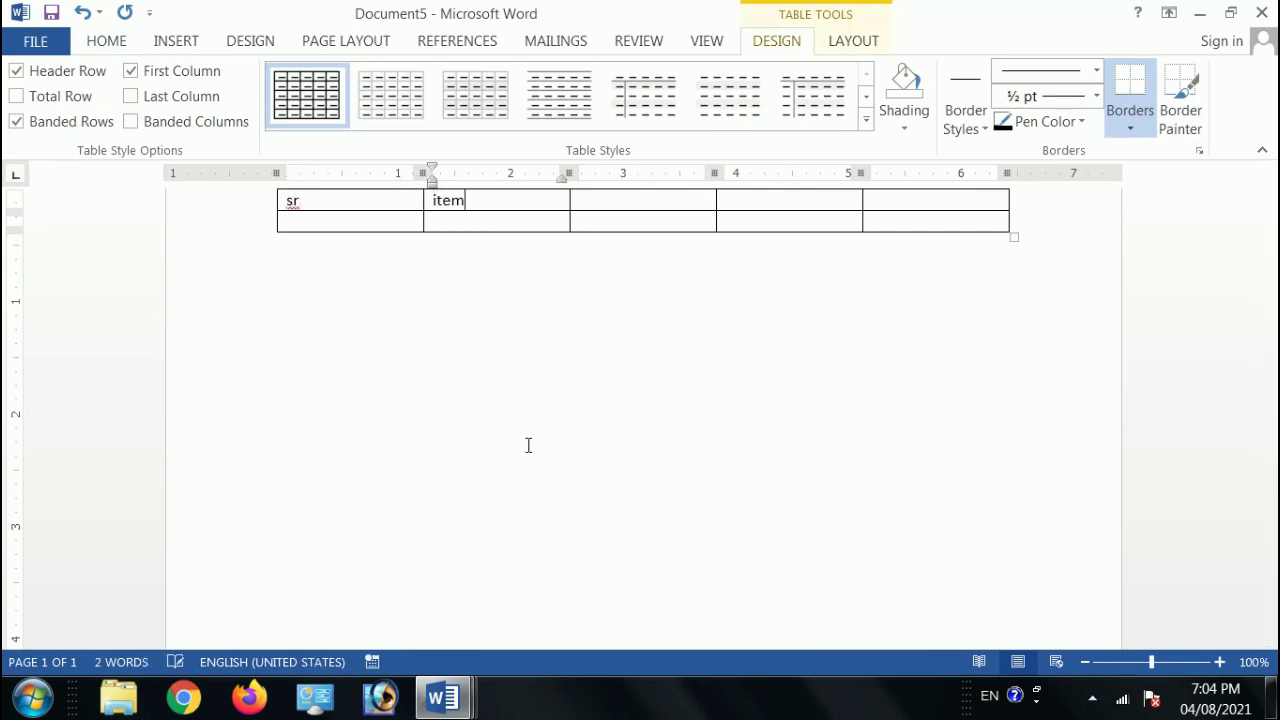
key(Tab)
text(qty)
key(Tab)
text(rate)
key(Tab)
text(total)
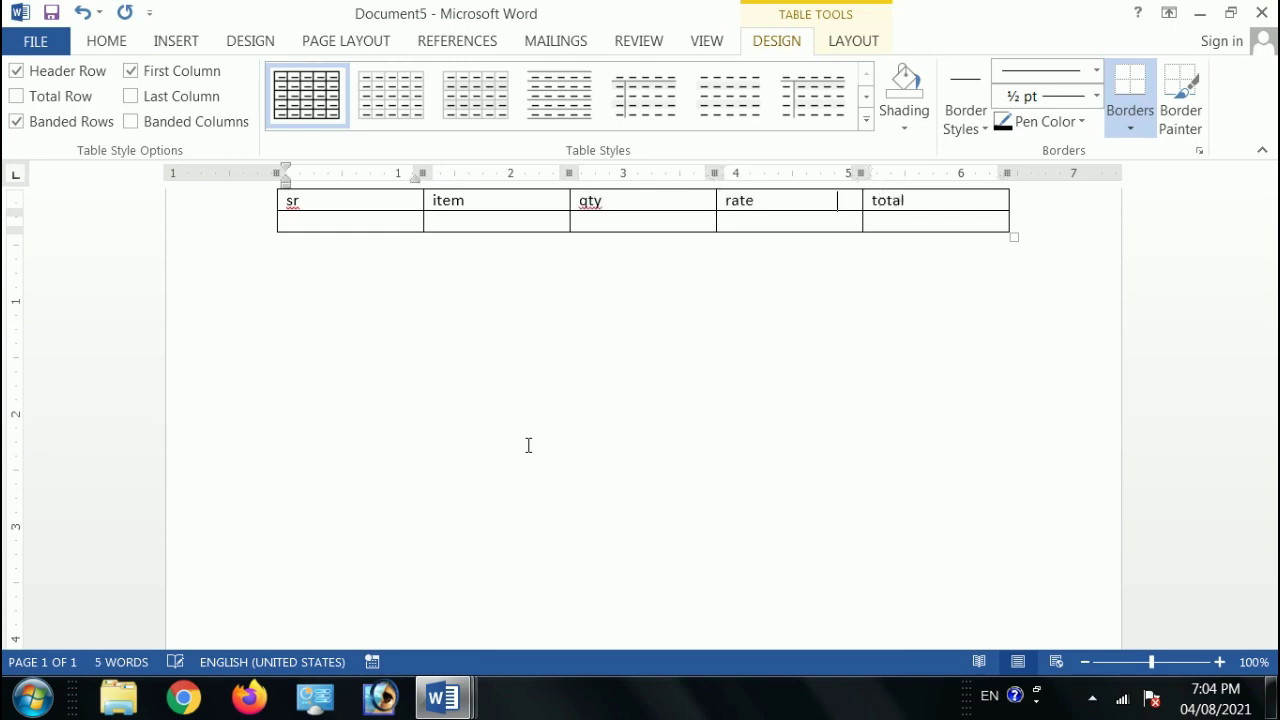
Step: Enter 202020 in the cell below total, removing the extra line and stray backslash
key(Tab)
key(Tab)
key(Tab)
key(Tab)
key(Tab)
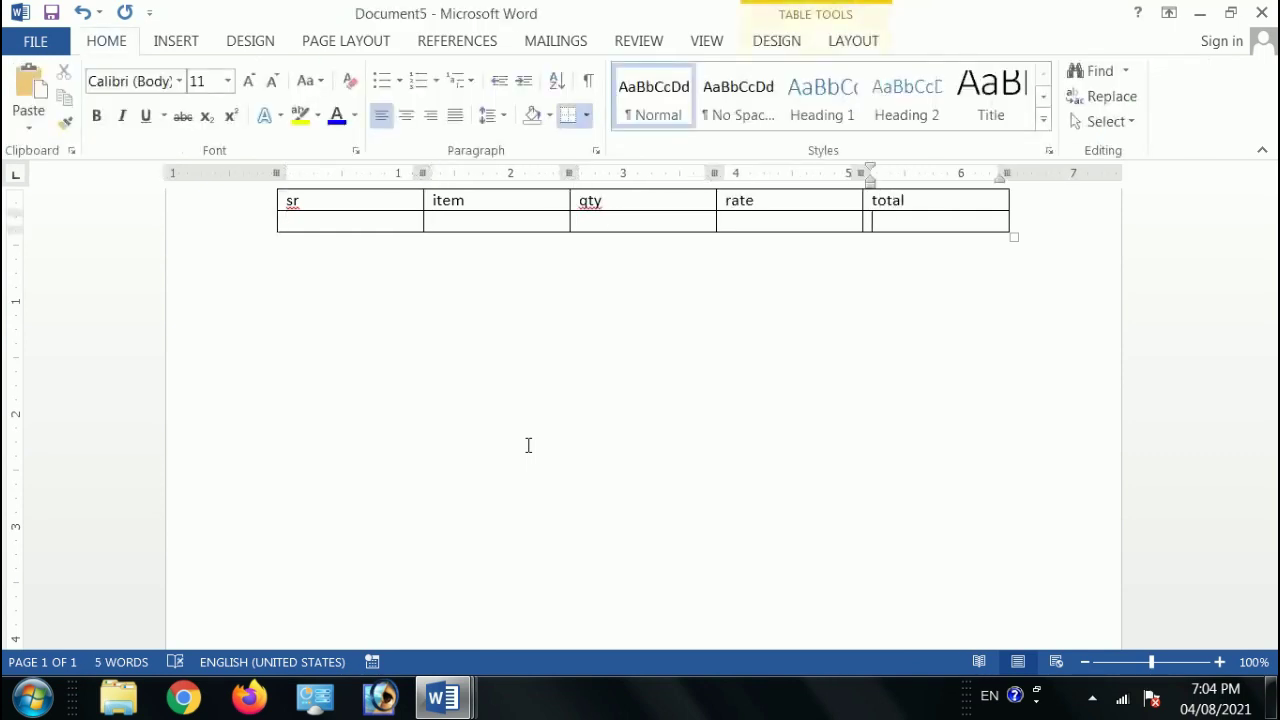
text(202020)
key(Return)
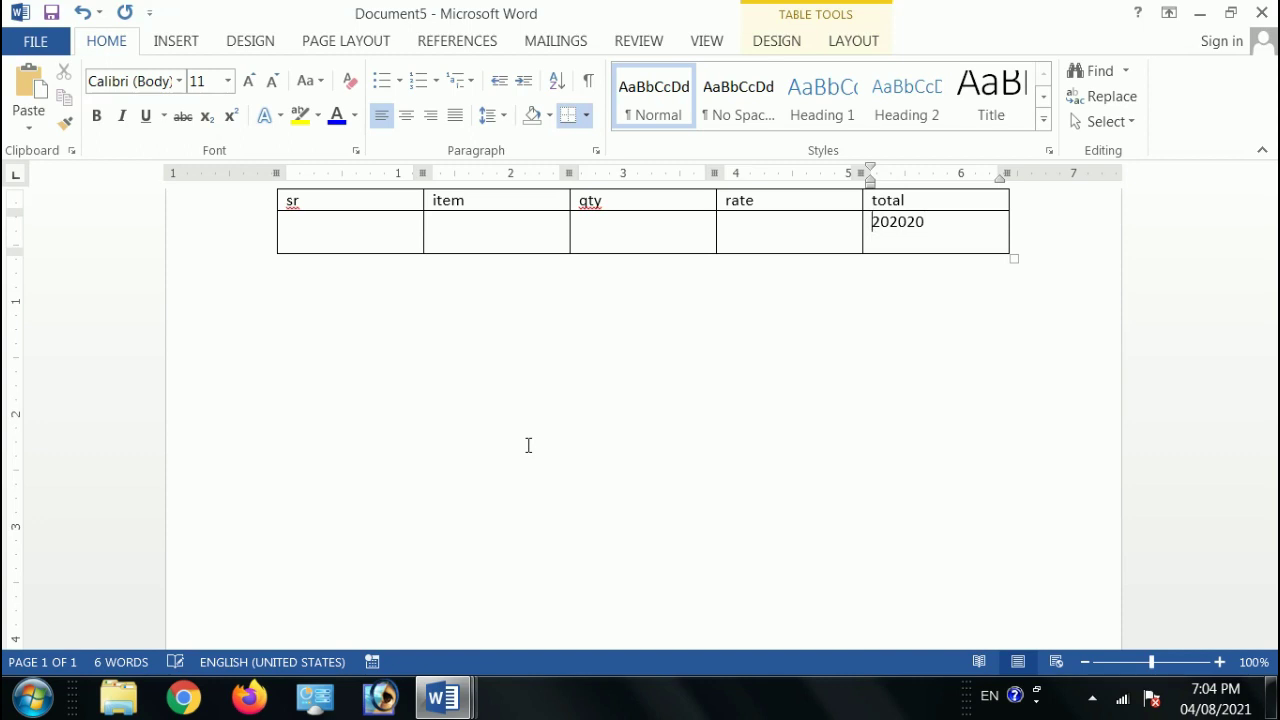
key(BackSpace)
text(\)
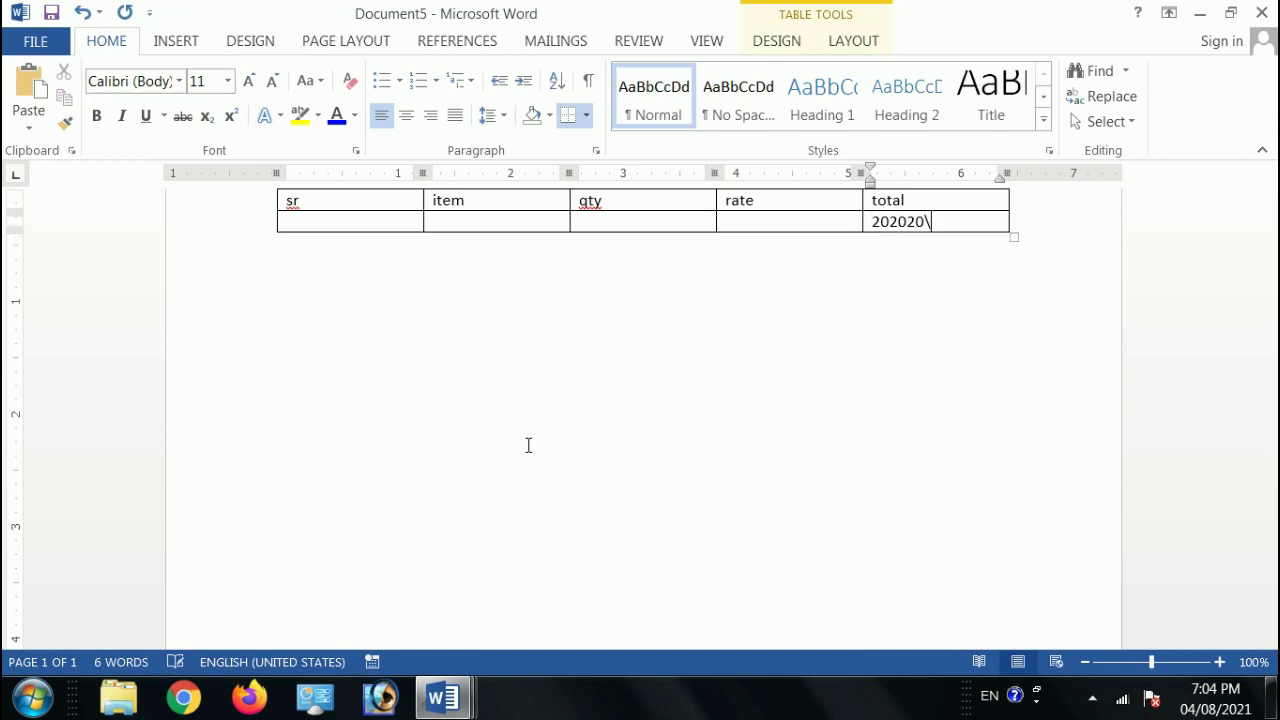
key(BackSpace)
Step: Apply a double underline to 202020 in the total column, checking the shortcut in Document1's table
key(shift+Home)
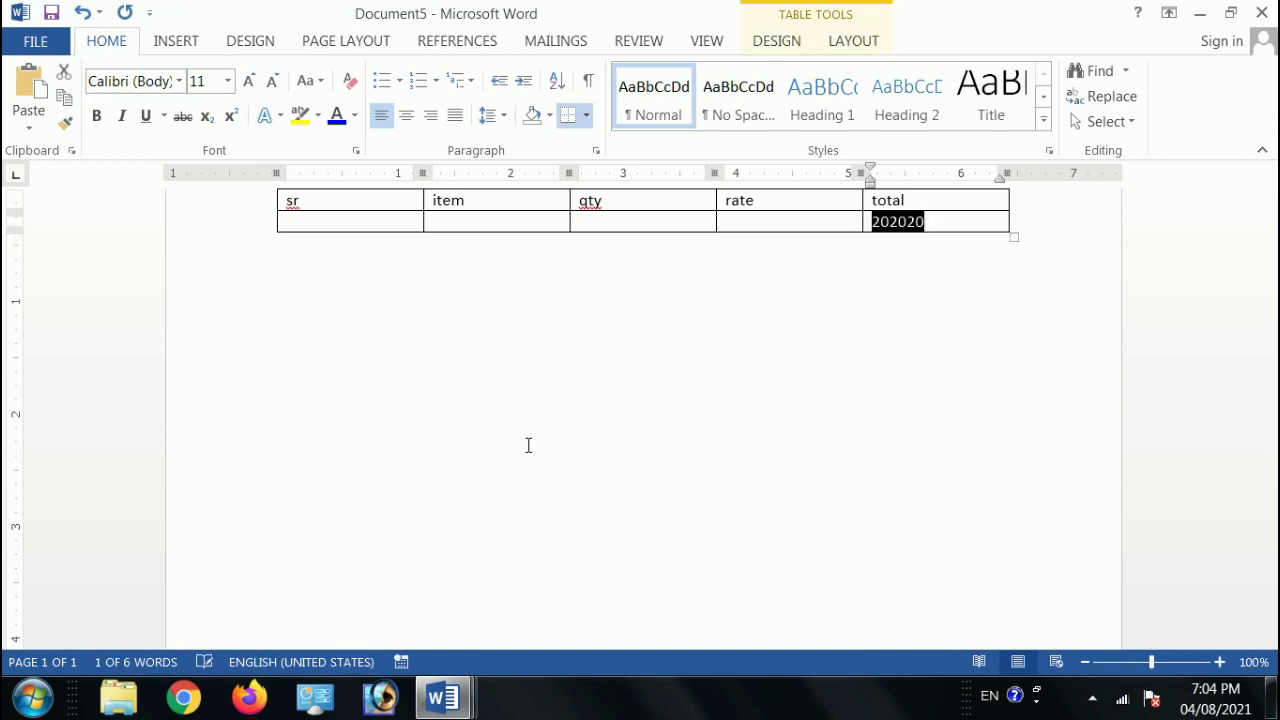
key(alt+Tab)
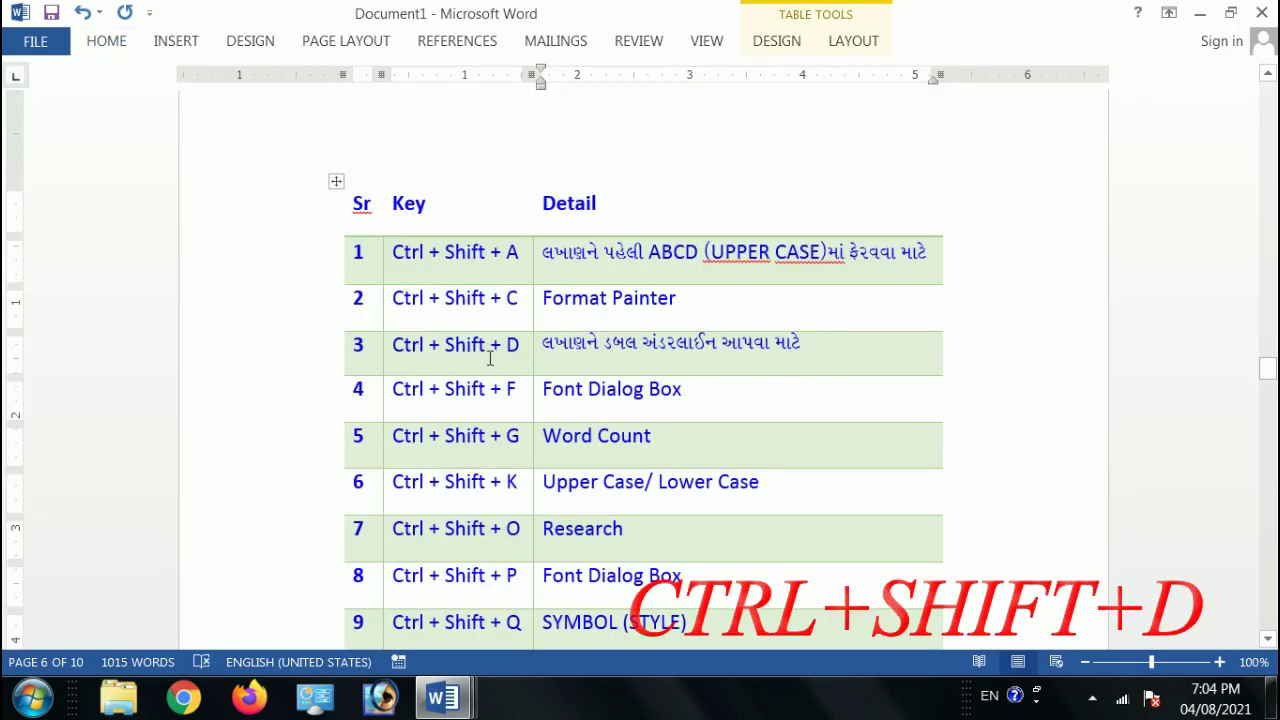
key(alt+Tab)
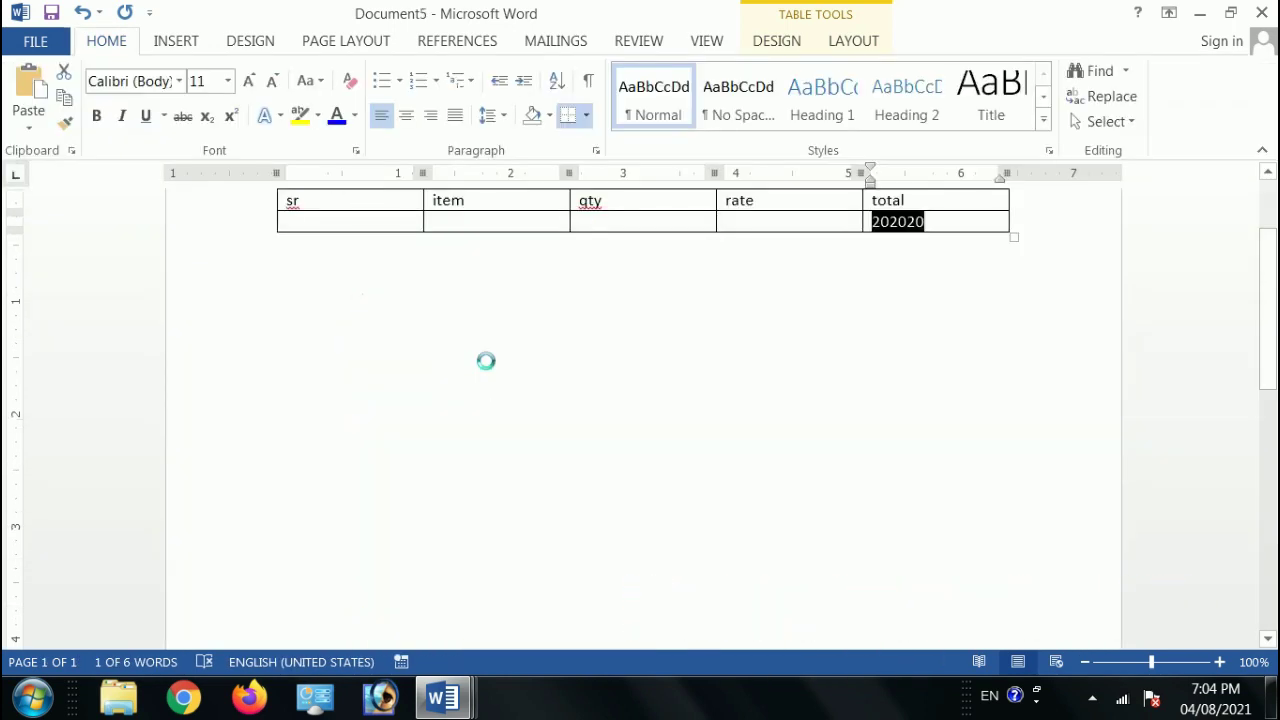
key(ctrl+shift+d)
click(487, 361)
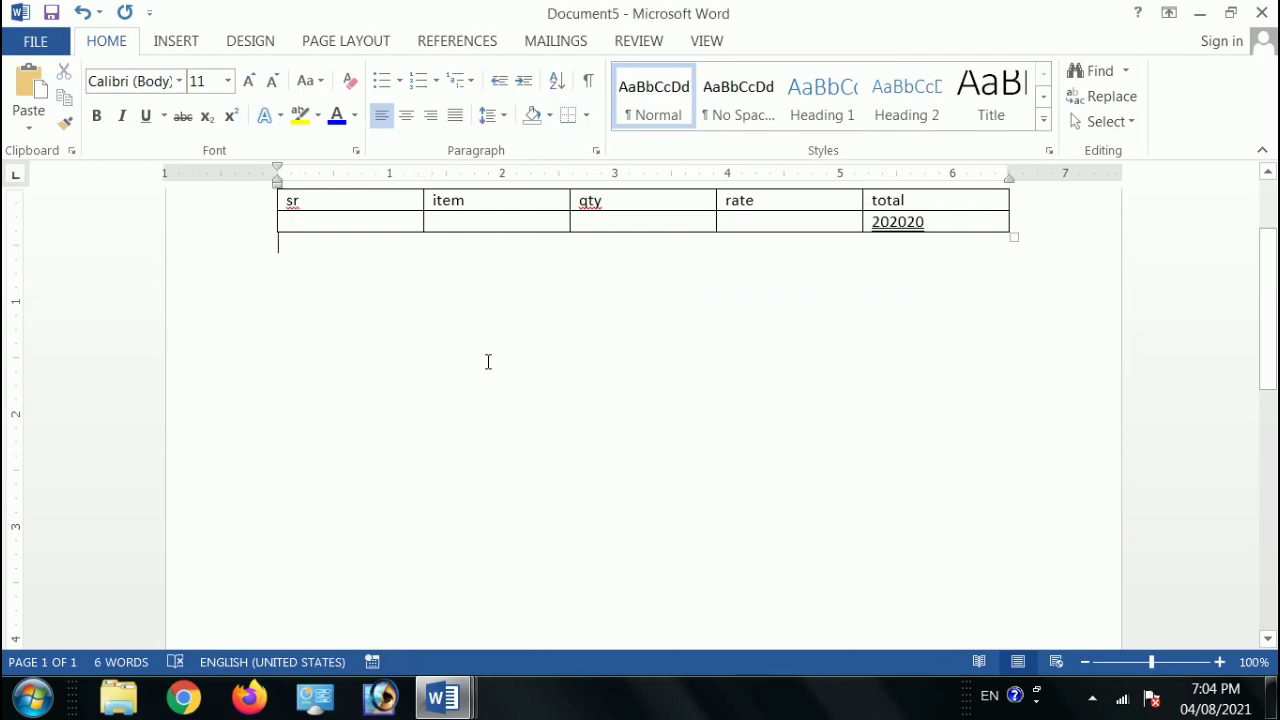
Step: Enlarge the font of the double-underlined 202020 by several sizes
click(937, 218)
key(shift+Home)
key(ctrl+shift+period)
key(ctrl+shift+period)
key(ctrl+shift+period)
key(ctrl+shift+period)
key(ctrl+shift+period)
key(ctrl+shift+period)
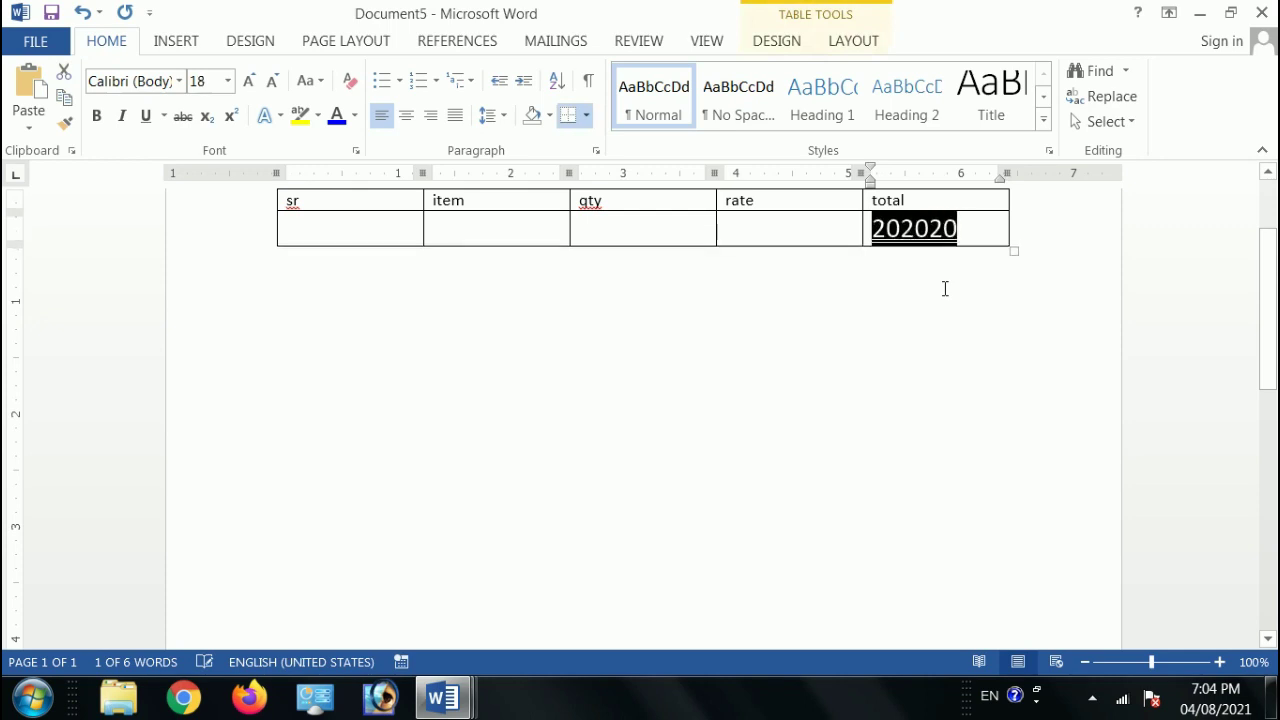
click(945, 288)
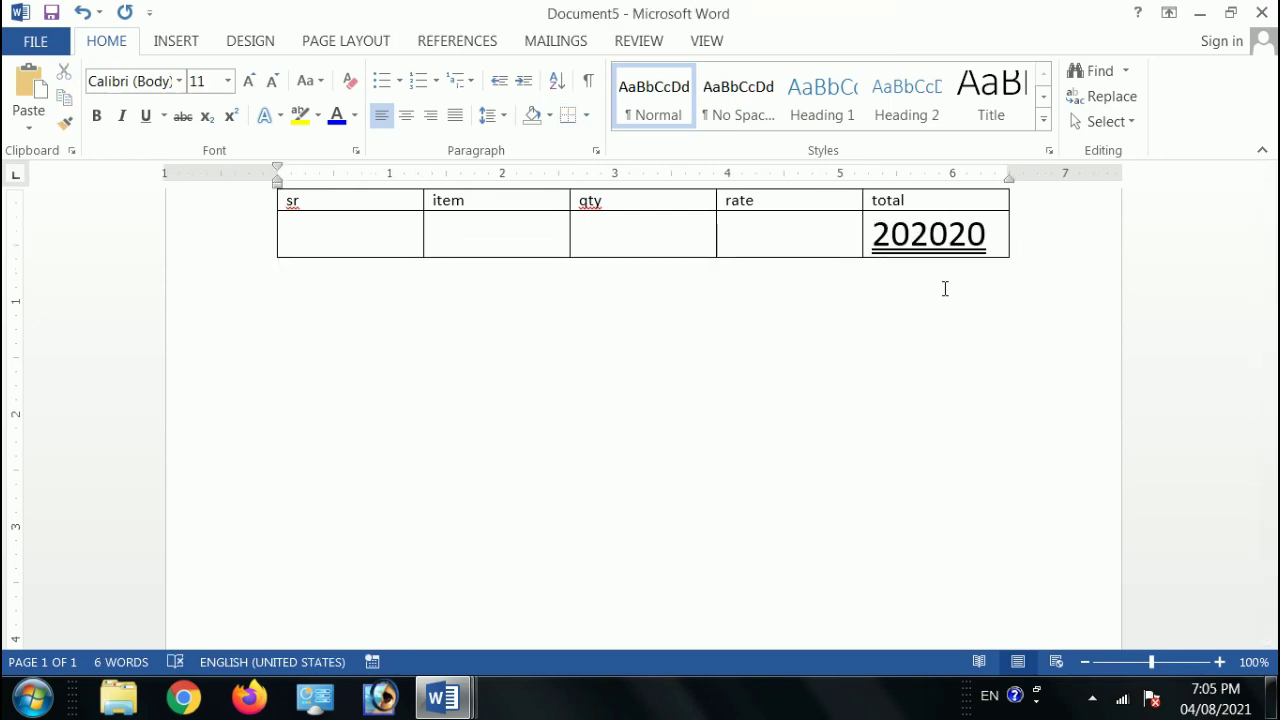
Step: Switch to Document1 and open the Font dialog several times for the Ctrl + Shift + D row's detail text, closing it without changes
key(alt+Tab)
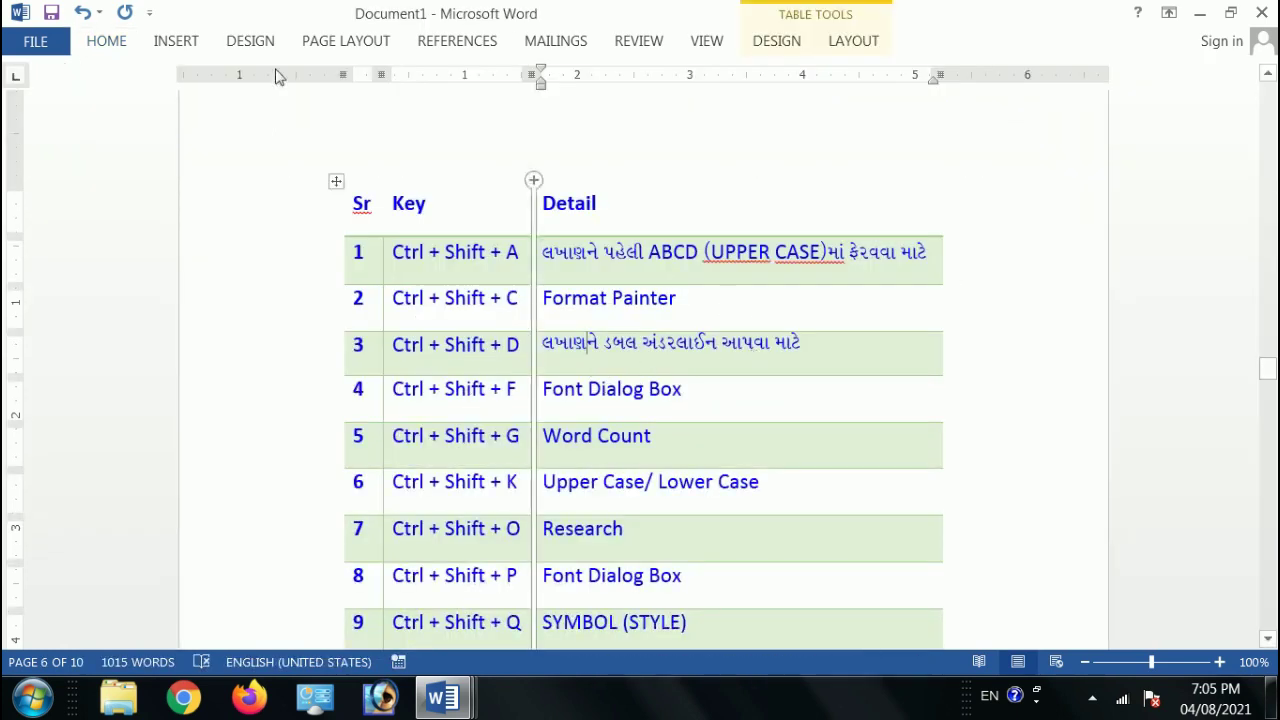
click(112, 46)
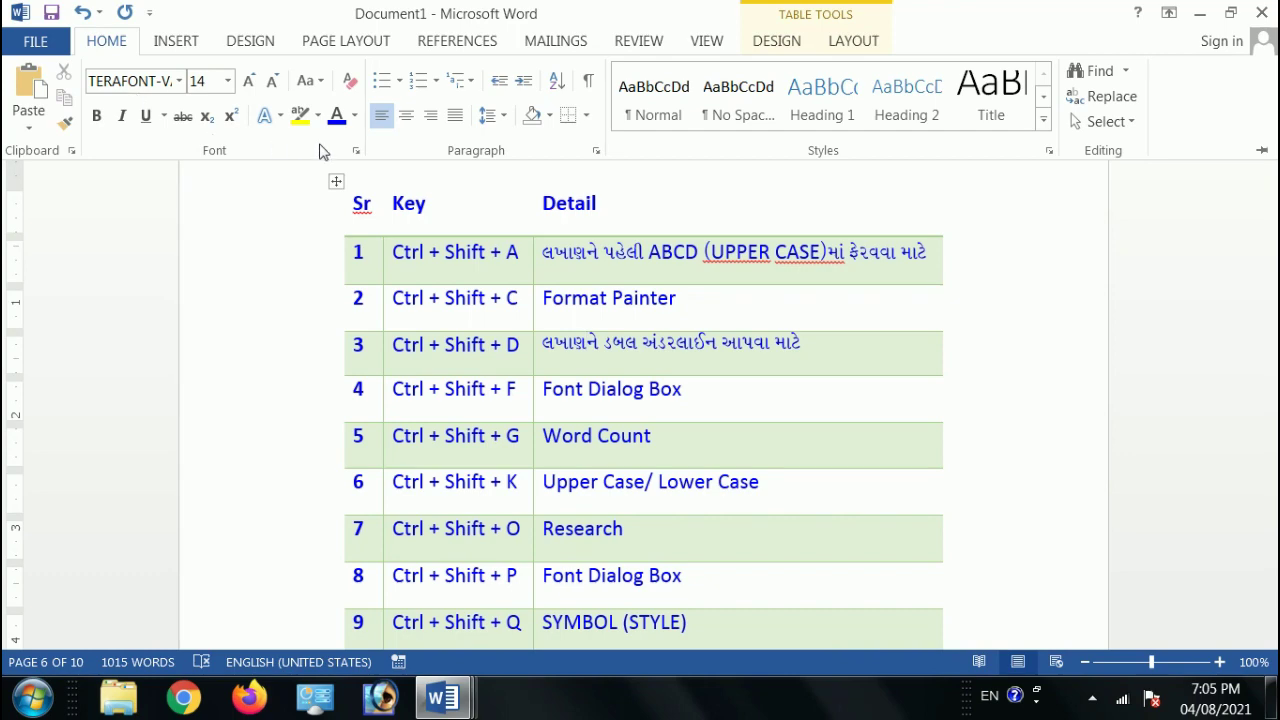
click(356, 150)
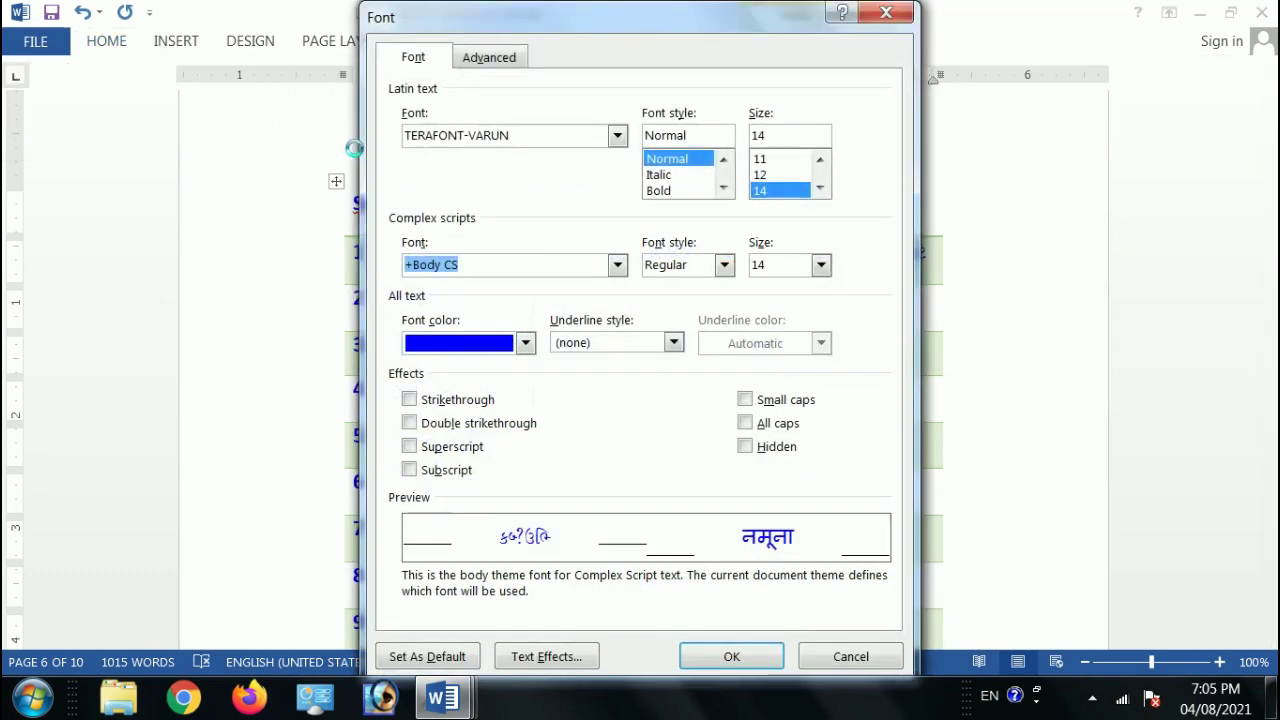
key(Escape)
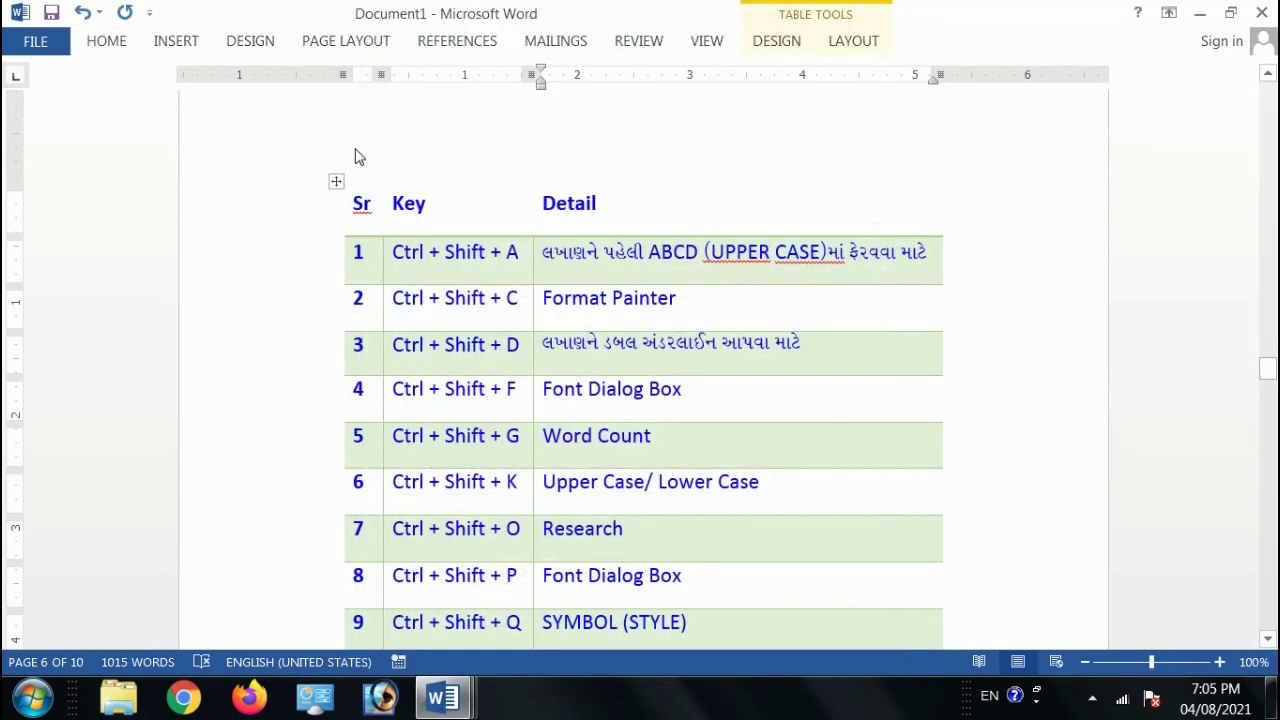
key(ctrl+shift+f)
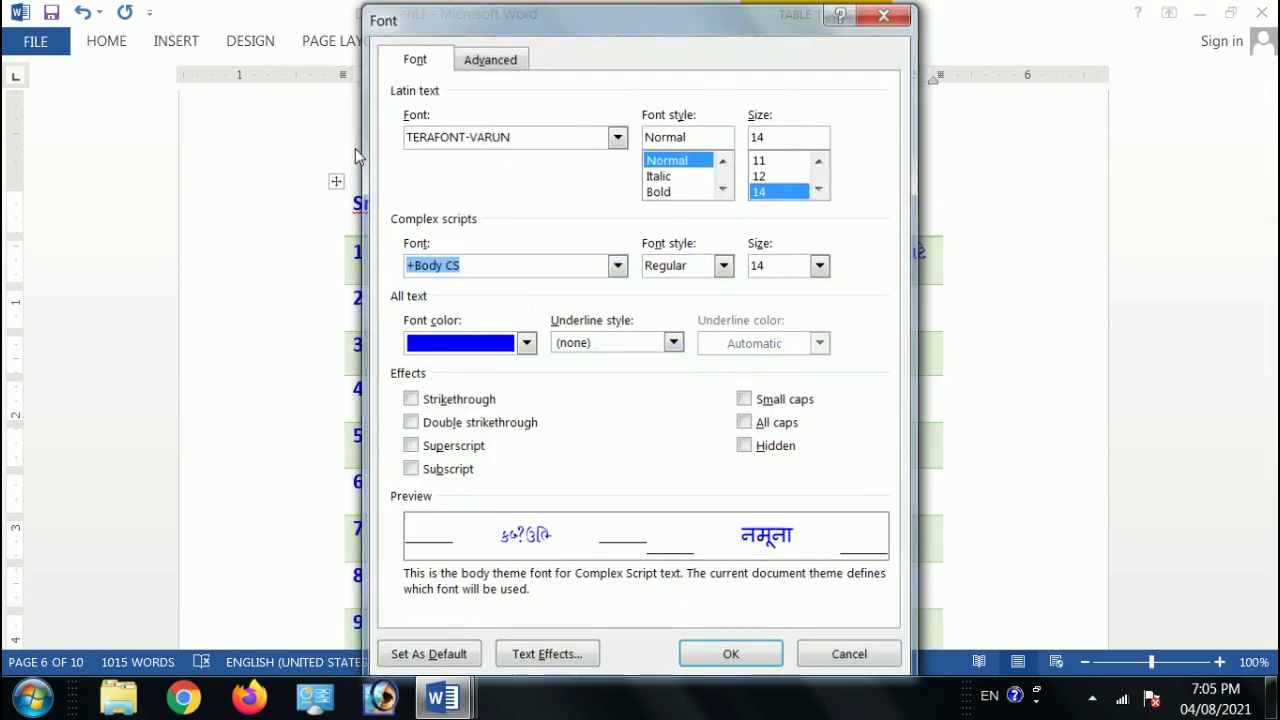
key(Escape)
key(ctrl+shift+f)
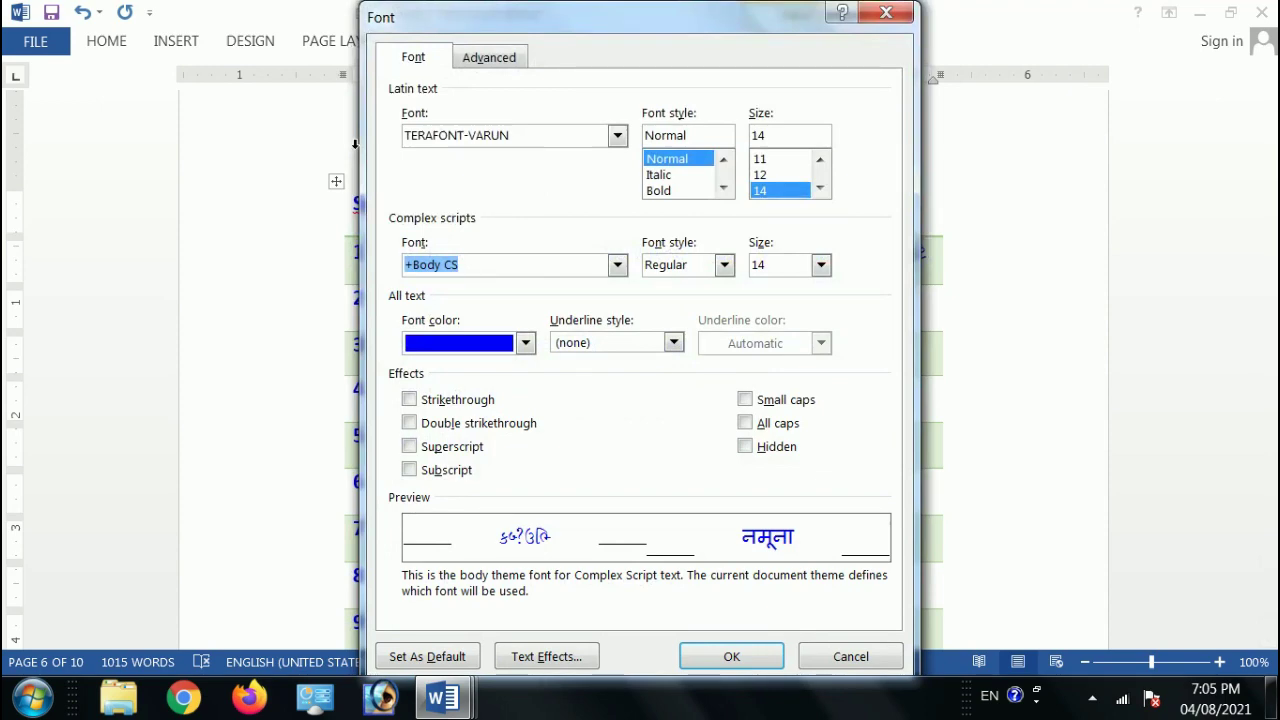
key(Escape)
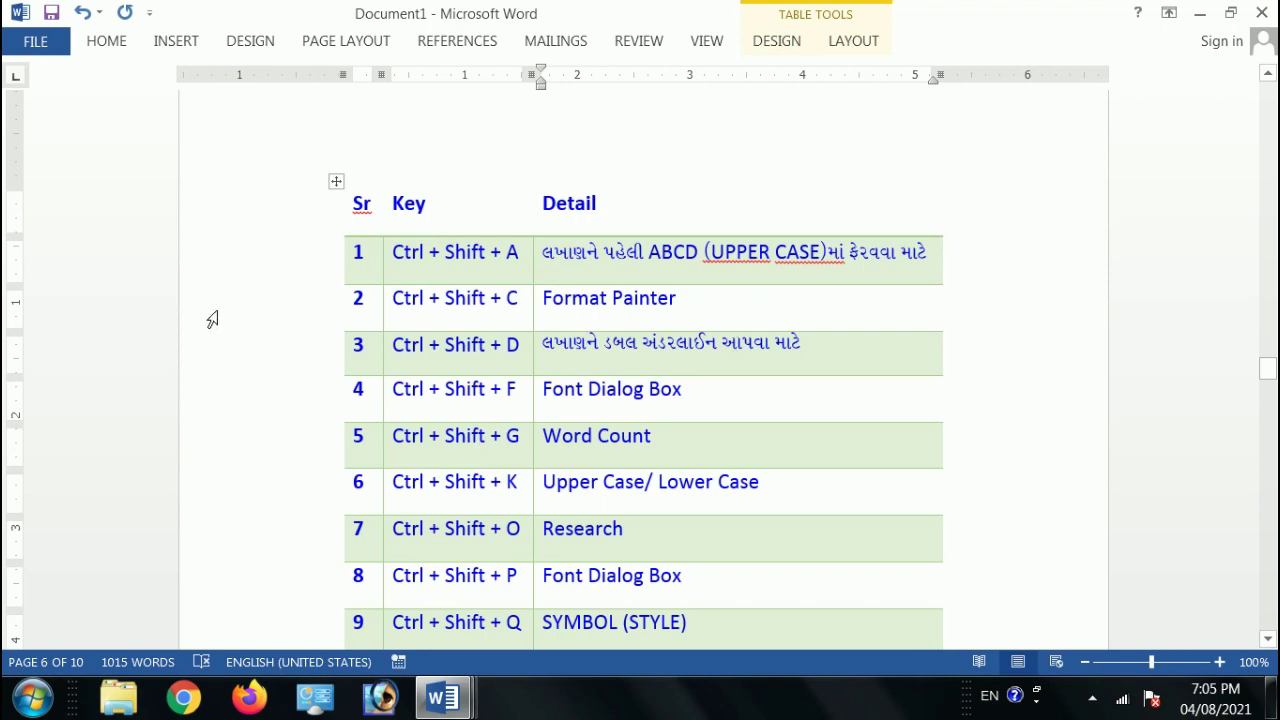
Step: Return to Document5 and write a short line beginning with "200 easy" below the table
key(alt+Tab)
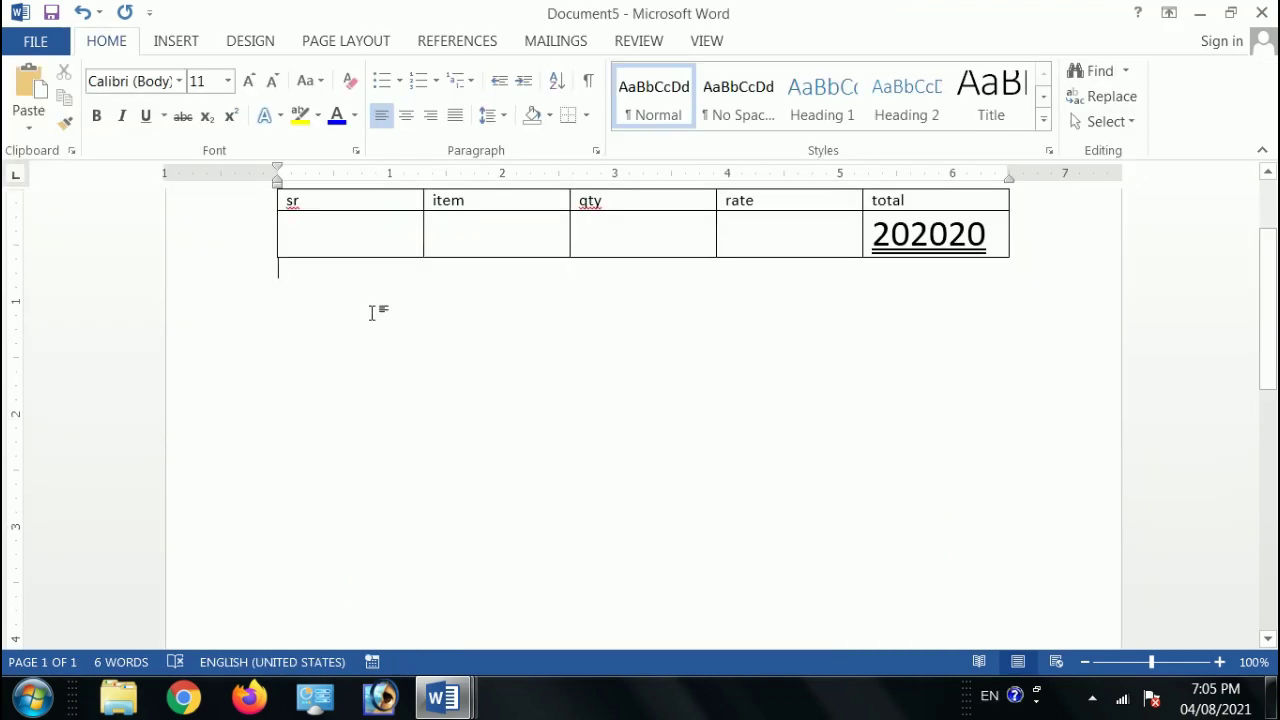
key(Return)
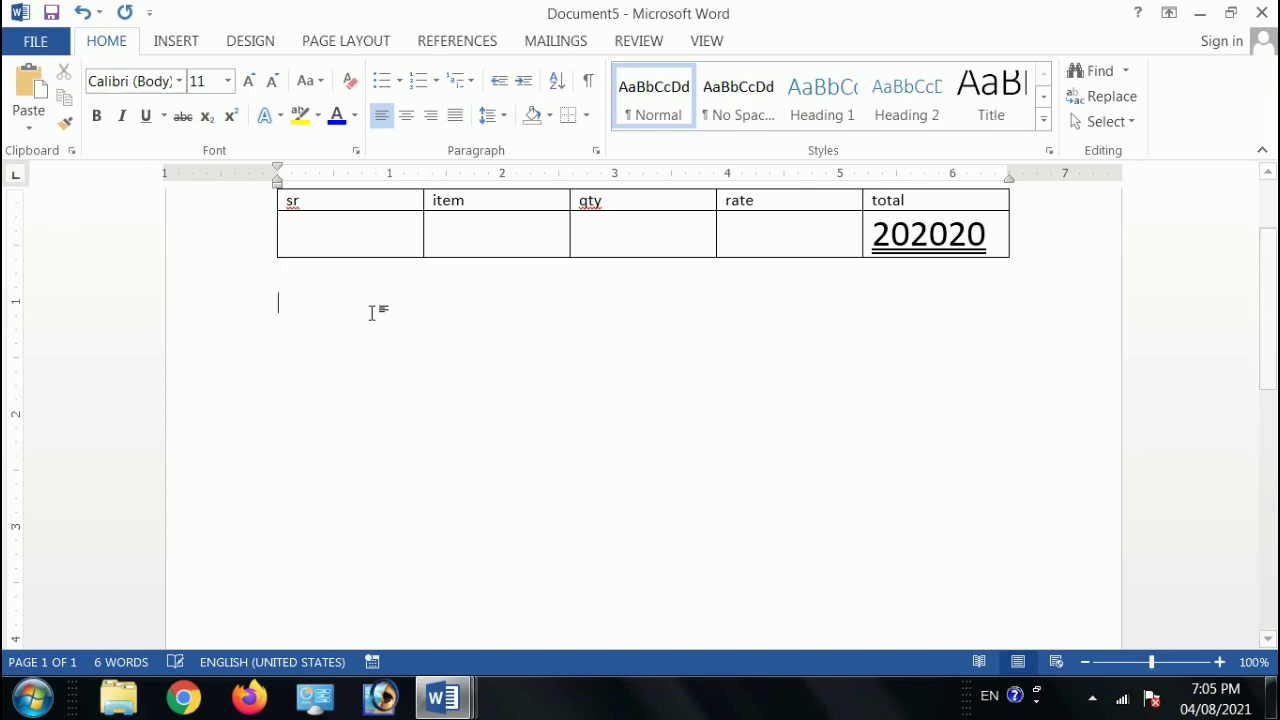
text(200 easys)
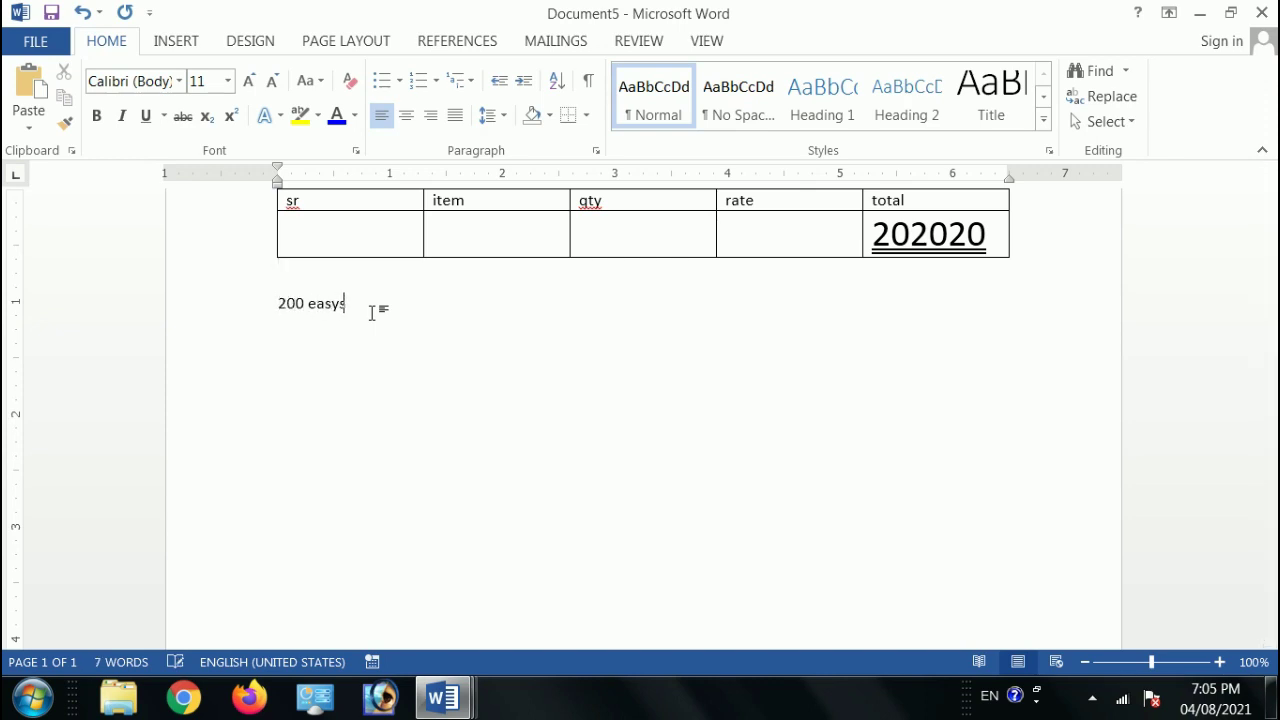
key(Return)
key(Up)
key(End)
key(BackSpace)
Step: Generate sample paragraphs with =rand() on a new line below the short text line
key(Return)
key(Down)
text(=rand())
key(Return)
key(Up)
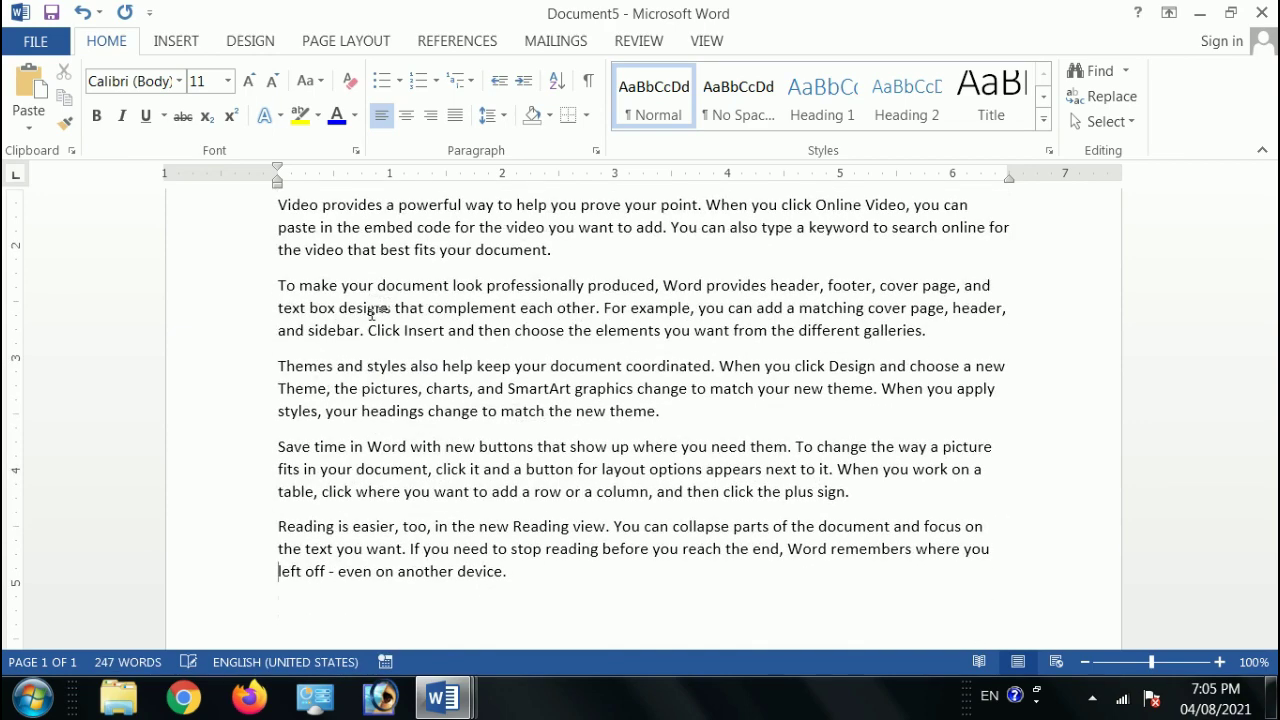
Step: View the statistics for Document5 in the Word Count dialog and close it
scroll(455, 394, down, 3)
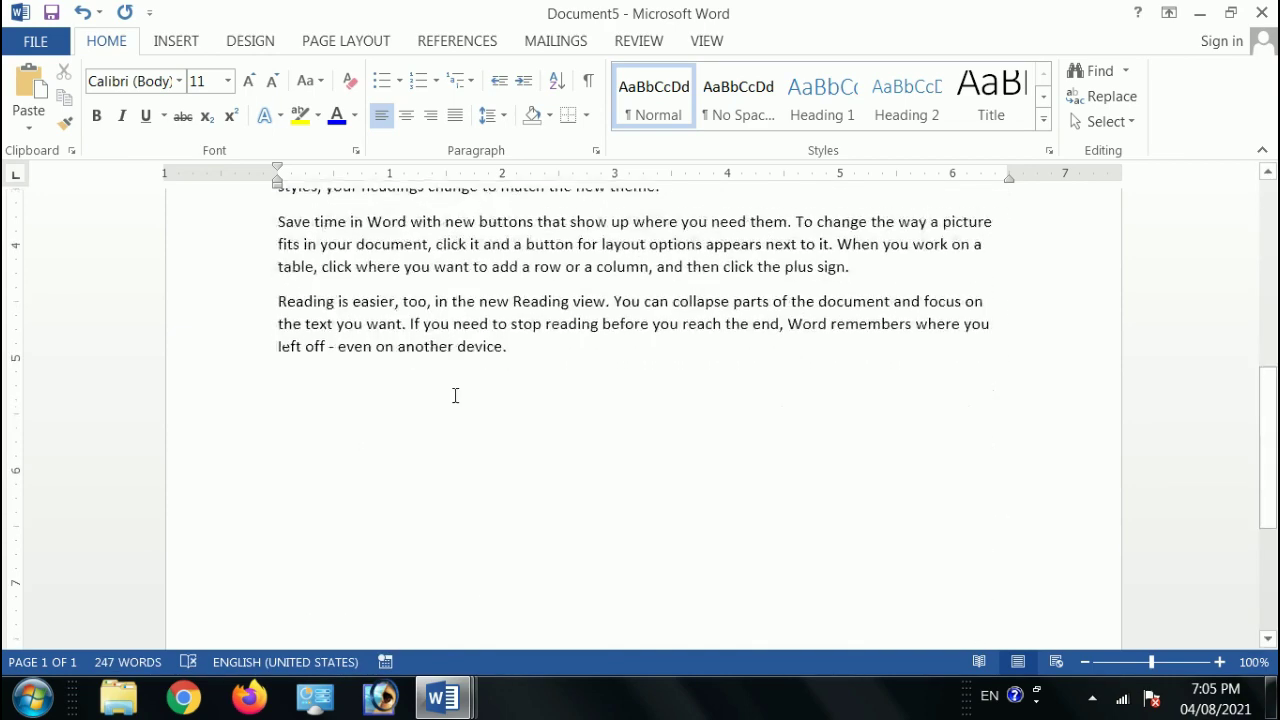
scroll(455, 393, up, 6)
scroll(455, 394, up, 1)
scroll(455, 394, down, 4)
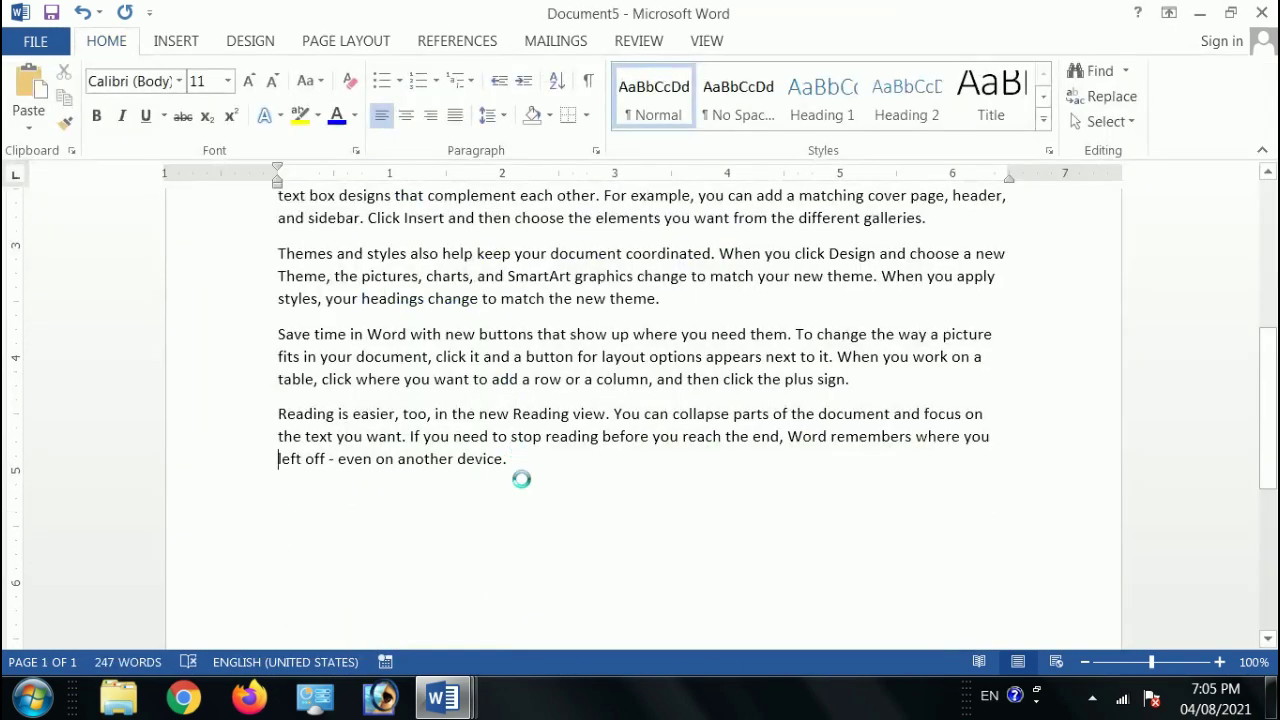
key(ctrl+shift+g)
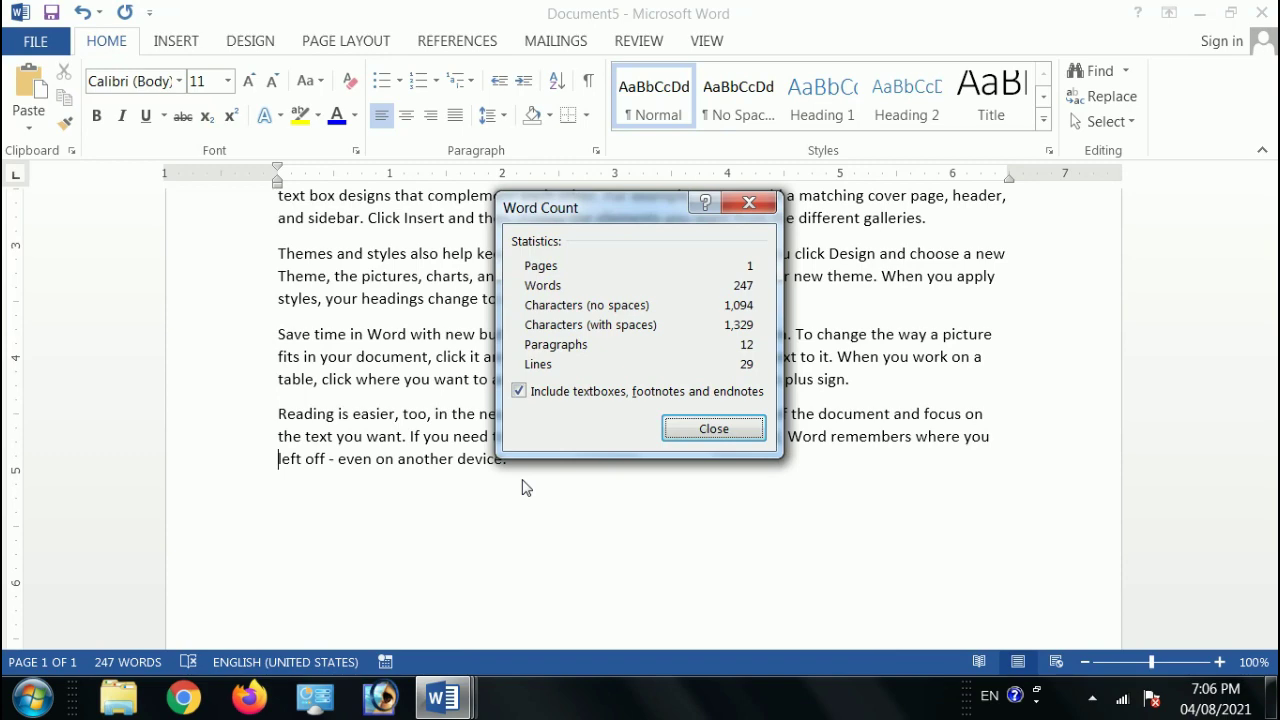
click(728, 426)
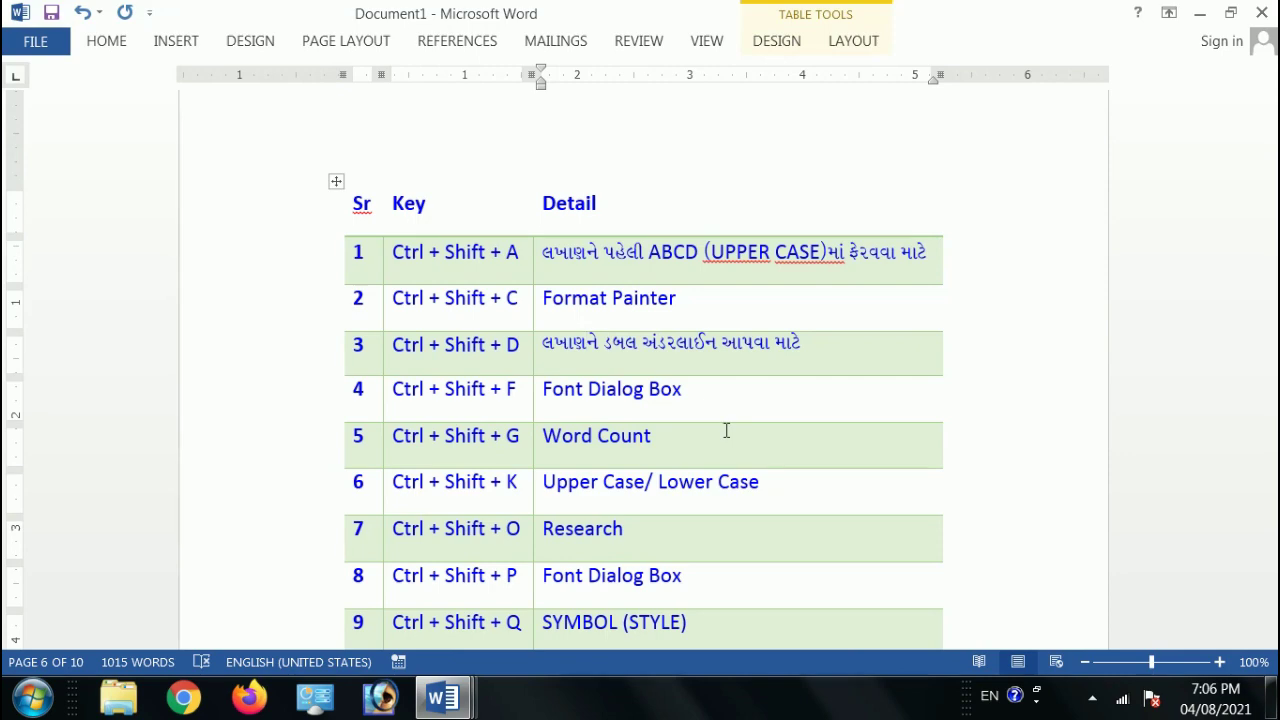
Step: Apply small caps to the "Save time in Word" paragraph in Document5 and remove them again
key(alt+Tab)
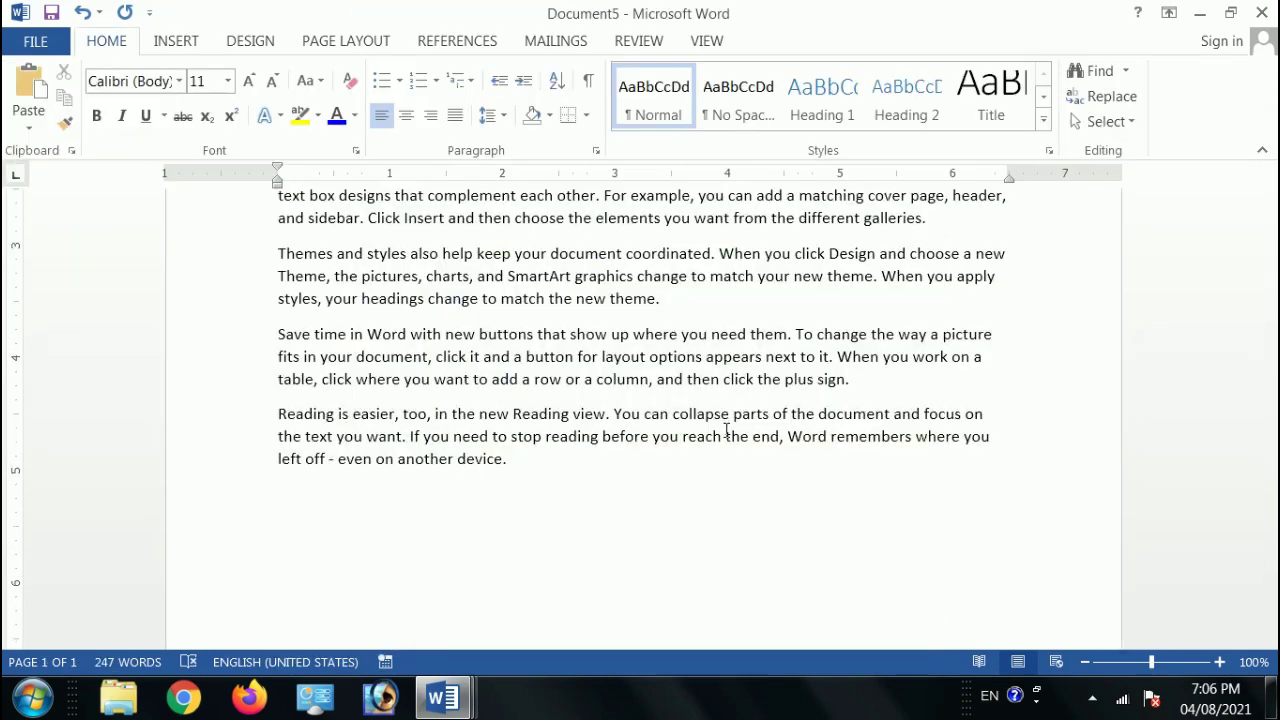
key(Up)
key(Up)
key(Up)
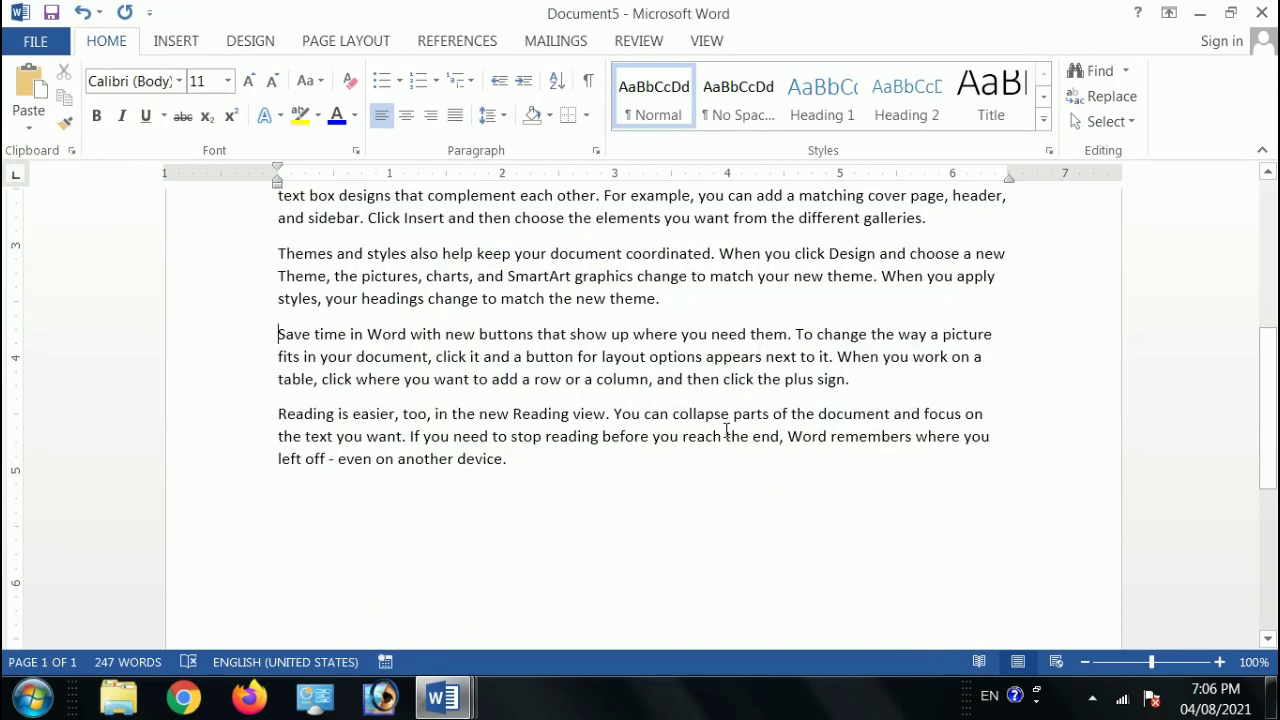
key(shift+Down)
key(shift+Down)
key(shift+Down)
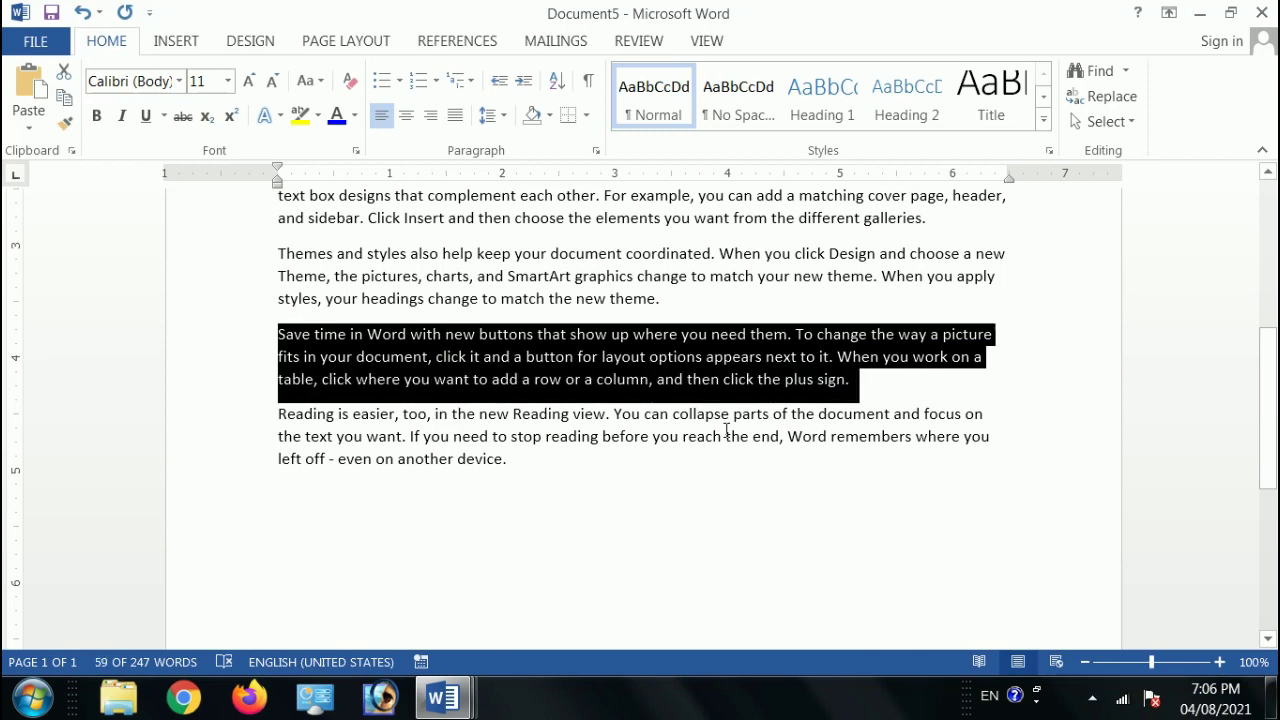
key(ctrl+shift+k)
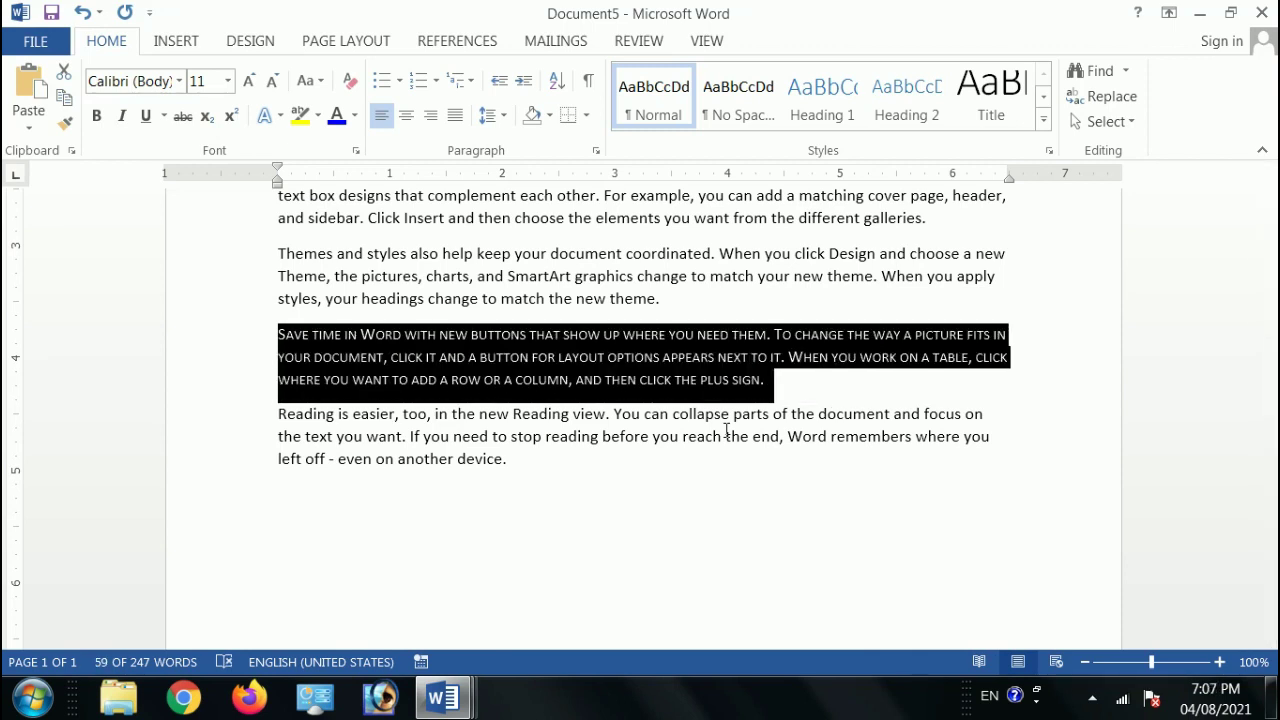
key(ctrl+shift+k)
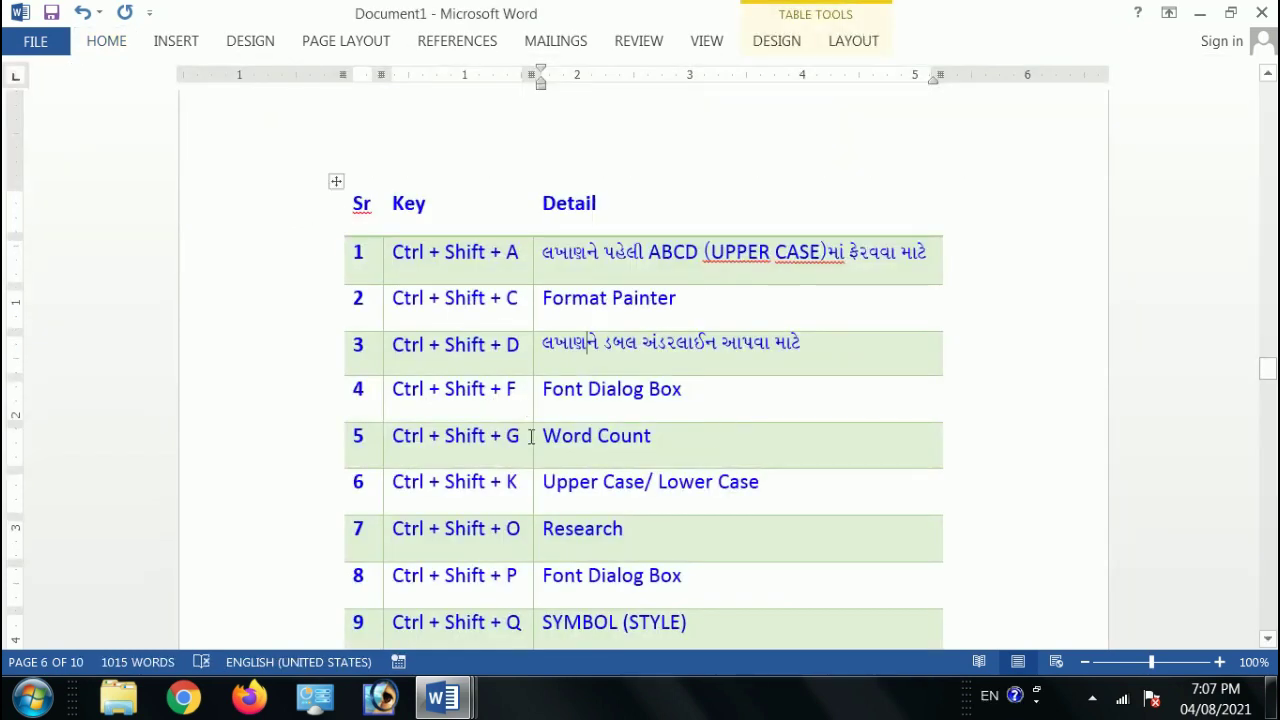
Step: Add a new line reading "good" after the last sample paragraph in Document5
click(600, 530)
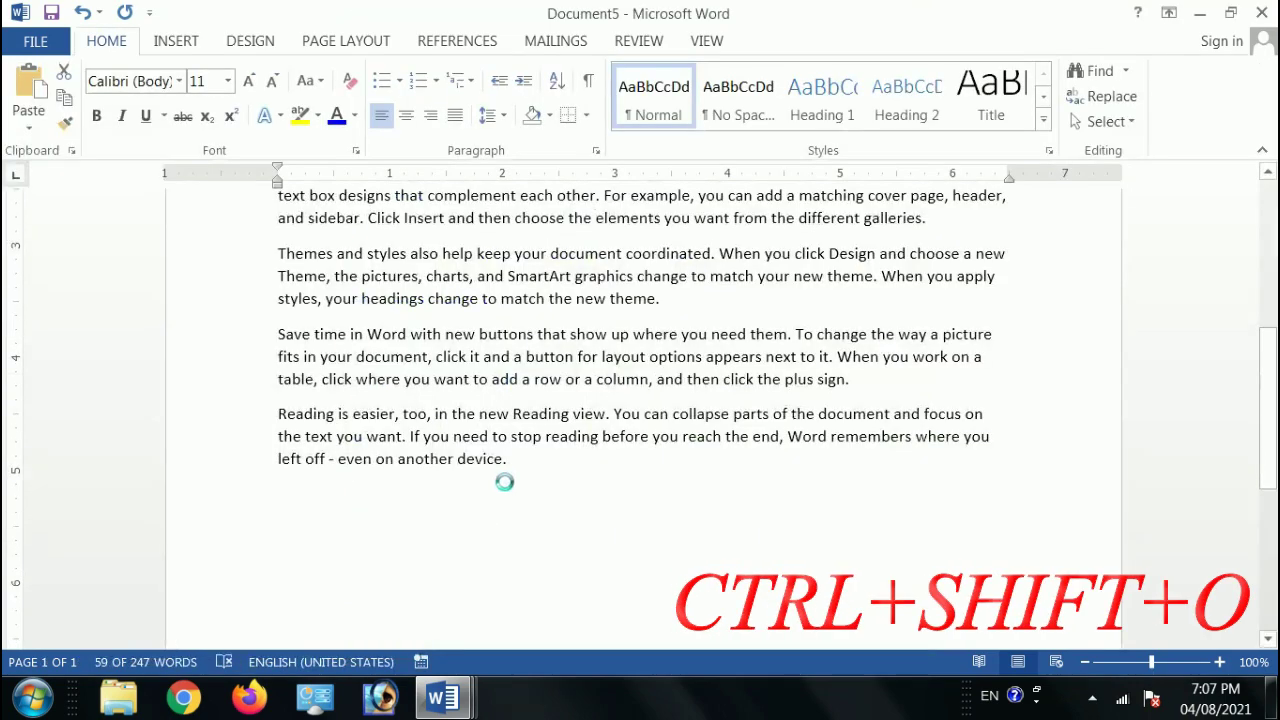
click(537, 466)
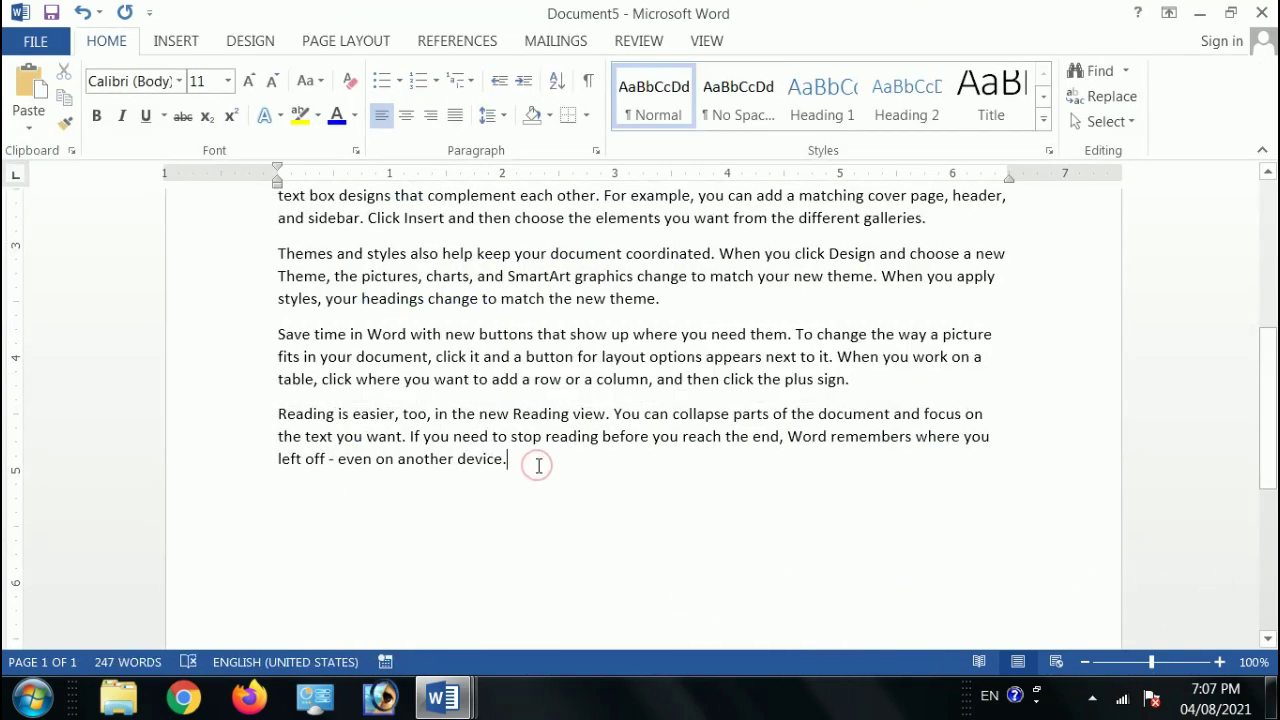
key(Return)
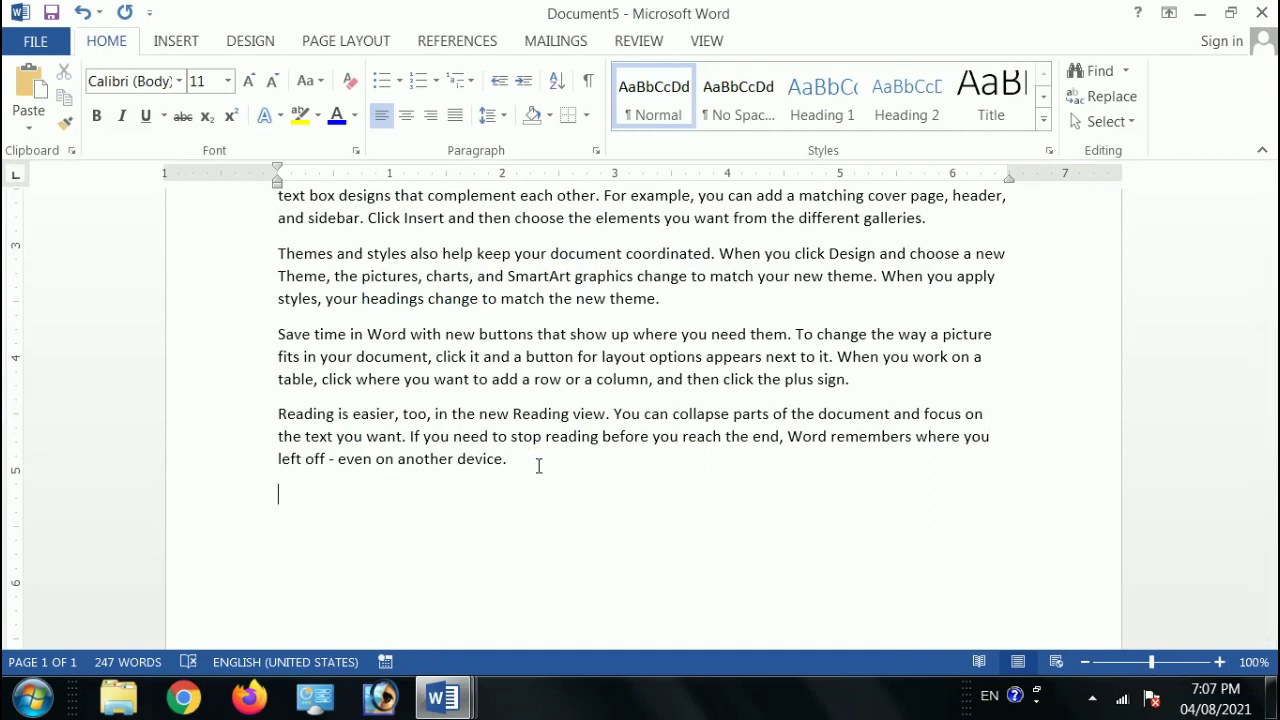
text(good)
Step: Look up the word "good" in Research and browse its thesaurus synonyms
key(alt+Tab)
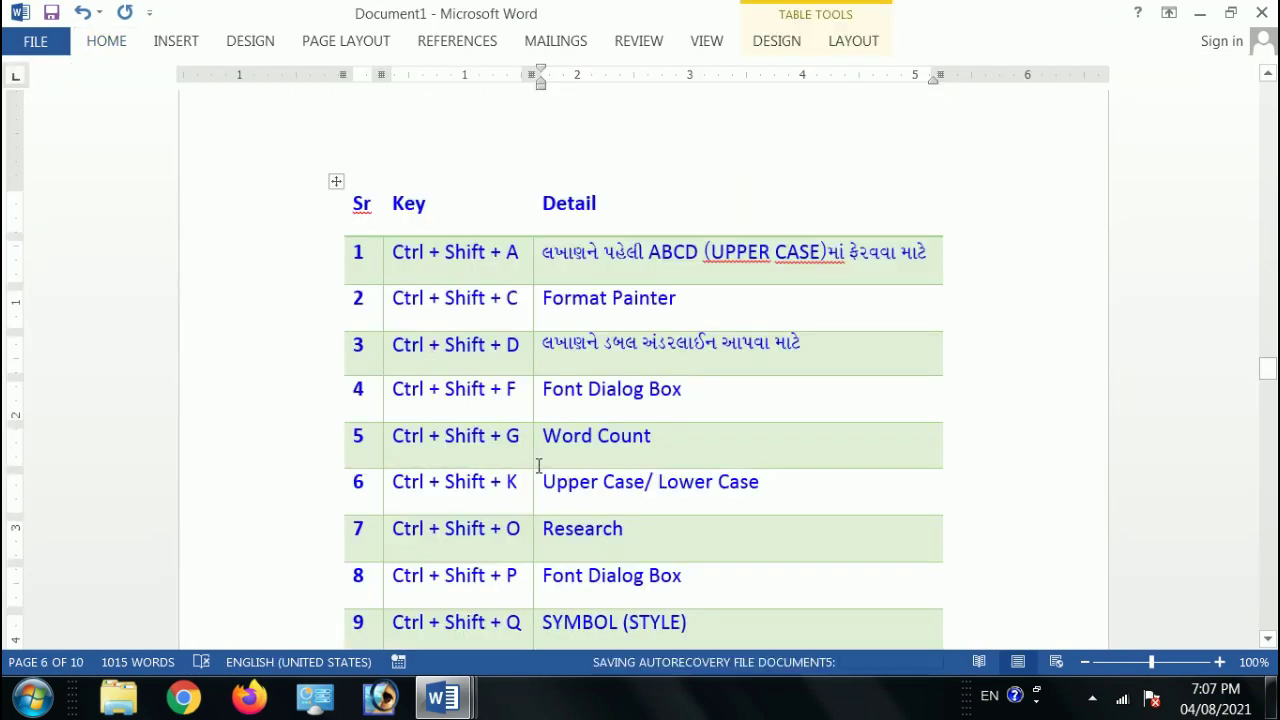
key(alt+Tab)
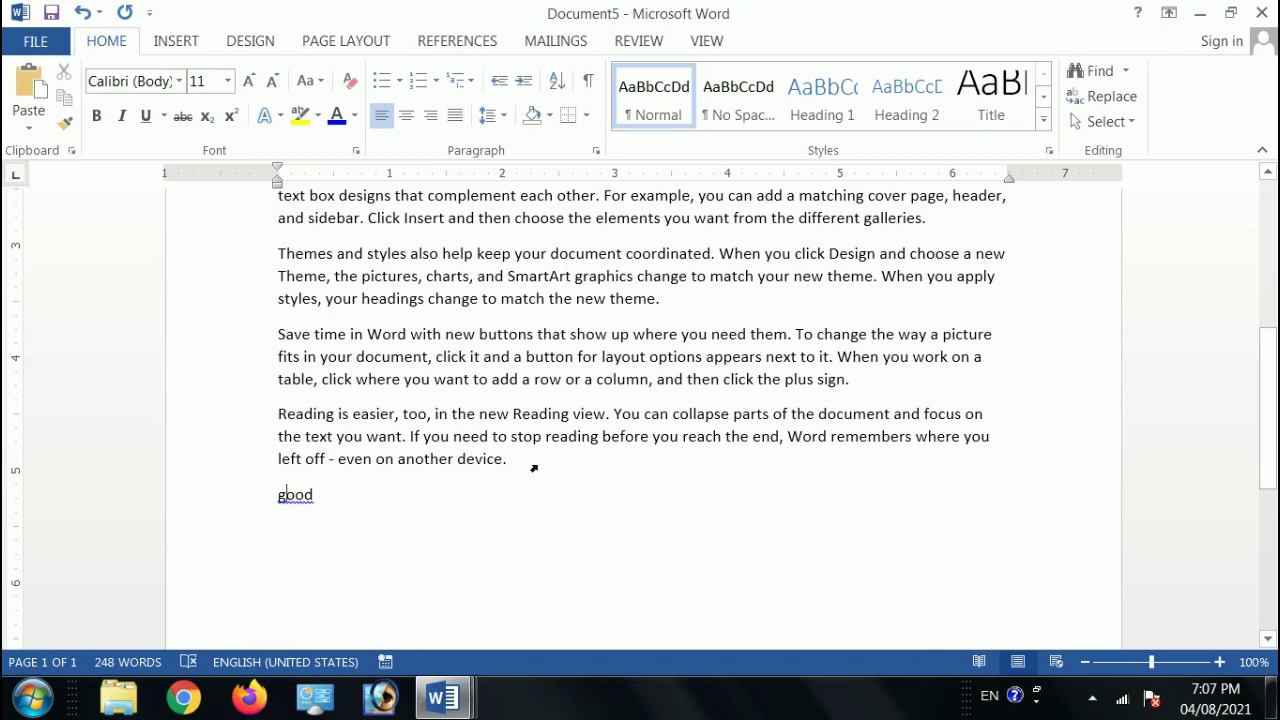
key(shift+F7)
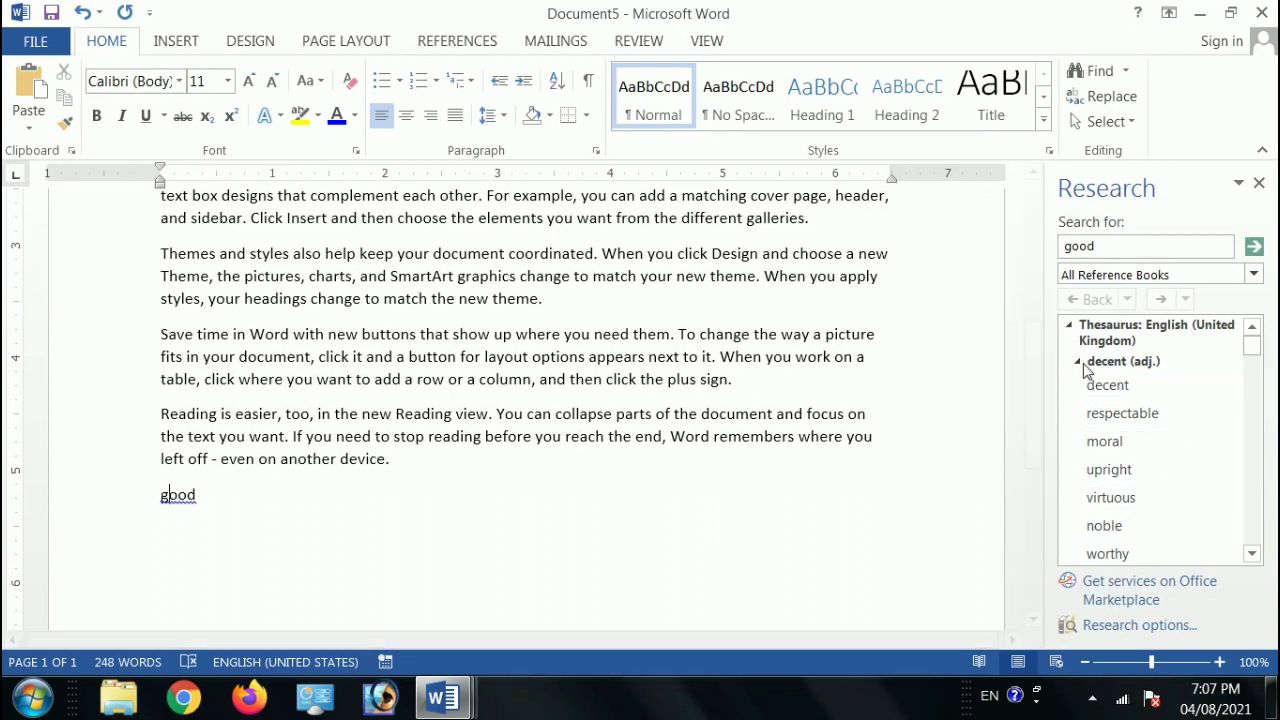
click(1252, 553)
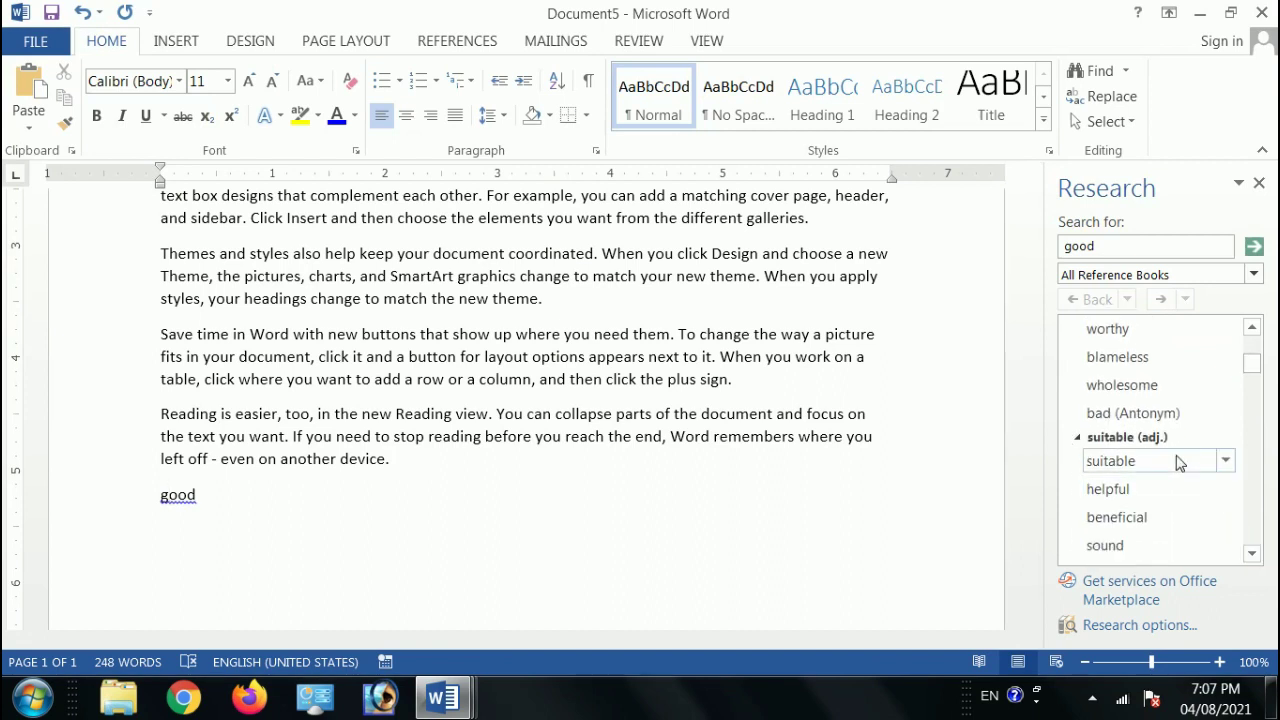
click(1252, 554)
click(1252, 554)
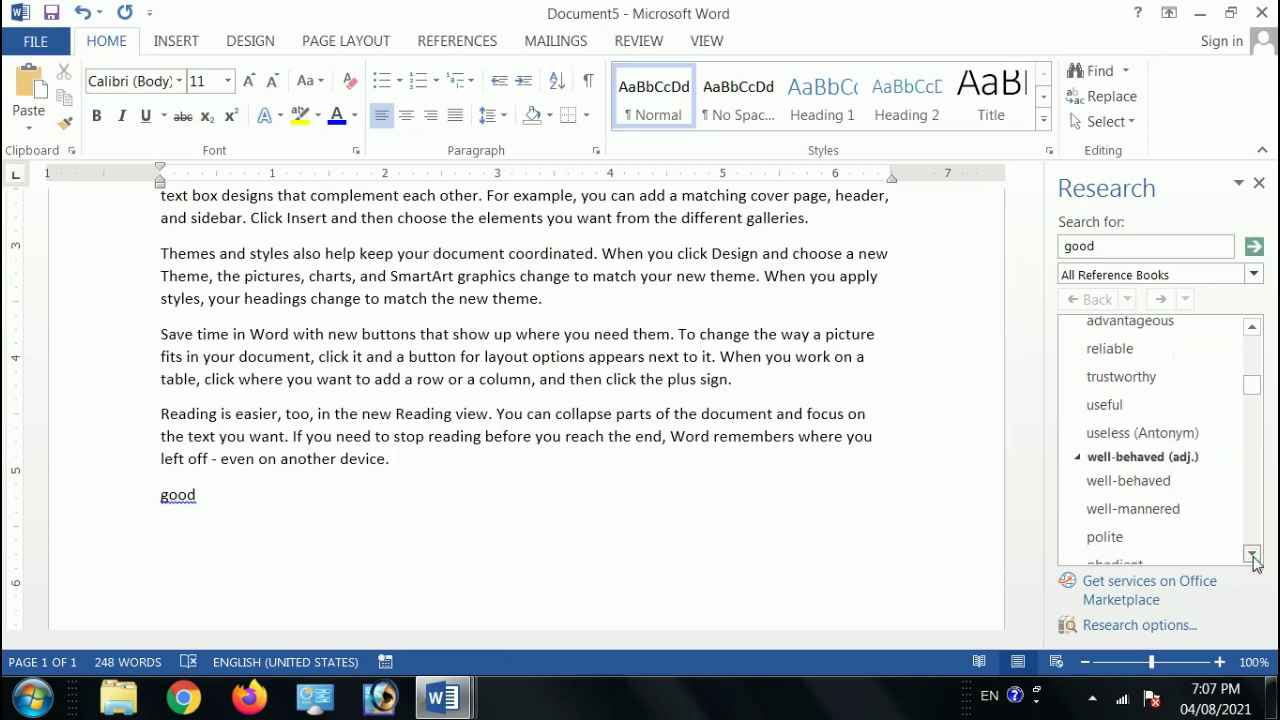
click(1252, 554)
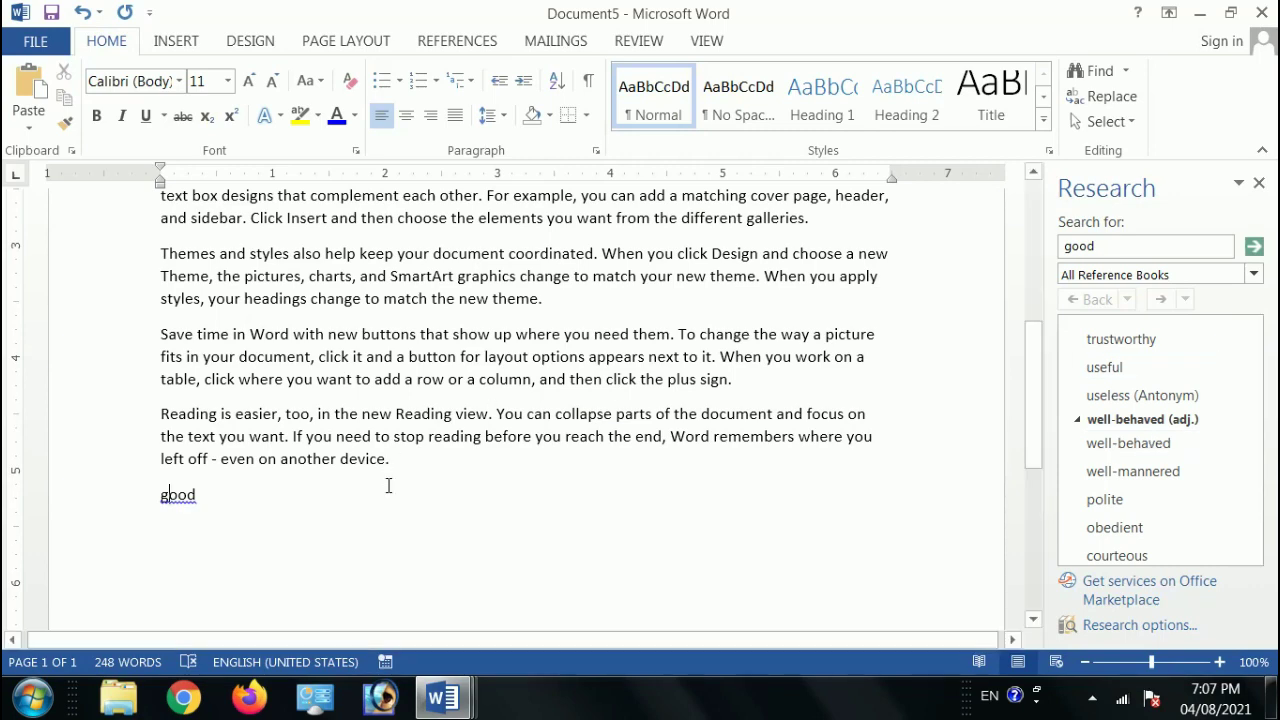
Step: Check the Font Dialog Box entry in the shortcut table, then view the Font dialog in Document5 and close it without changes
key(alt+Tab)
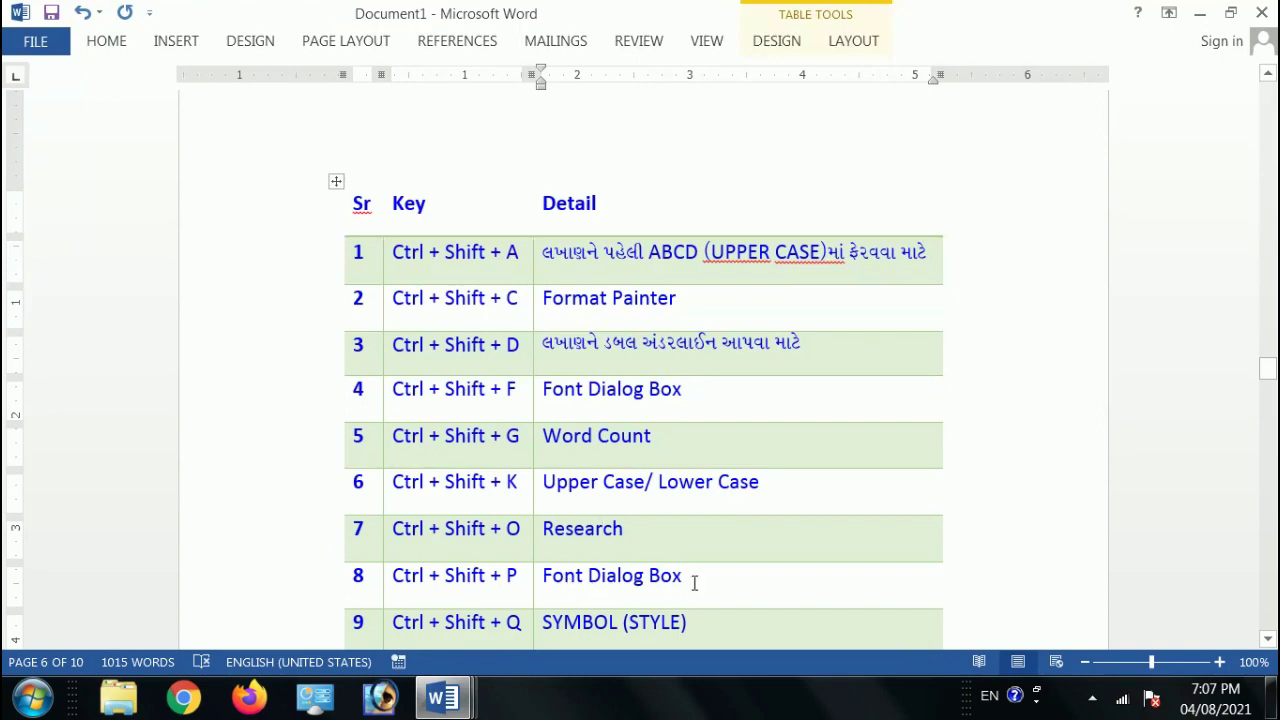
key(alt+Tab)
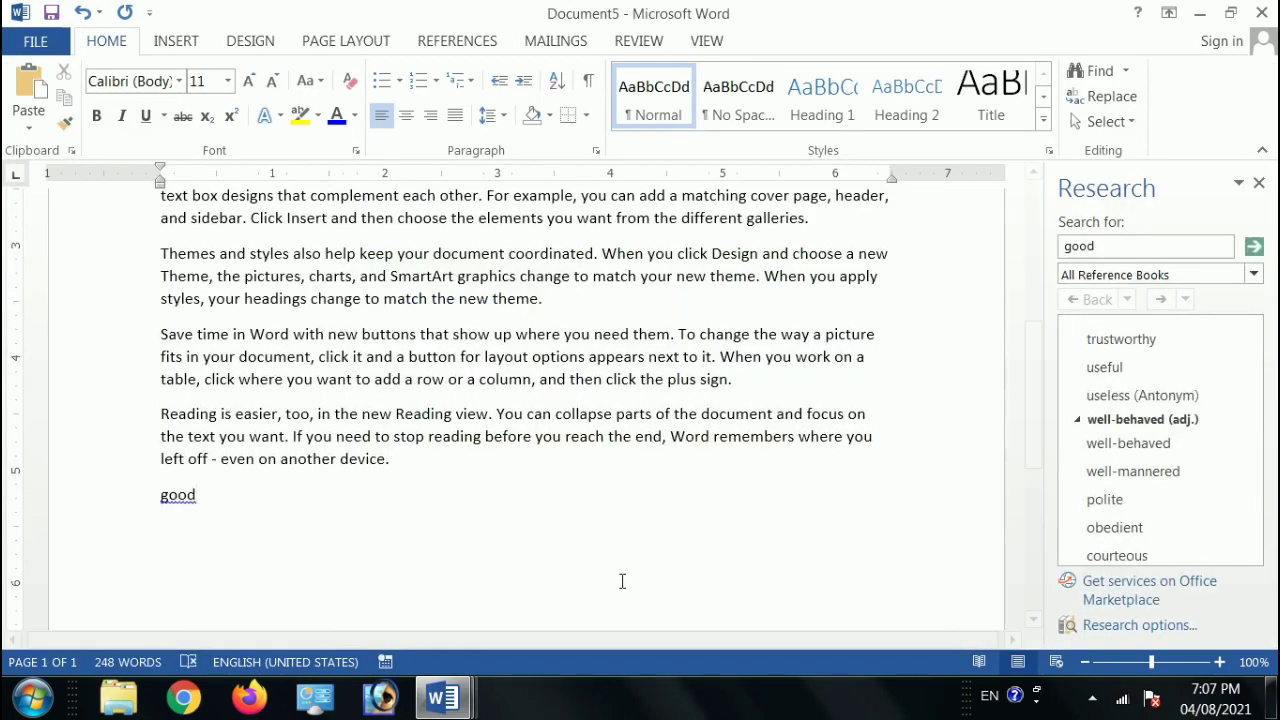
key(ctrl+d)
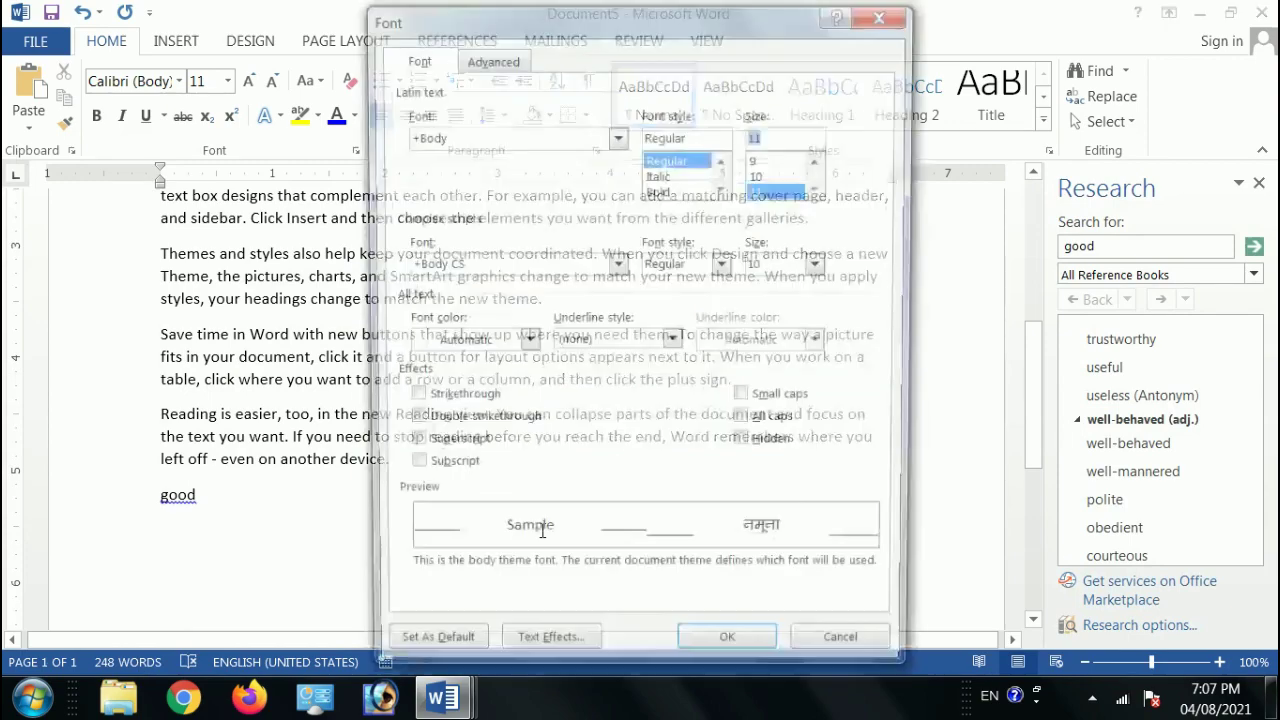
key(Escape)
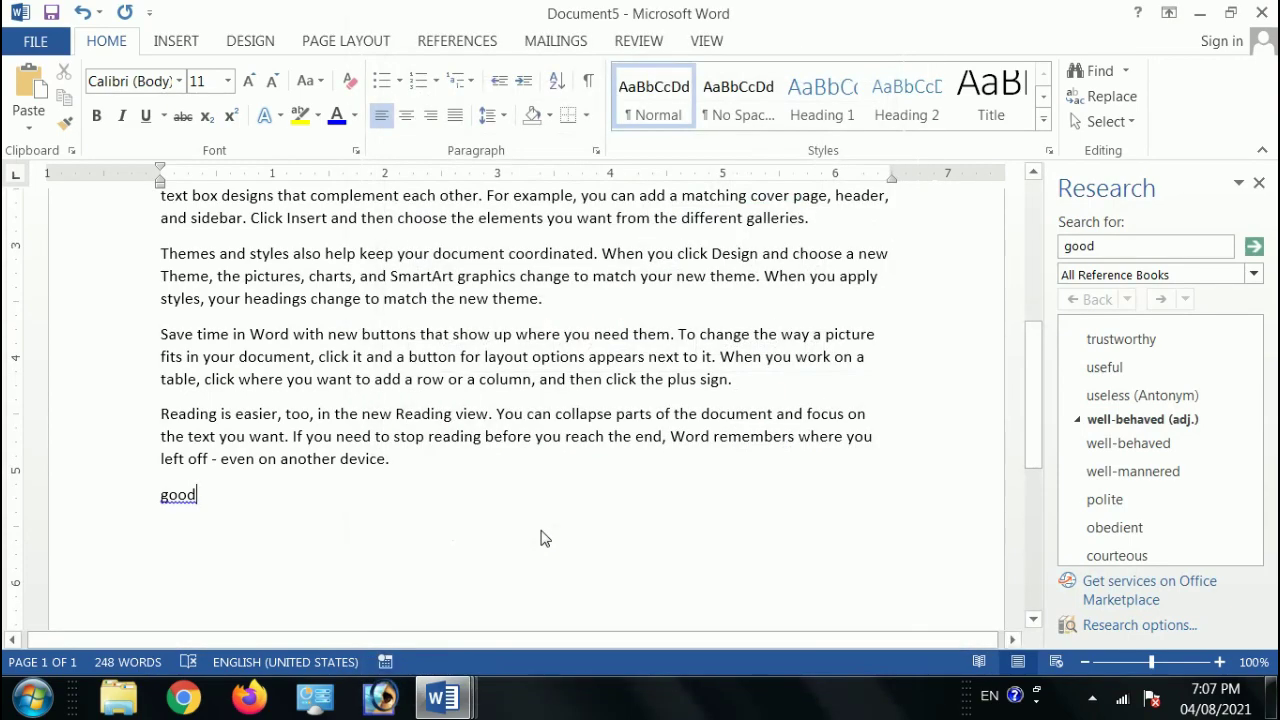
key(ctrl+d)
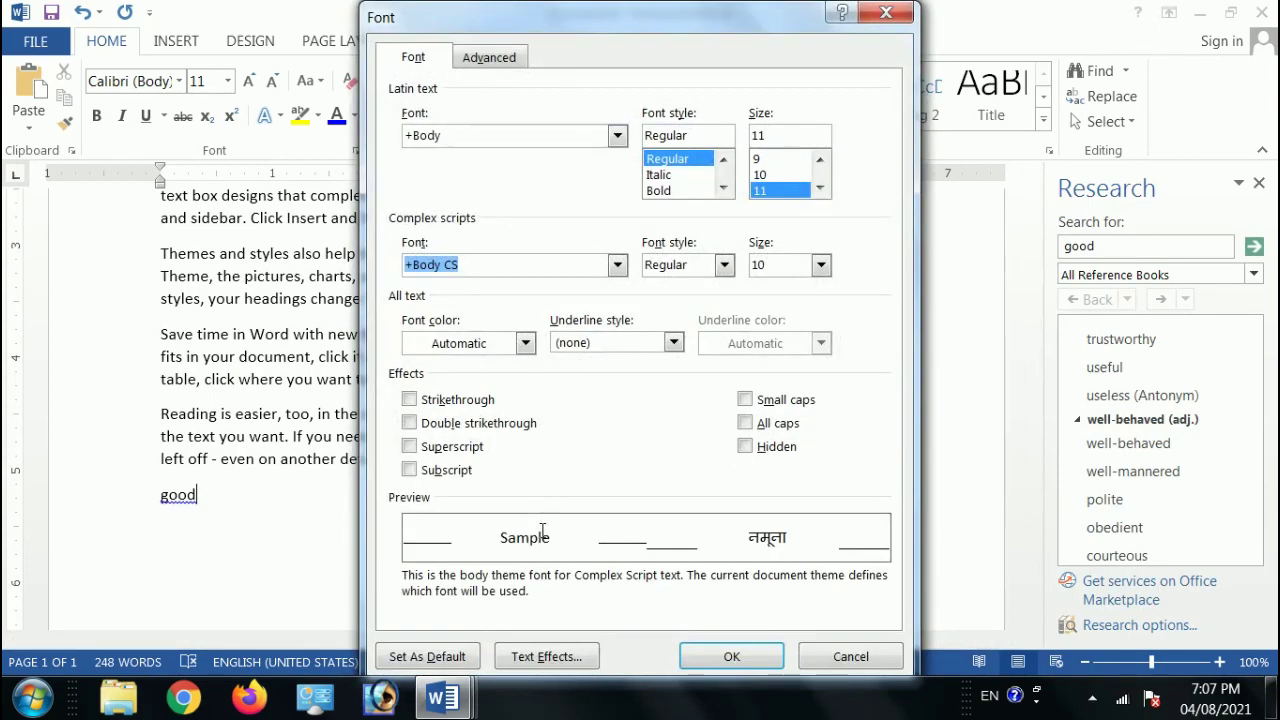
key(Escape)
Step: Apply the Symbol font to the word "good" on the last line of Document5
key(alt+Tab)
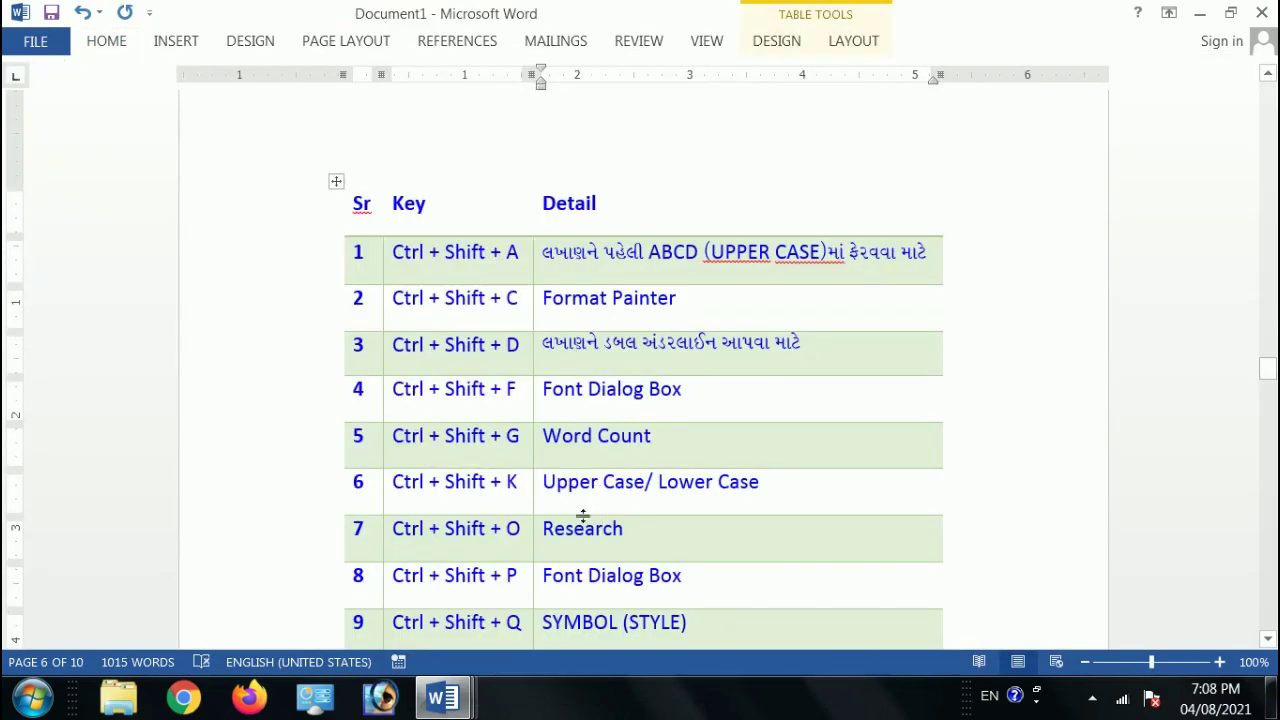
scroll(801, 518, down, 1)
key(alt+Tab)
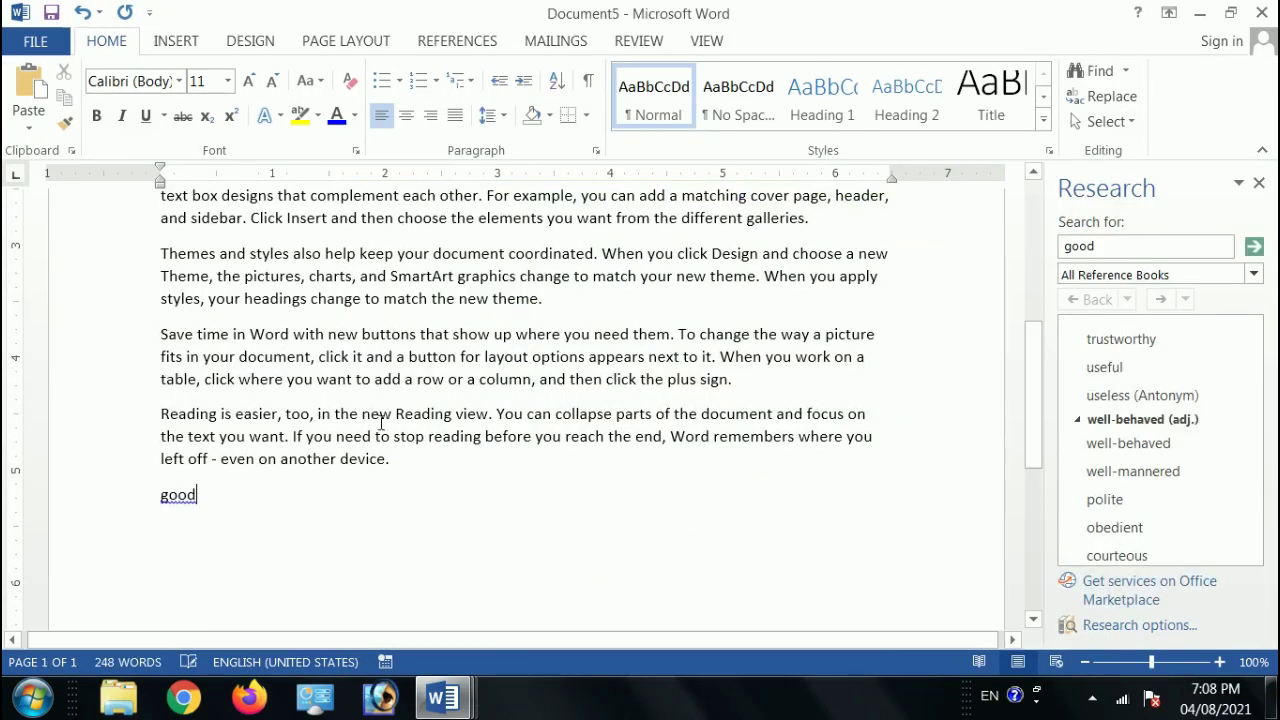
key(shift+Home)
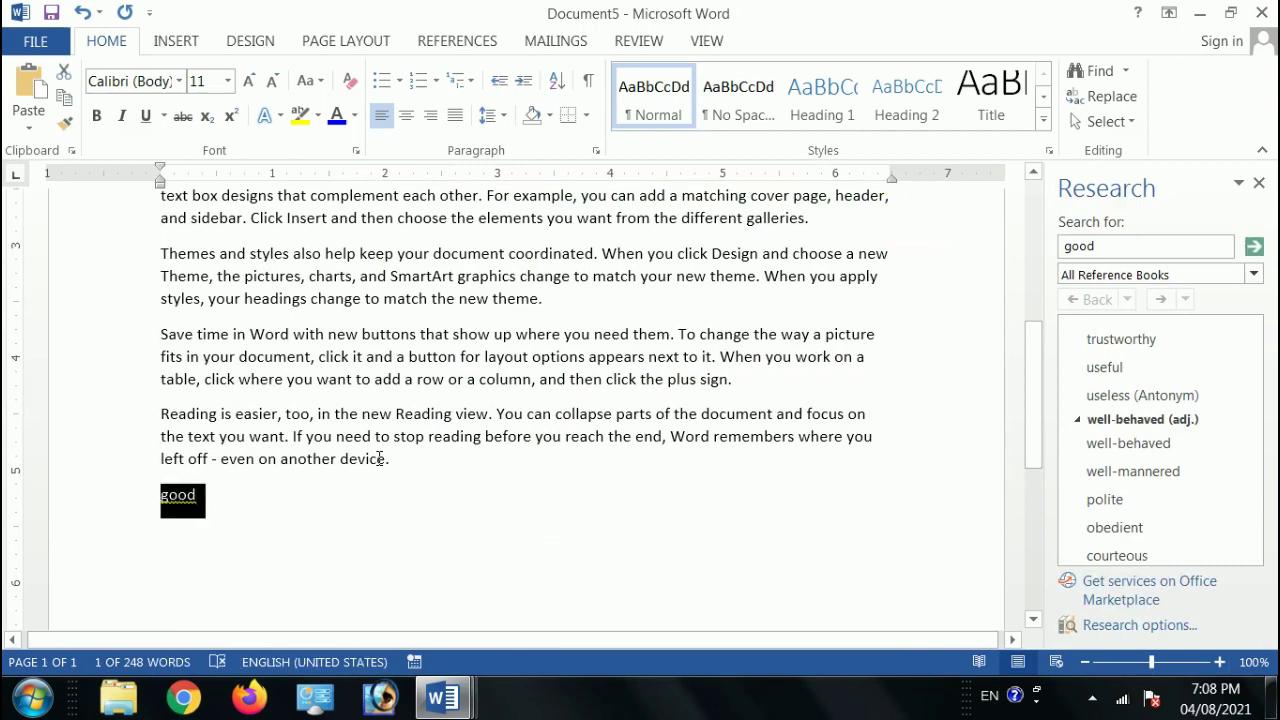
key(alt+Tab)
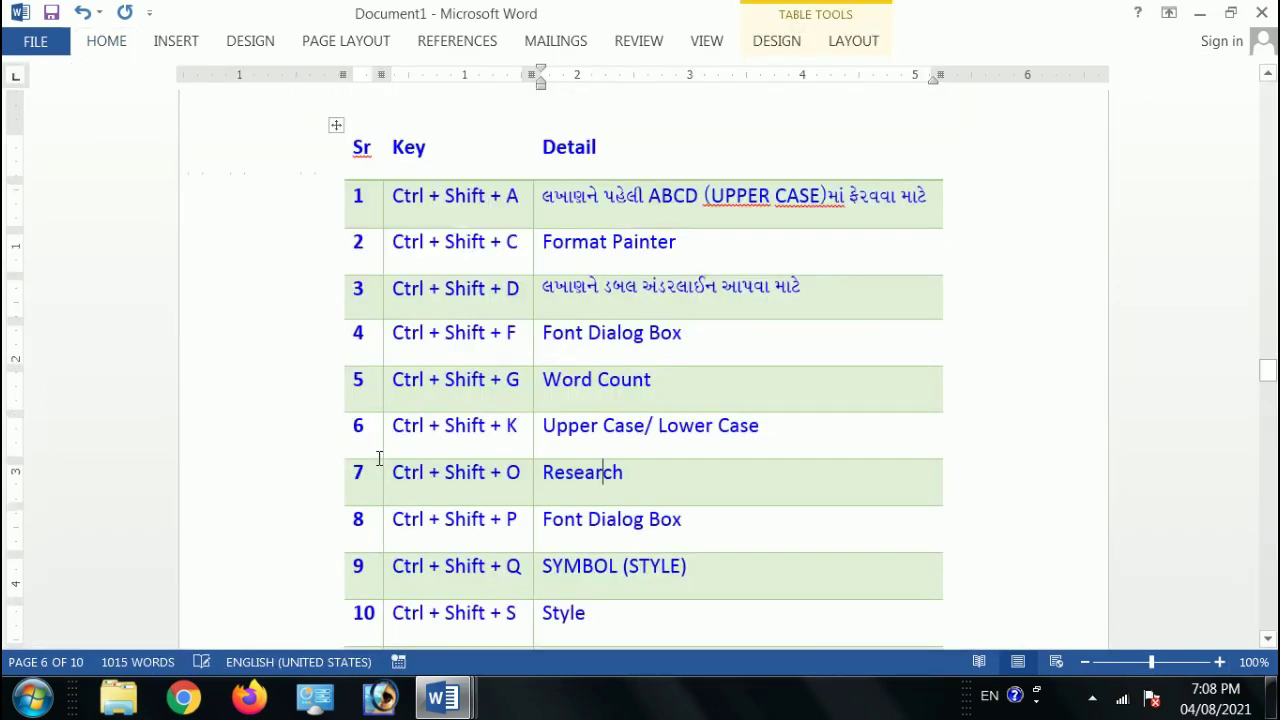
key(alt+Tab)
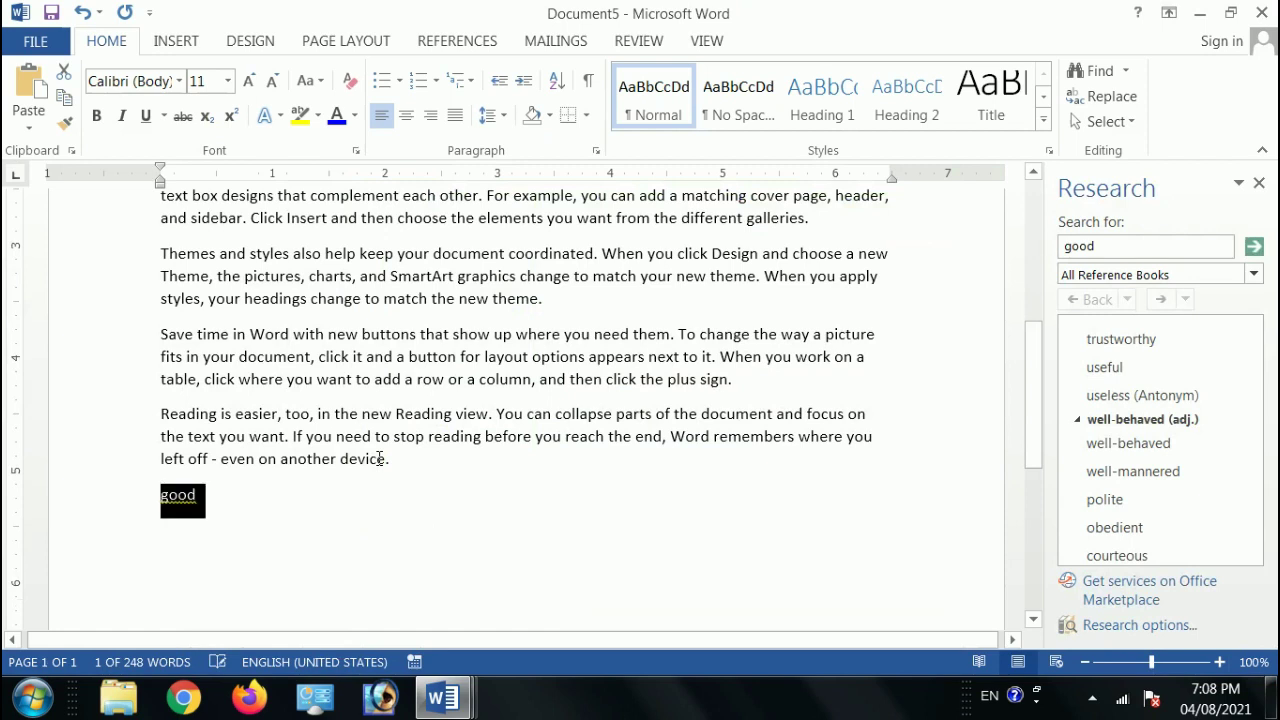
key(ctrl+shift+q)
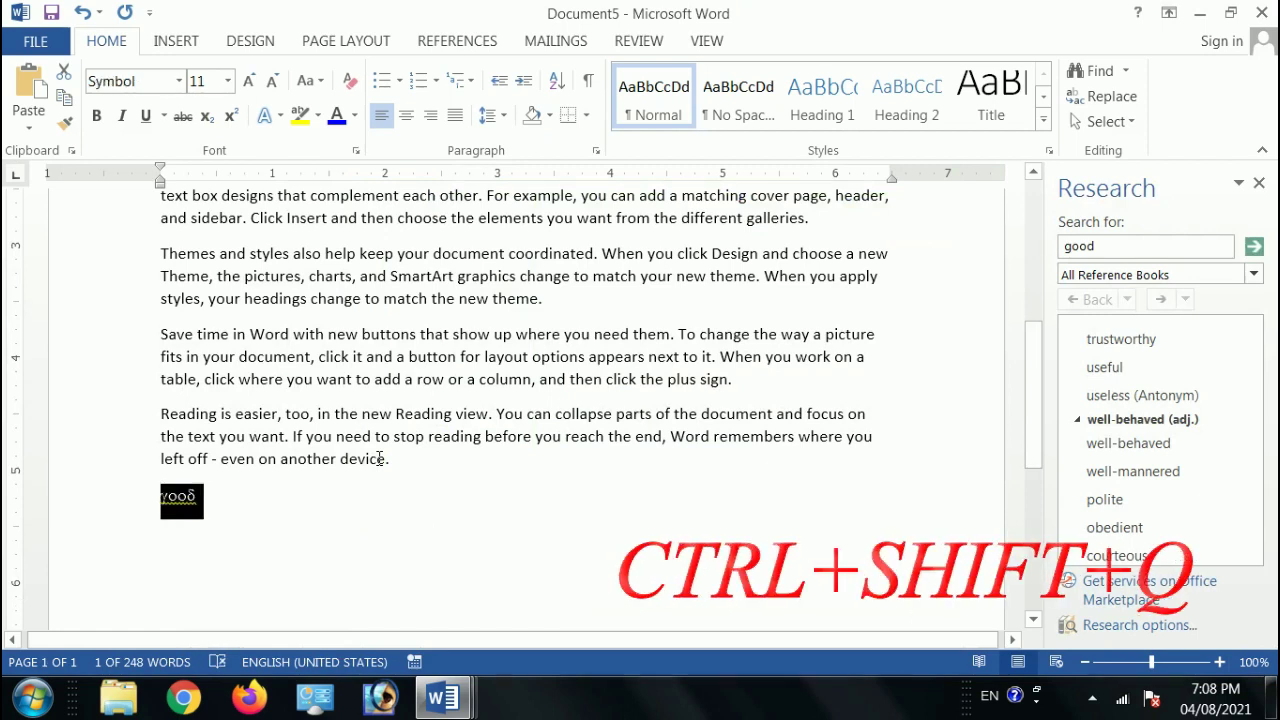
Step: Enlarge the Symbol-font word on the last line to 22 pt and reset its character formatting
key(ctrl+shift+period)
key(ctrl+shift+period)
key(ctrl+shift+period)
key(ctrl+shift+period)
key(ctrl+shift+period)
key(ctrl+shift+period)
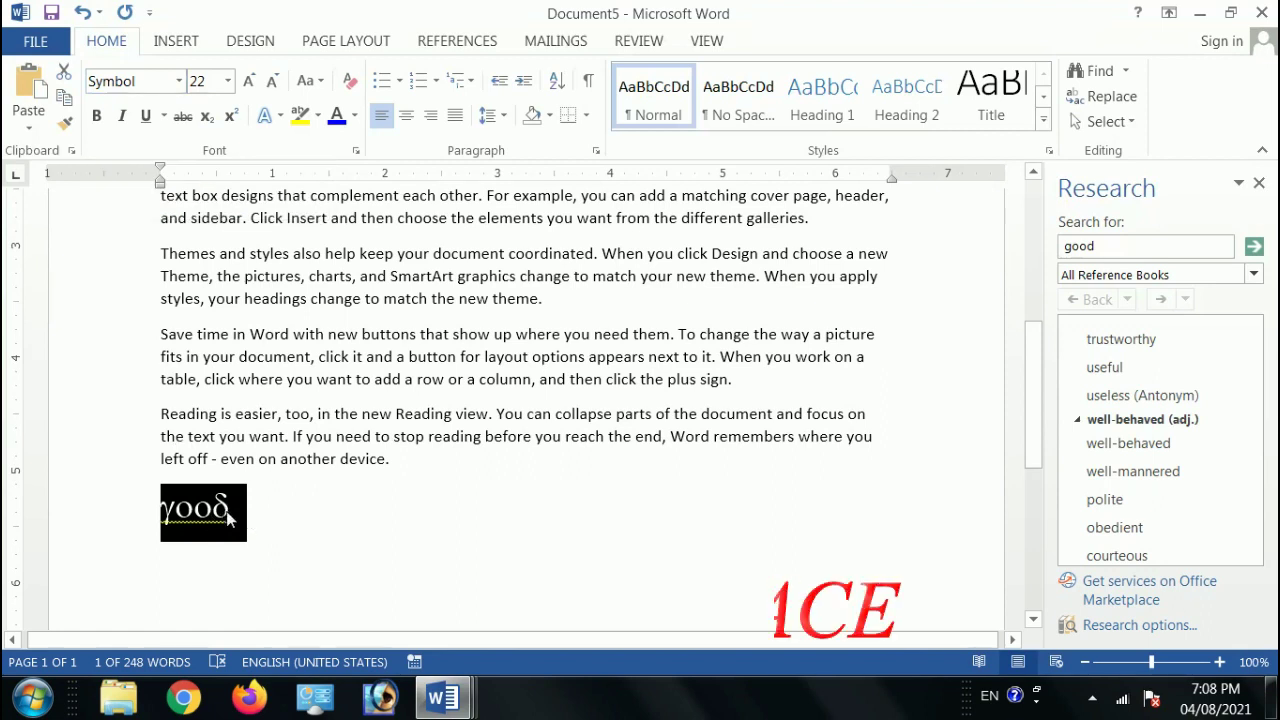
key(ctrl+space)
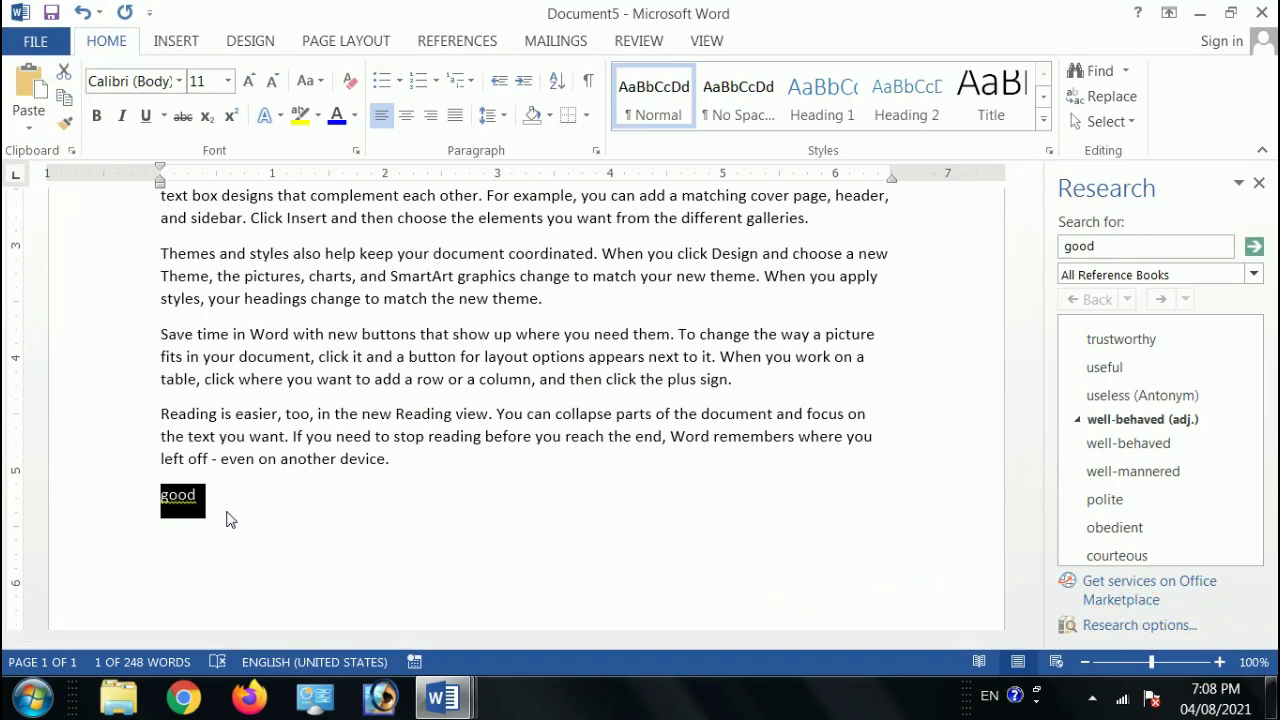
Step: Apply the Heading 1 style to the word "good" in Document5 using Apply Styles
key(alt+Tab)
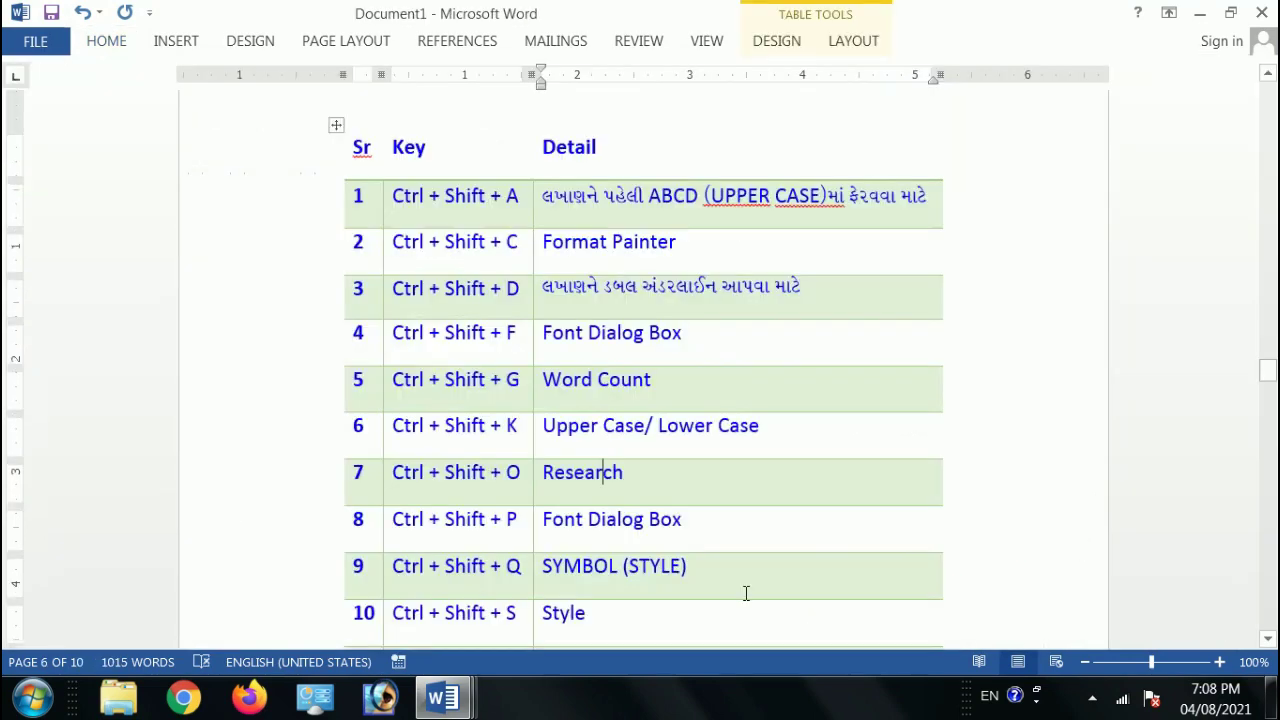
scroll(570, 592, down, 1)
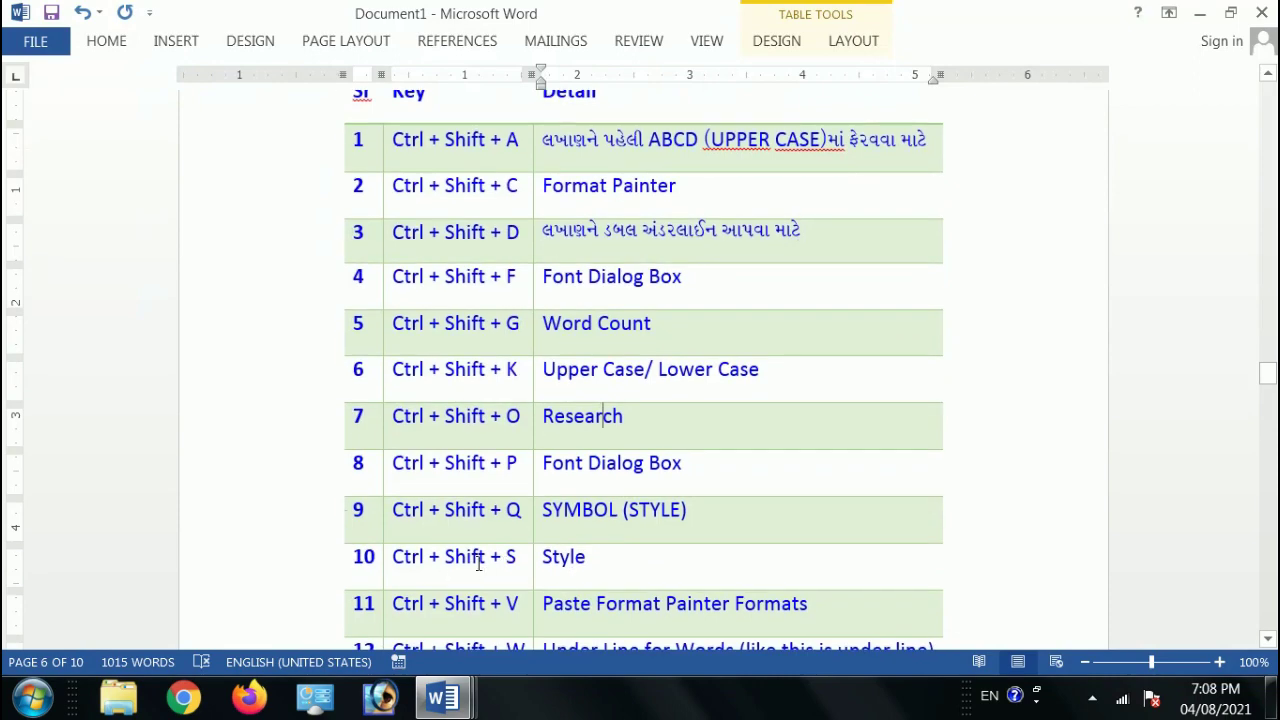
key(alt+Tab)
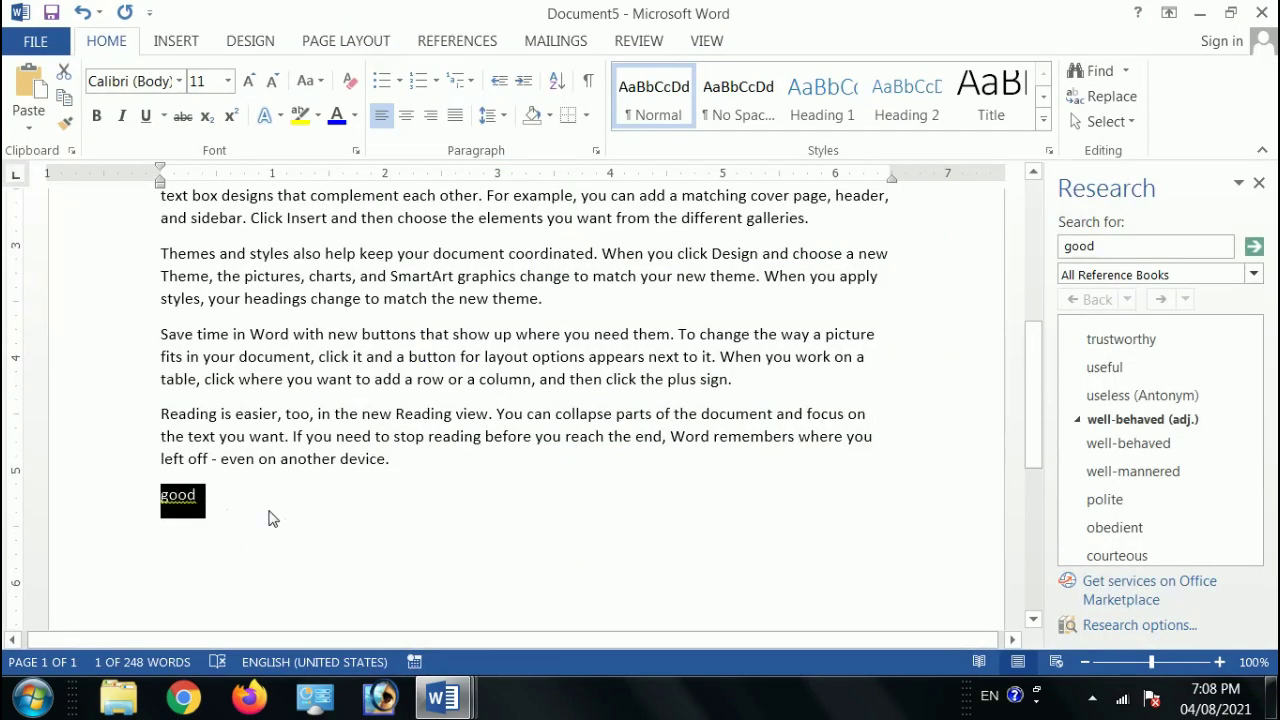
key(ctrl+shift+s)
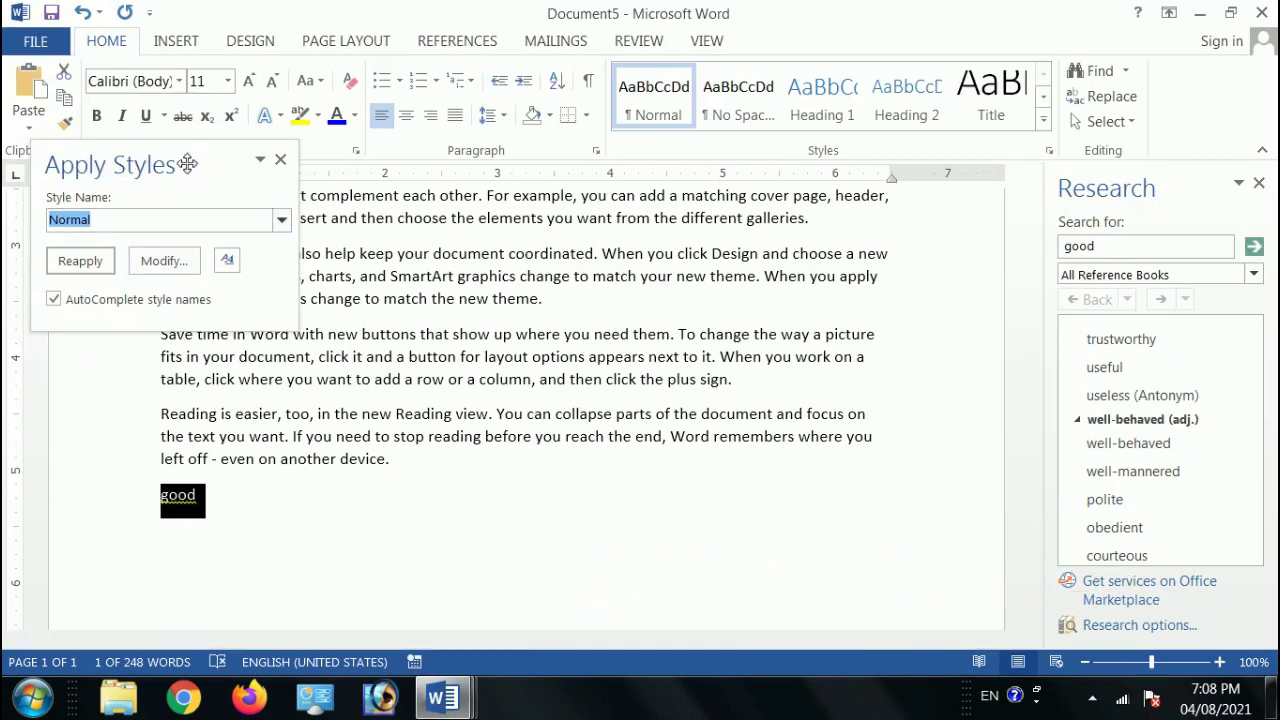
click(281, 221)
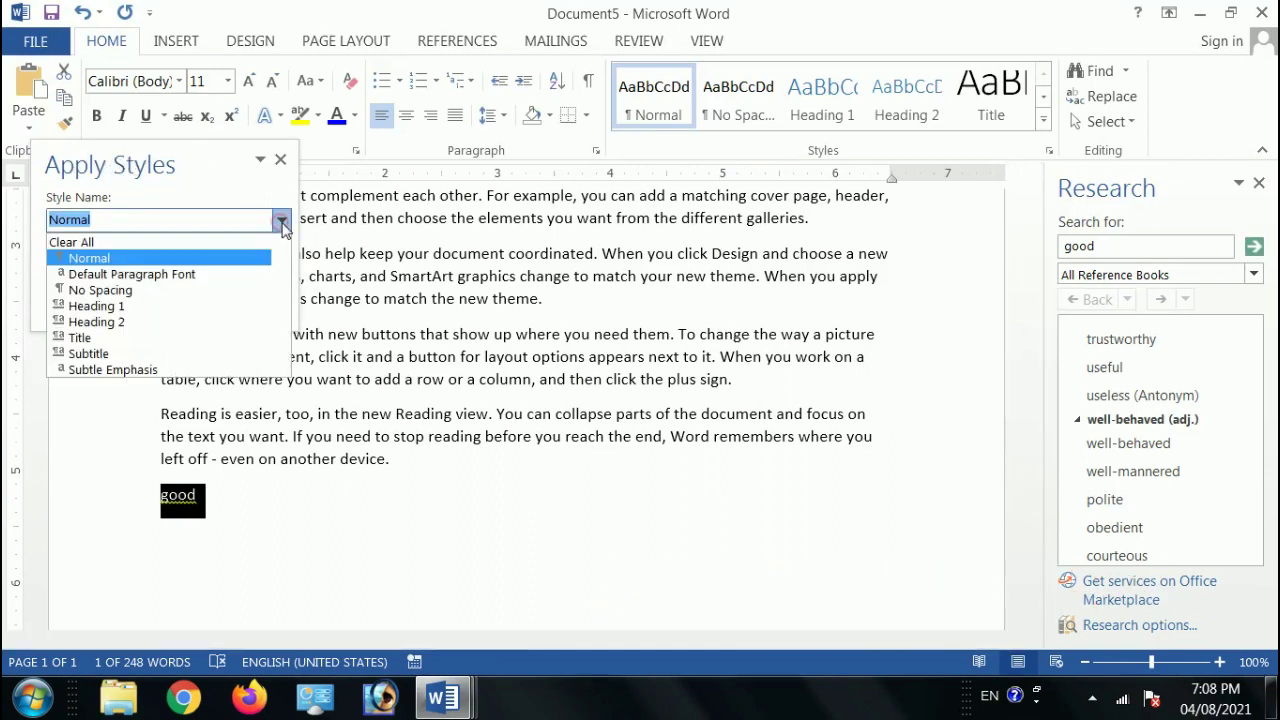
click(212, 306)
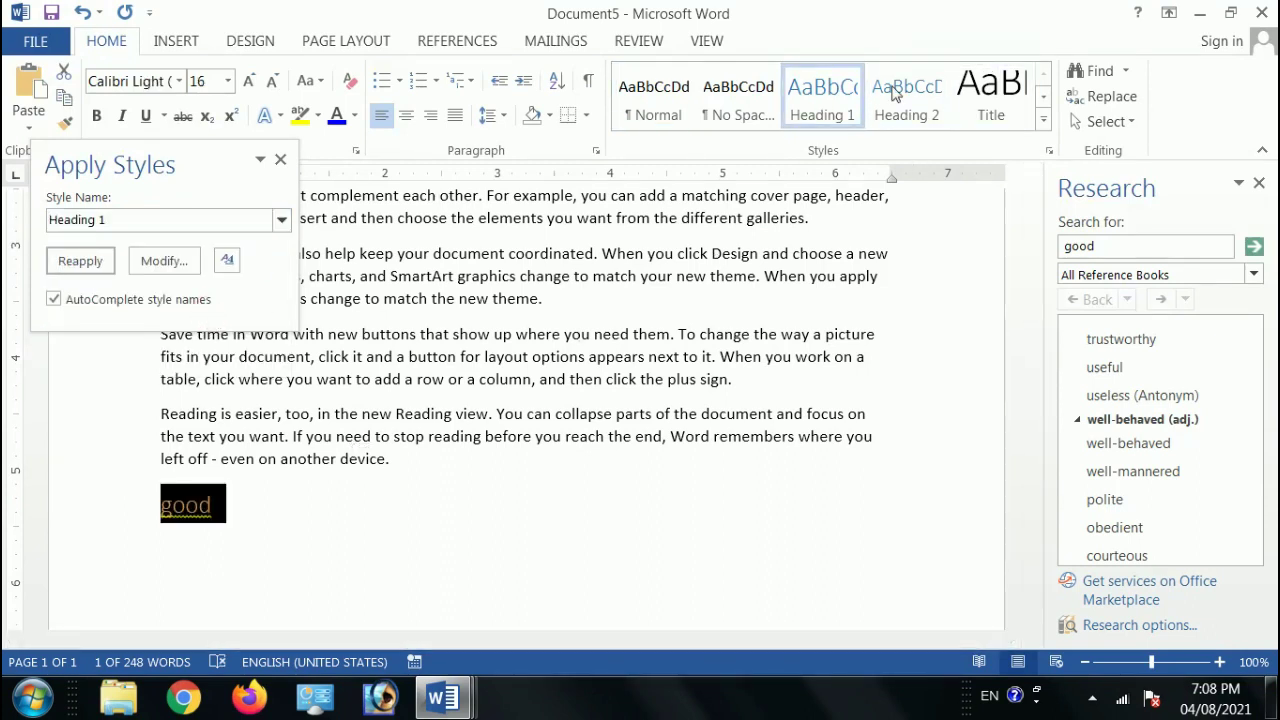
click(818, 97)
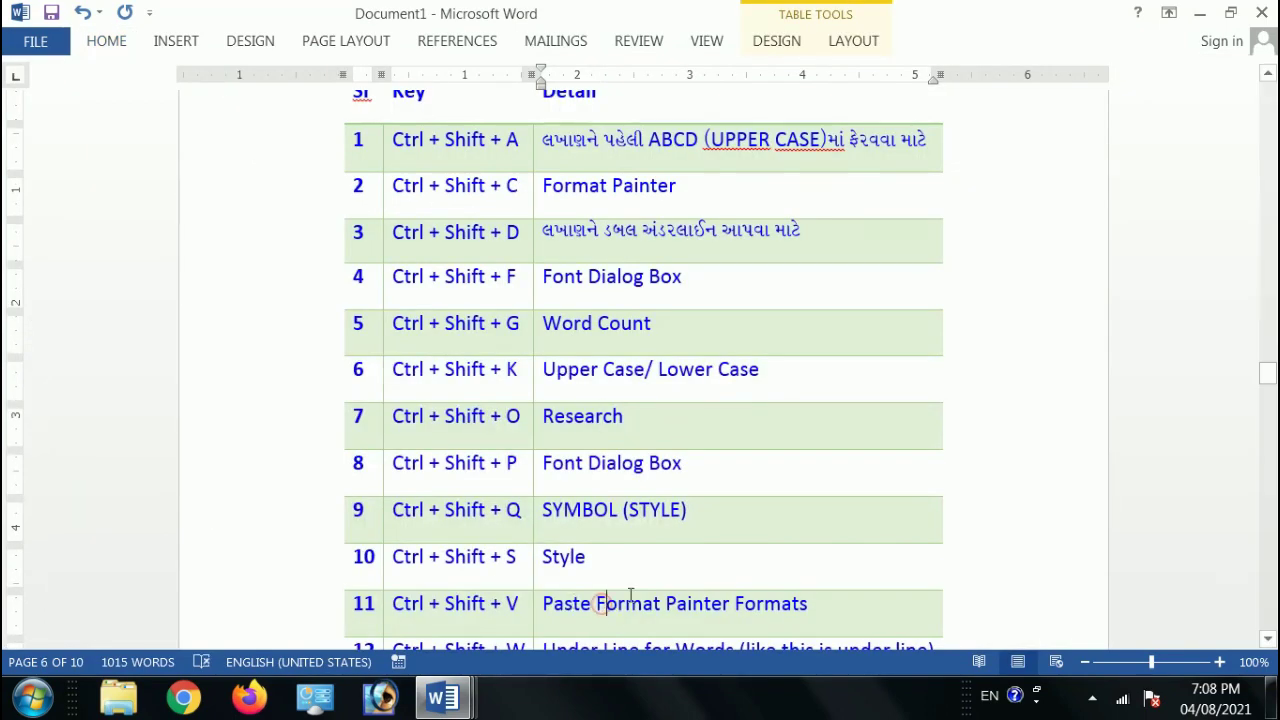
Step: Apply a words-only underline to the "Reading is easier" paragraph, from its start to partway through "reading" on its second line
scroll(549, 546, down, 3)
scroll(520, 512, down, 1)
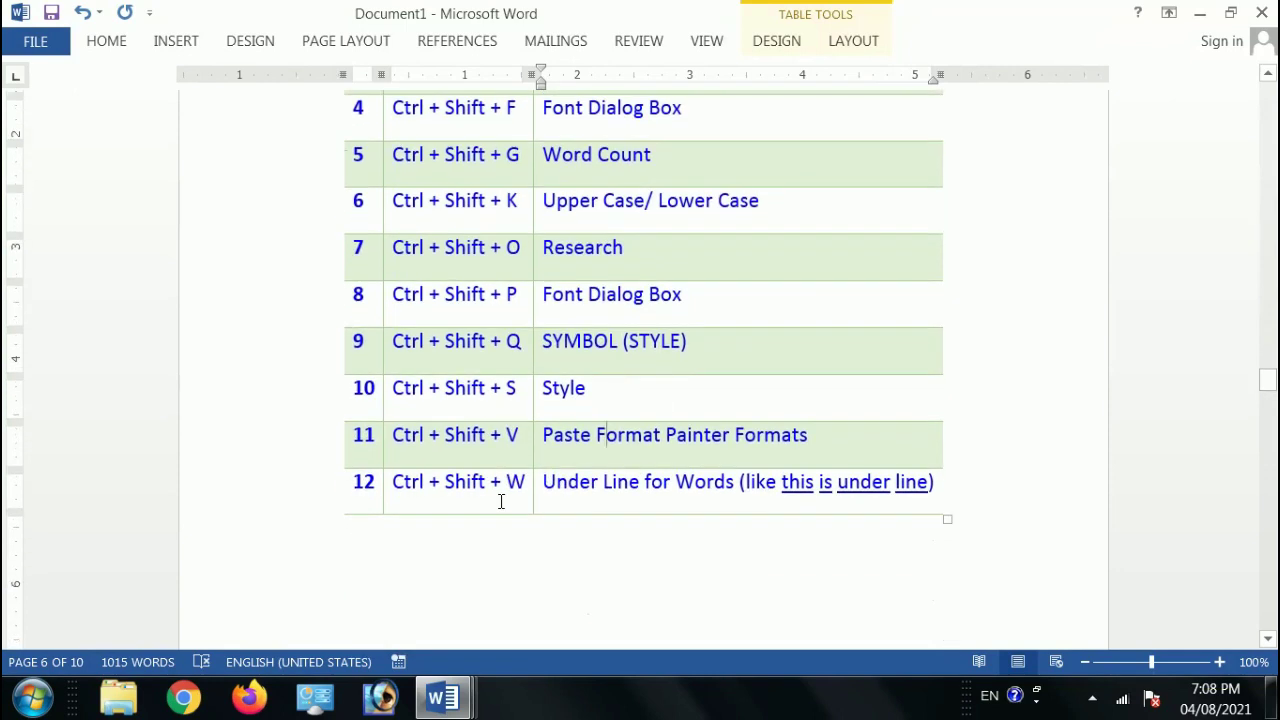
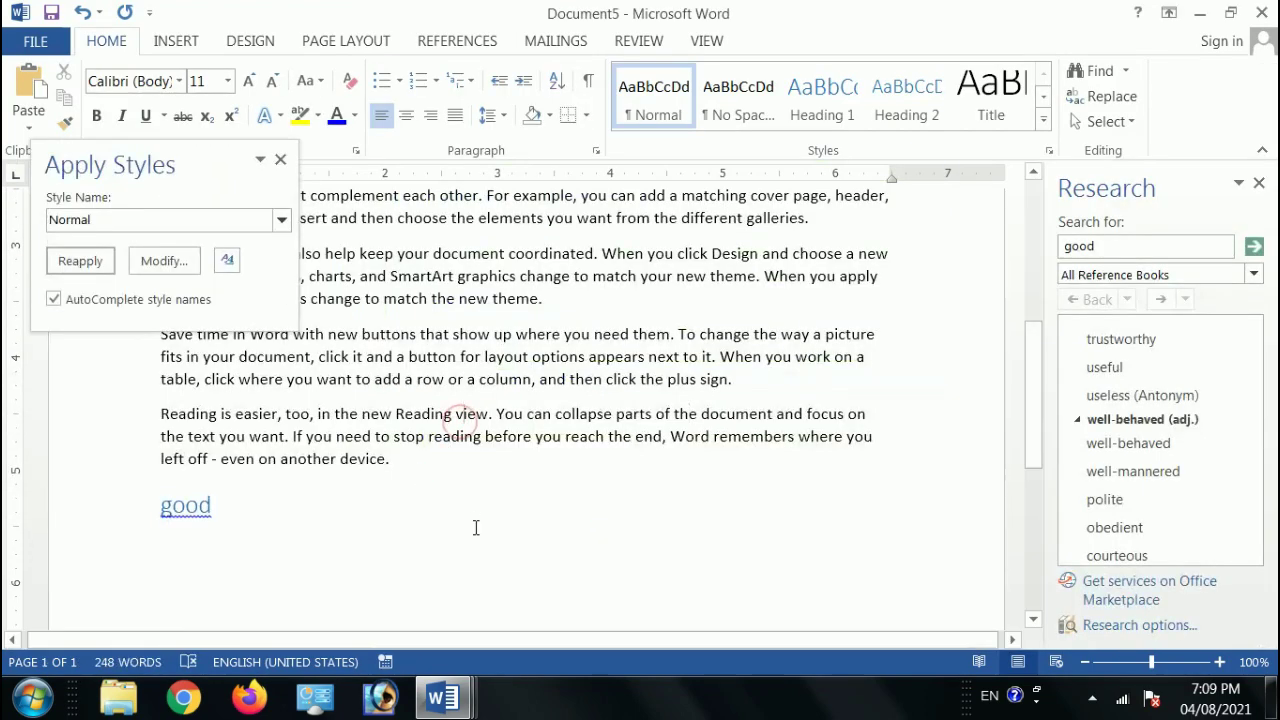
key(shift+Up)
key(ctrl+shift+Left)
key(ctrl+shift+Left)
key(ctrl+shift+Left)
key(ctrl+shift+Left)
key(ctrl+shift+Left)
key(ctrl+shift+Left)
key(ctrl+shift+Left)
key(ctrl+shift+Left)
key(ctrl+shift+Left)
key(ctrl+shift+Left)
key(ctrl+shift+Left)
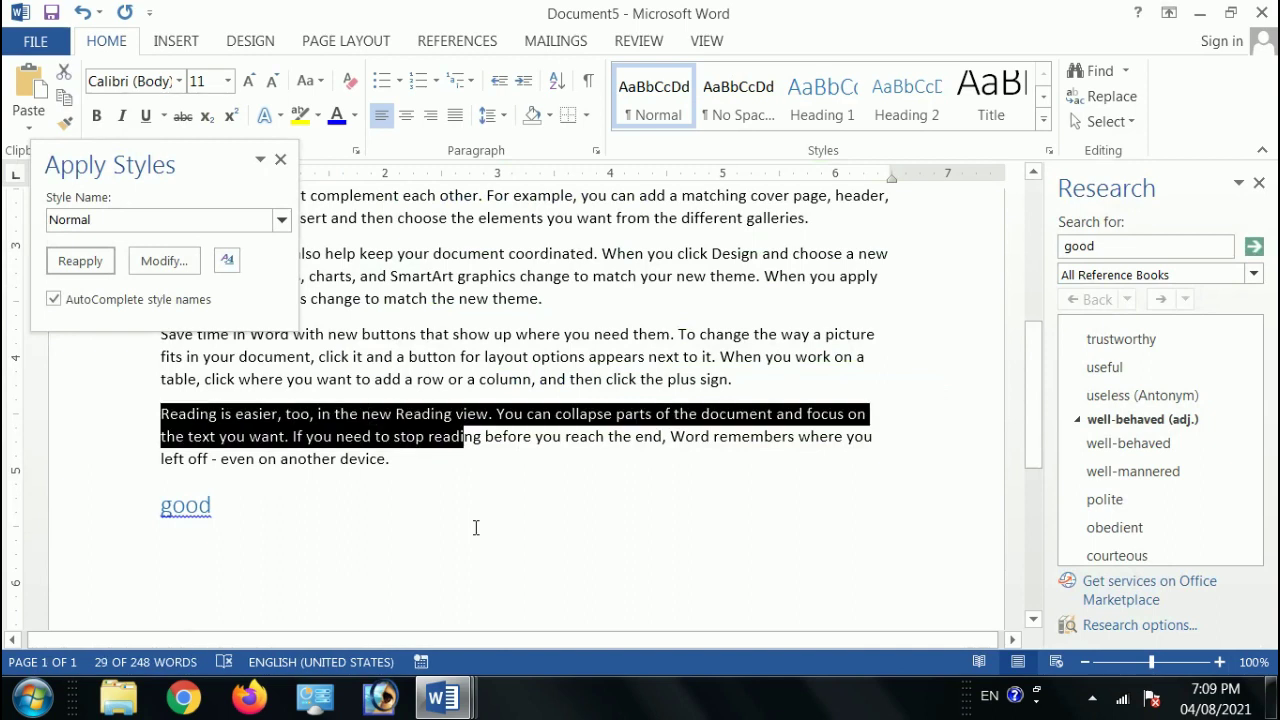
key(ctrl+shift+w)
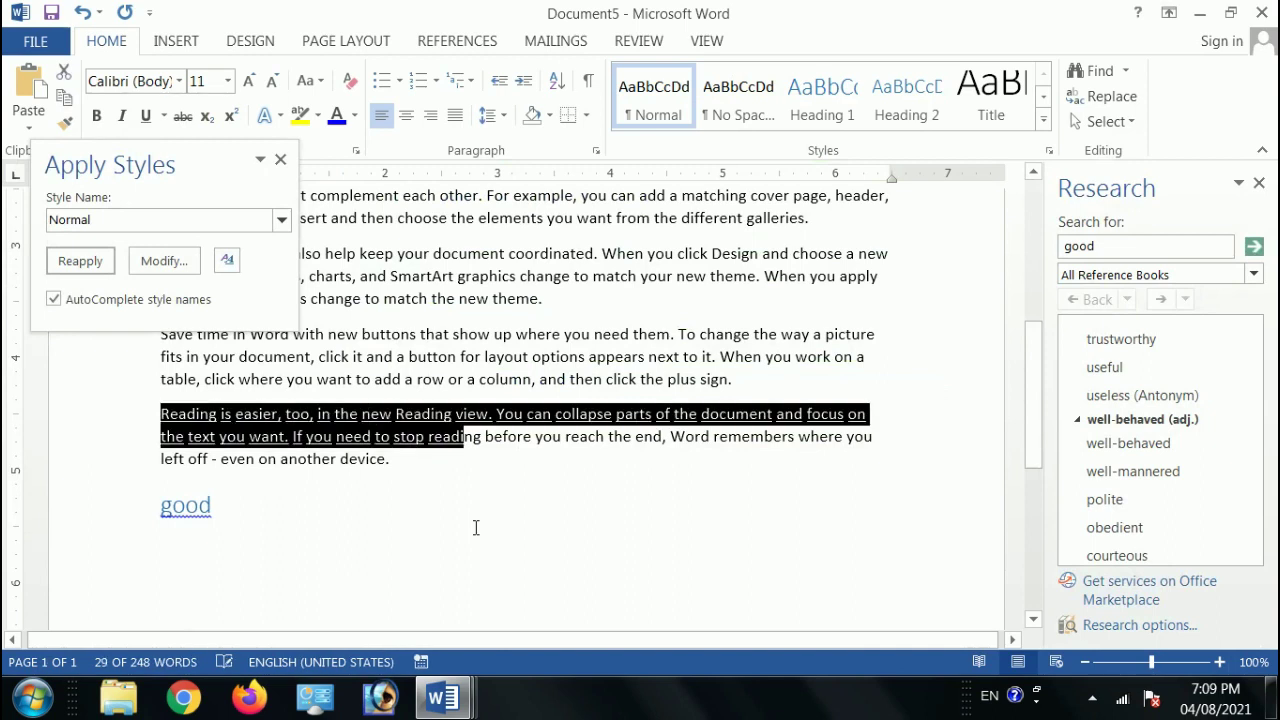
scroll(498, 494, up, 11)
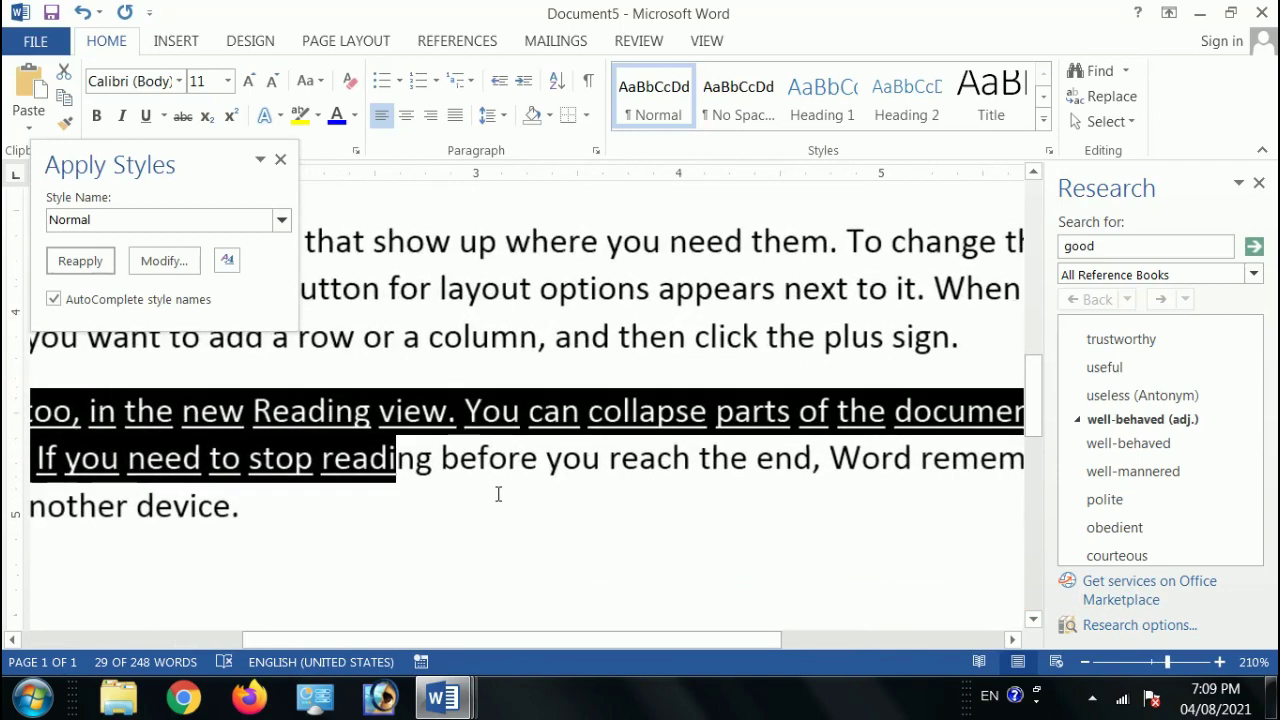
click(600, 483)
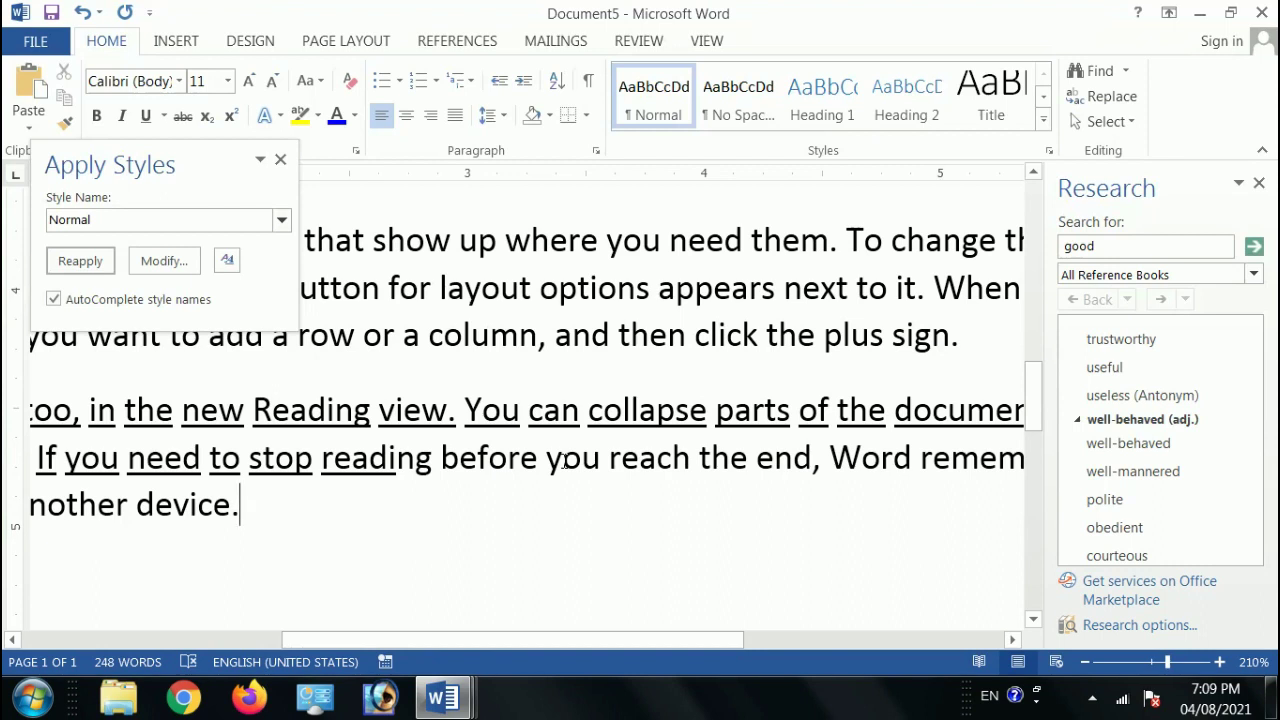
Step: Consult the Alt + Ctrl shortcut table in Document1, and append "2020" to the Heading 1 word "good" at the end of Document5
key(alt+Tab)
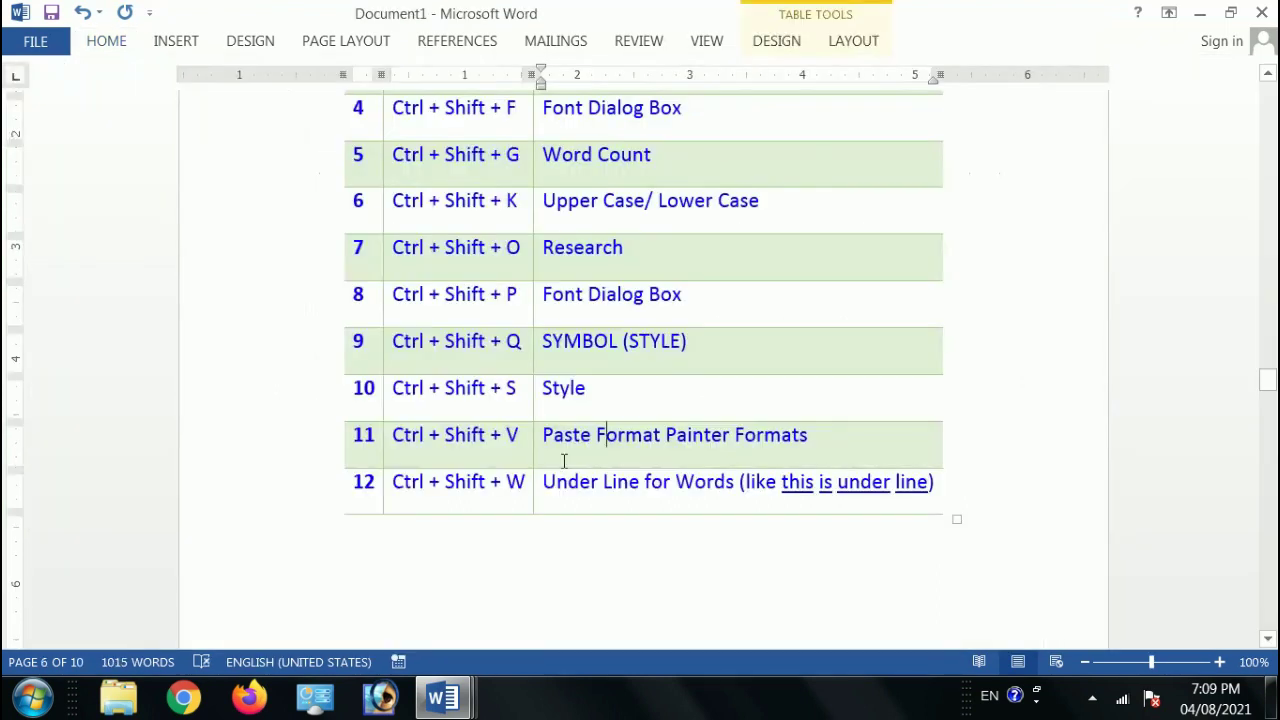
scroll(600, 468, down, 10)
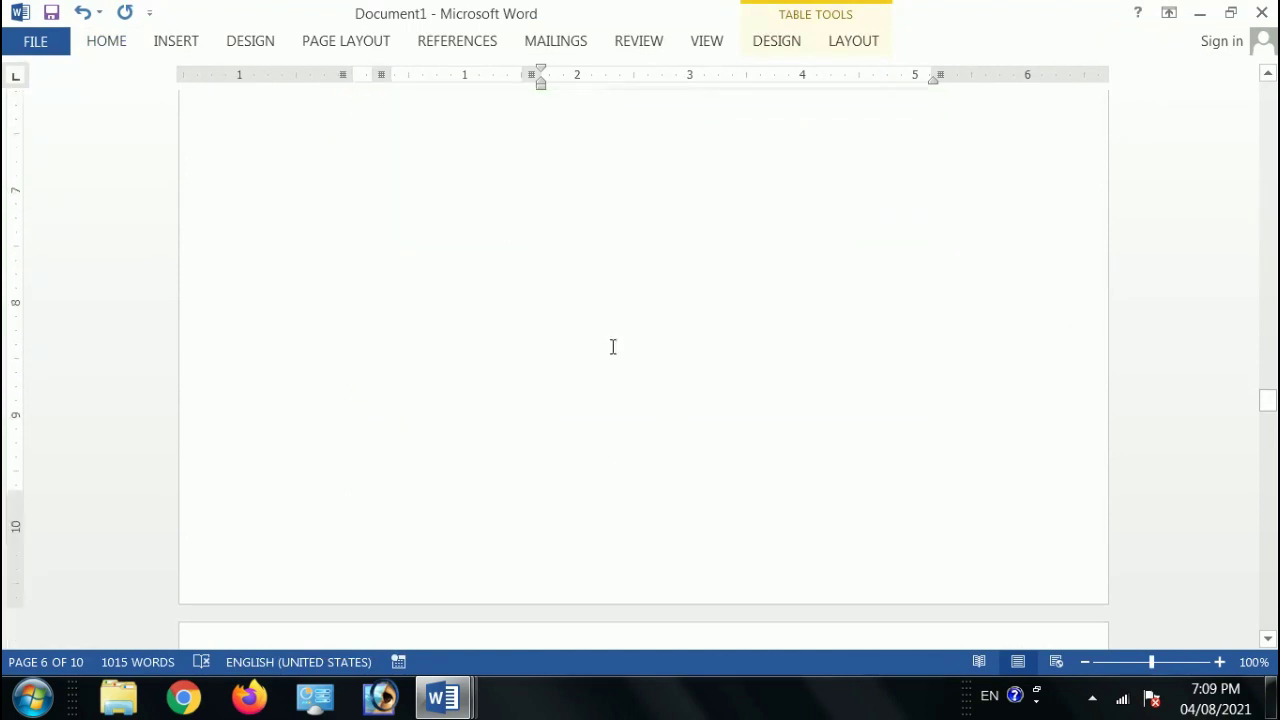
scroll(613, 347, down, 9)
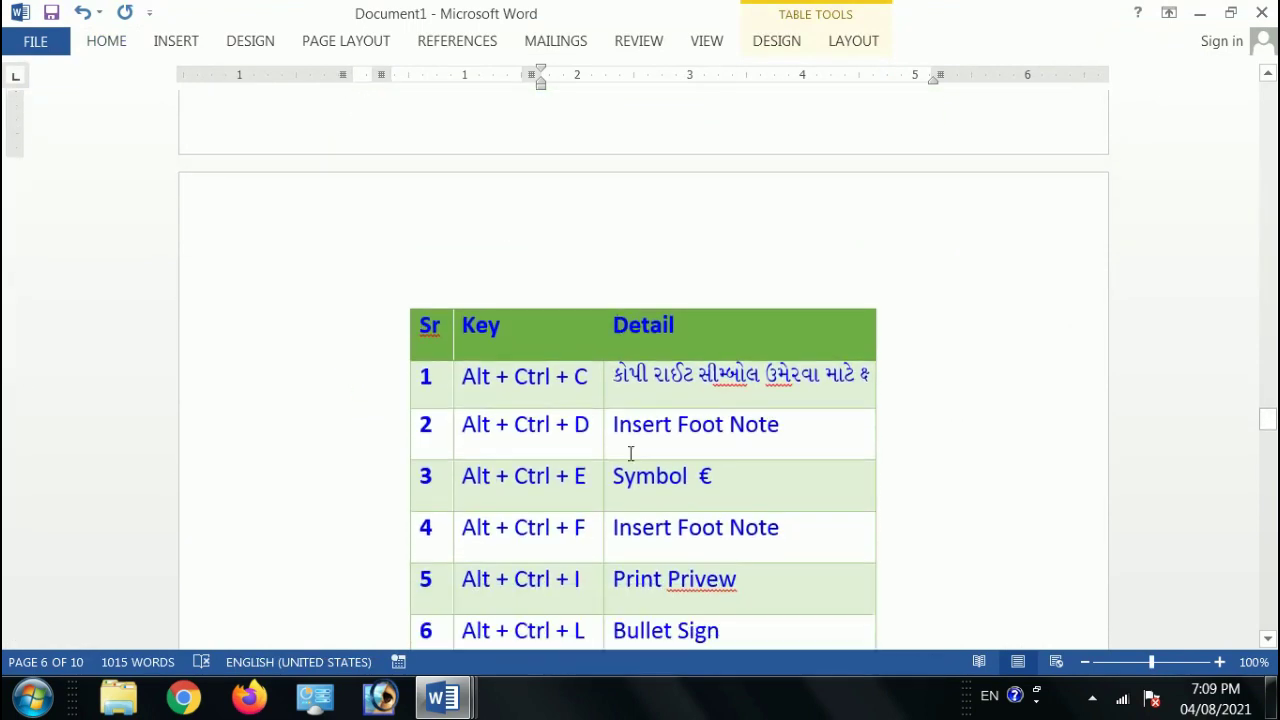
scroll(626, 460, down, 1)
scroll(622, 466, down, 2)
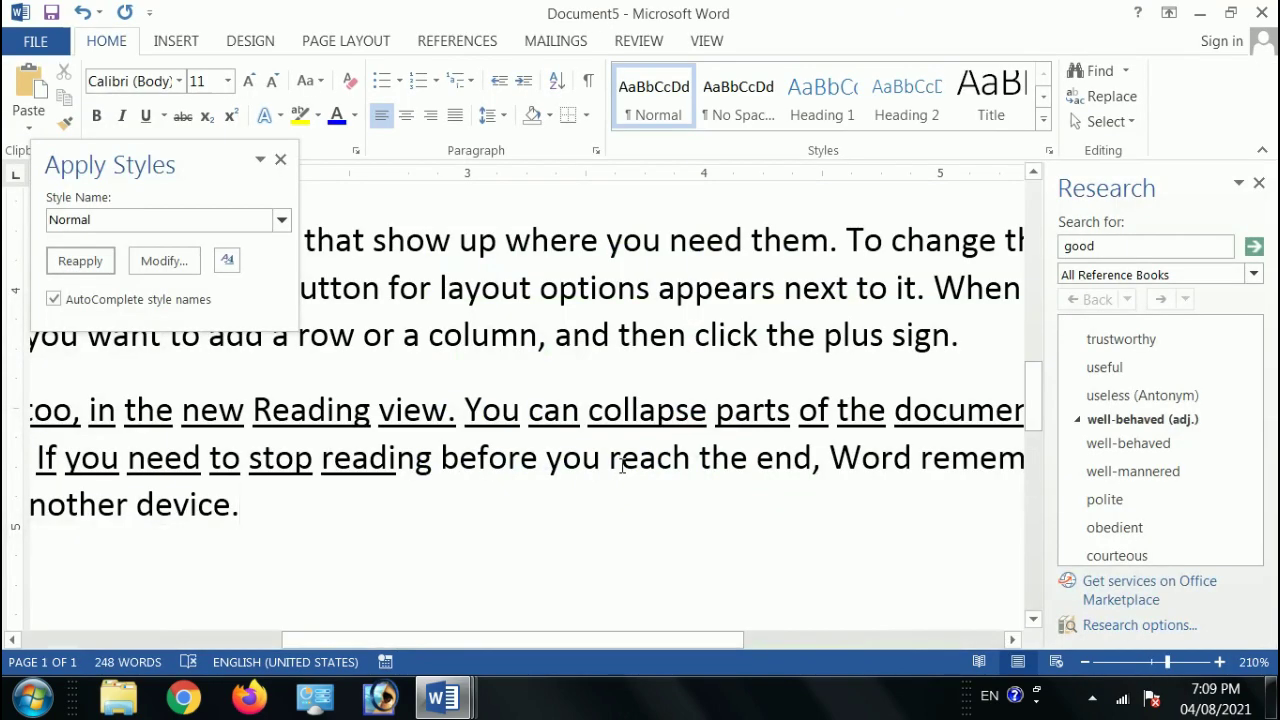
key(ctrl+alt+1)
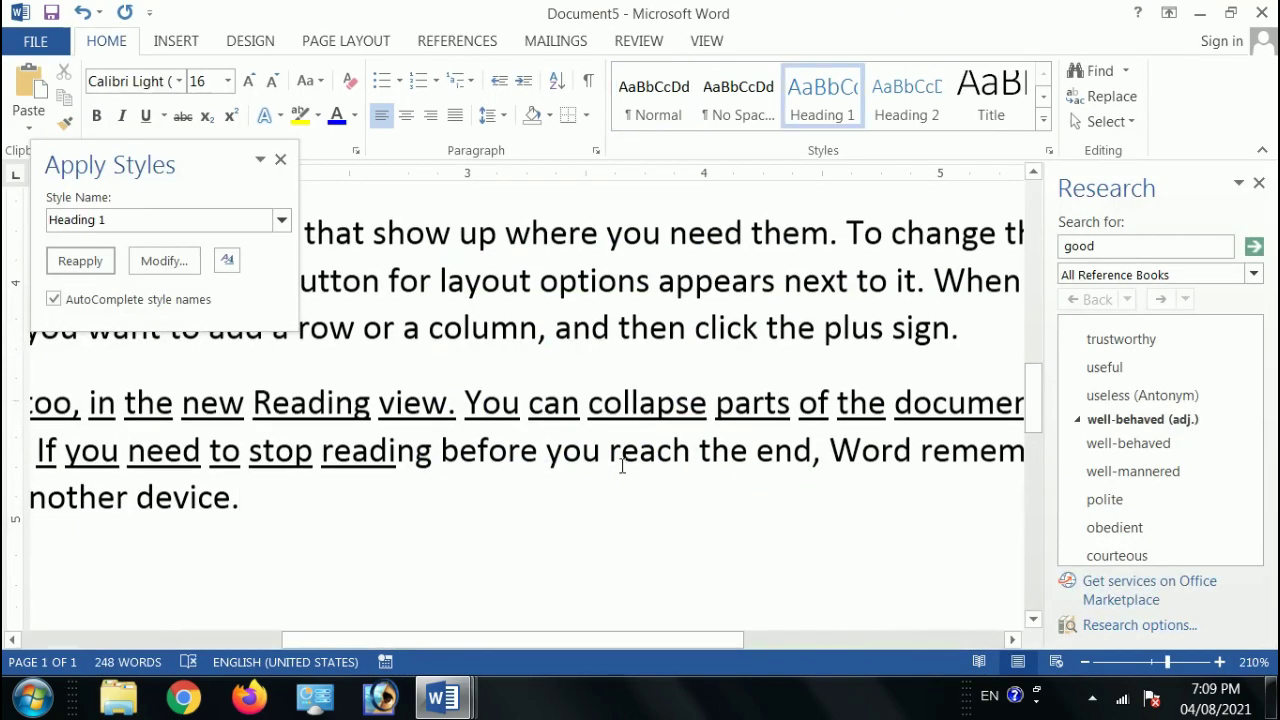
text(good20)
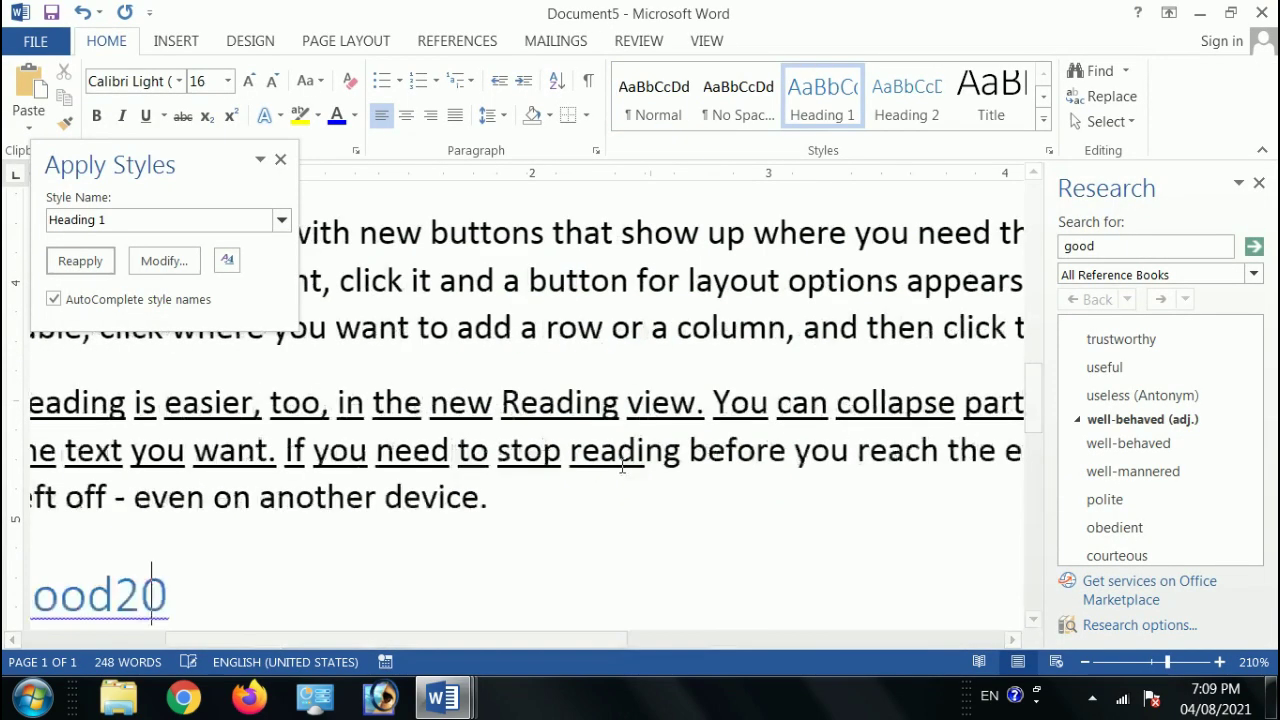
text(20)
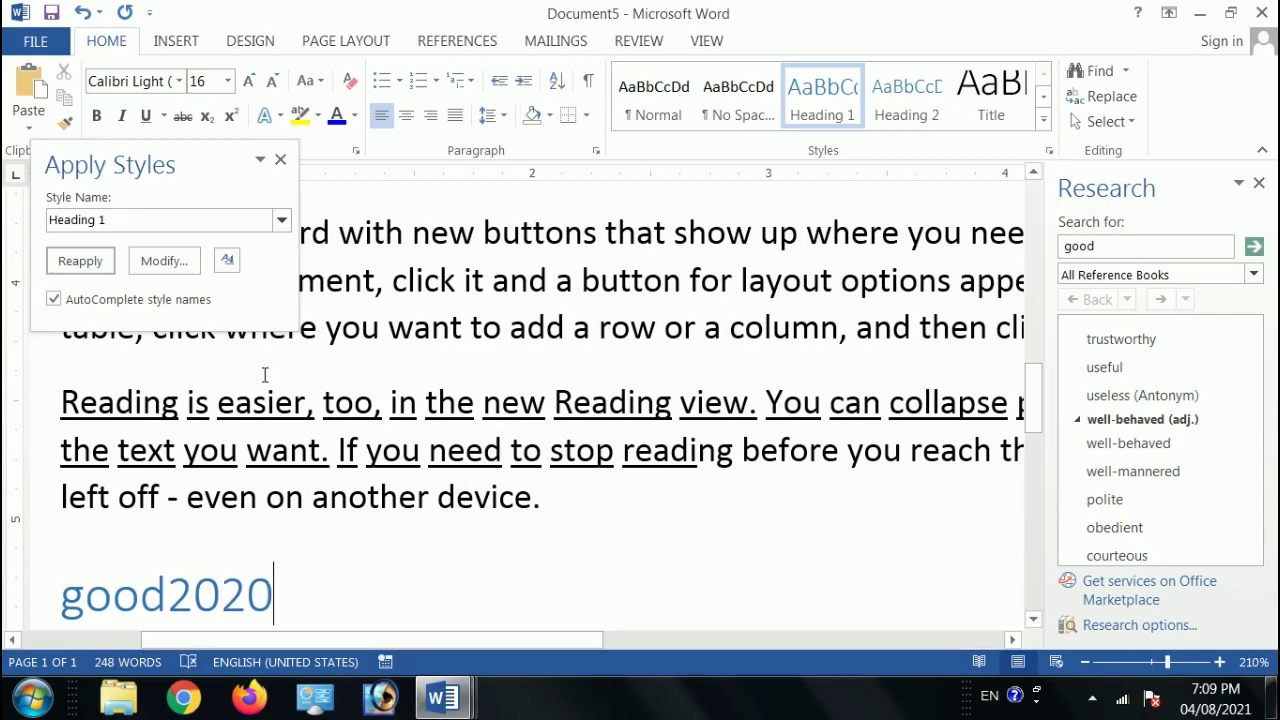
Step: Insert a copyright symbol after "good2020" and choose to continue in the ActivePresenter prompt
key(alt+Tab)
key(alt+Tab)
key(ctrl+alt+c)
key(ctrl+End)
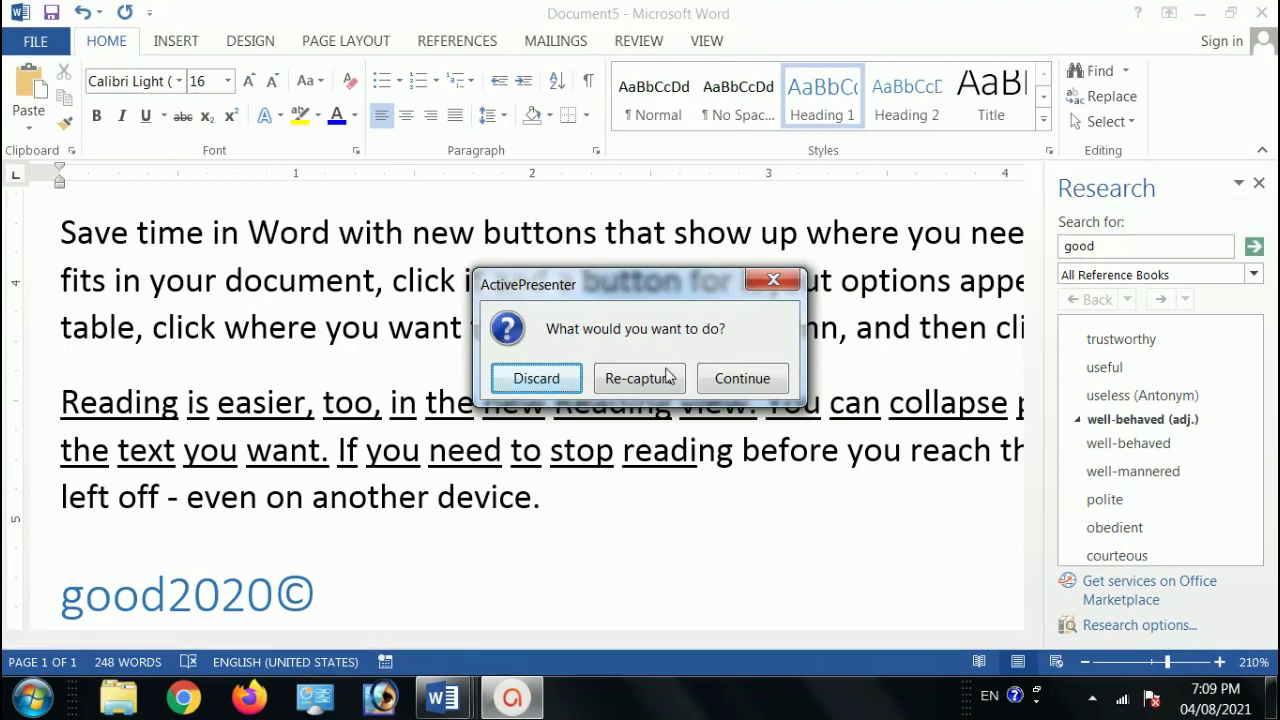
click(773, 381)
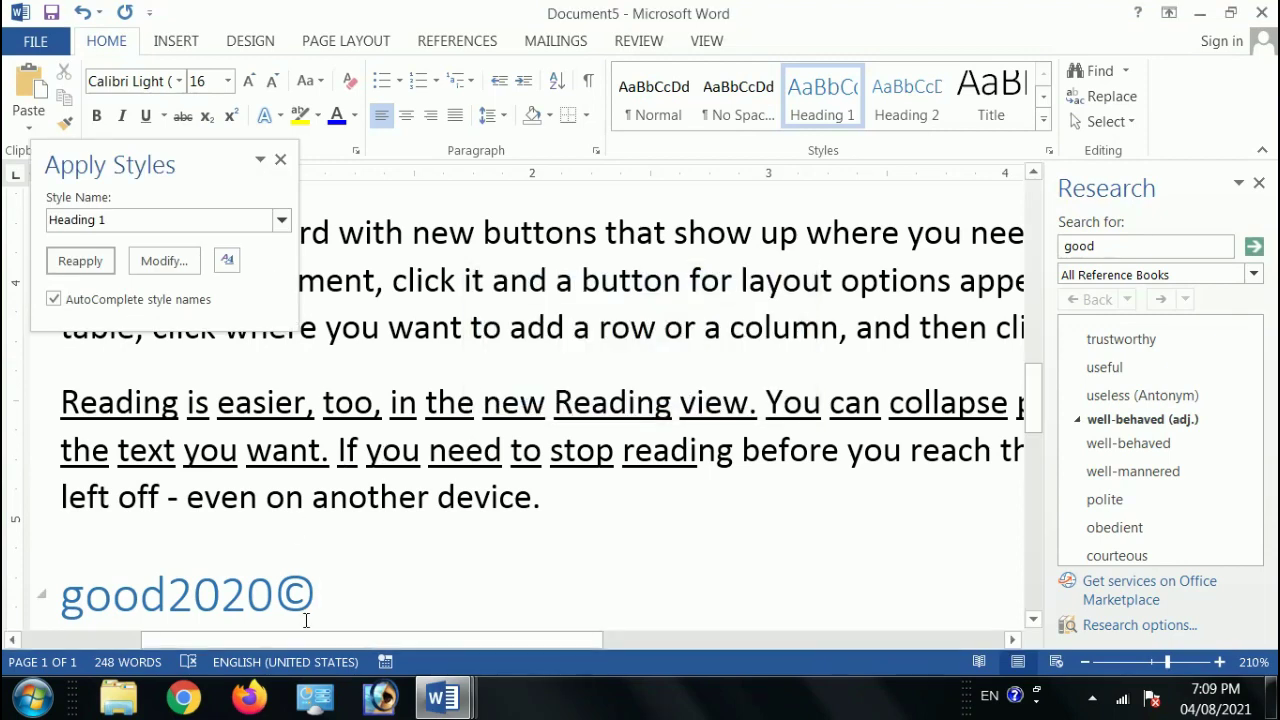
Step: Insert an endnote after "with" in the "Save time in Word" paragraph, with the note text "this is foot not"
key(alt+Tab)
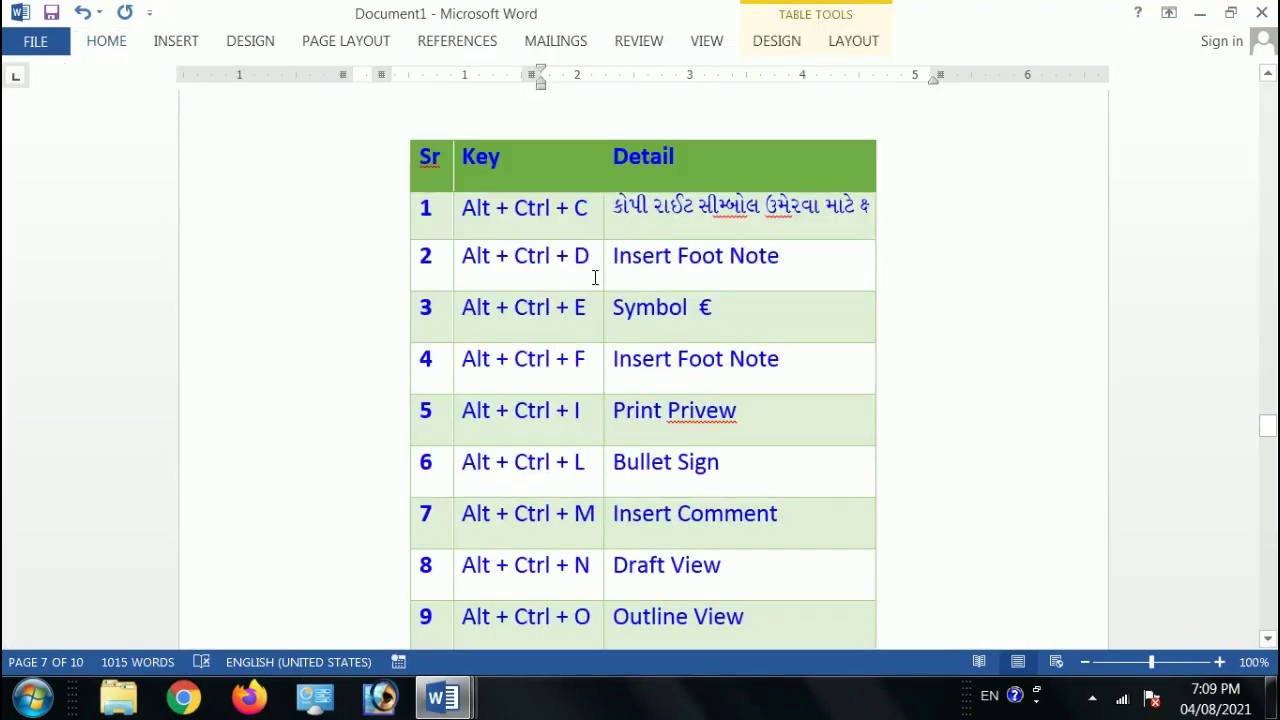
key(alt+Tab)
click(599, 342)
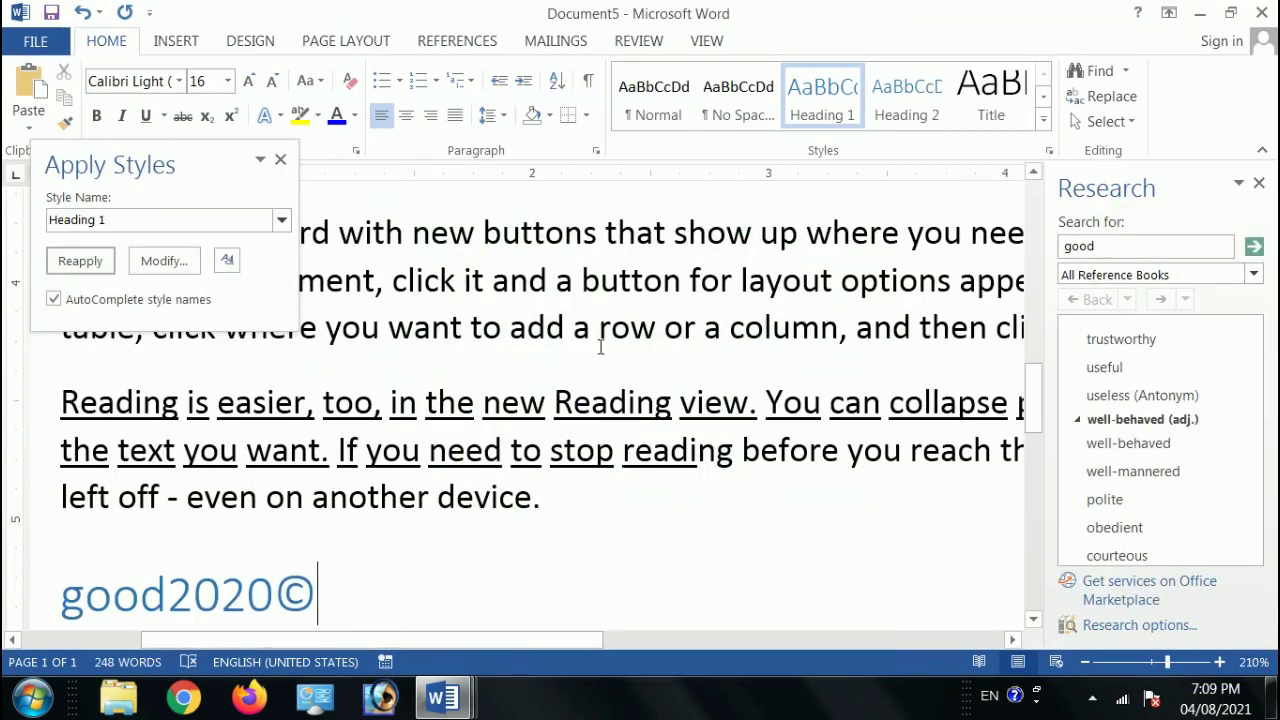
scroll(544, 384, up, 3)
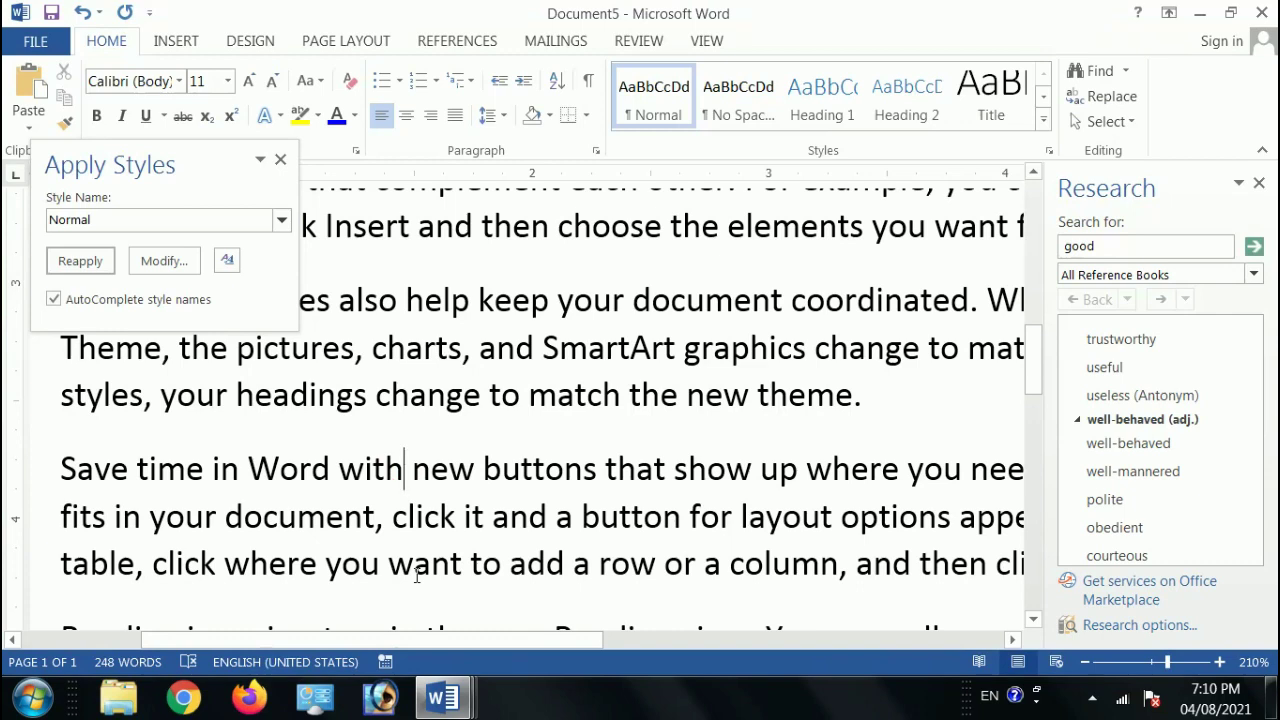
key(alt+Tab)
key(alt+Tab)
key(ctrl+alt+d)
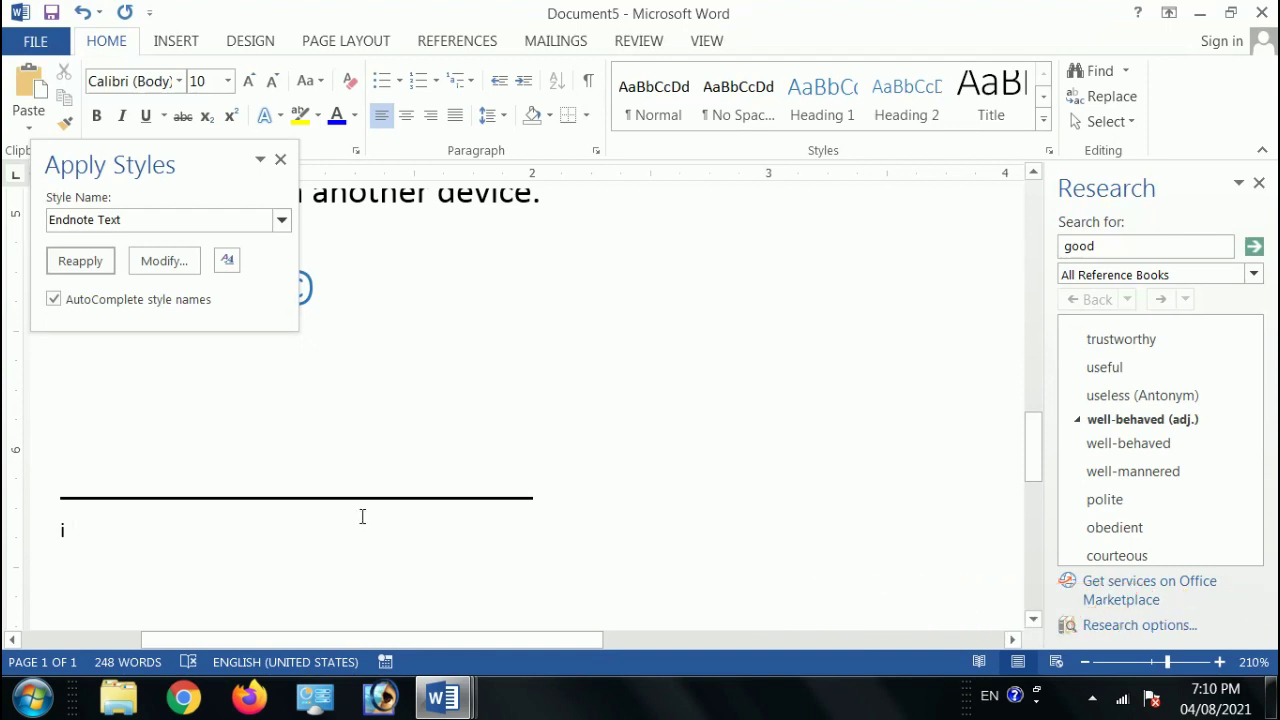
text(this )
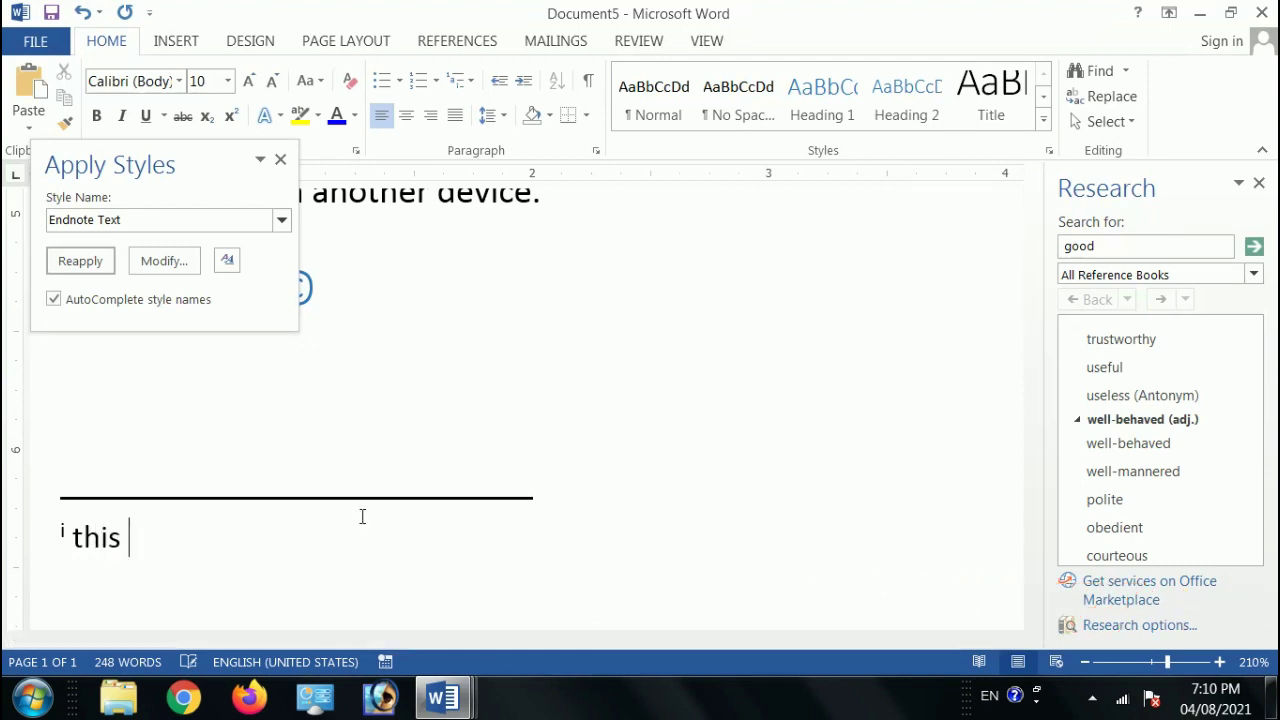
text(is foot not)
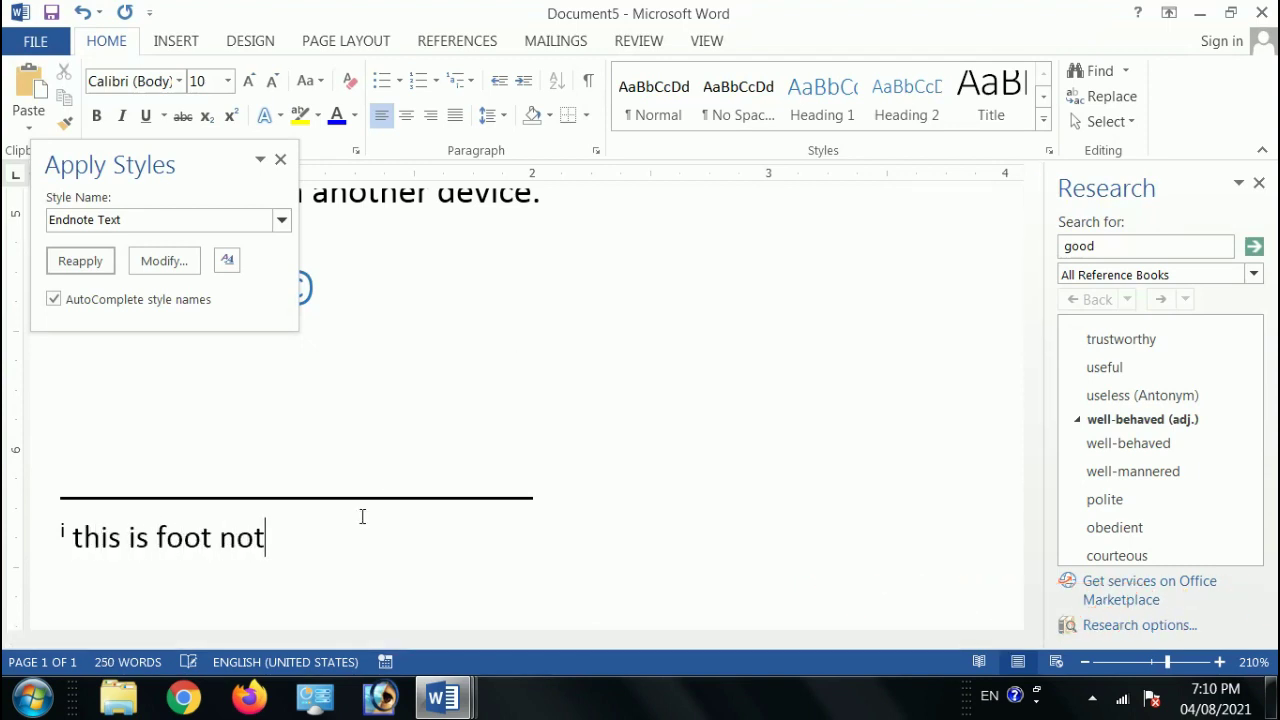
Step: Review the endnote mark and its text, and close the Apply Styles and Research panes
scroll(572, 398, up, 10)
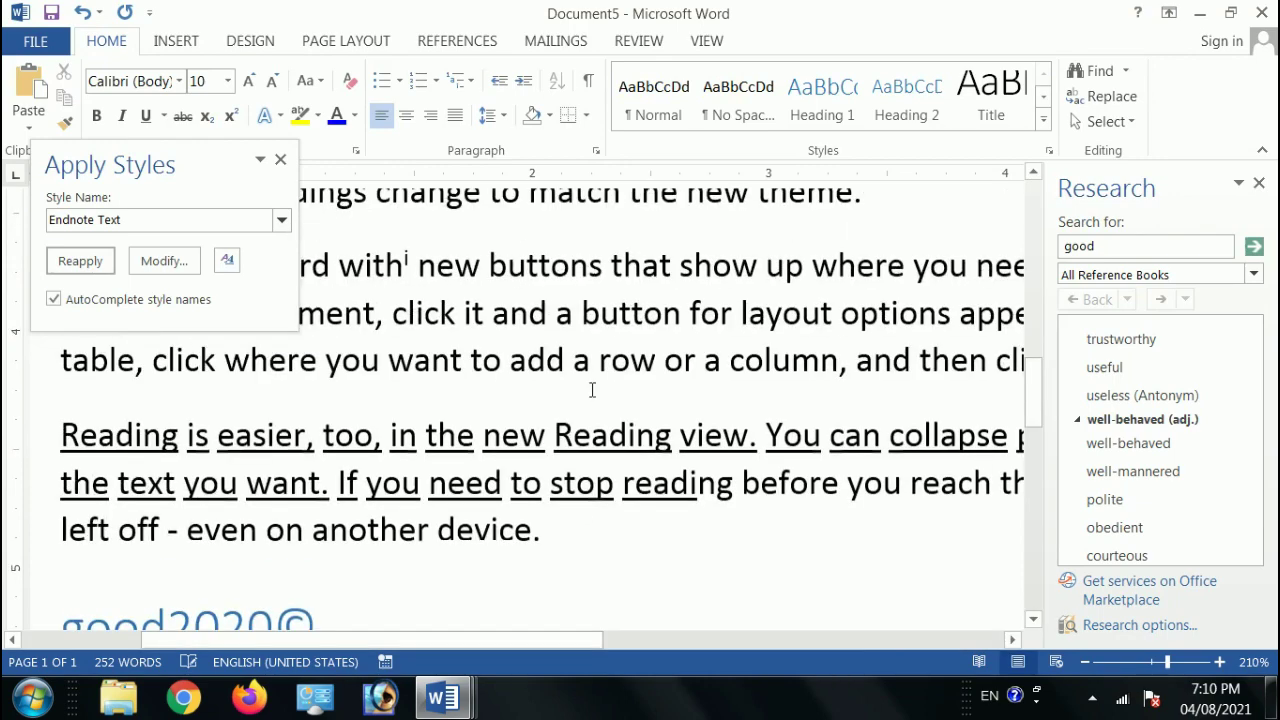
scroll(565, 445, up, 3)
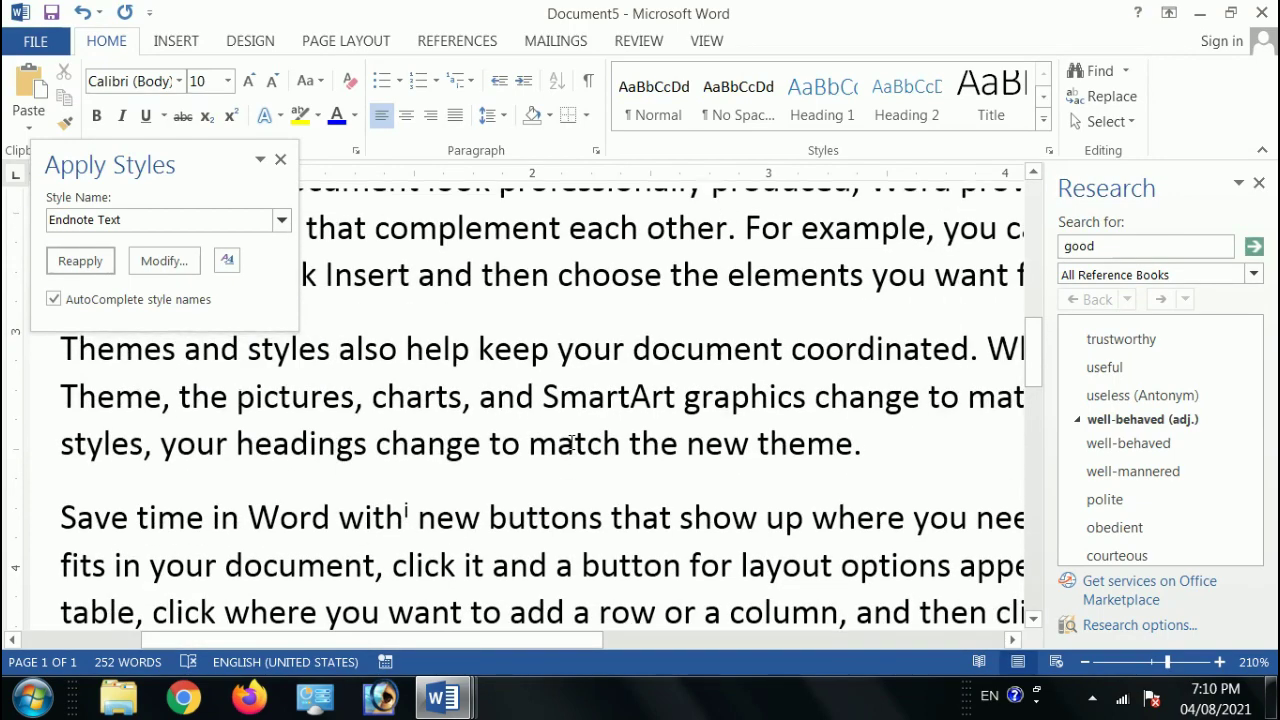
click(280, 159)
scroll(516, 412, down, 15)
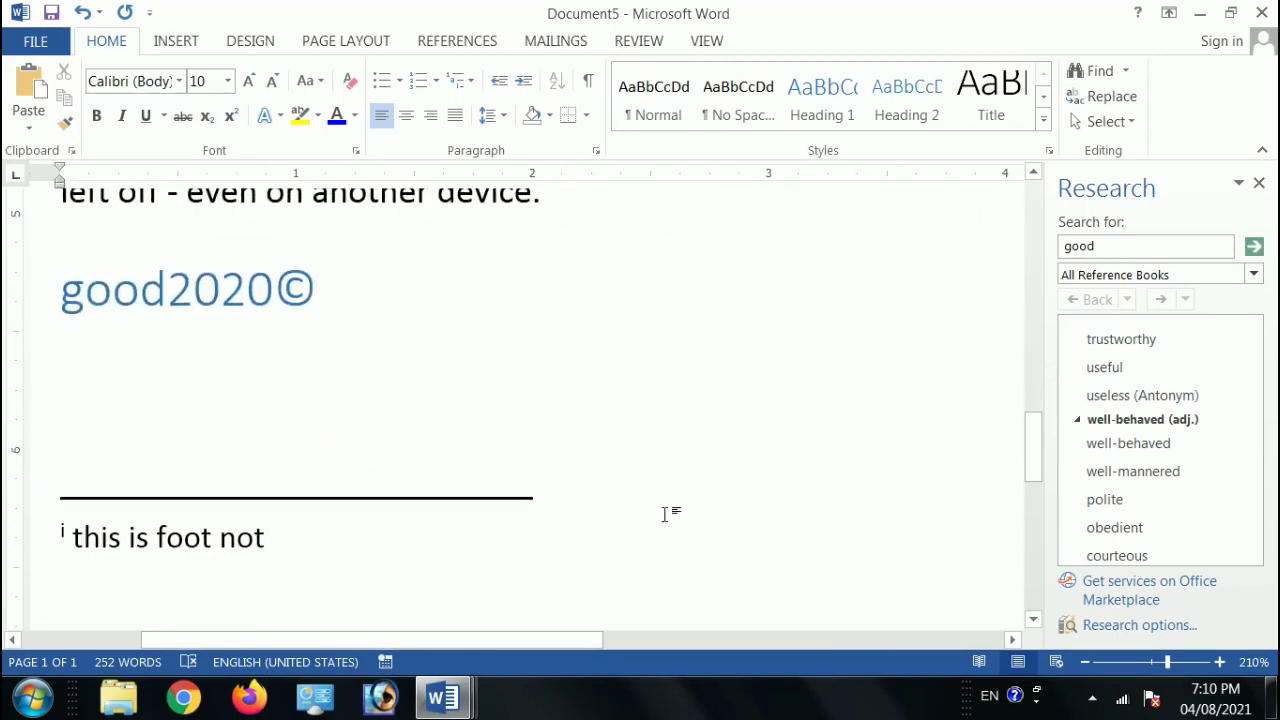
scroll(666, 514, up, 9)
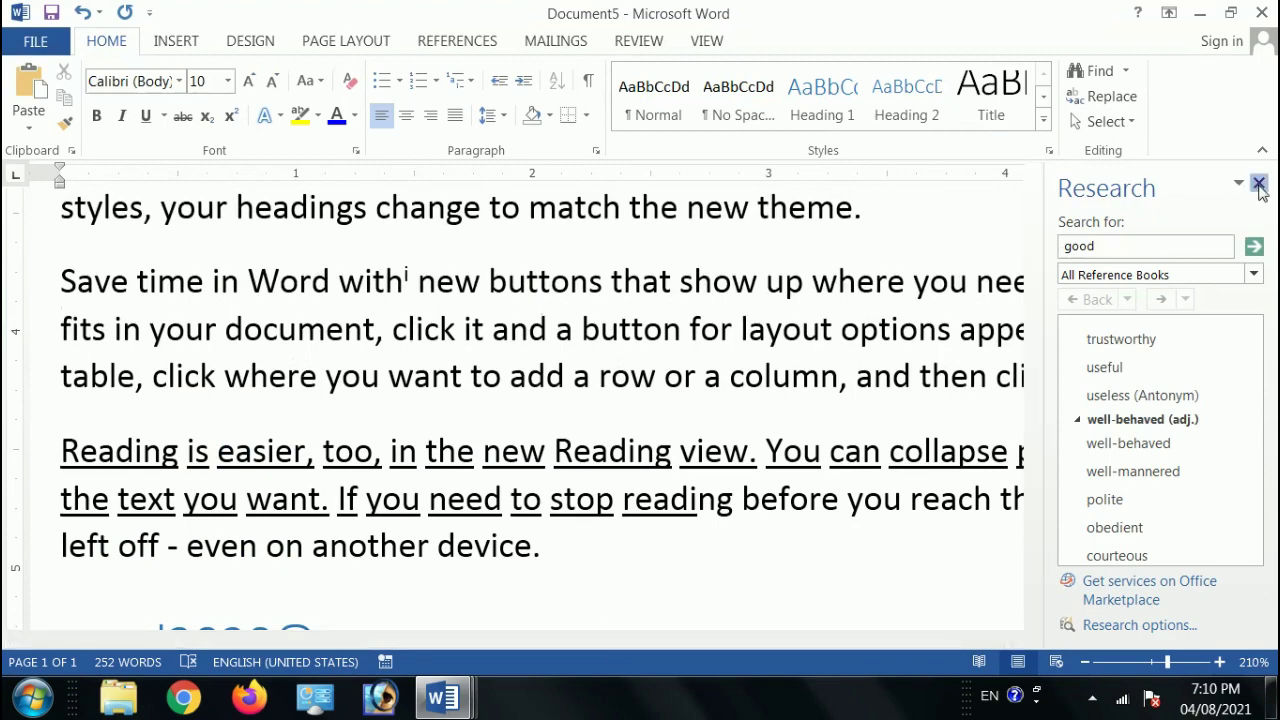
click(1259, 185)
Step: Examine Document5 at 160% zoom, from the table down to the endnote mark and its note text
scroll(810, 337, up, 2)
scroll(810, 337, up, 4)
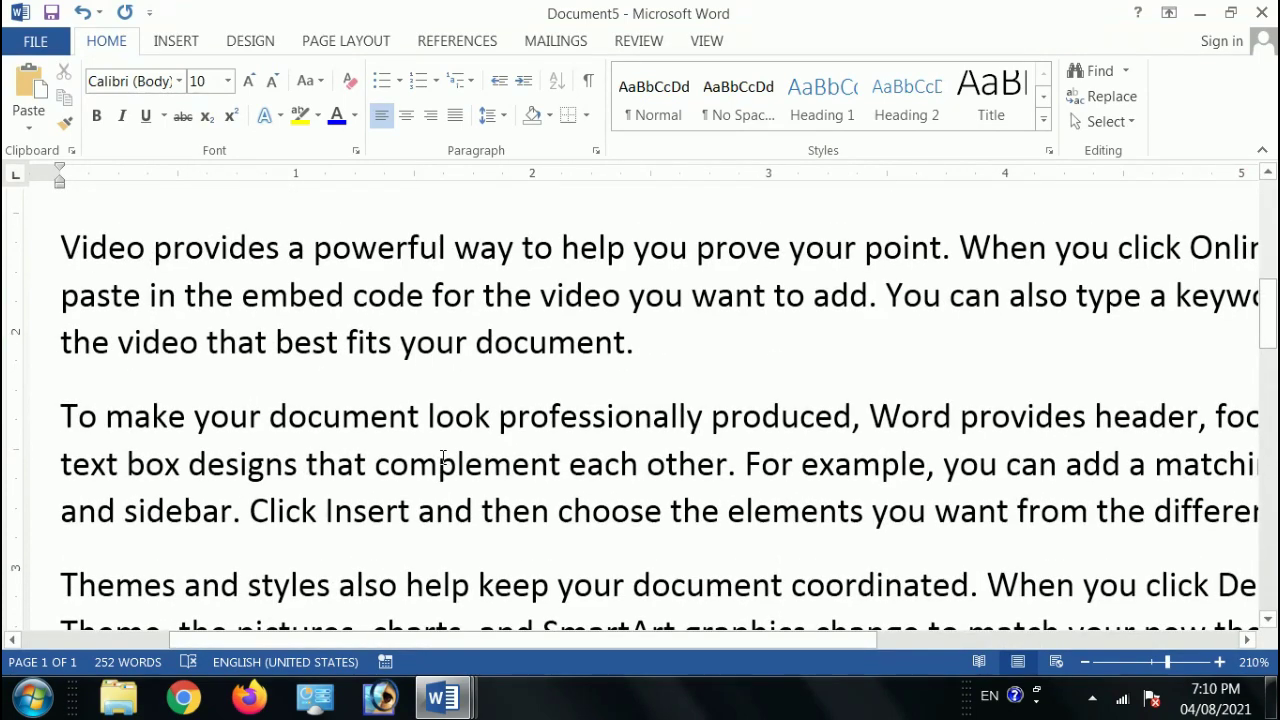
scroll(589, 466, up, 1)
scroll(580, 411, up, 3)
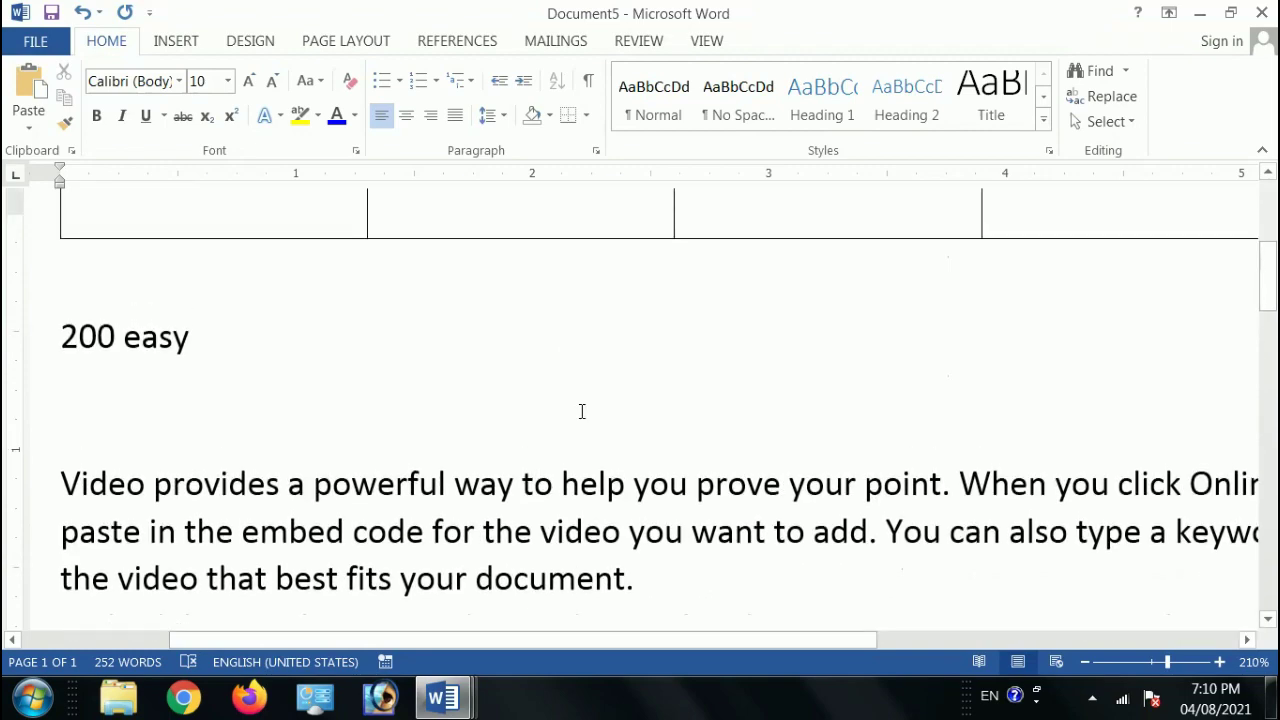
scroll(586, 409, up, 1)
scroll(586, 409, down, 4)
ctrl+scroll(618, 412, down, 2)
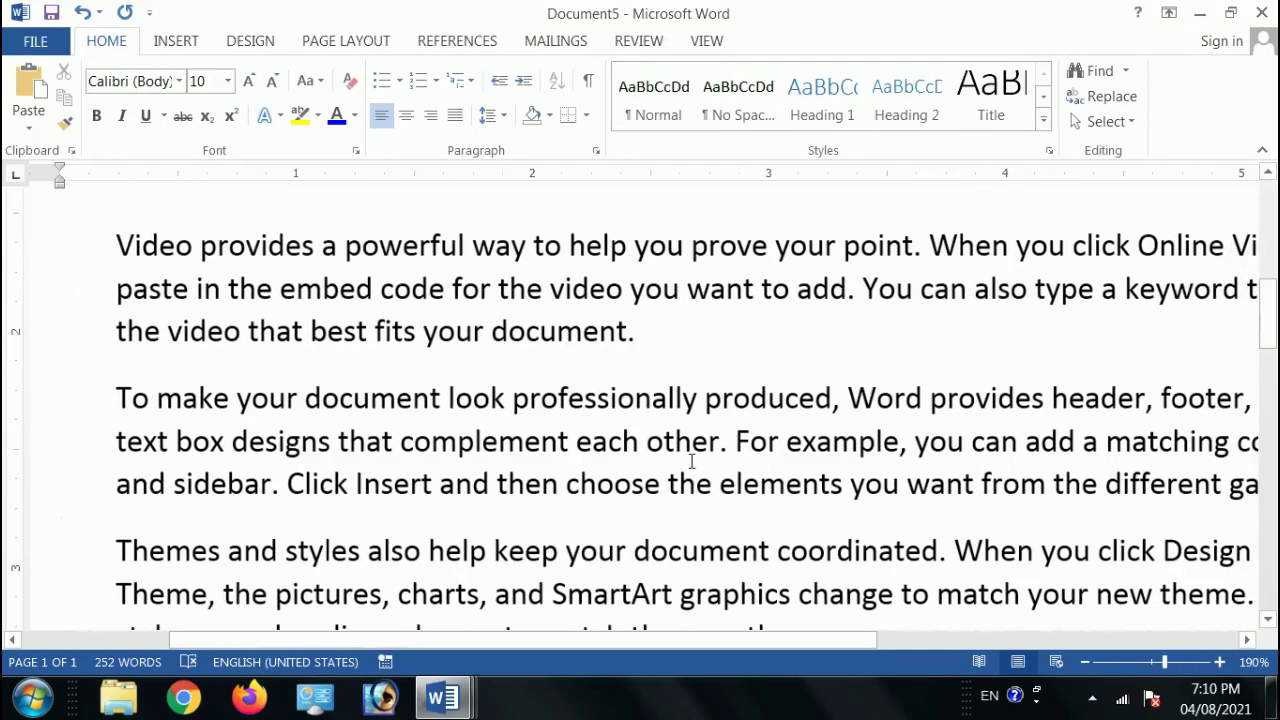
ctrl+scroll(691, 461, down, 2)
scroll(728, 455, down, 2)
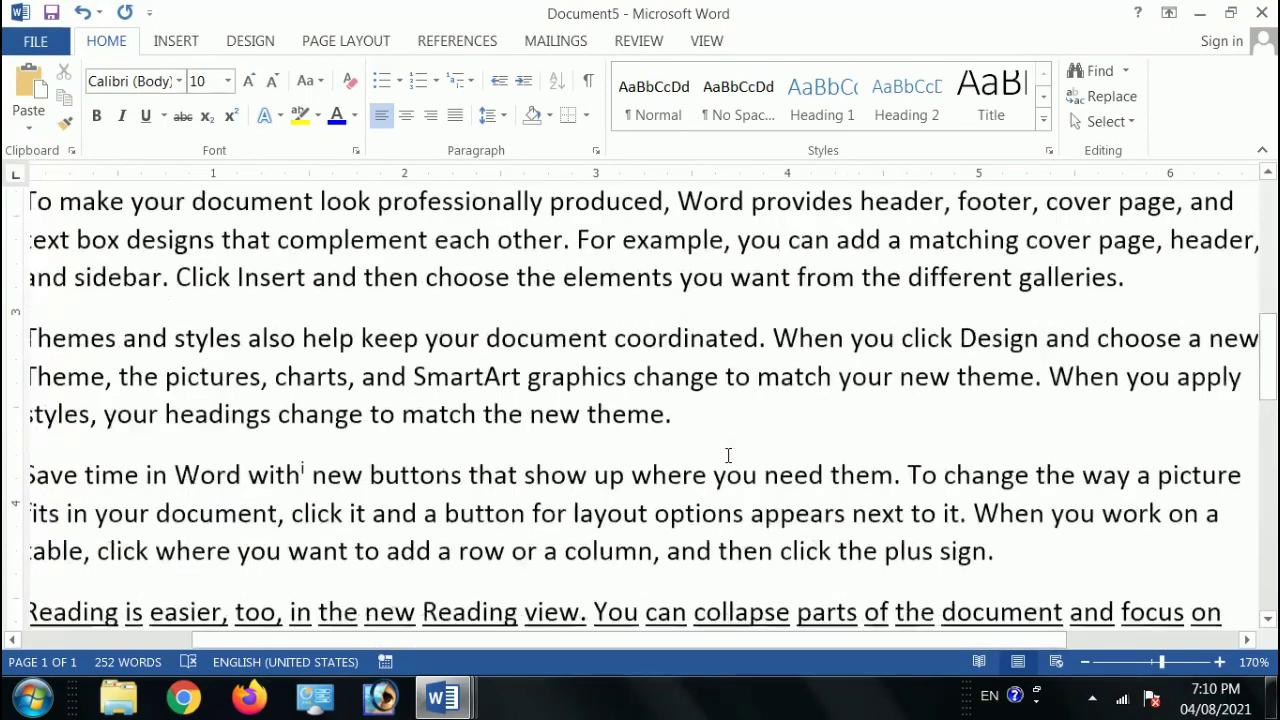
ctrl+scroll(735, 450, down, 1)
scroll(737, 437, down, 1)
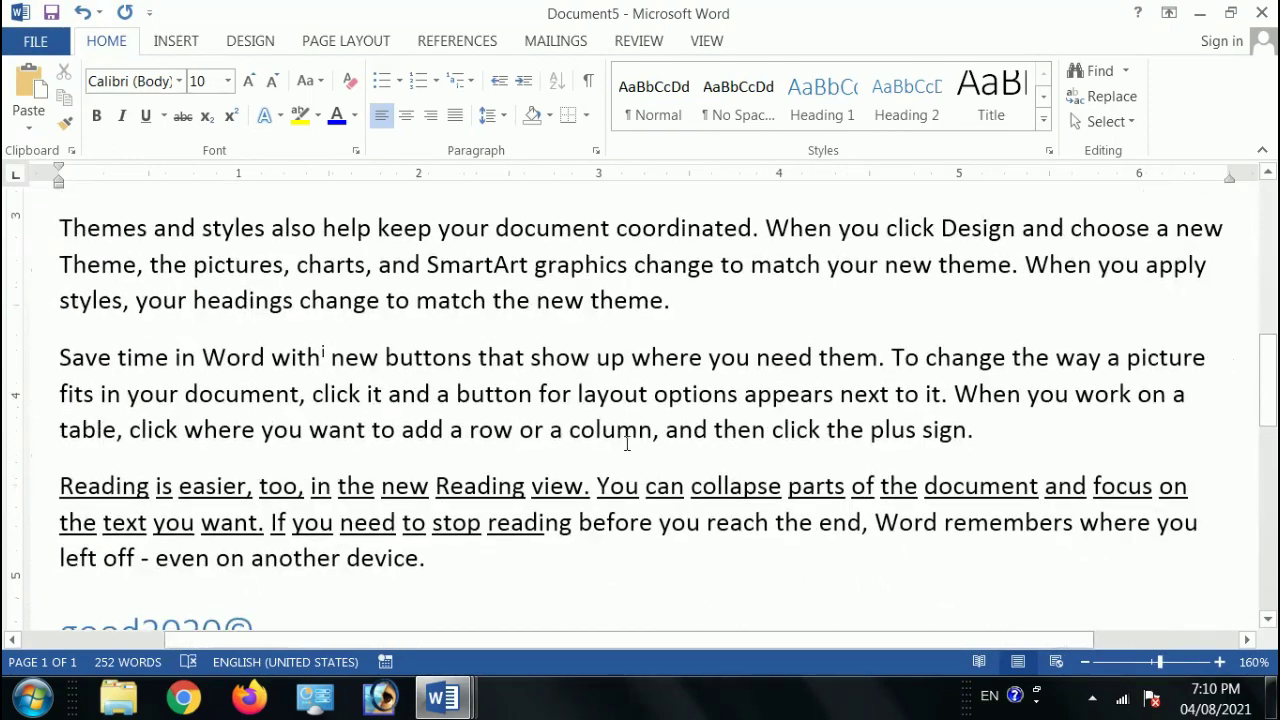
scroll(635, 460, down, 5)
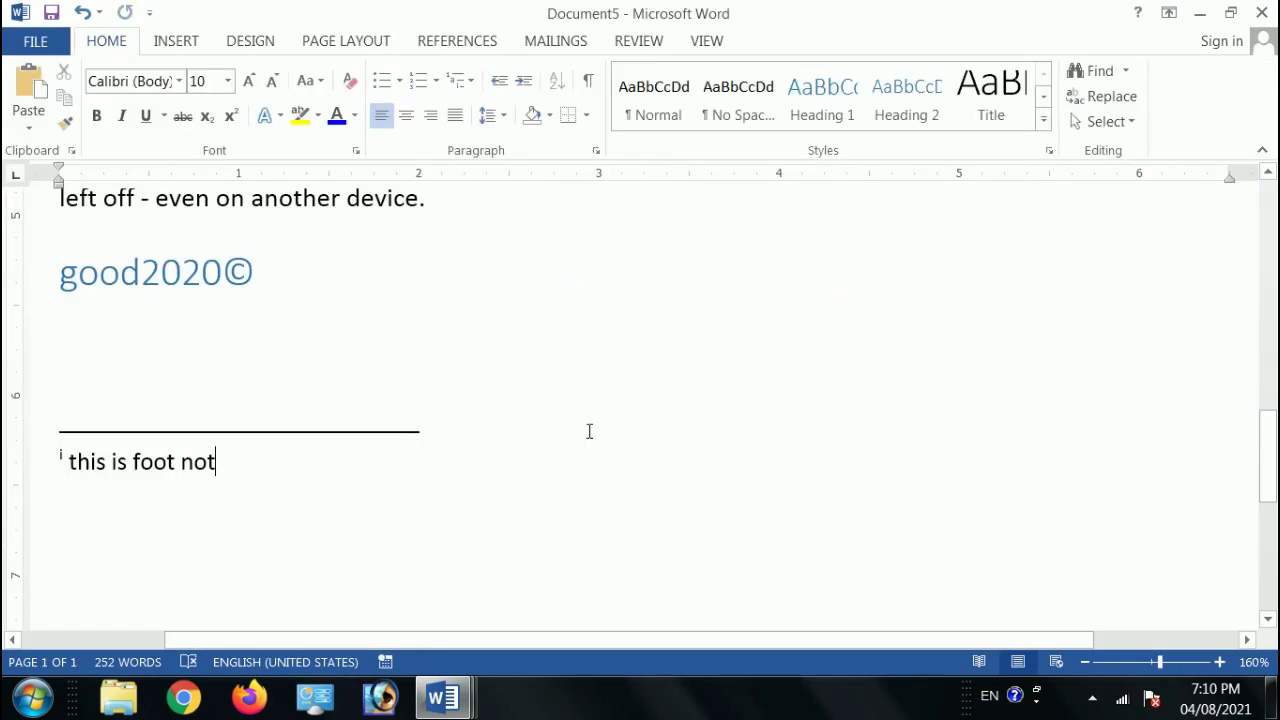
scroll(589, 431, up, 8)
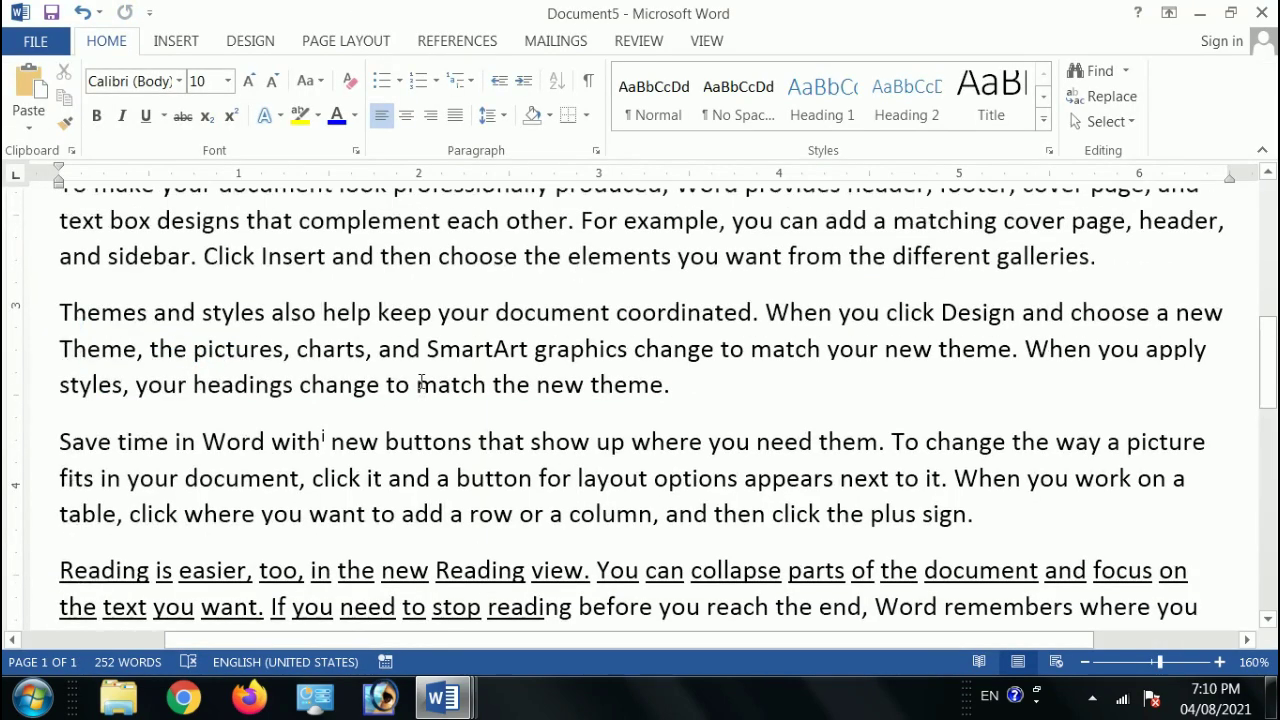
scroll(533, 371, up, 1)
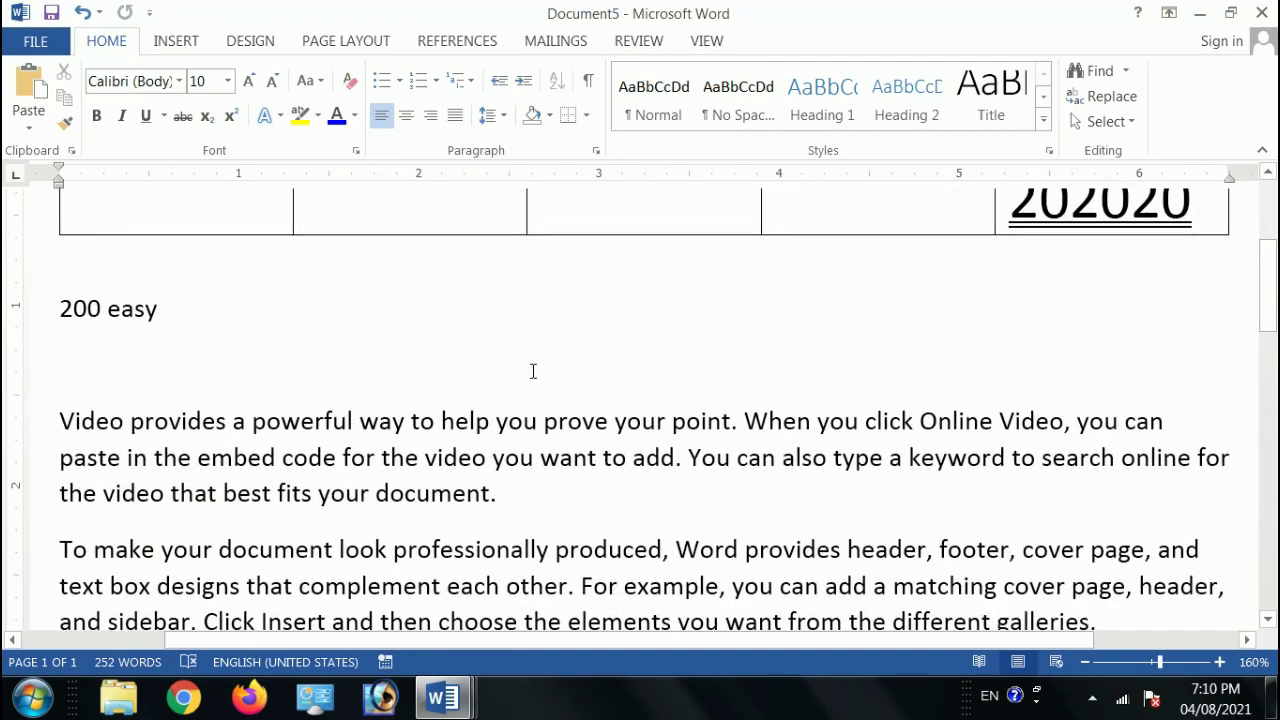
Step: View Document5's print preview twice, checking the Alt + Ctrl shortcut table in Document1 between the two previews
key(ctrl+F2)
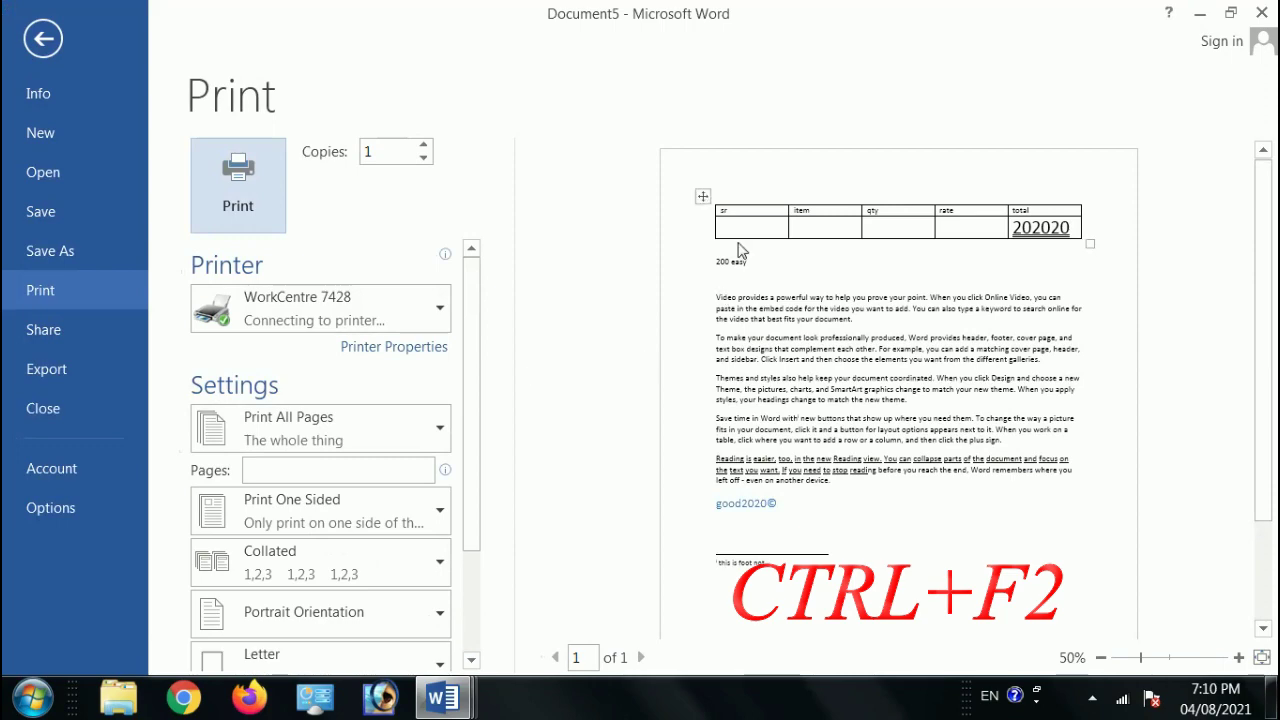
key(Escape)
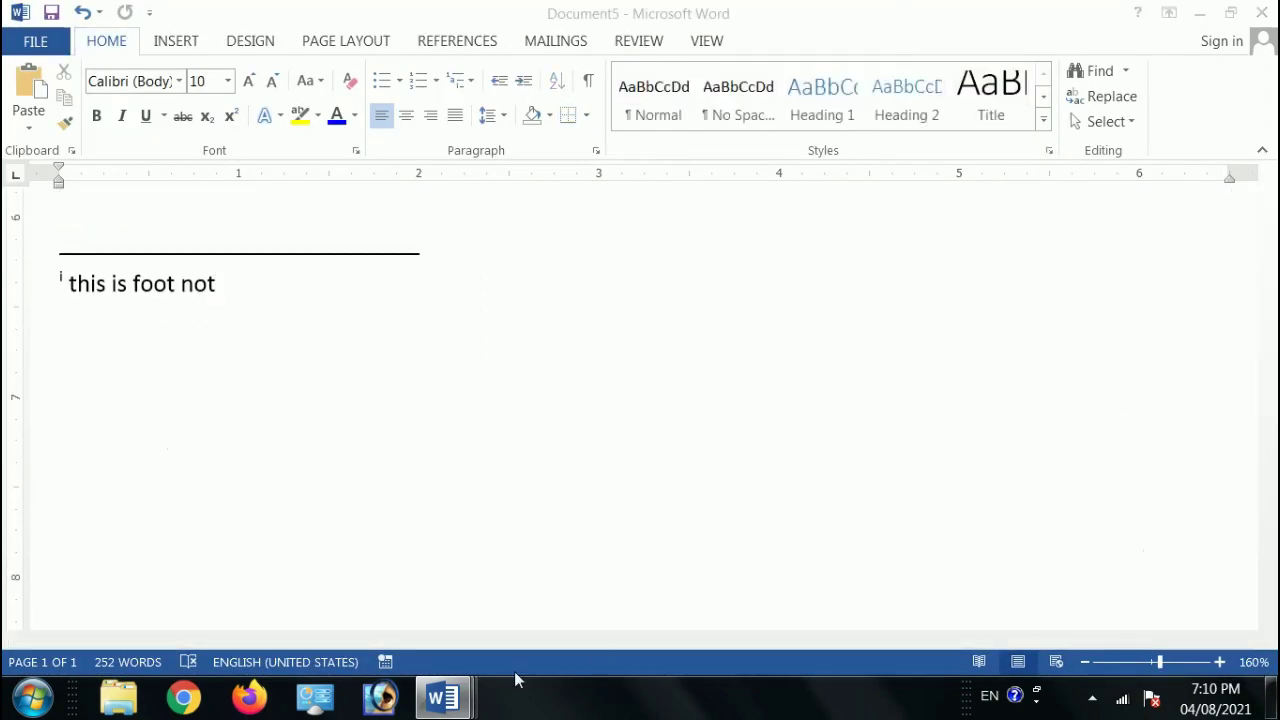
mouse_move(443, 697)
click(464, 588)
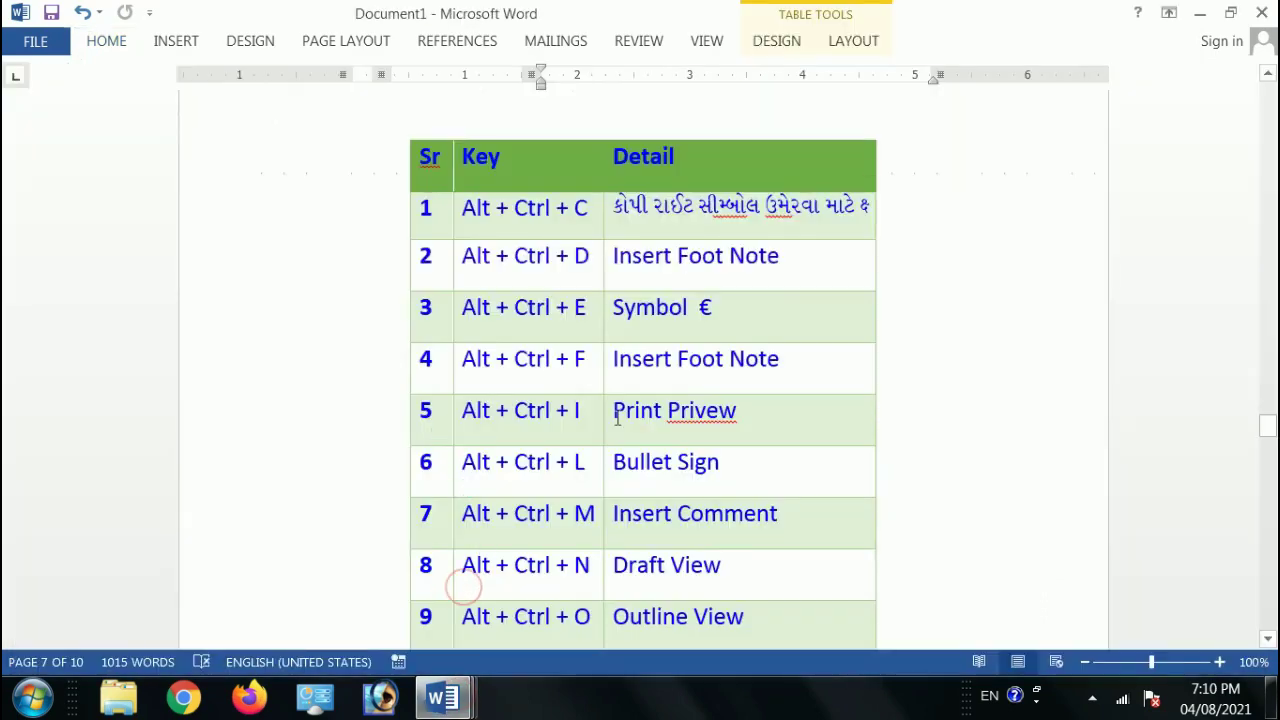
key(alt+Tab)
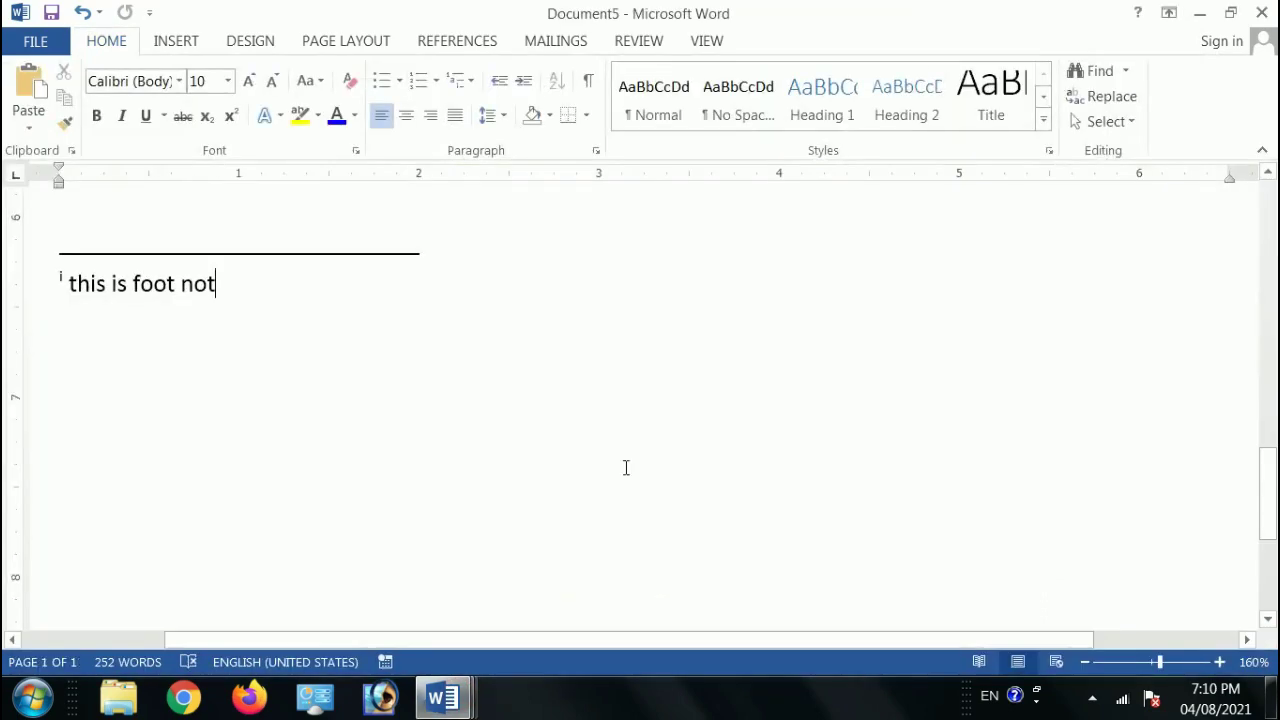
key(ctrl+p)
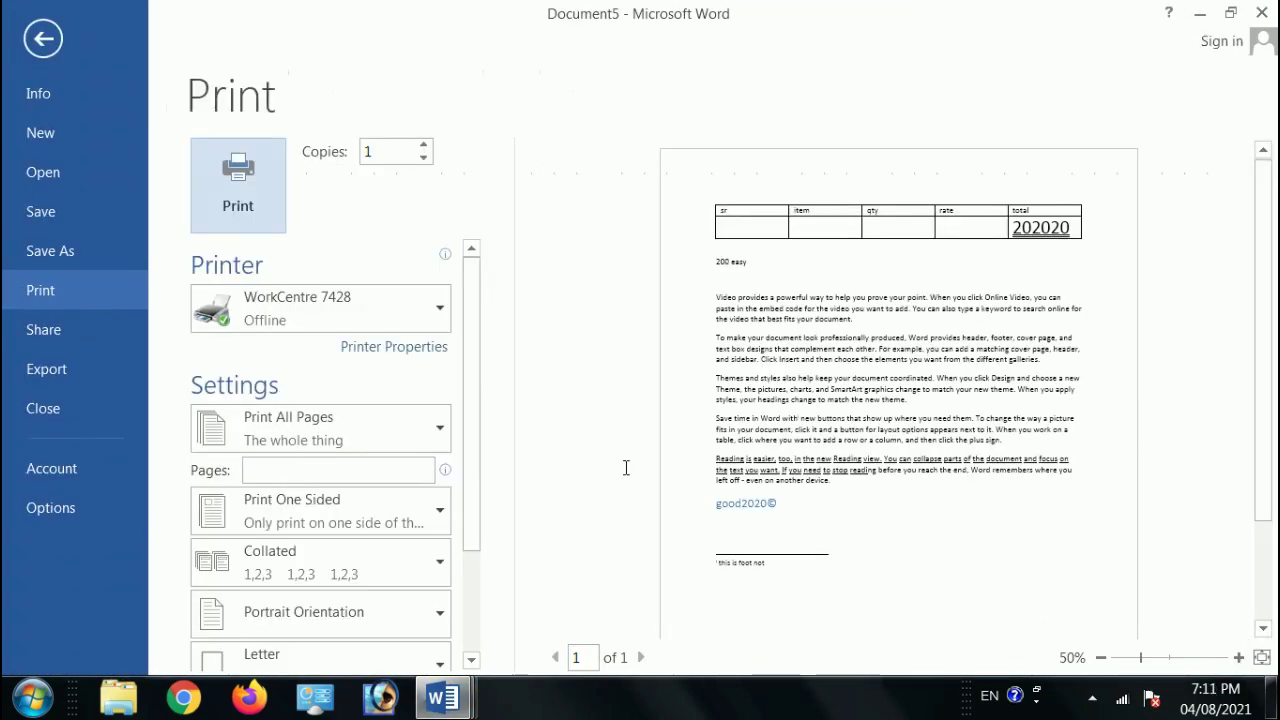
key(Escape)
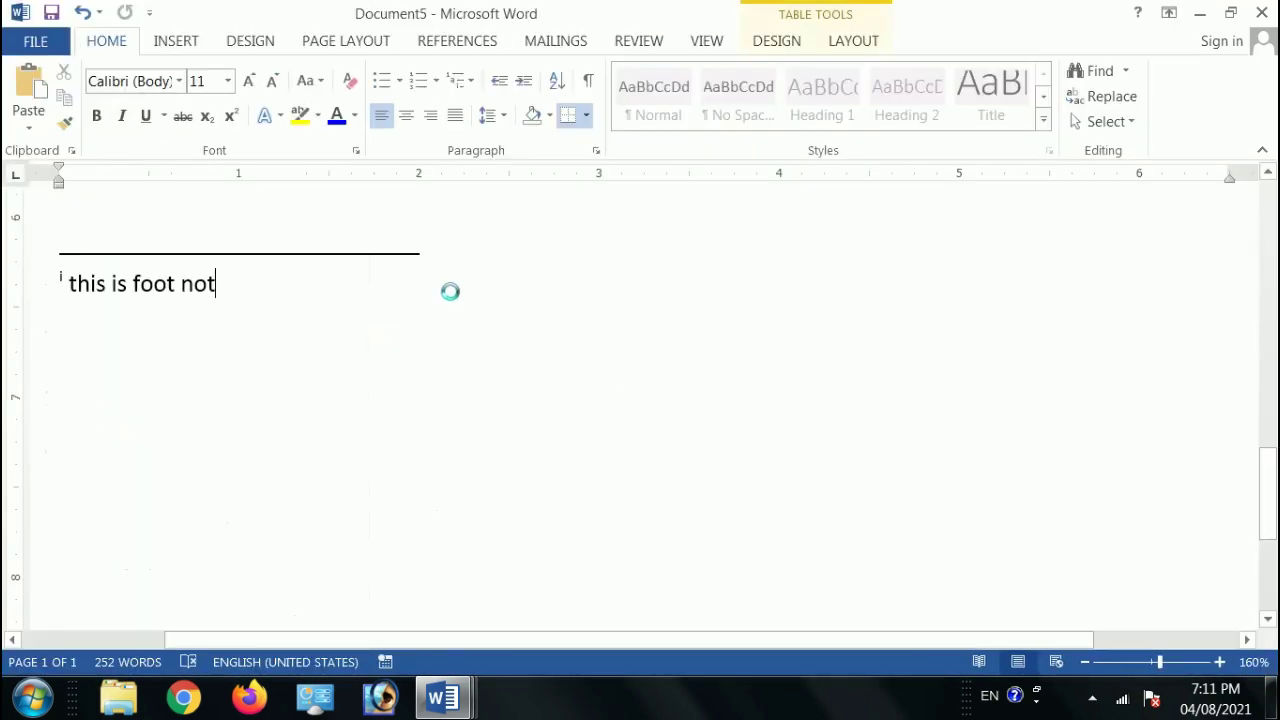
Step: Examine the endnote text at the end of Document5 and its pop-up at the reference mark after "with"
scroll(555, 320, up, 6)
click(632, 303)
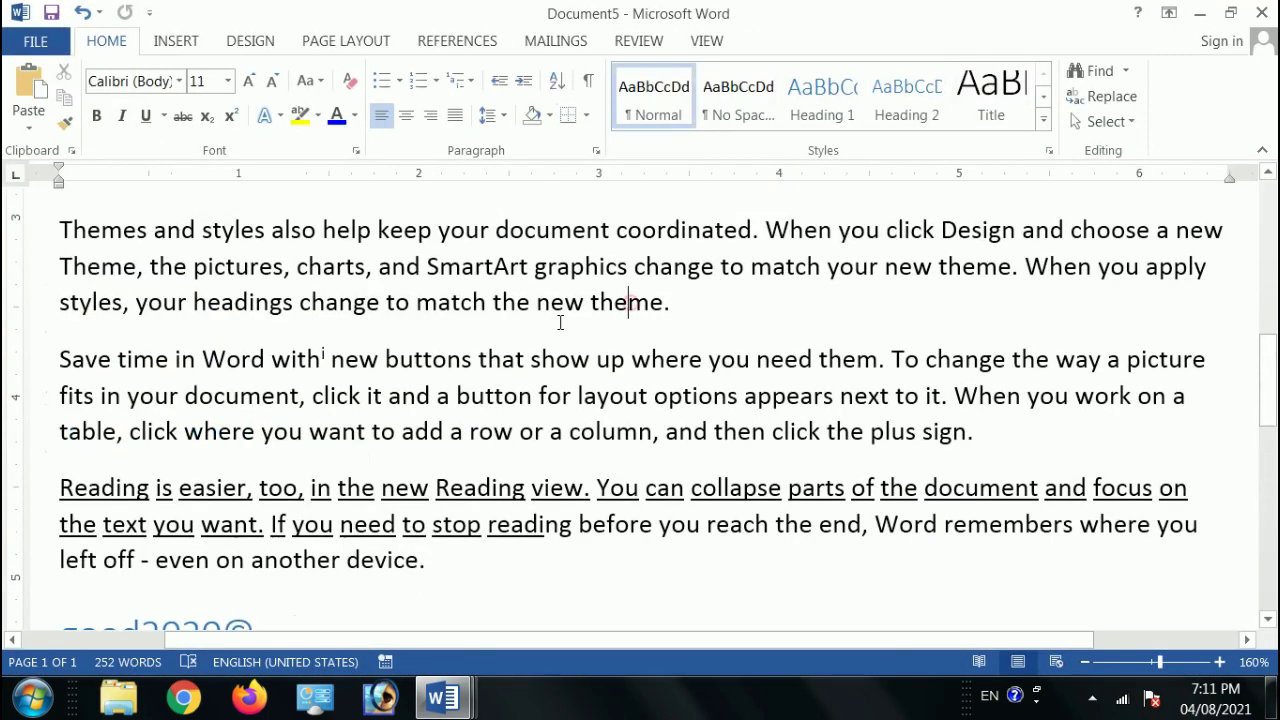
scroll(169, 466, down, 3)
scroll(169, 619, down, 4)
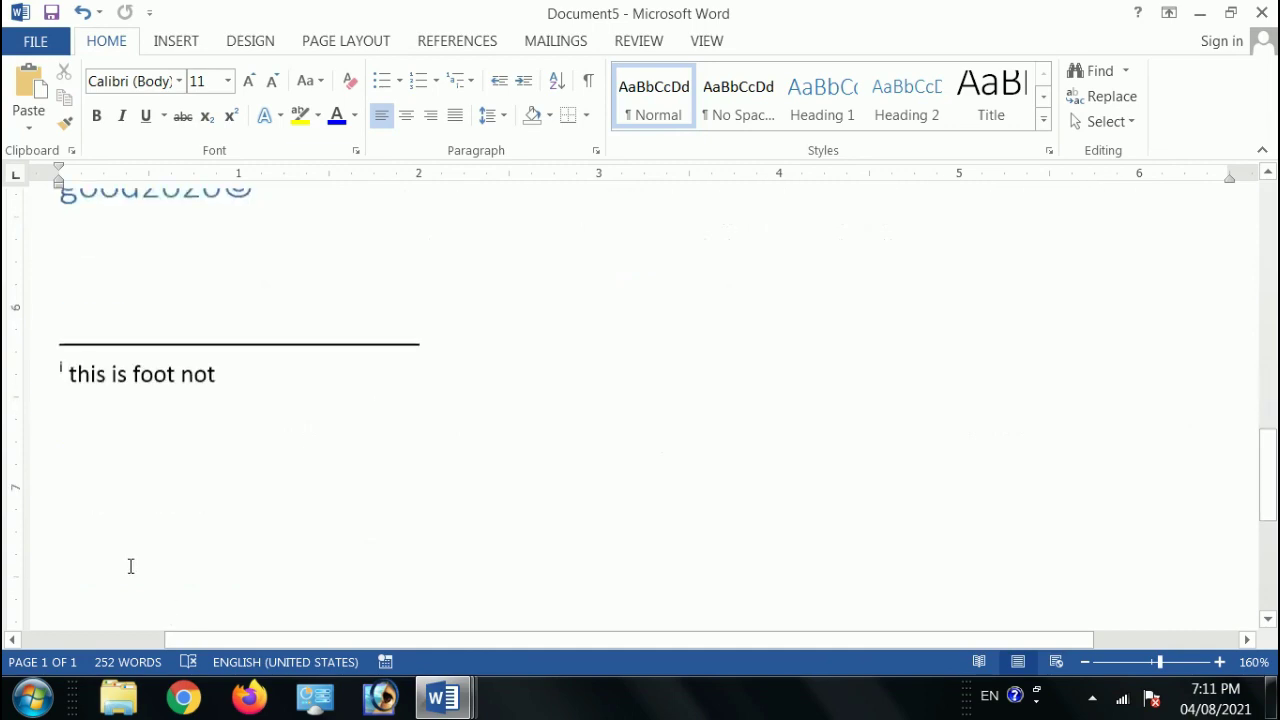
scroll(173, 358, up, 5)
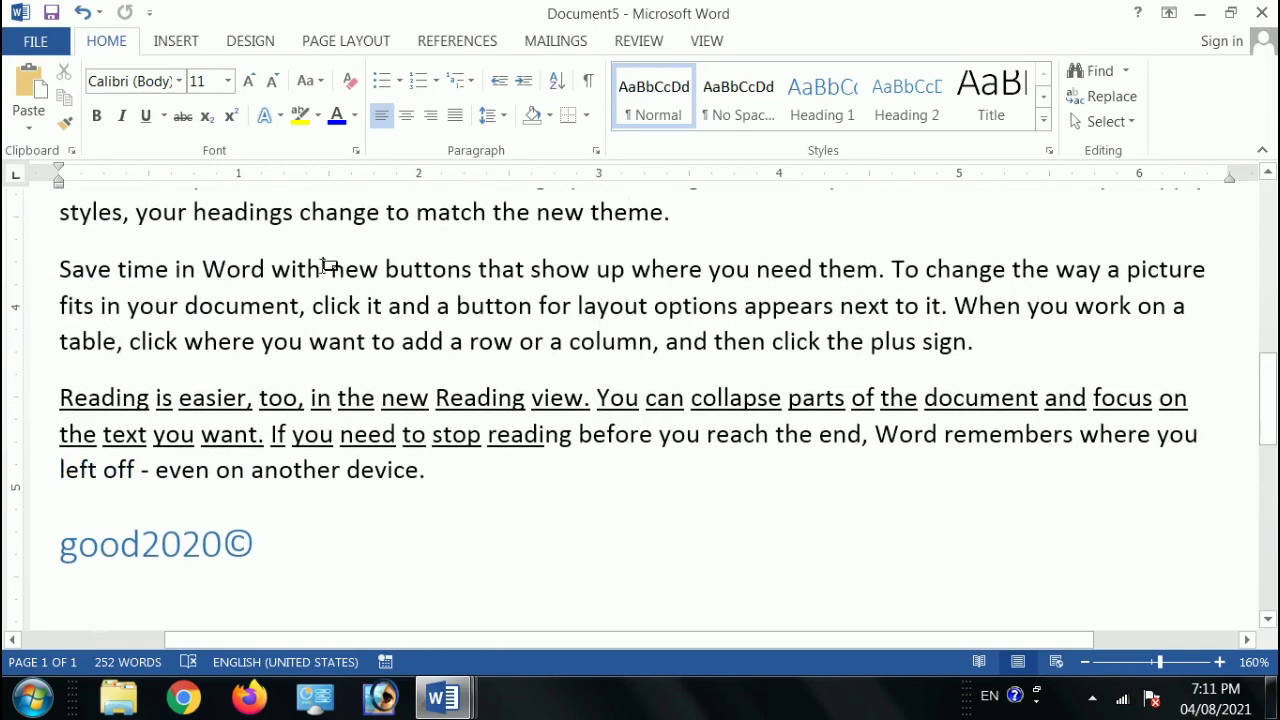
mouse_move(329, 266)
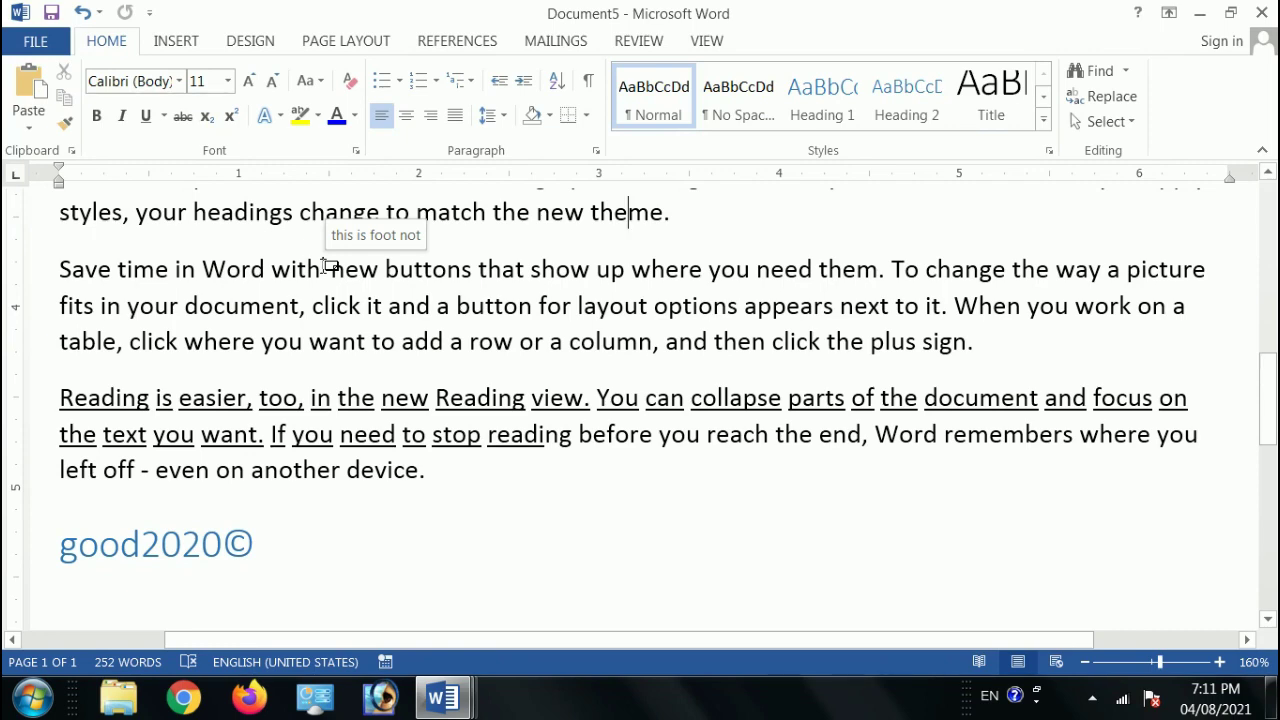
Step: Add the line "what is the short cut key of save command" as a new paragraph above "Save time in Word"
key(alt+Tab)
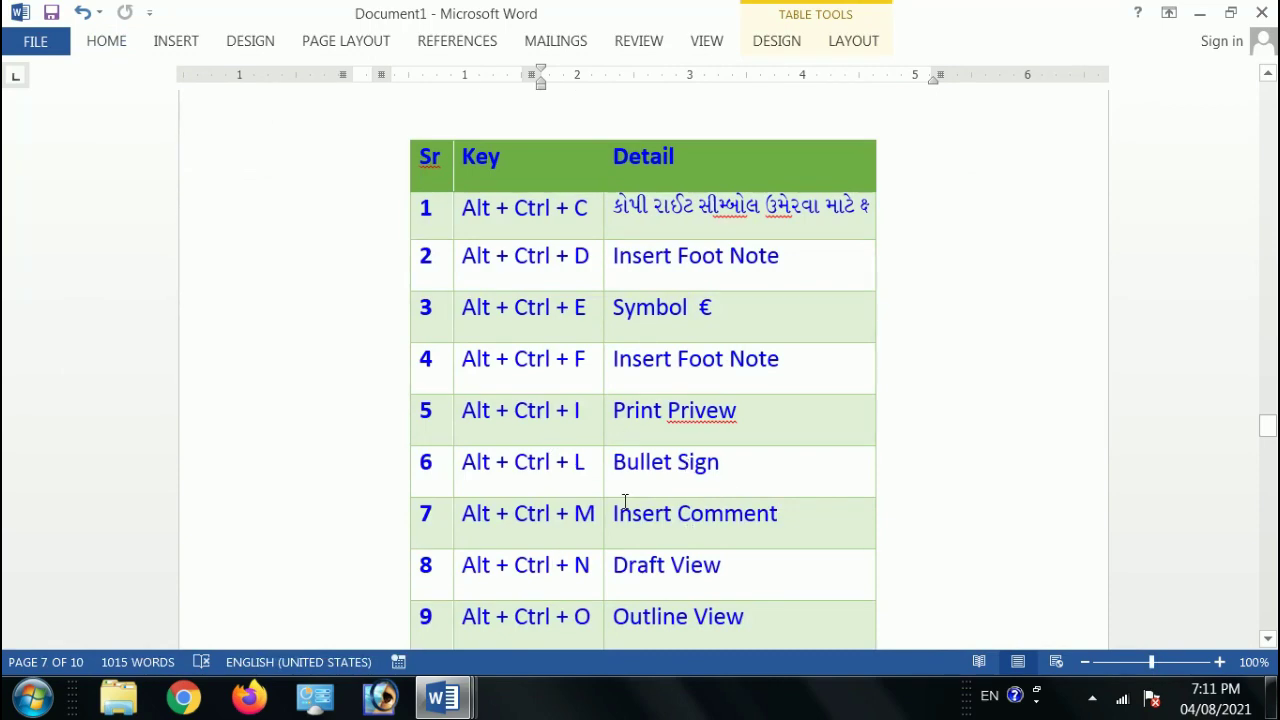
key(alt+Tab)
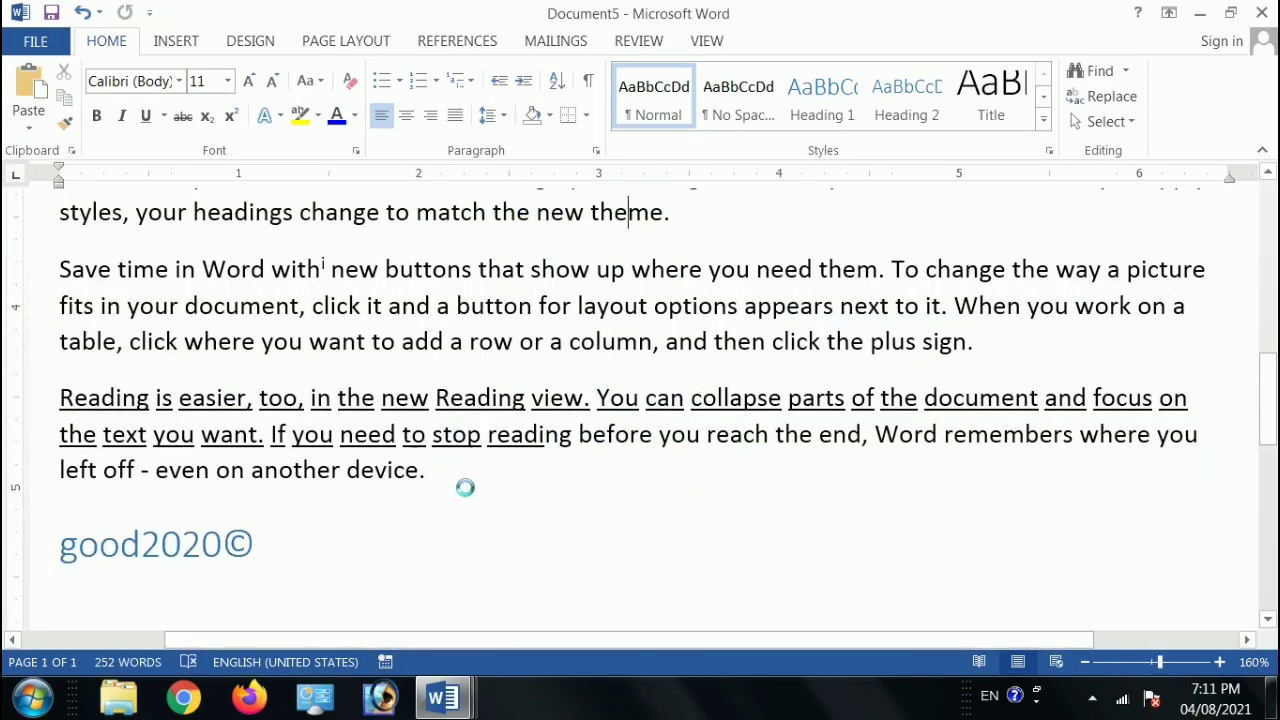
click(418, 348)
click(690, 216)
key(Return)
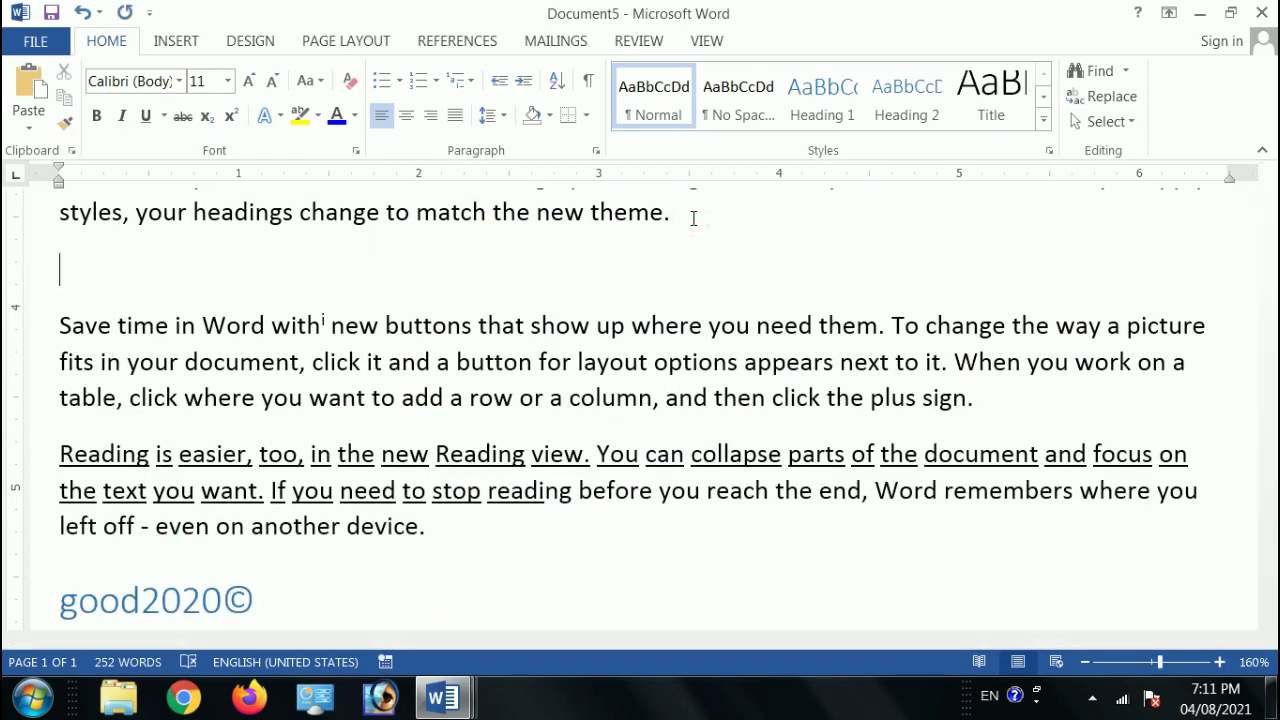
text(what is ths)
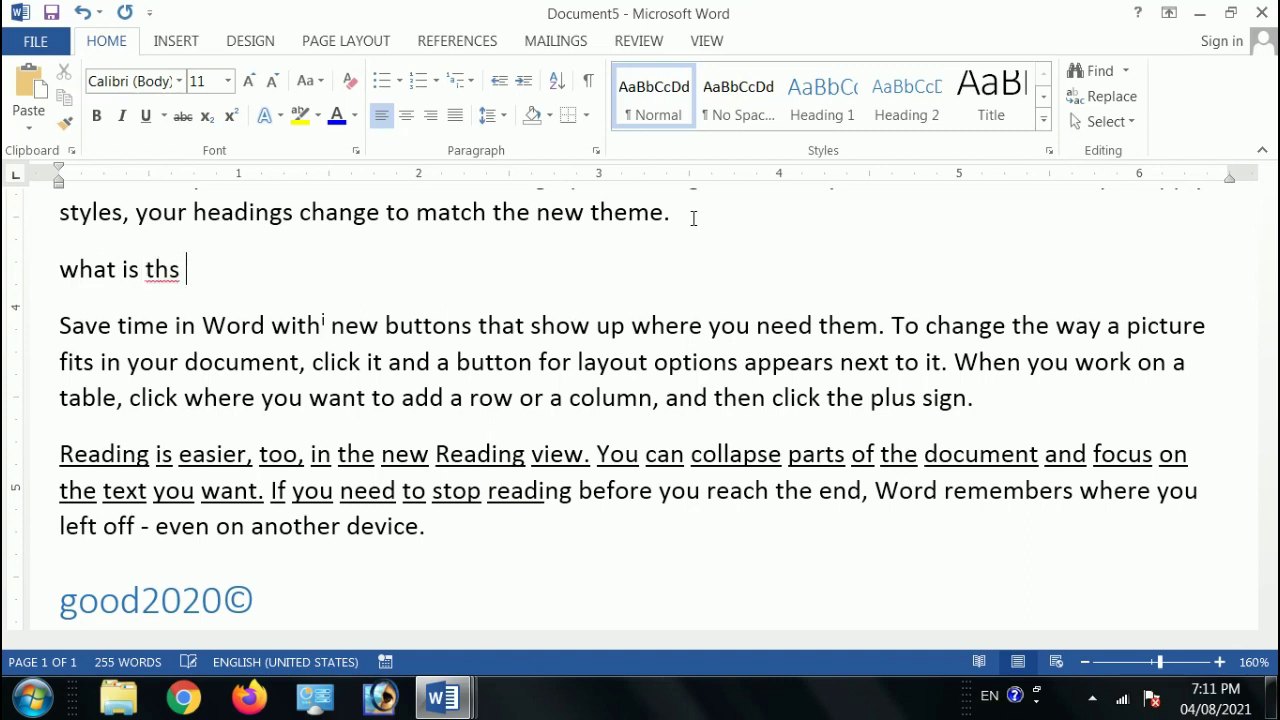
text( sho)
key(BackSpace)
key(BackSpace)
key(BackSpace)
key(BackSpace)
key(BackSpace)
key(BackSpace)
key(BackSpace)
text(he short c)
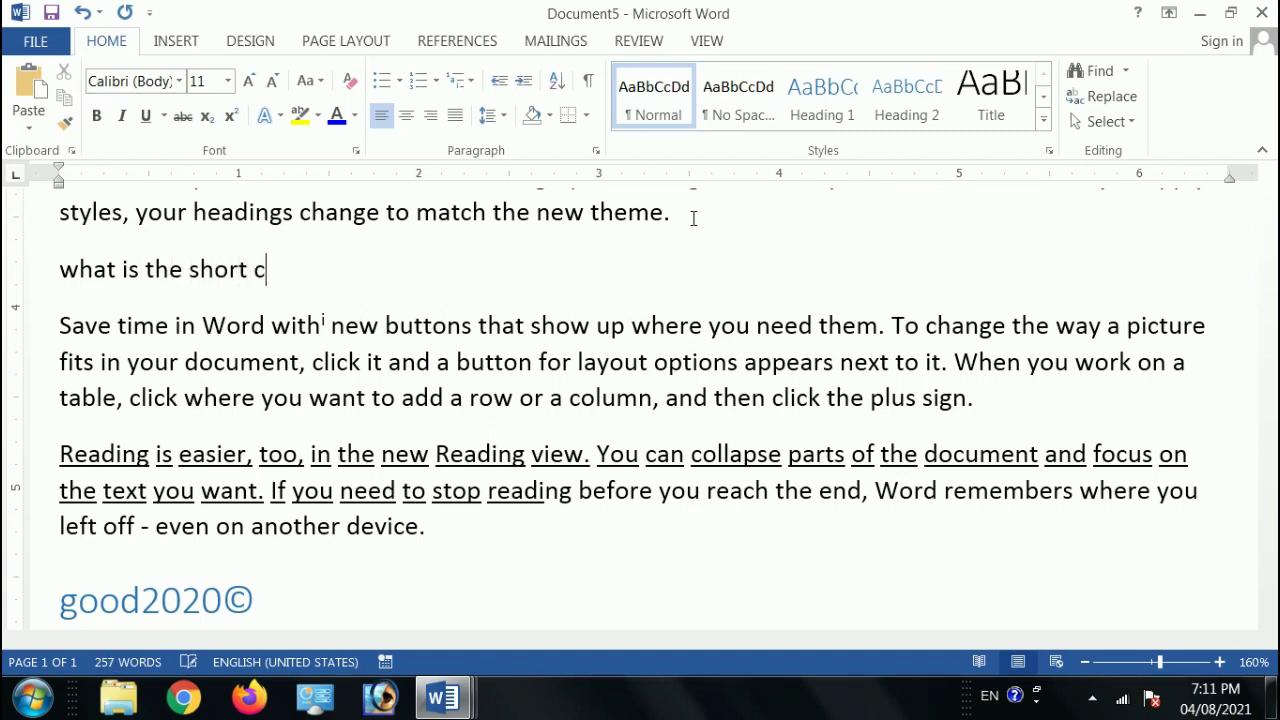
text(ut key of save command)
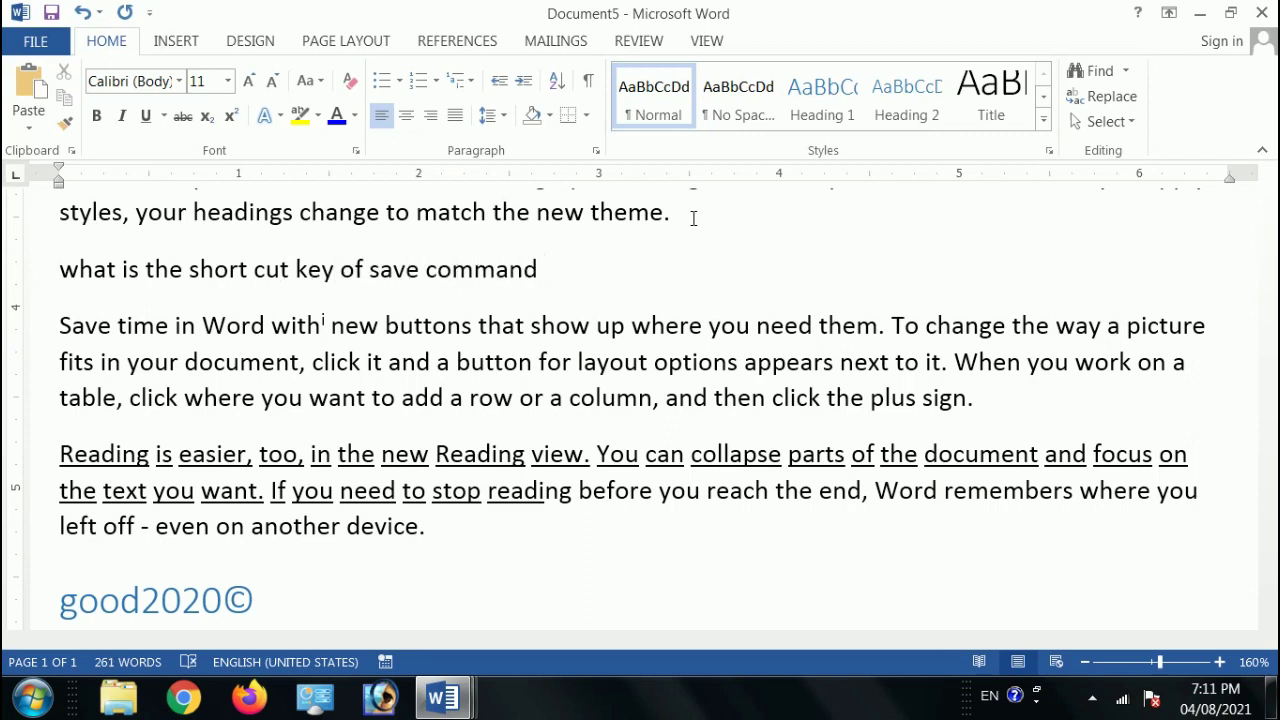
Step: Try a bullet on the "what is the short cut key of save command" line and remove it
key(Home)
click(378, 84)
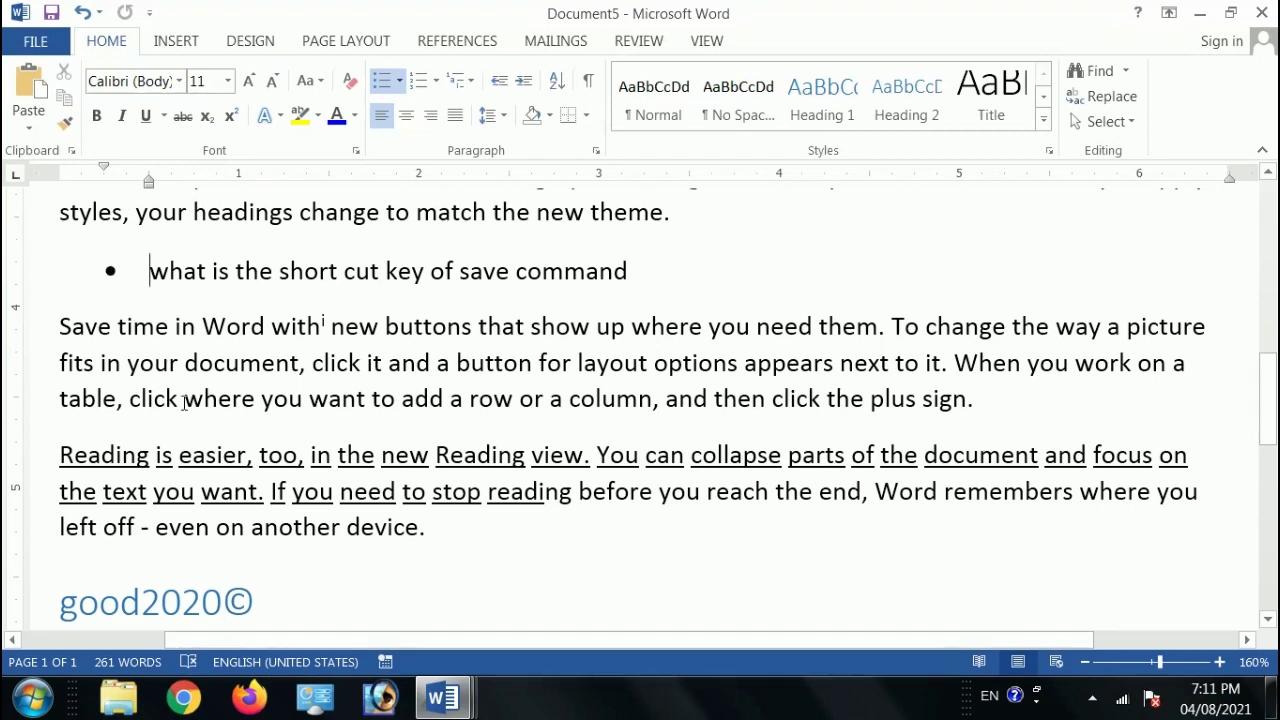
key(ctrl+shift+n)
Step: Check the bullet sign shortcut in Document1 and insert the number "1)" before the "what is the short cut key" line in Document5
key(alt+Tab)
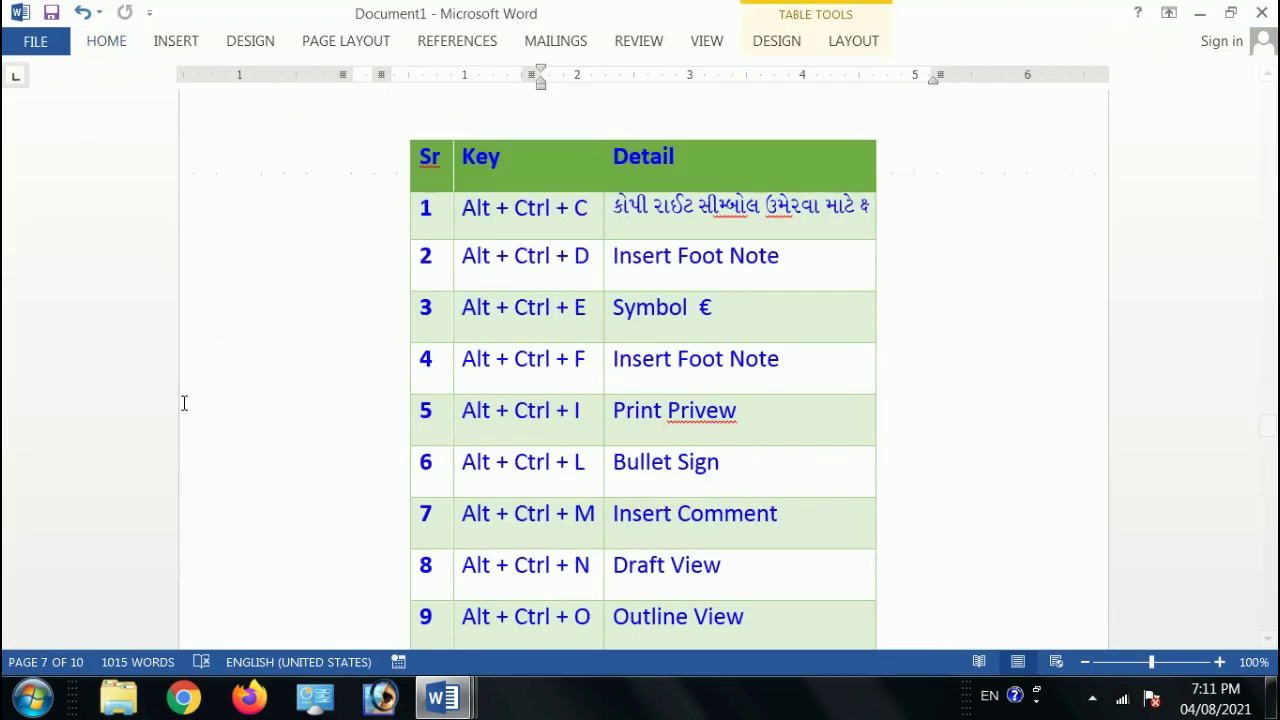
key(alt+Tab)
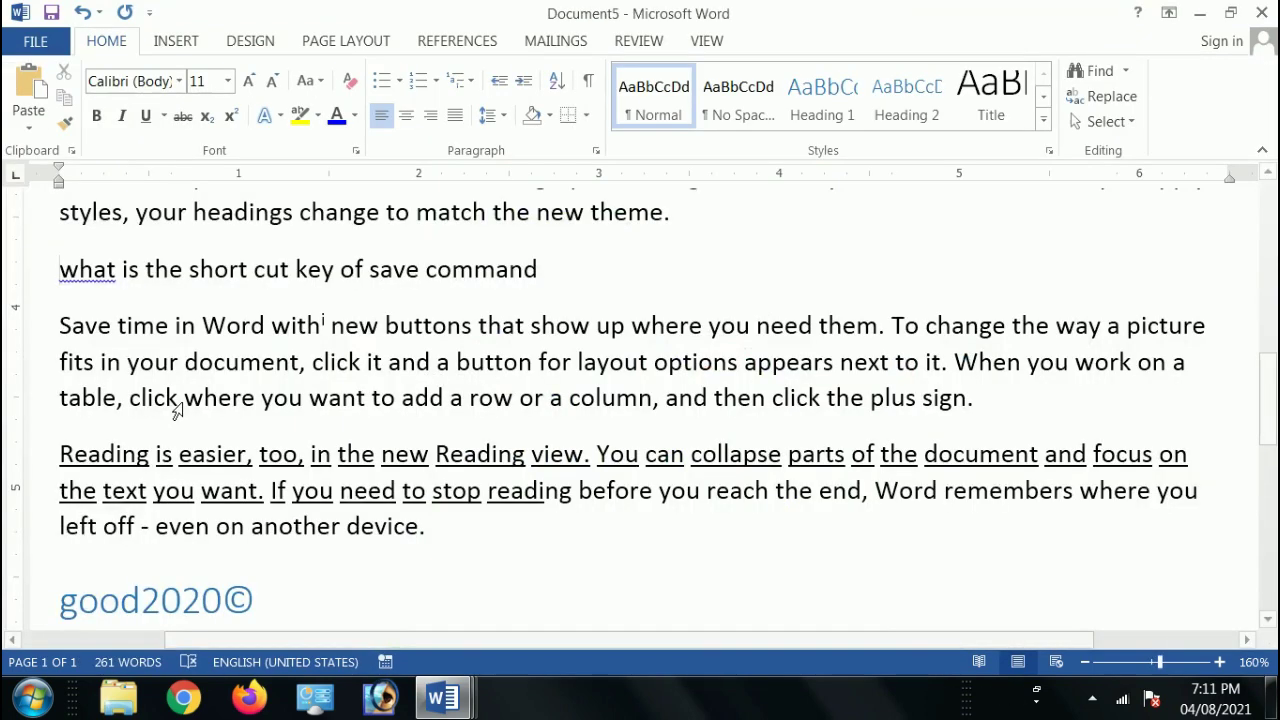
key(ctrl+alt+l)
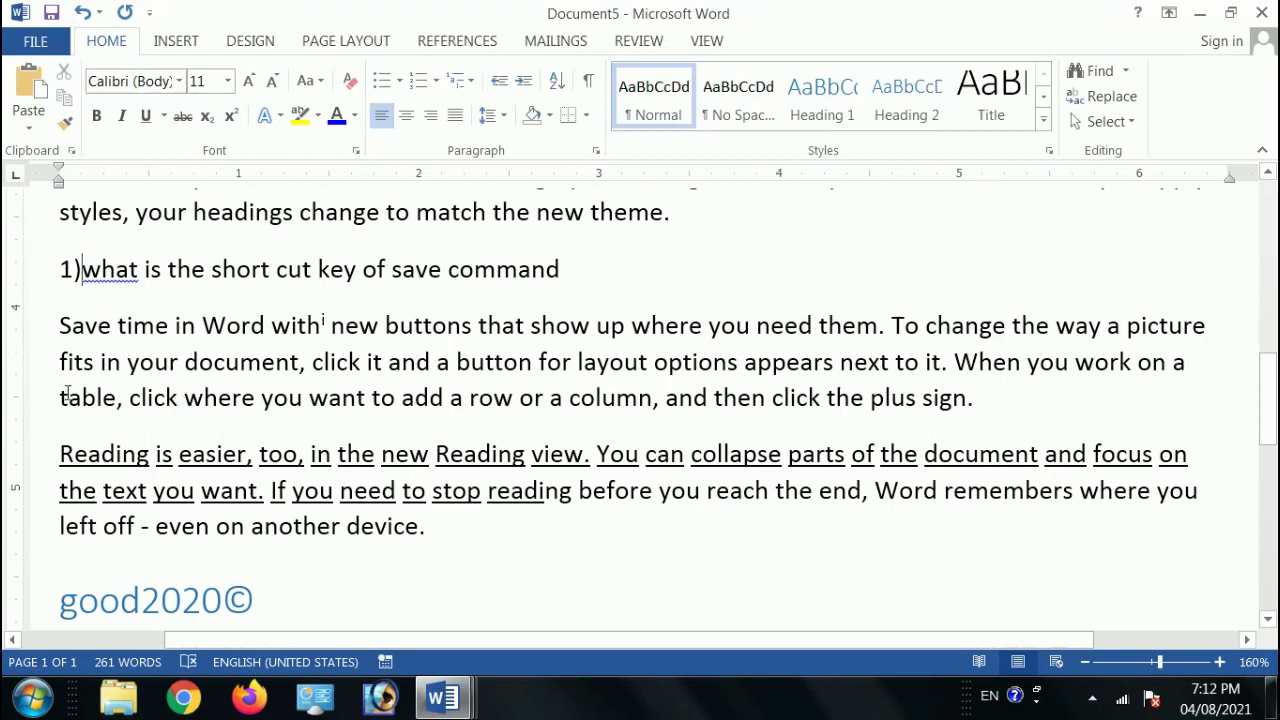
Step: Add the line "CPU is the main part of computer." as a new paragraph below the numbered question
key(End)
key(Return)
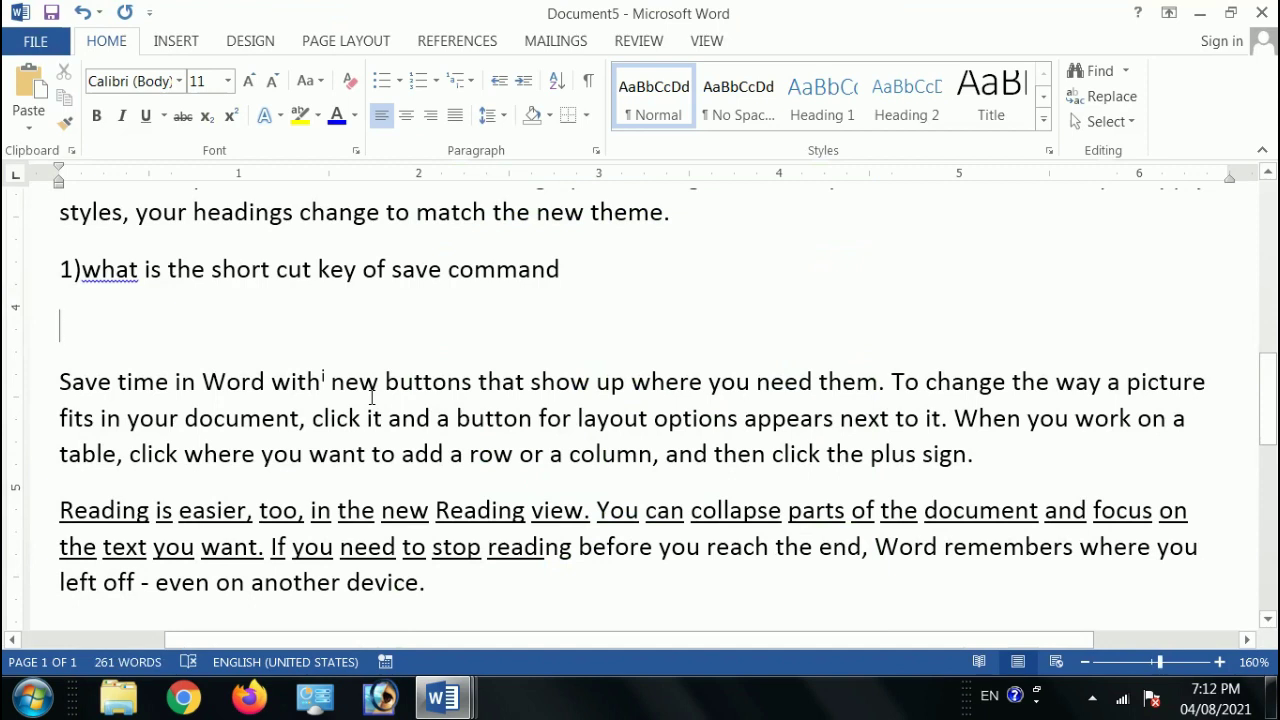
text(CPU)
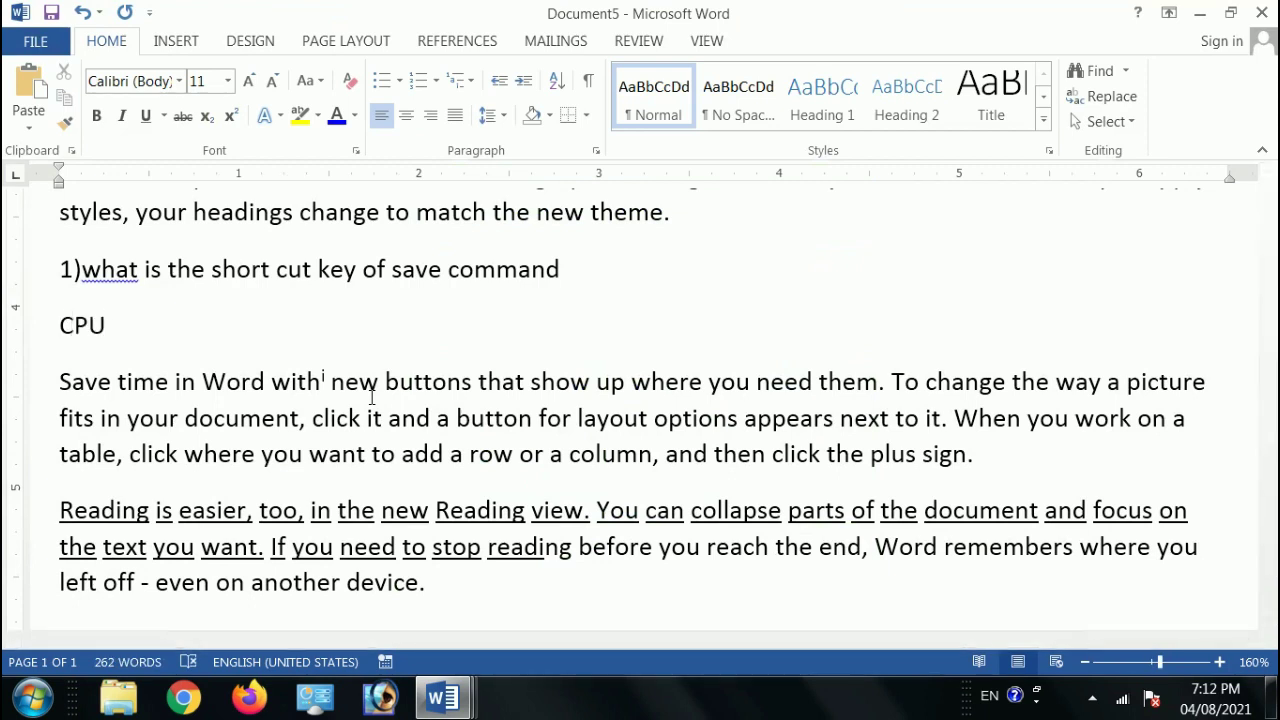
text( is the amin m)
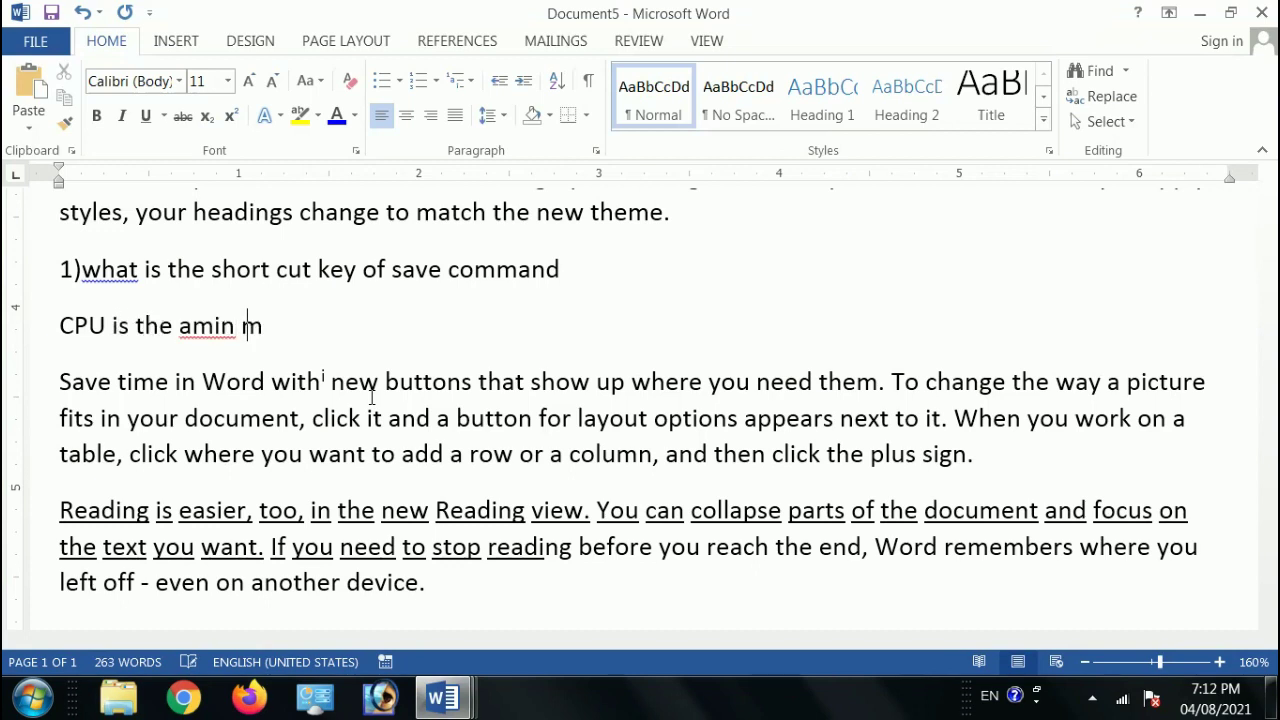
text(a)
key(BackSpace)
key(BackSpace)
key(BackSpace)
key(BackSpace)
key(BackSpace)
key(BackSpace)
key(BackSpace)
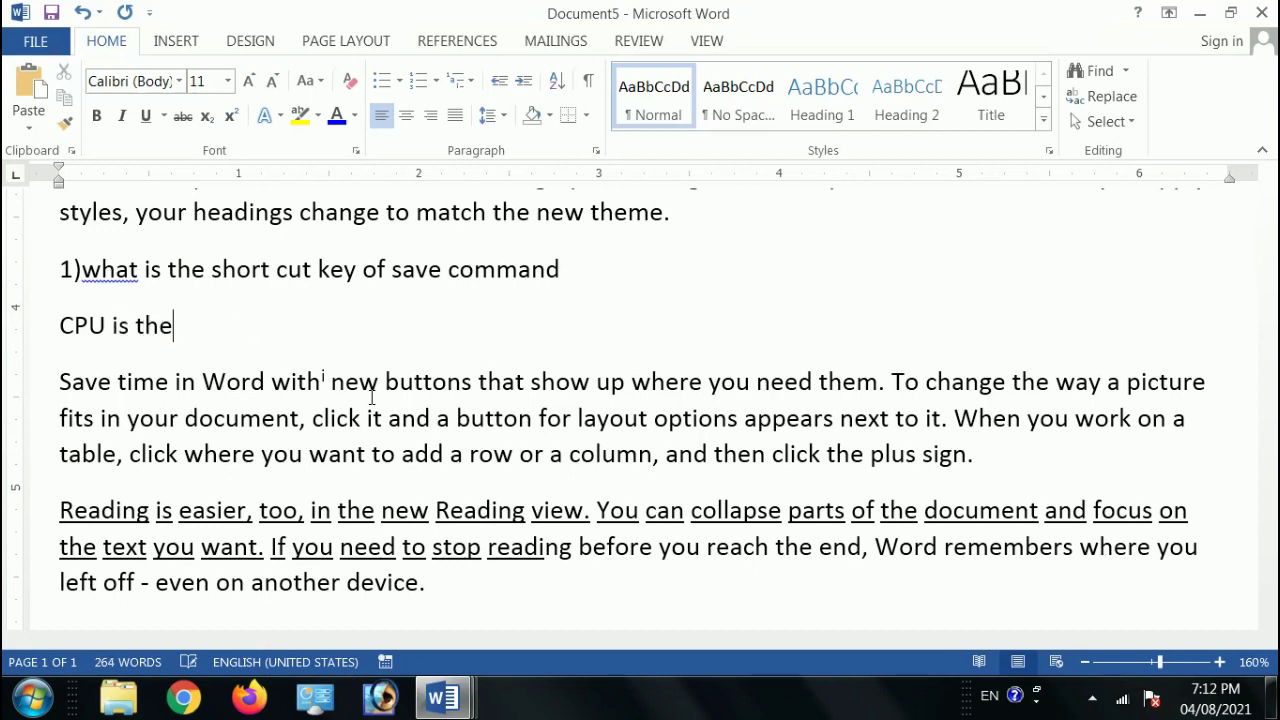
text(main part of c)
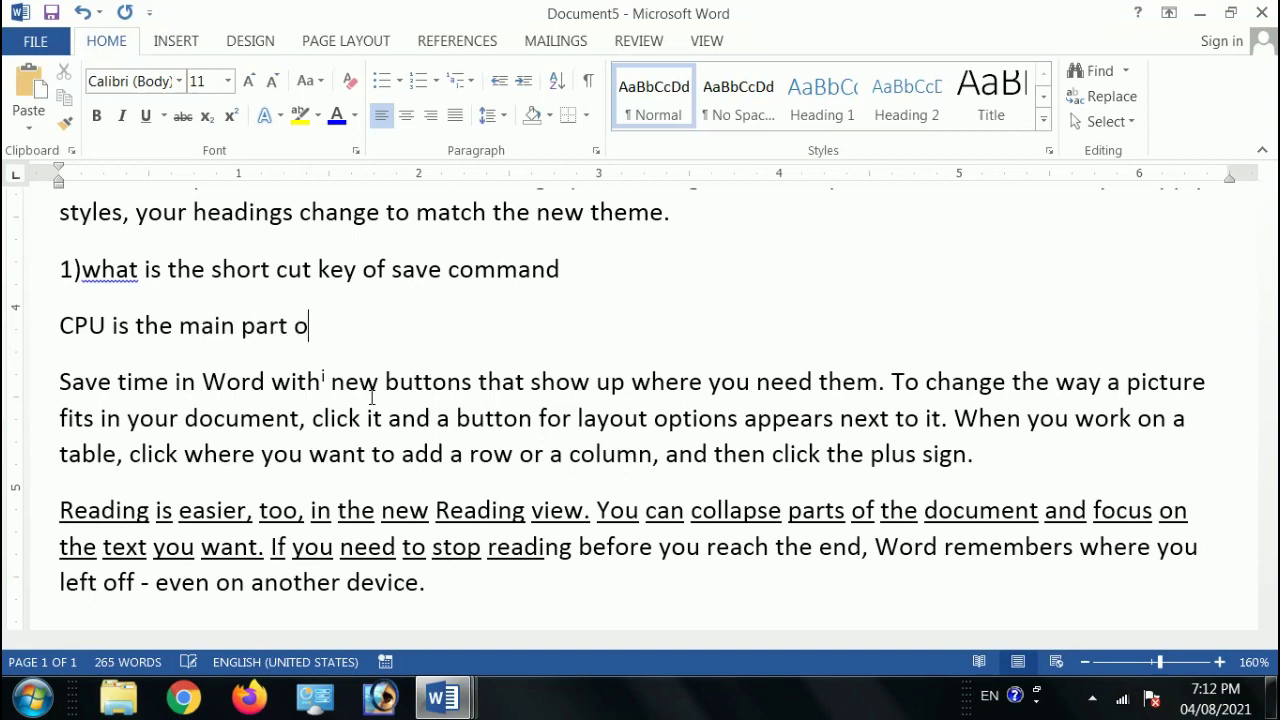
key(BackSpace)
text(f computer.)
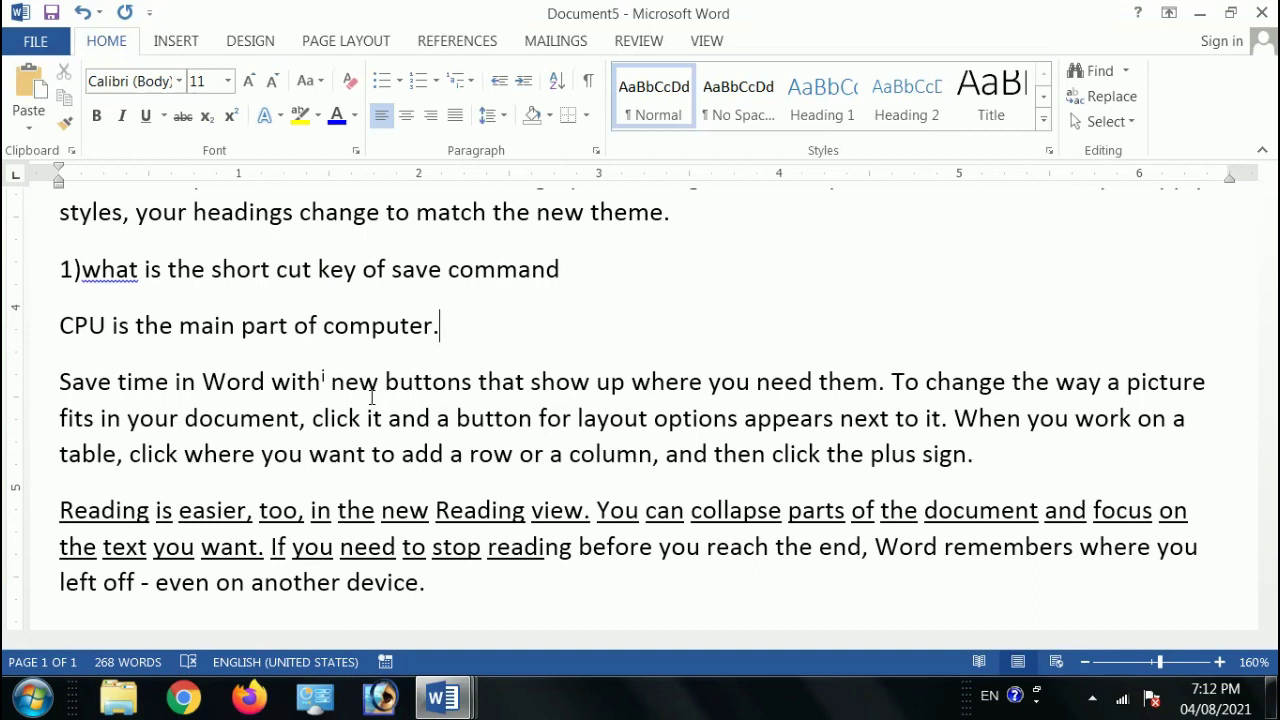
Step: Attach a comment reading "Central Processing Unit" to the word "CPU" and return to the body text
click(85, 325)
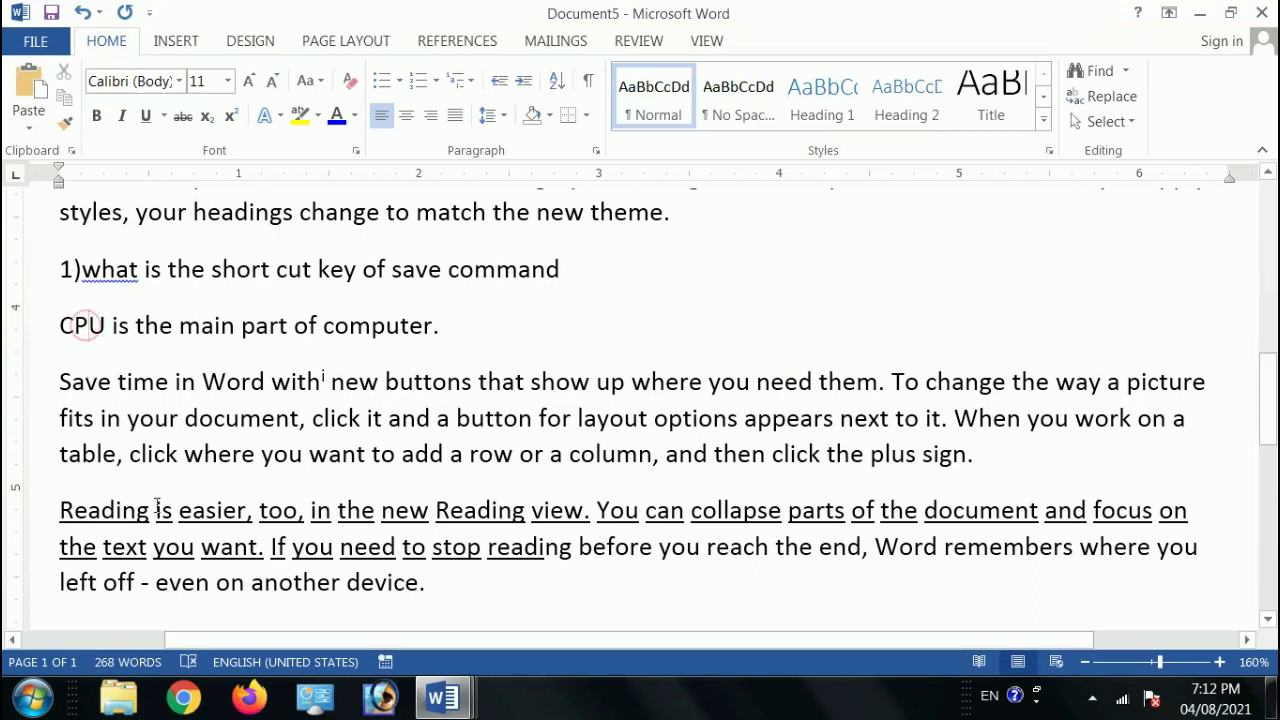
key(shift+Left)
key(shift+Left)
key(shift+Left)
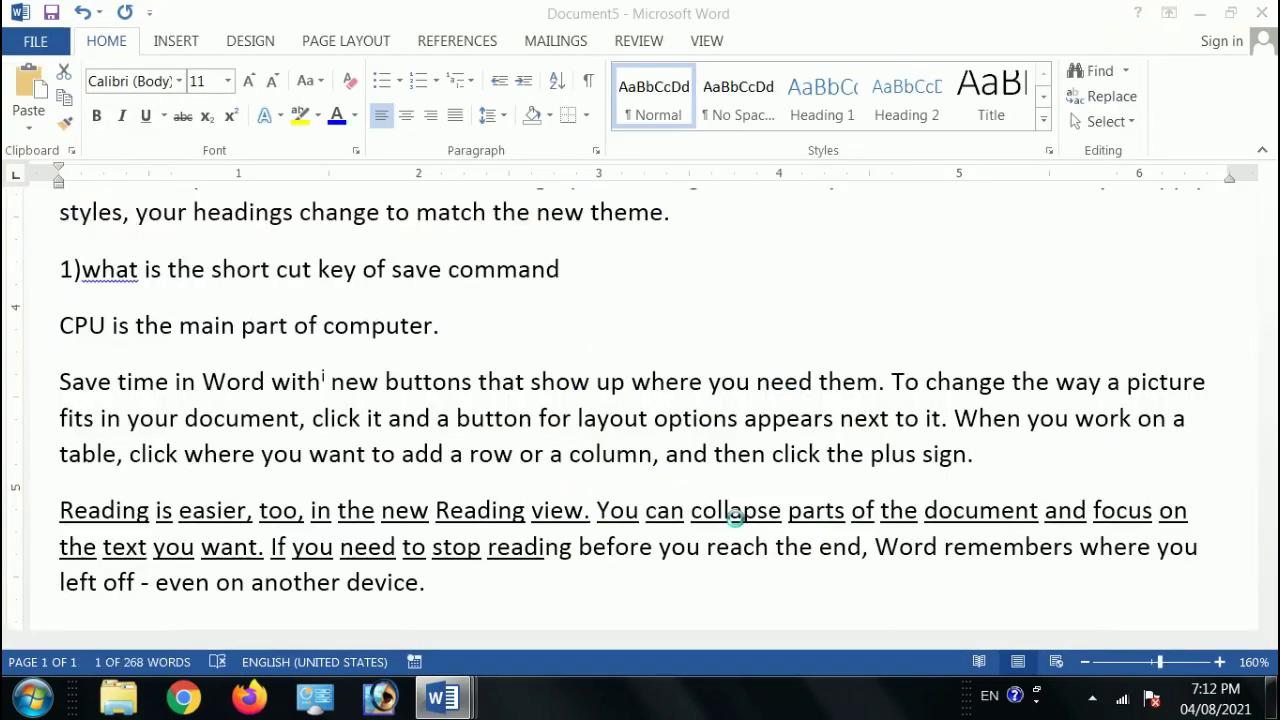
key(ctrl+alt+m)
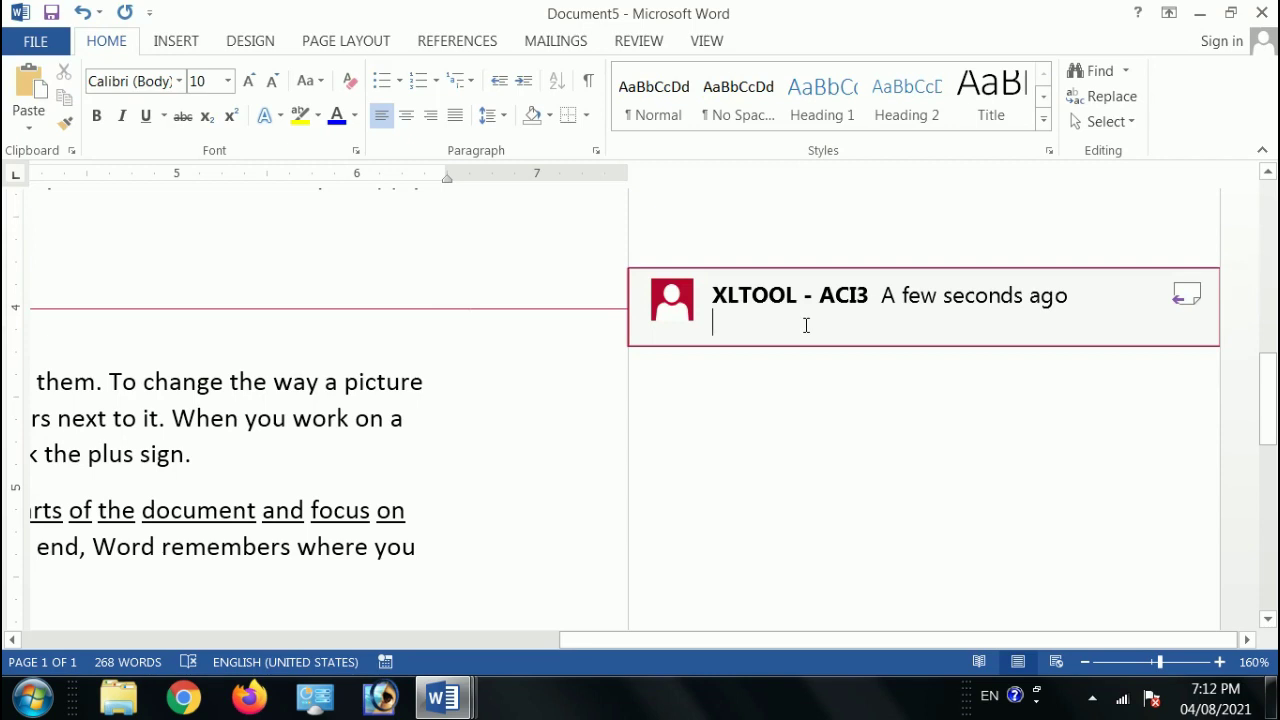
text(Ce)
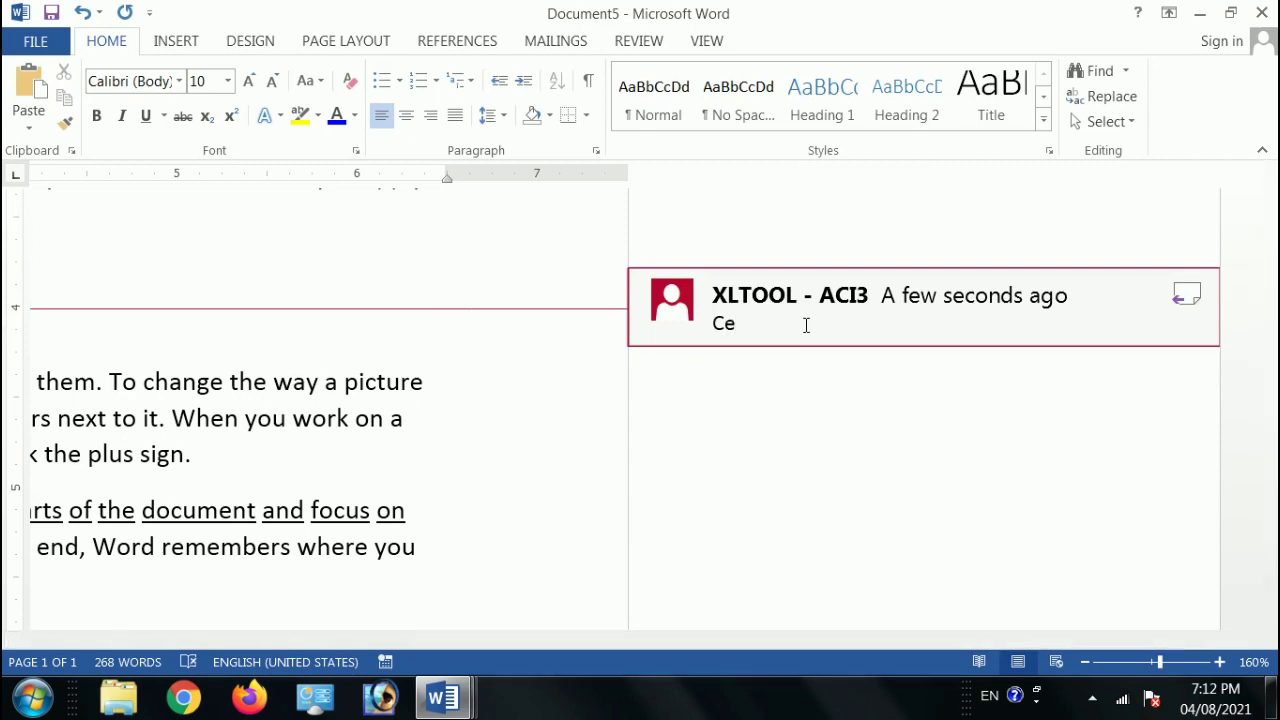
text(ntral Processing Unit)
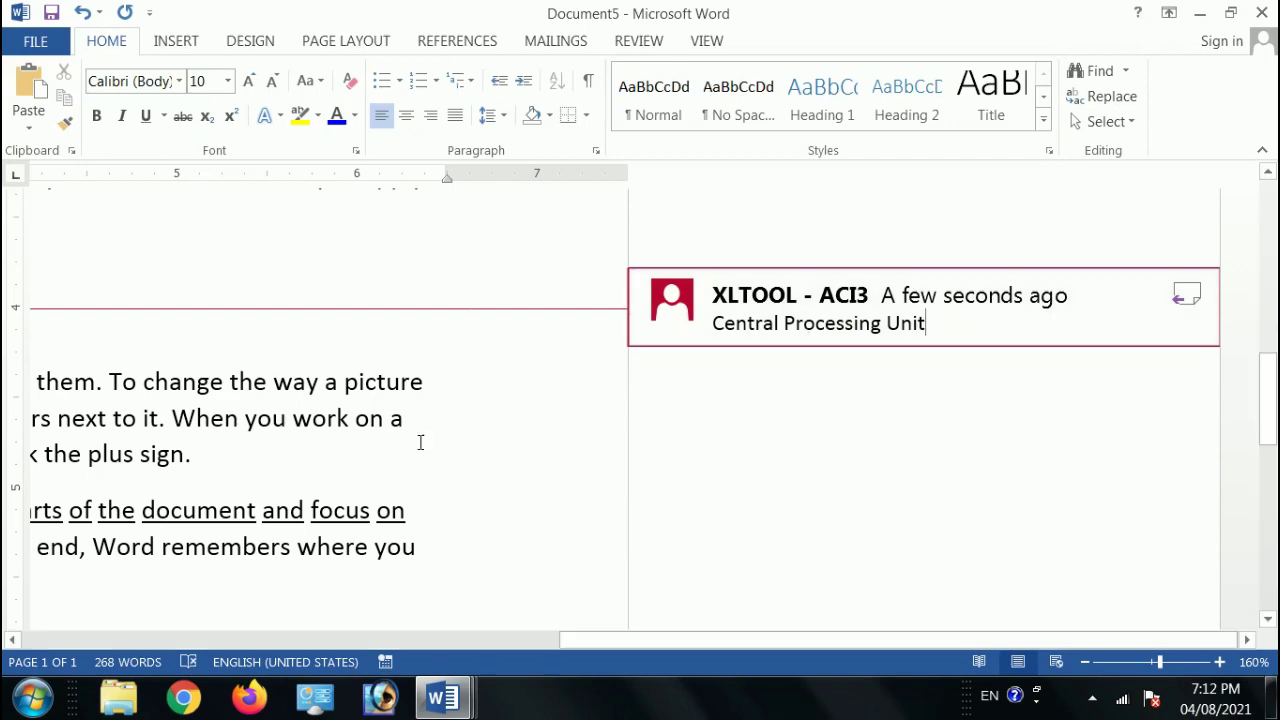
drag(386, 641, 240, 627)
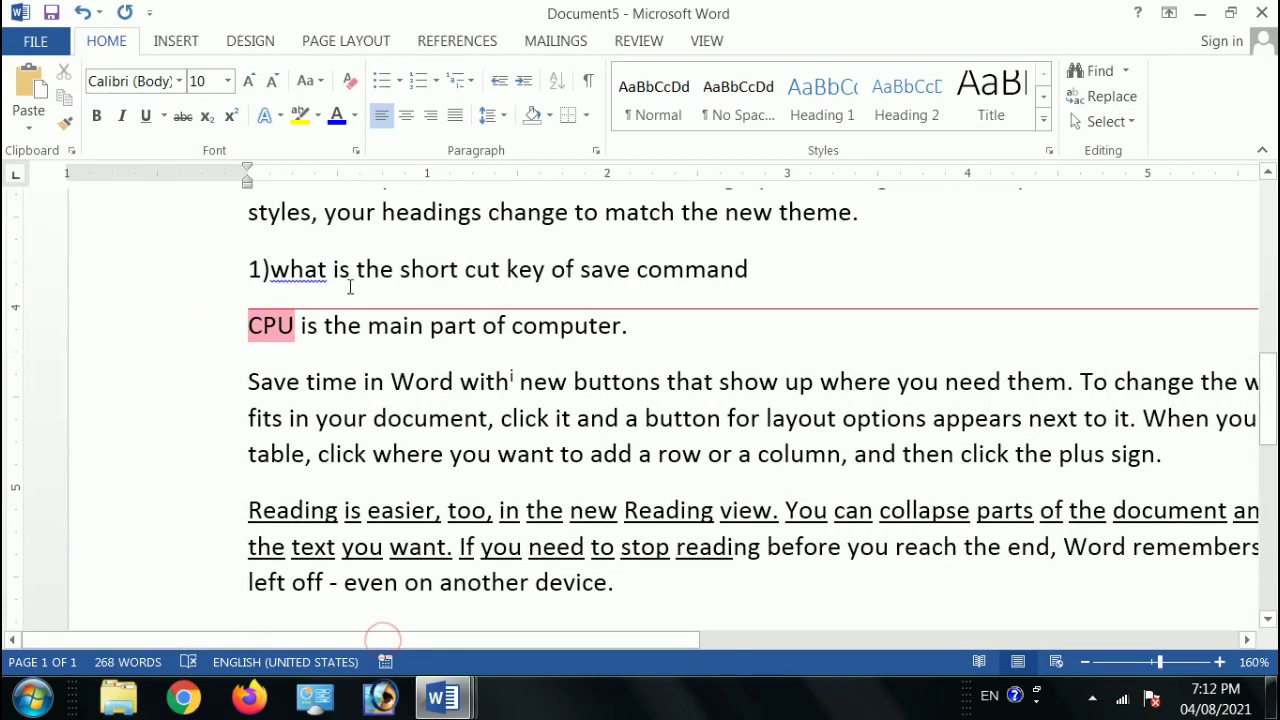
click(361, 362)
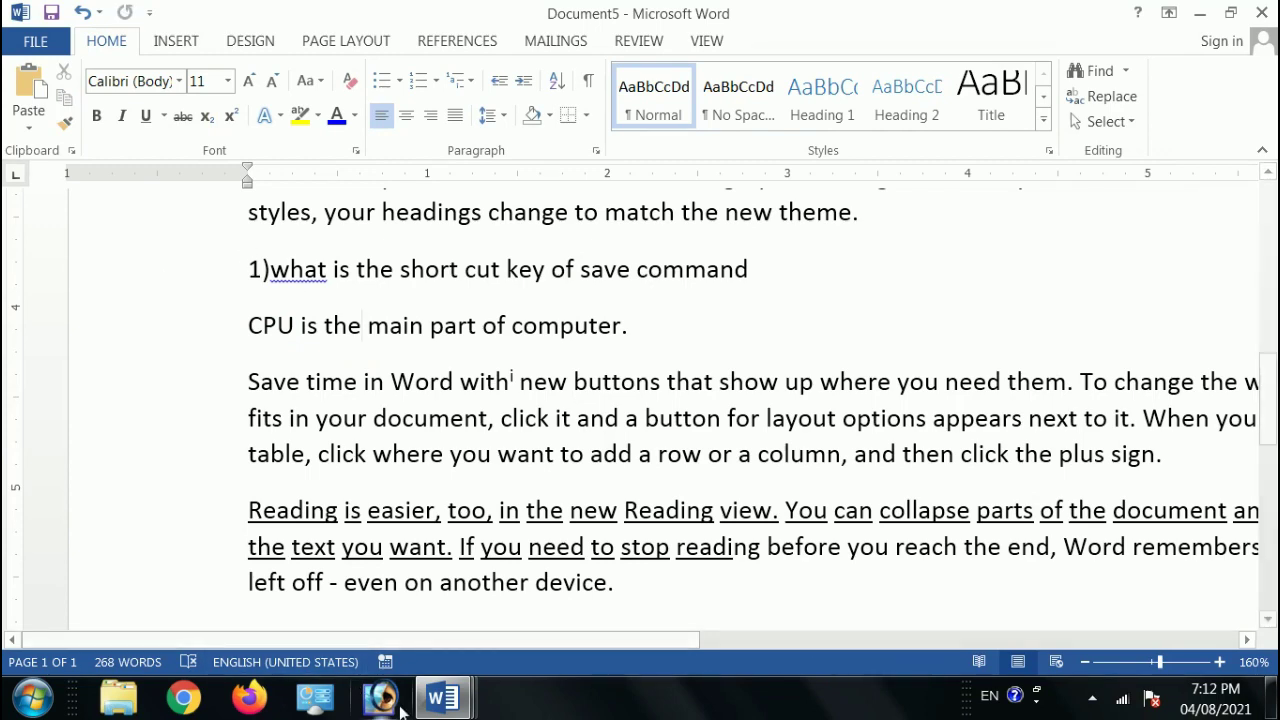
Step: Examine the Draft View, Outline View and Print Layout View rows of the Alt + Ctrl shortcut table in Document1
mouse_move(443, 698)
click(417, 594)
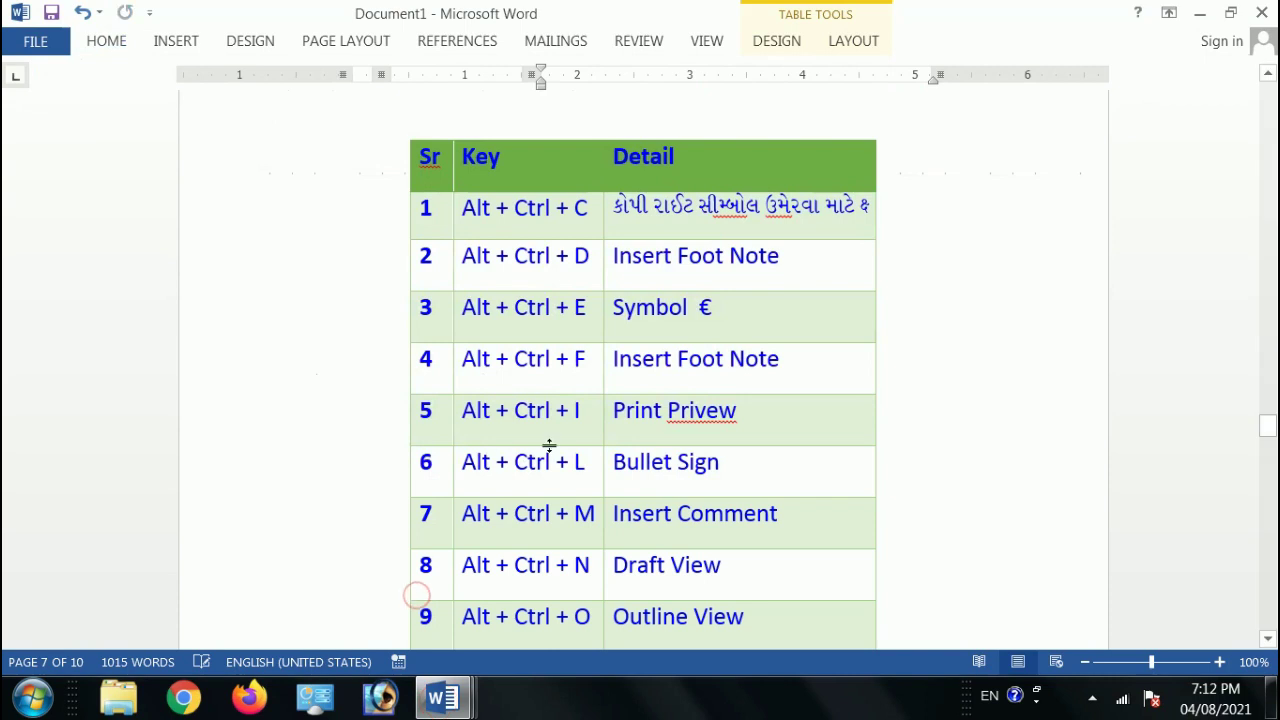
scroll(549, 445, down, 5)
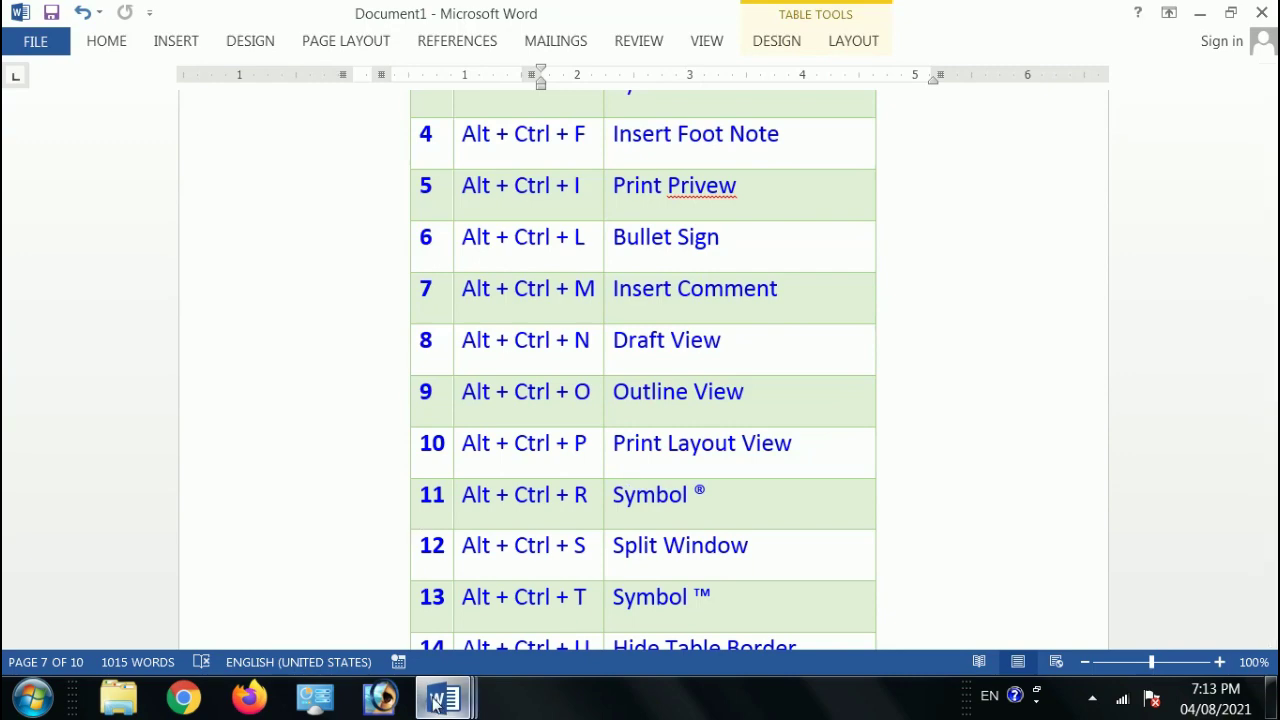
mouse_move(443, 698)
click(1121, 549)
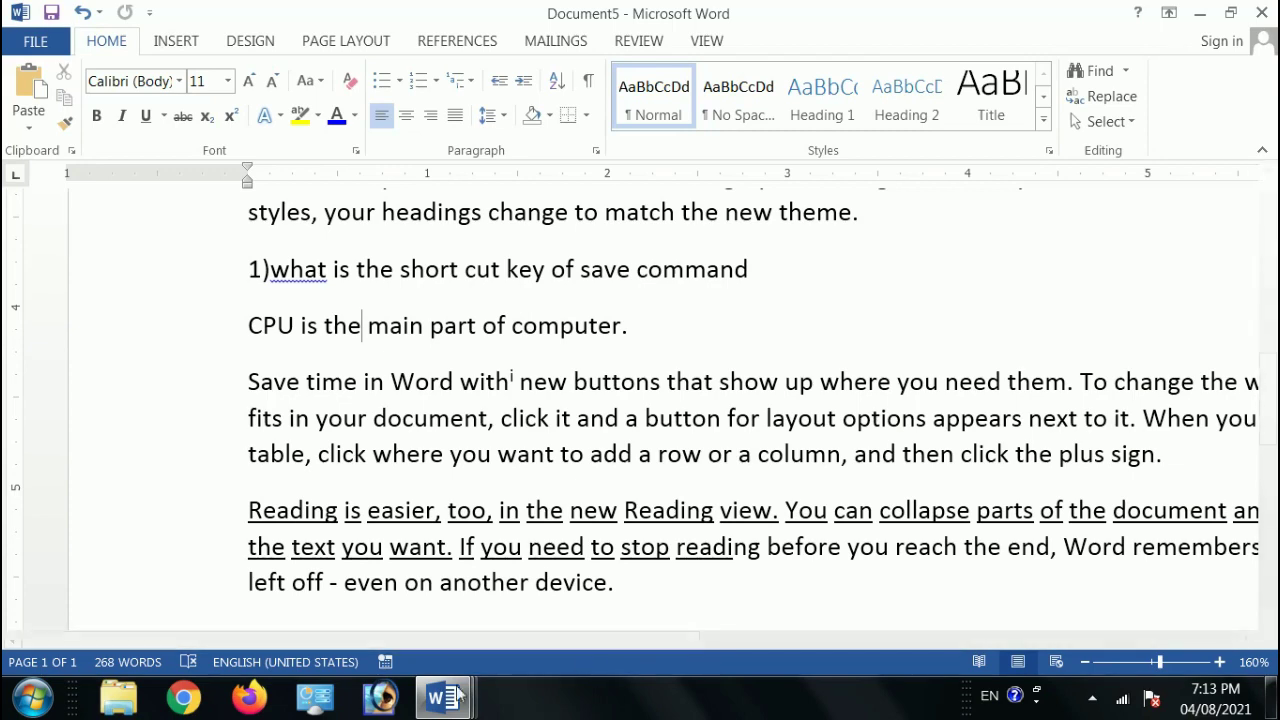
mouse_move(450, 698)
click(501, 573)
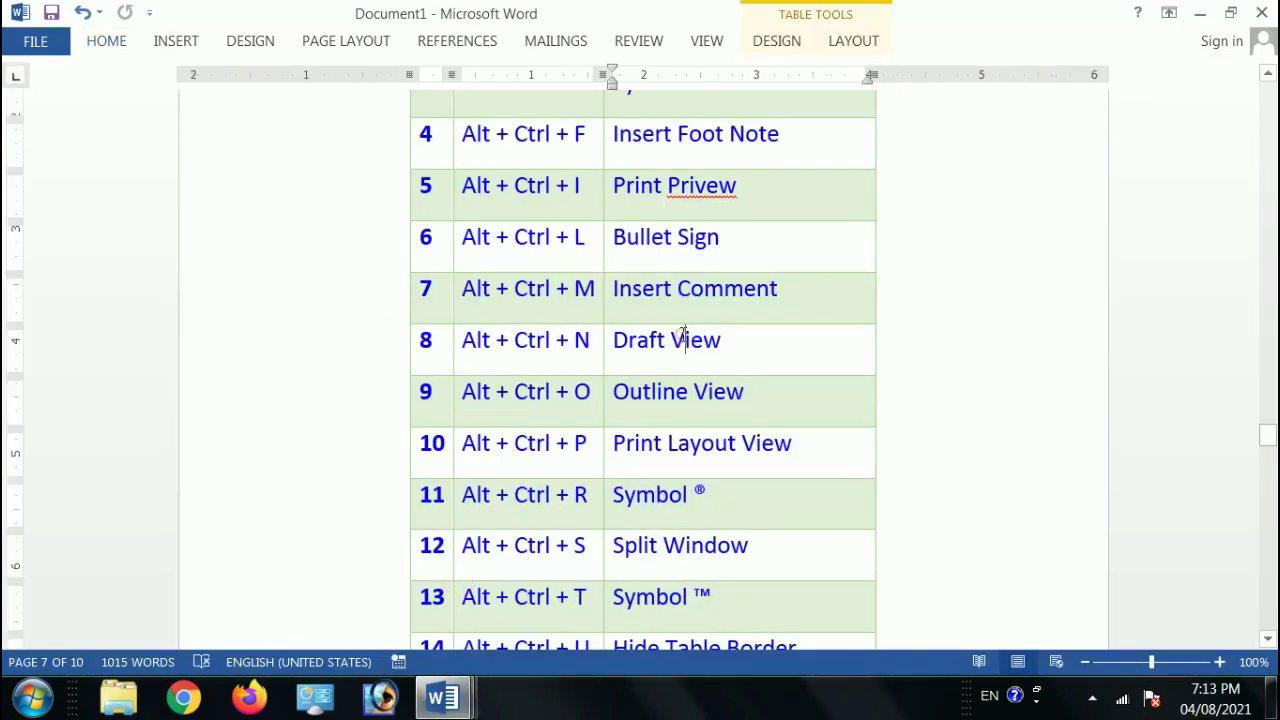
click(688, 396)
click(690, 449)
Step: Look through Document5 in Draft view and change it to Outline view
key(alt+Tab)
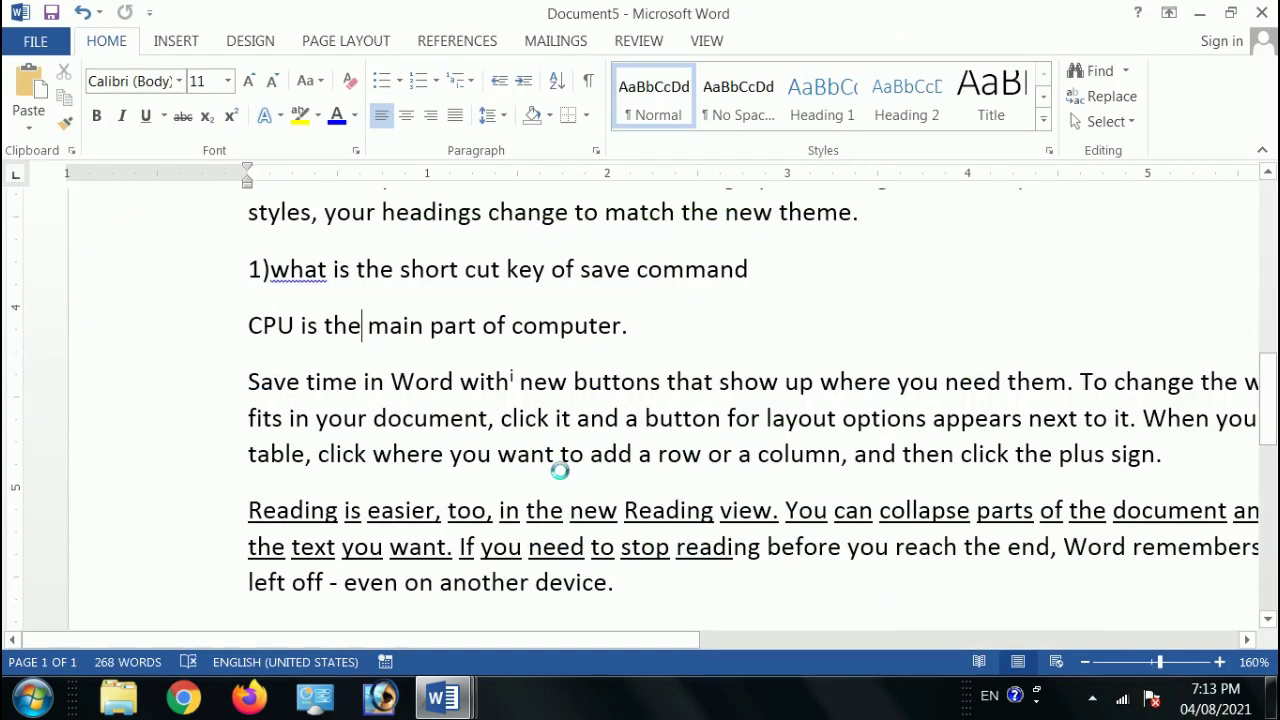
scroll(560, 470, down, 6)
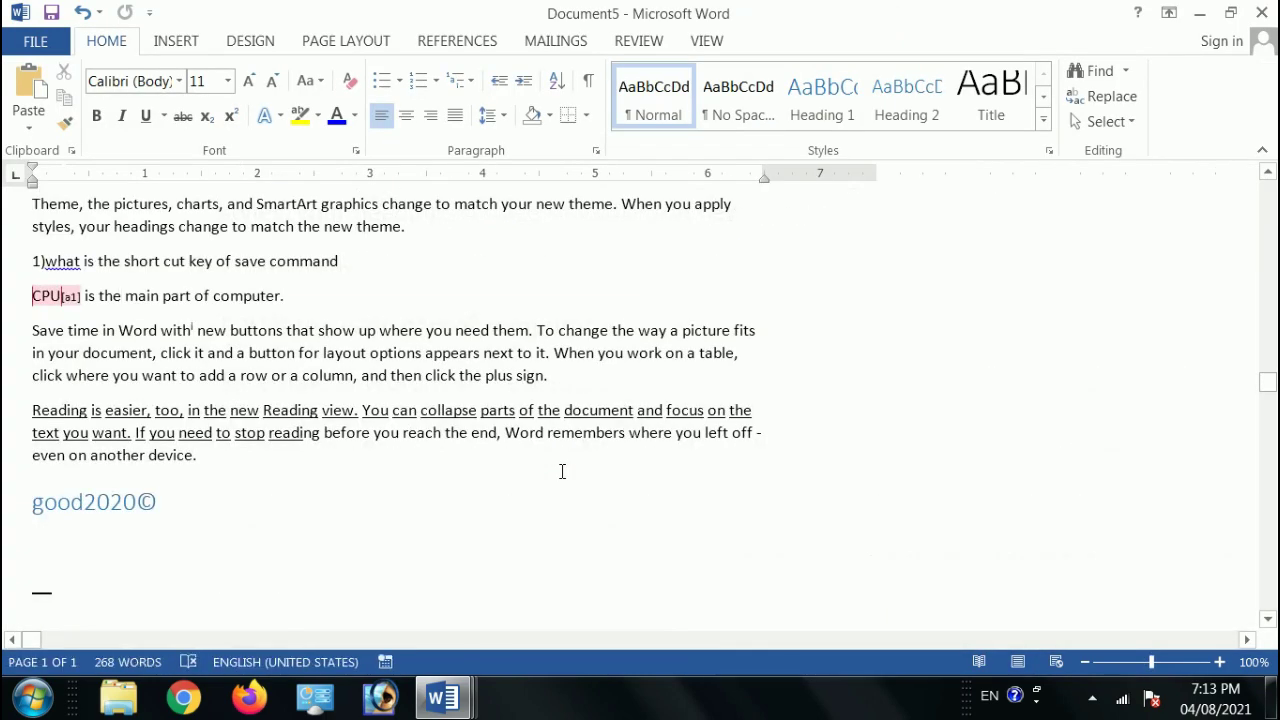
scroll(266, 491, down, 6)
scroll(266, 491, up, 5)
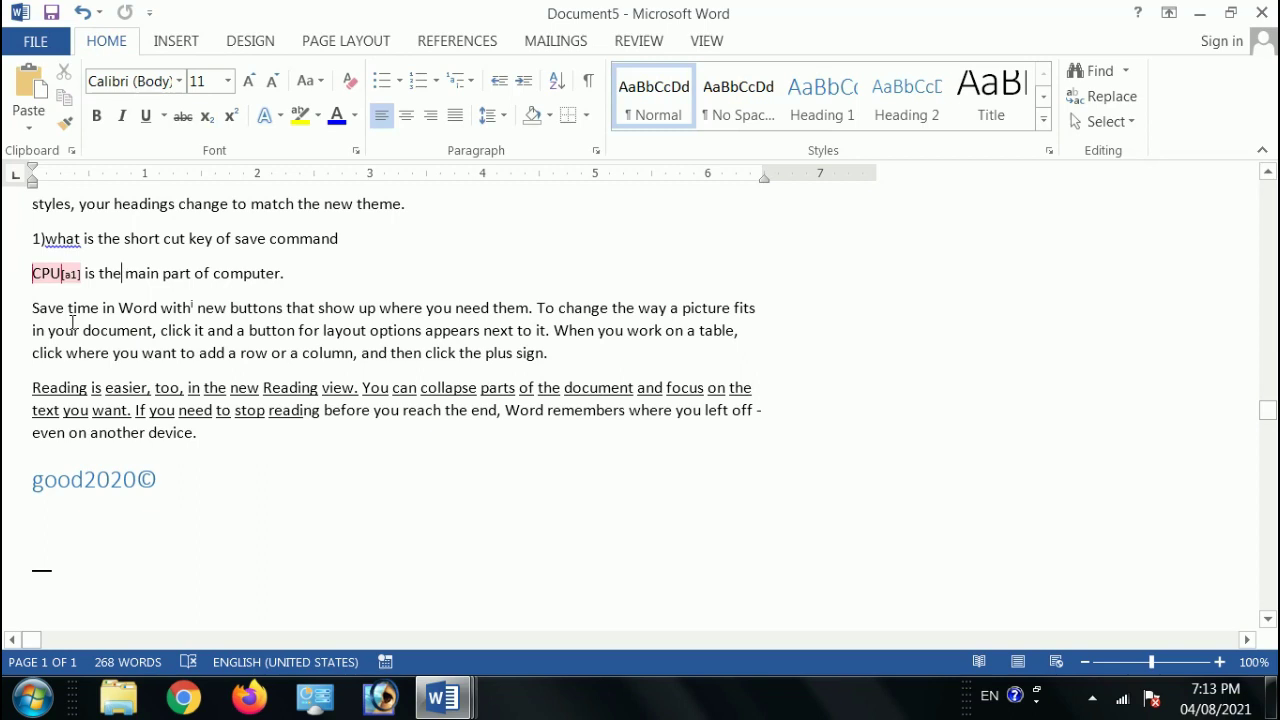
key(ctrl+alt+o)
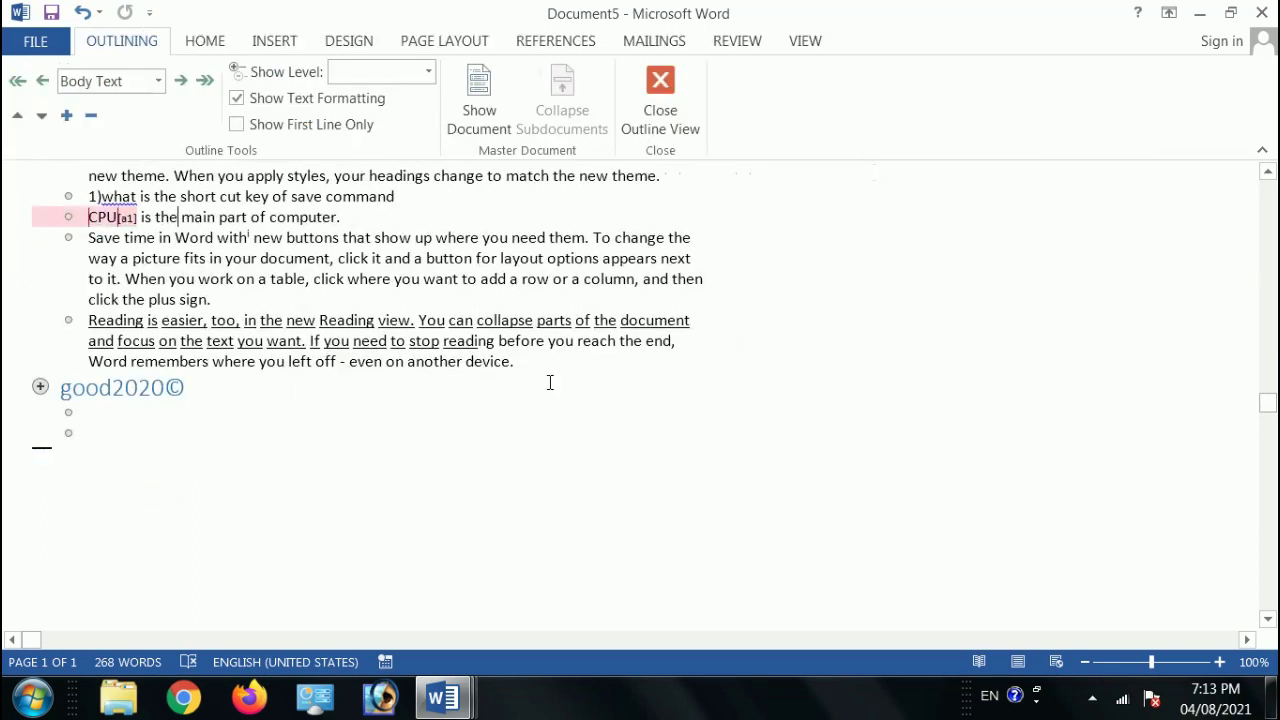
Step: Look through Document5 in Outline view, switching between it and Print Layout view, and leave the document in Print Layout view
scroll(668, 272, up, 5)
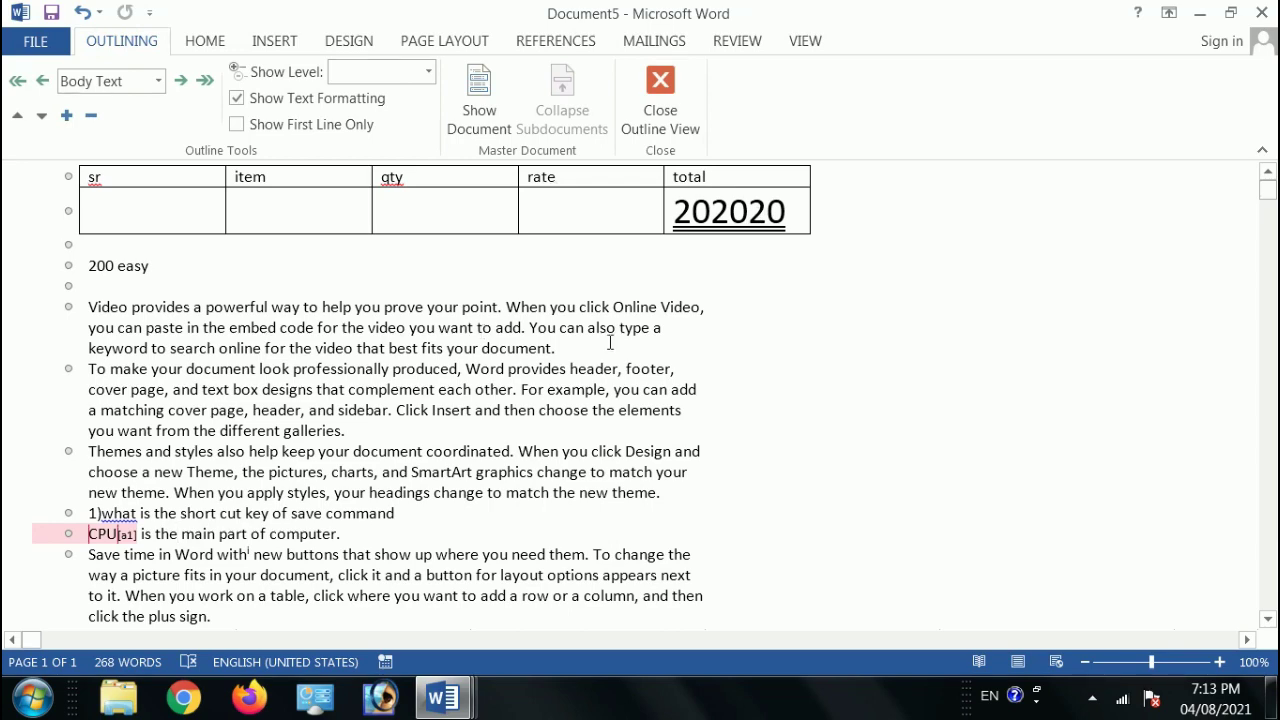
key(ctrl+p)
key(ctrl+alt+o)
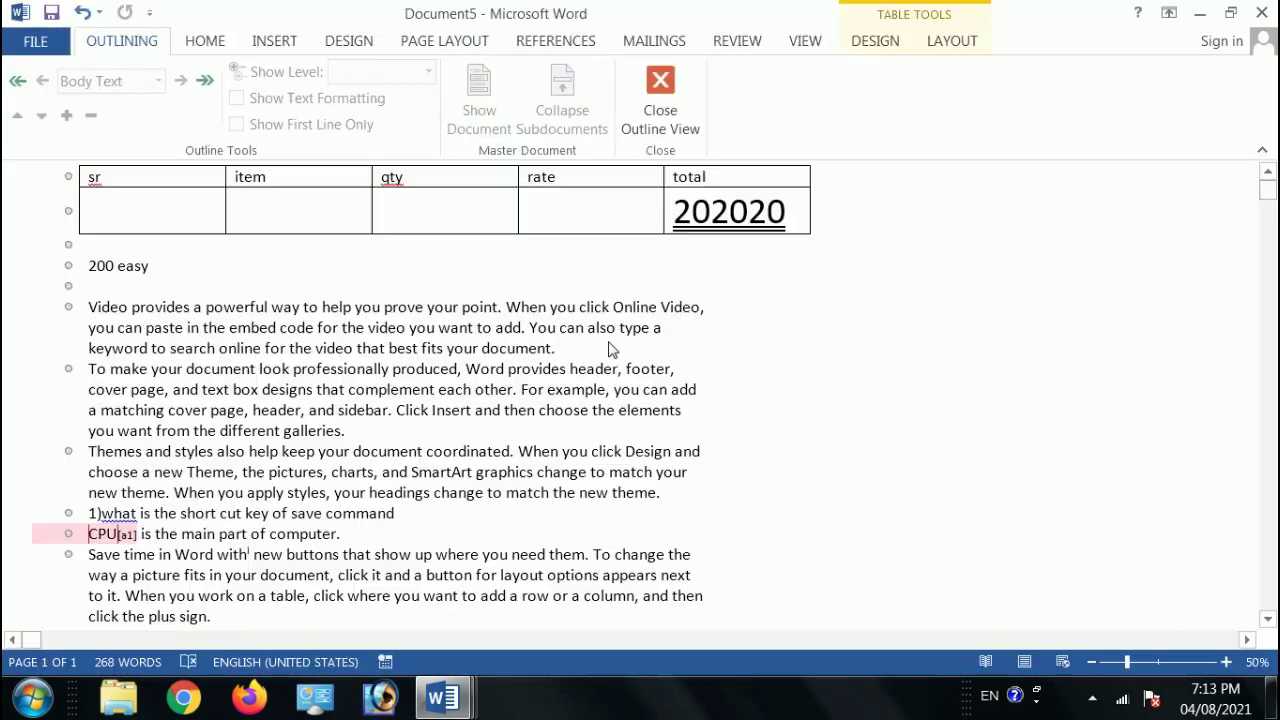
key(alt+Tab)
key(alt+Tab)
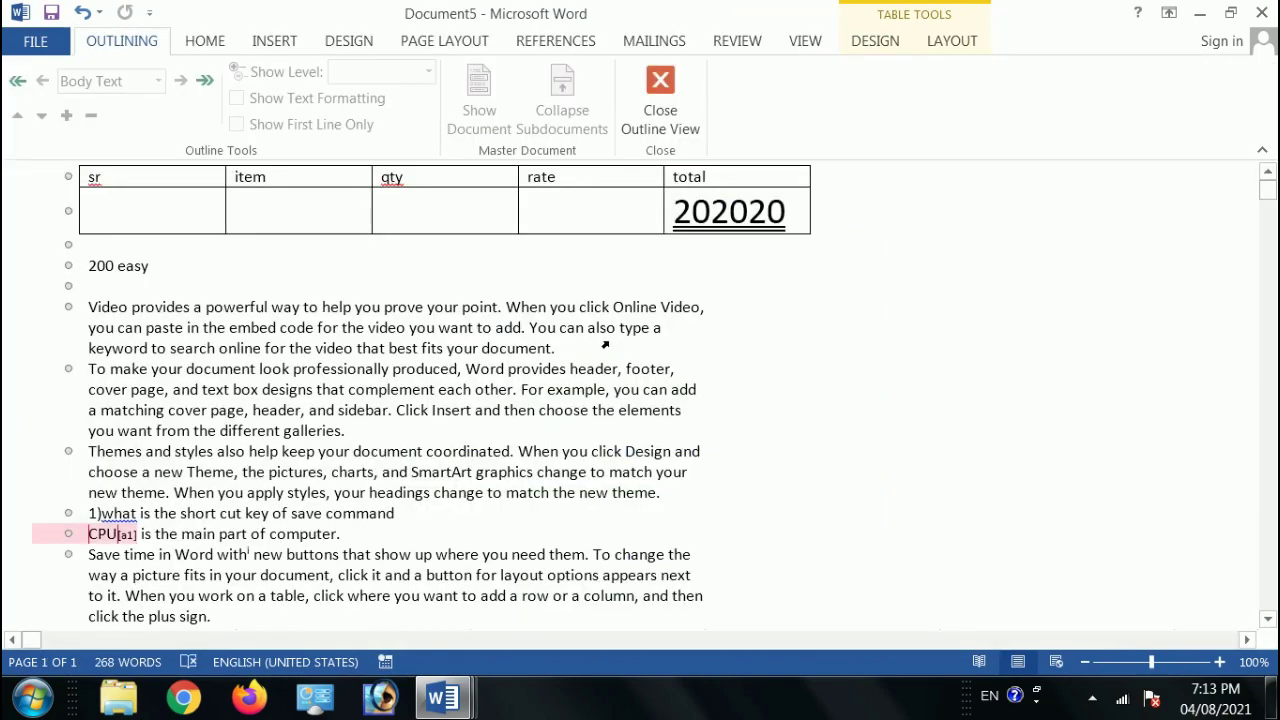
key(ctrl+alt+p)
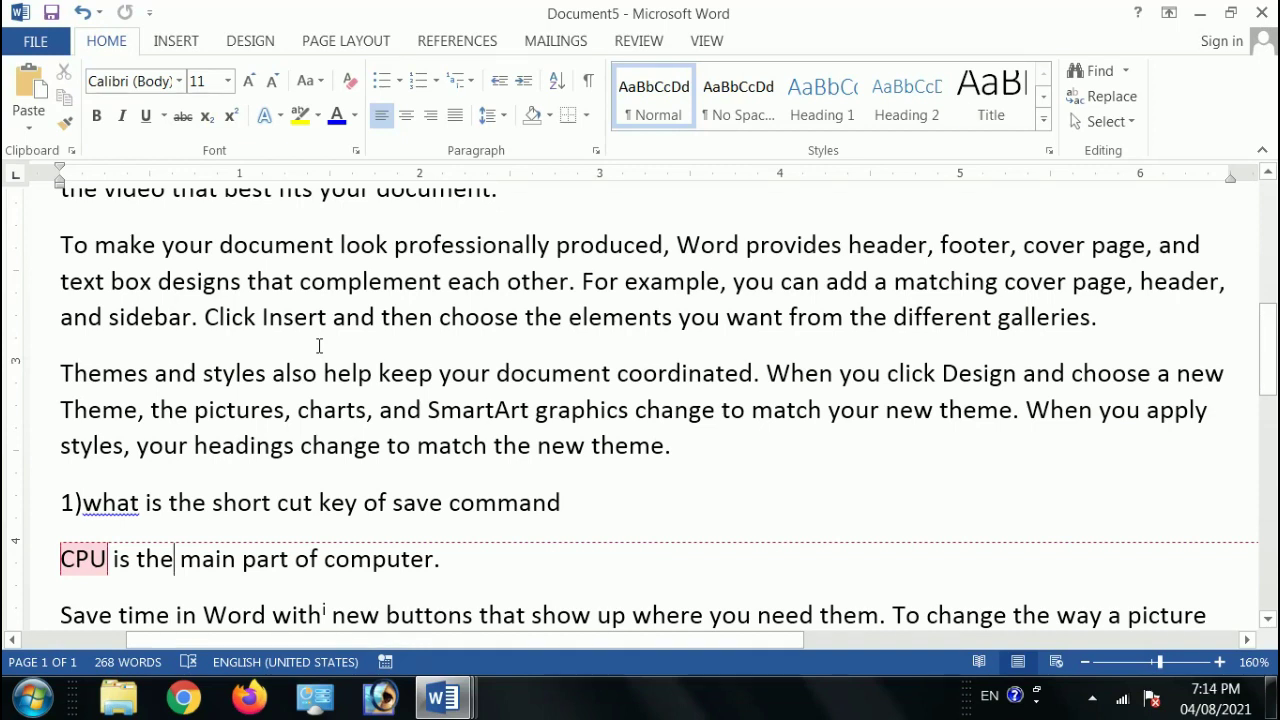
Step: Check the Symbol ® row of the shortcut table in Document1 and insert a ® symbol after the numbered question in Document5
key(alt+Tab)
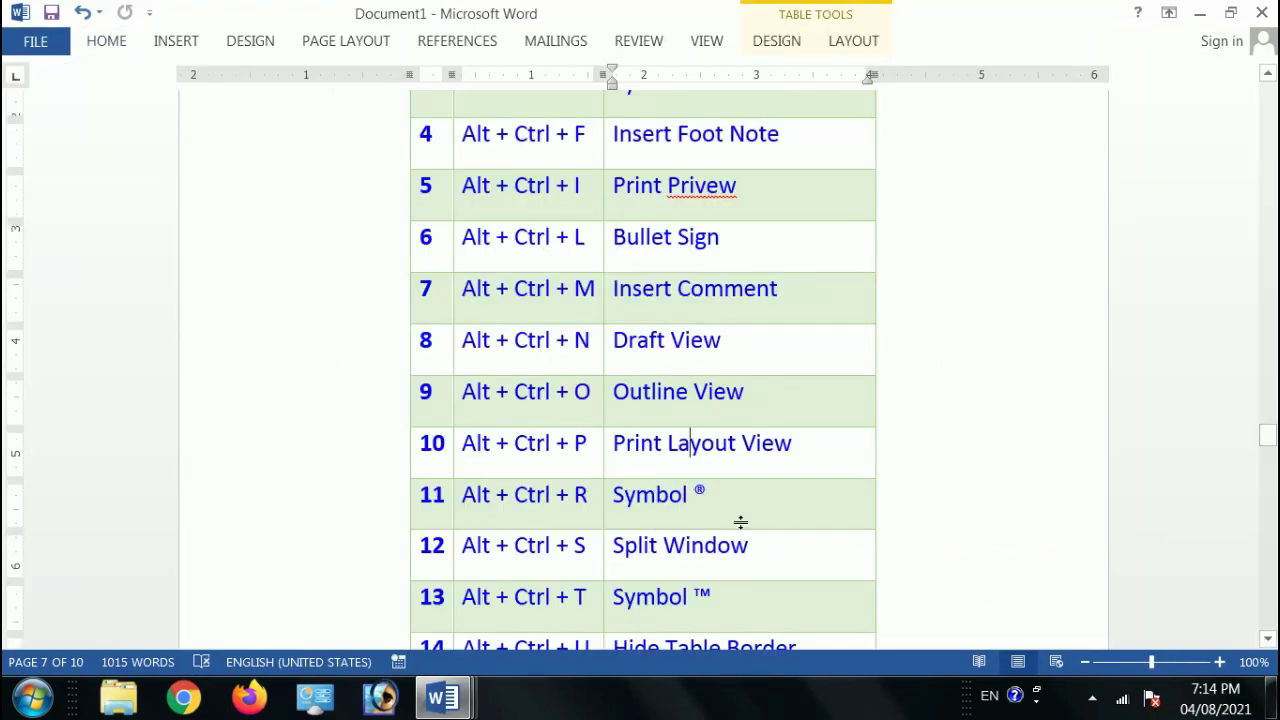
key(alt+Tab)
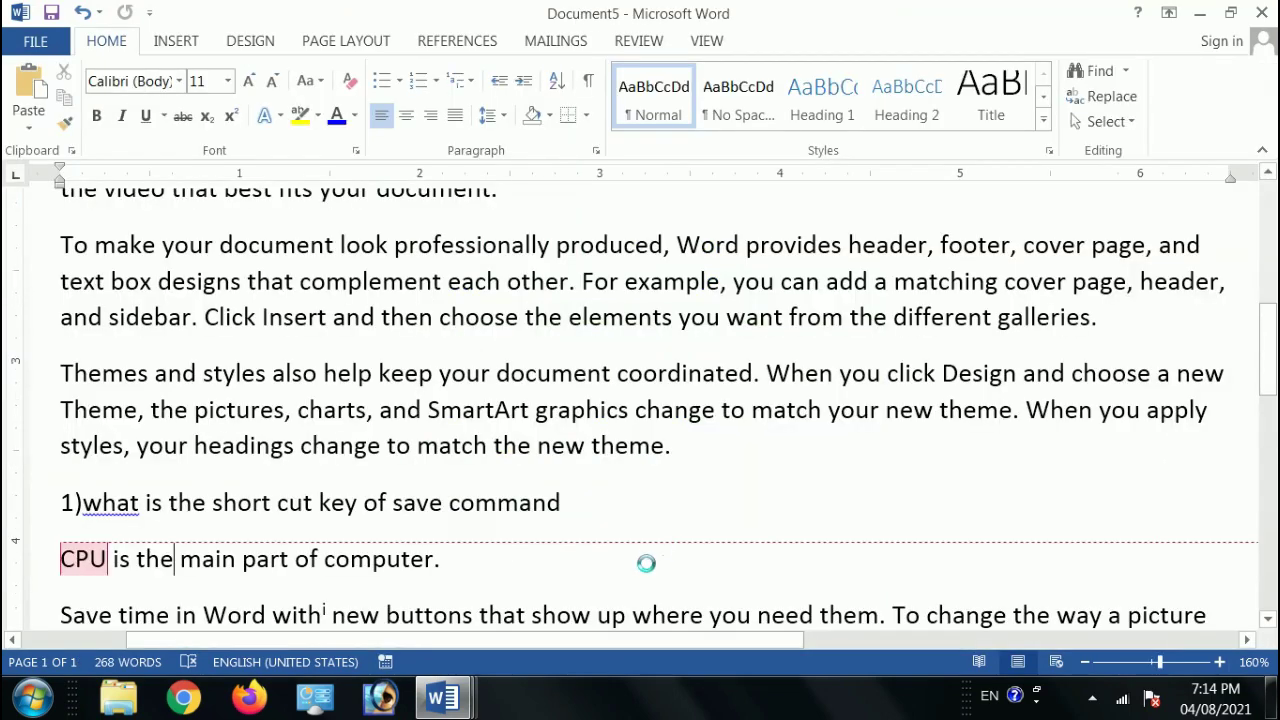
key(End)
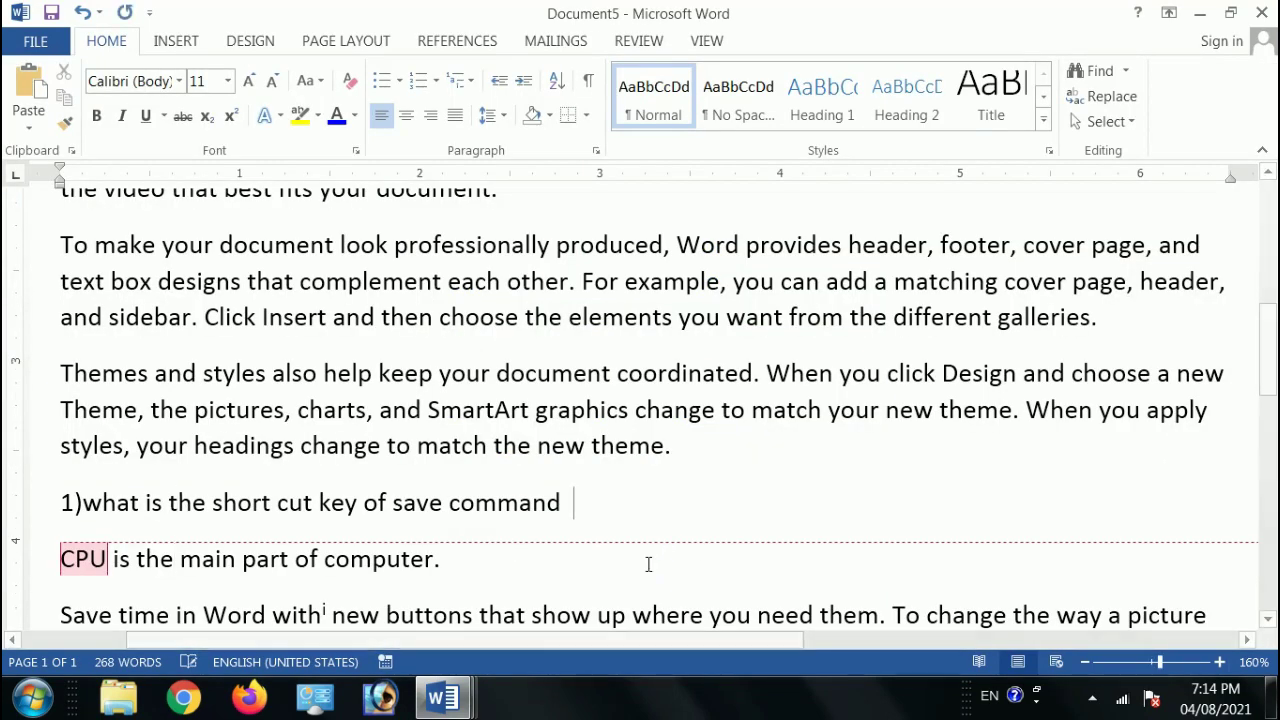
key(ctrl+alt+r)
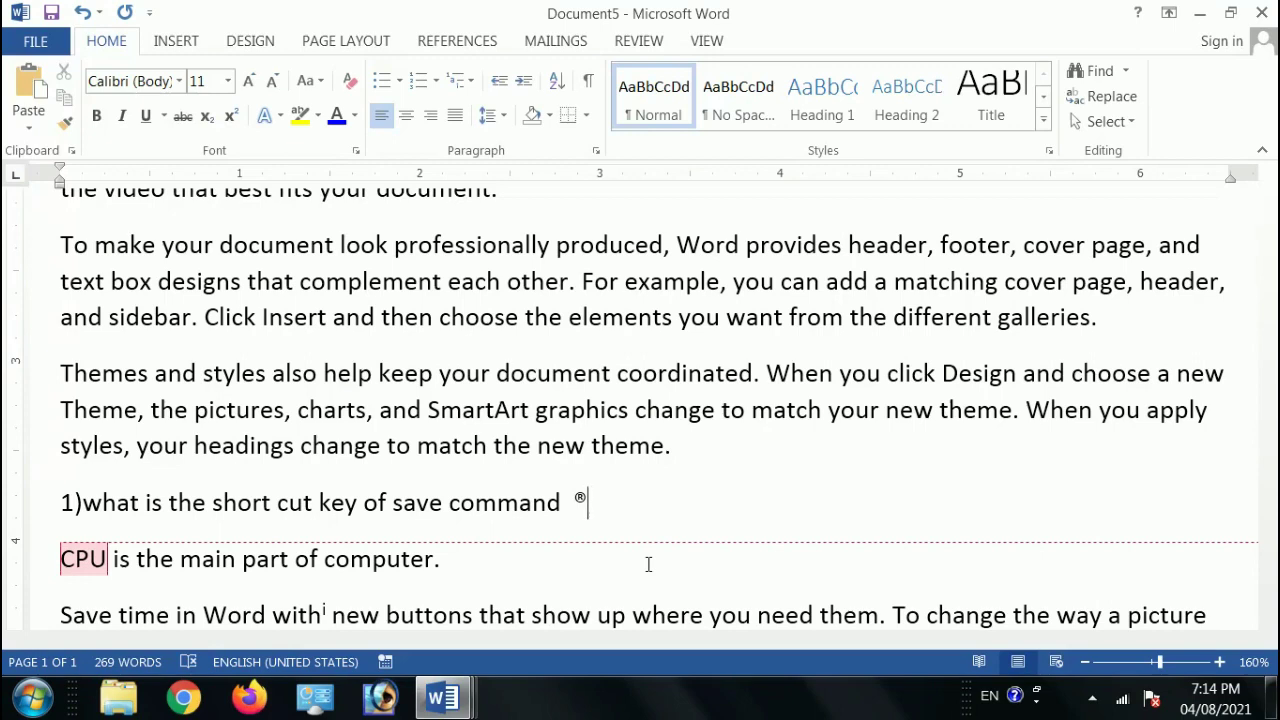
scroll(648, 564, down, 6)
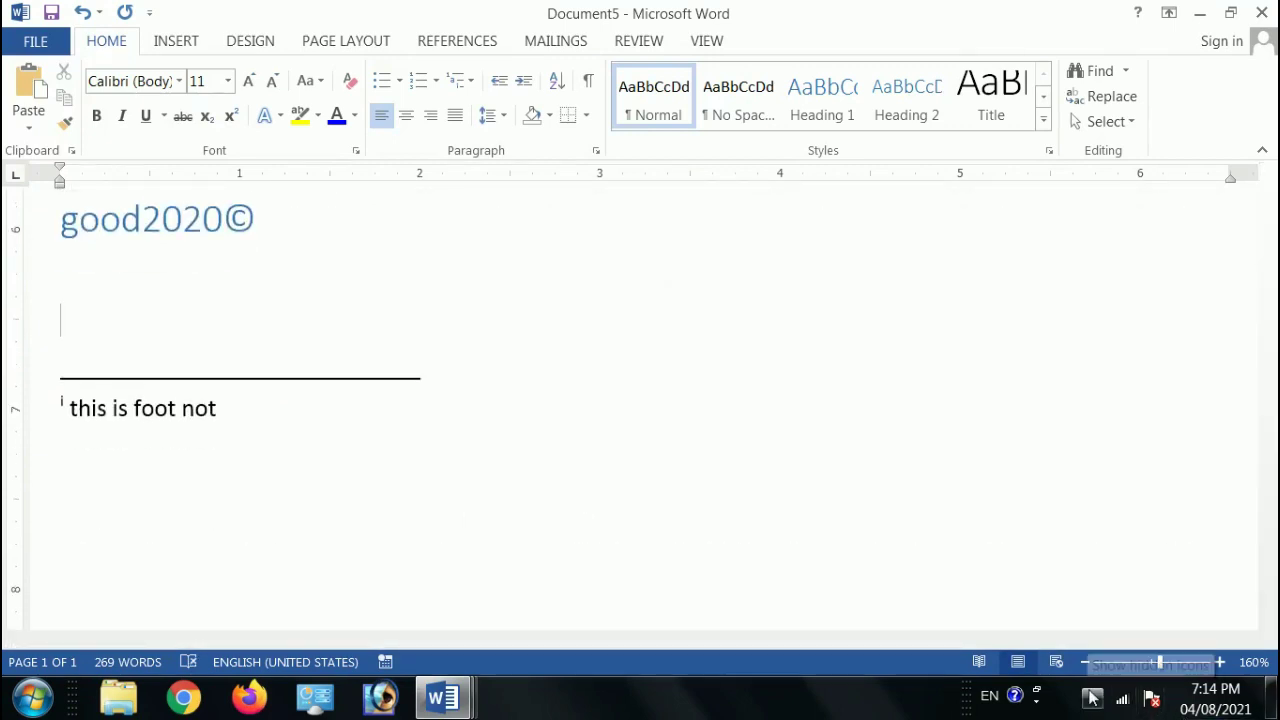
click(1092, 697)
click(1066, 594)
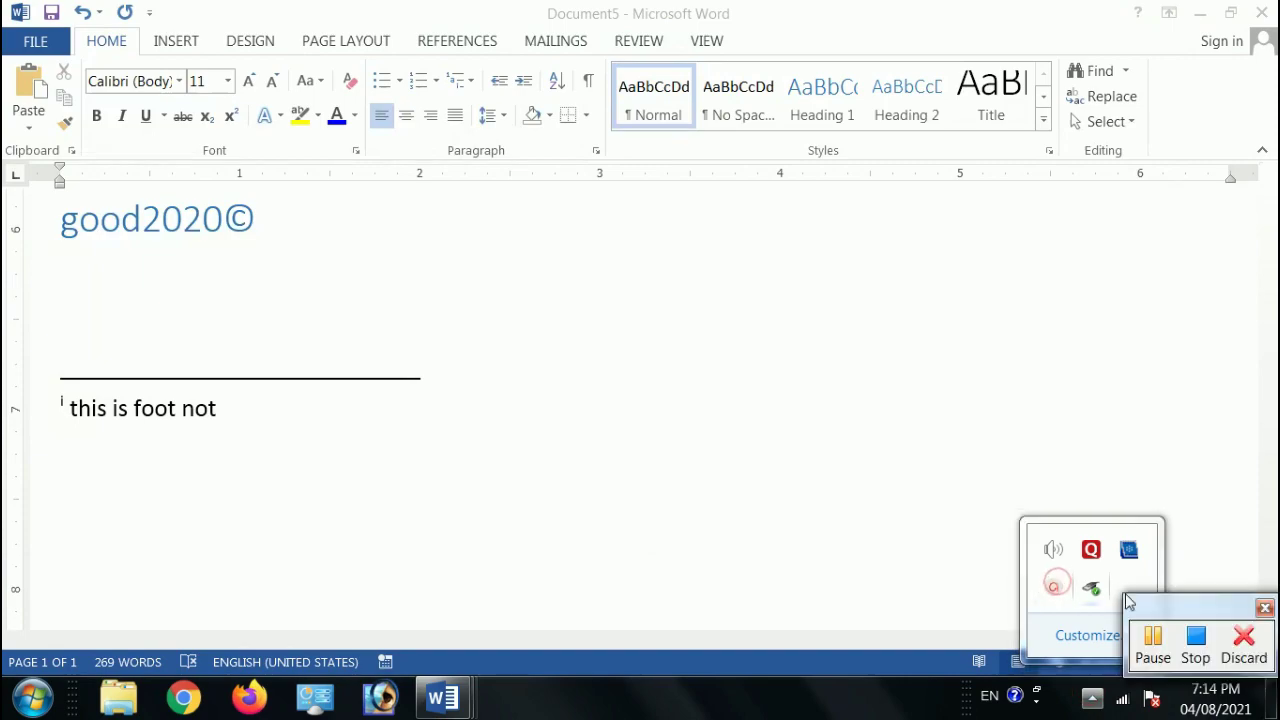